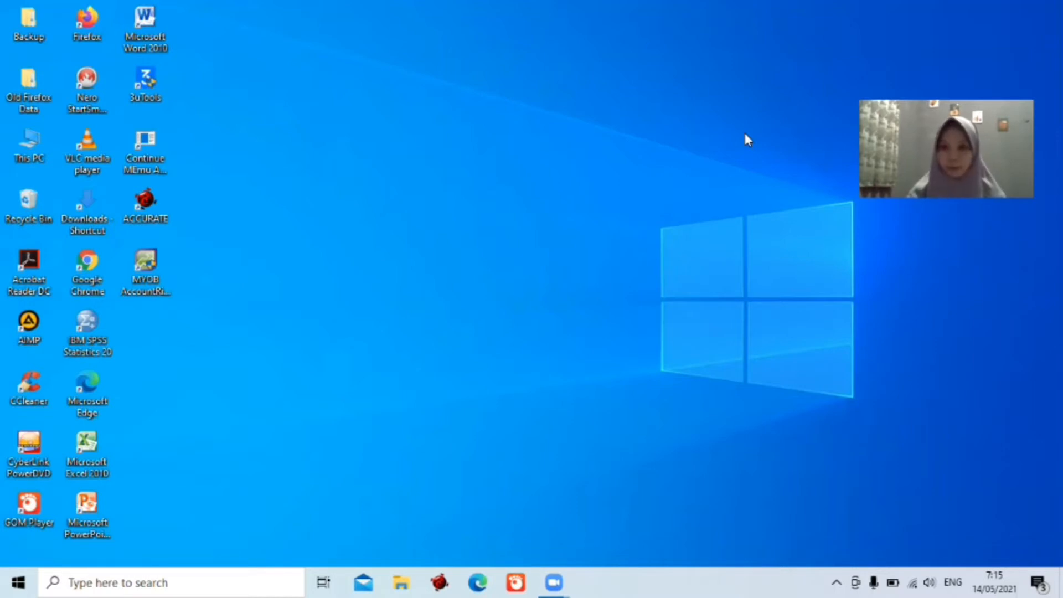
Launch MYOB AccountRight Plus and open the company file PD_ PELANGI.myo from the Pictures folder.
left_click(155, 281)
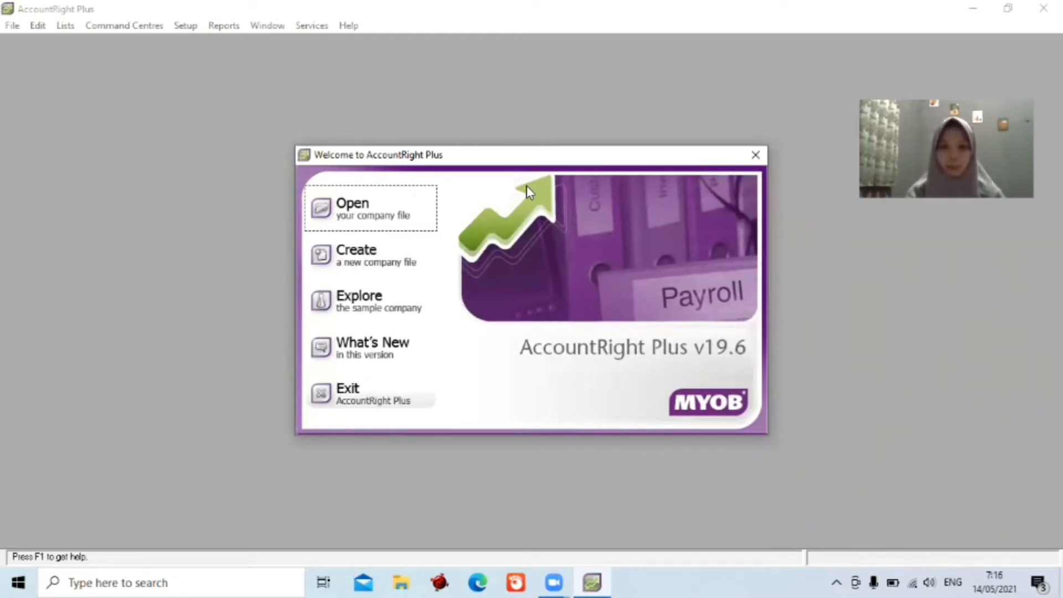
left_click(382, 203)
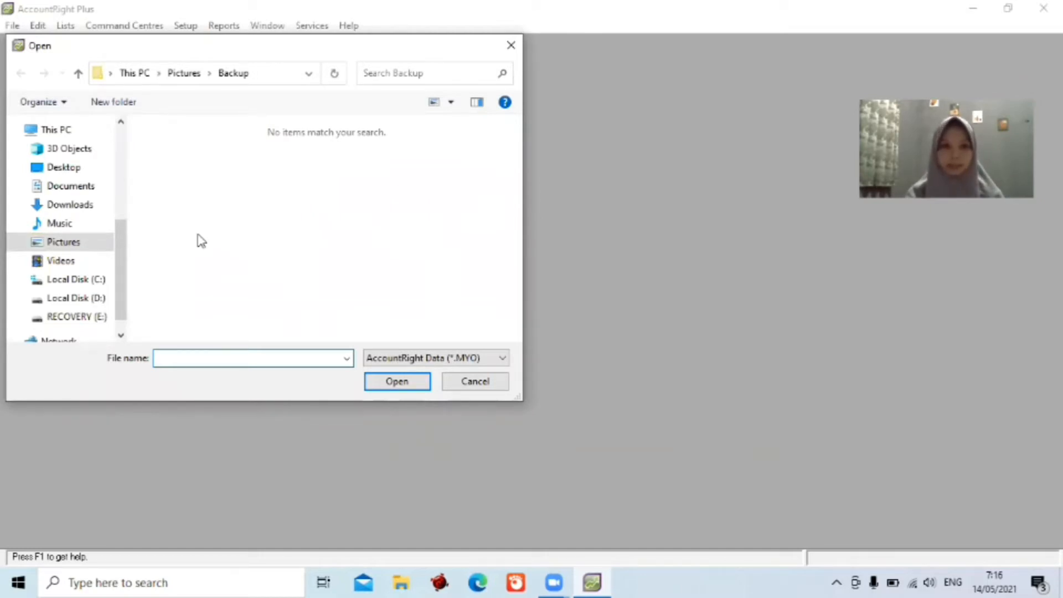
left_click(90, 229)
left_click(90, 244)
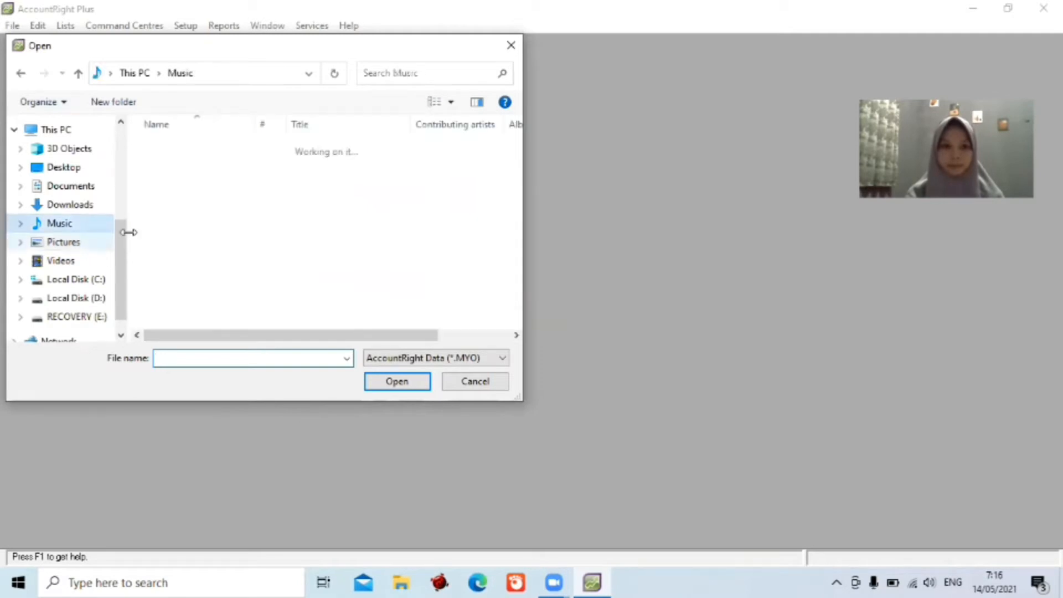
left_click(188, 273)
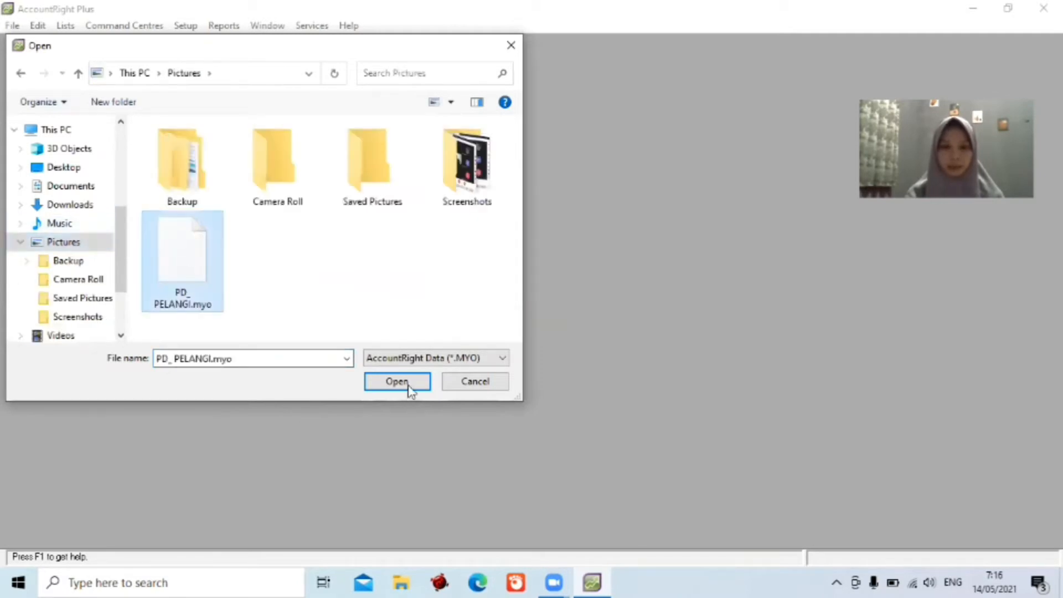
left_click(410, 383)
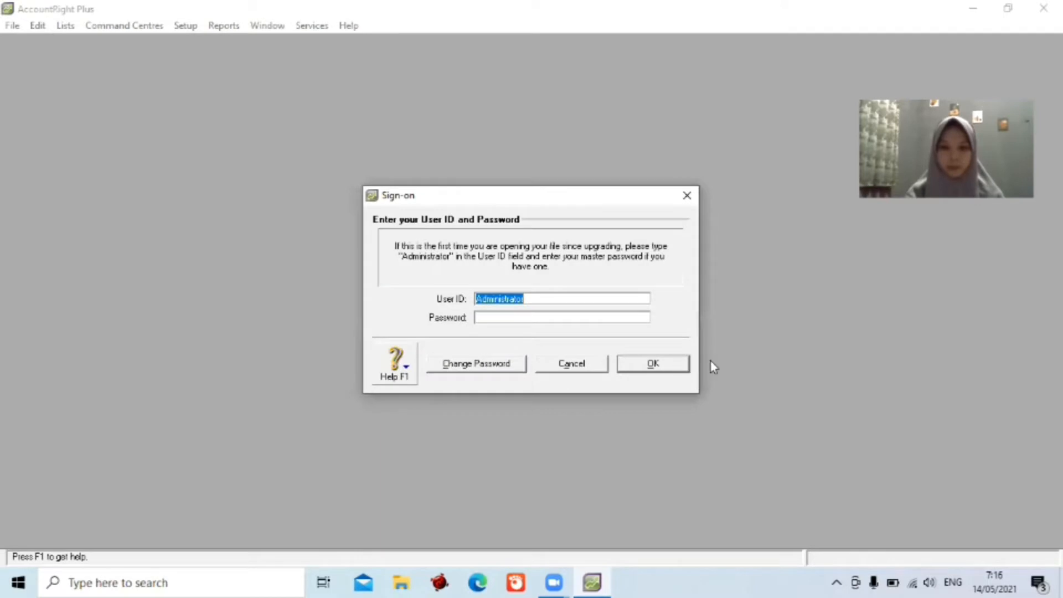
Sign on as Administrator without a password and continue using the company file for practice, evaluation or study purposes.
left_click(685, 363)
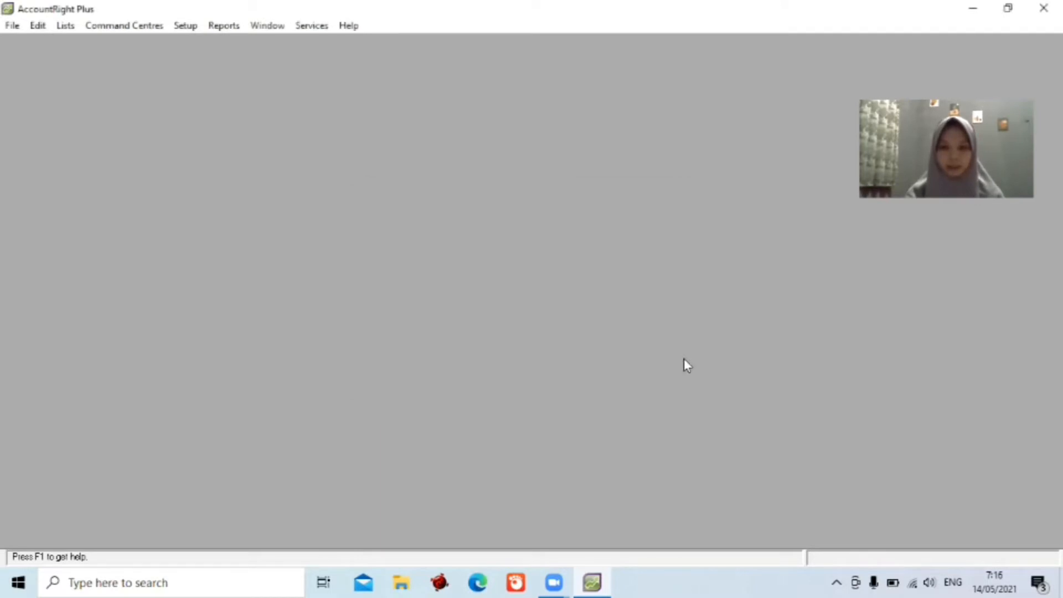
left_click(468, 379)
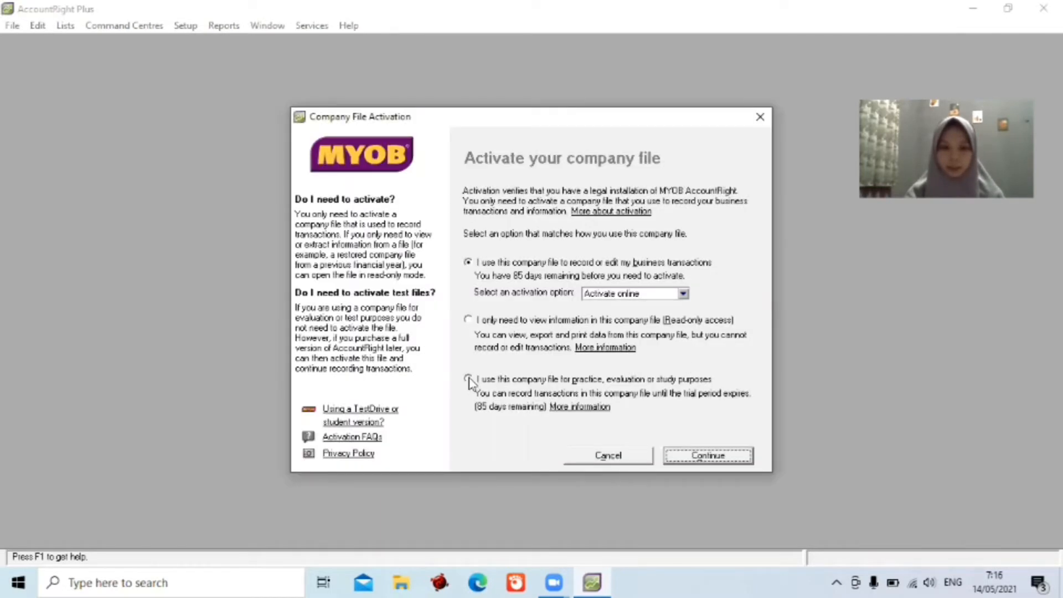
left_click(733, 458)
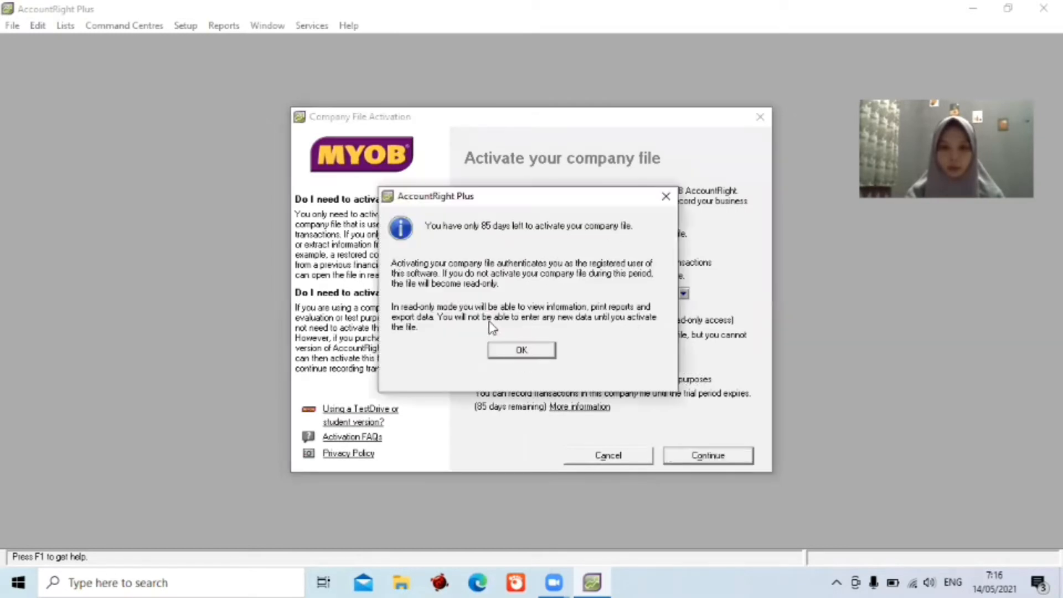
left_click(510, 349)
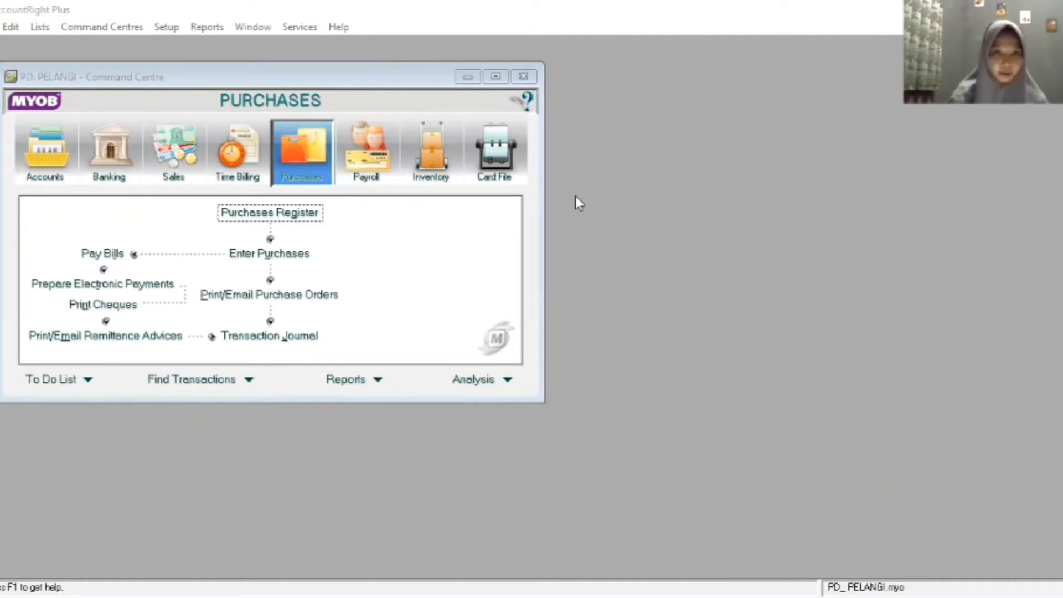
Start a Spend Money transaction in Banking and set it to pay from the 1-1100 Cash In Bank account.
left_click(94, 155)
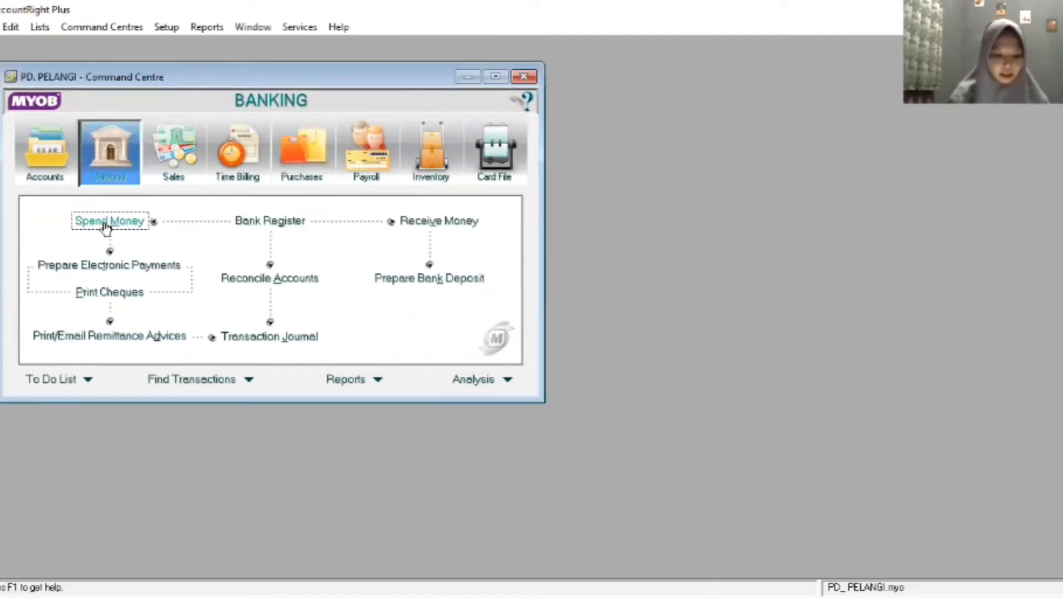
left_click(105, 224)
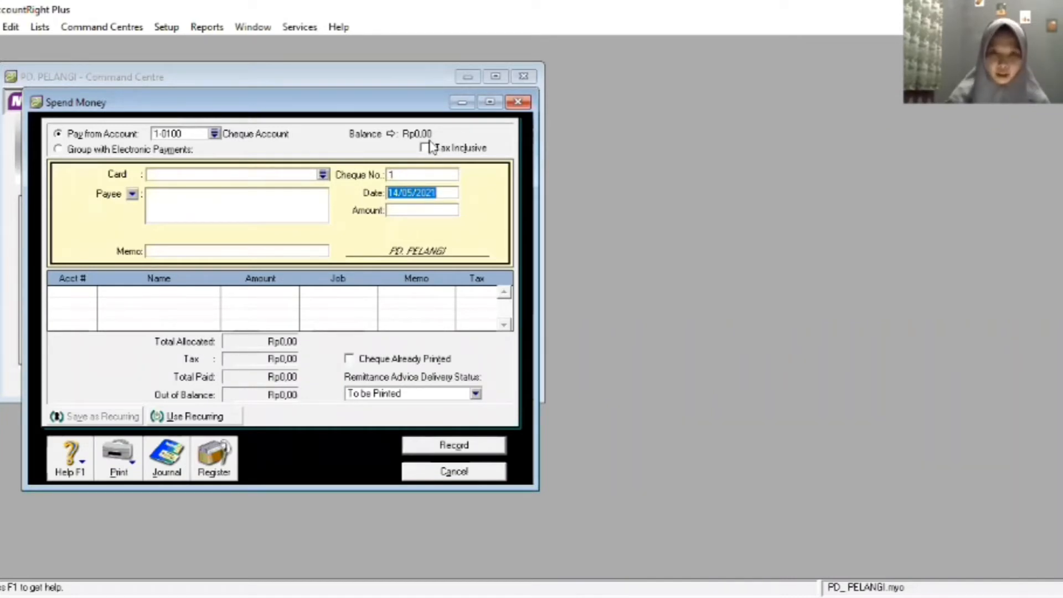
left_click(214, 135)
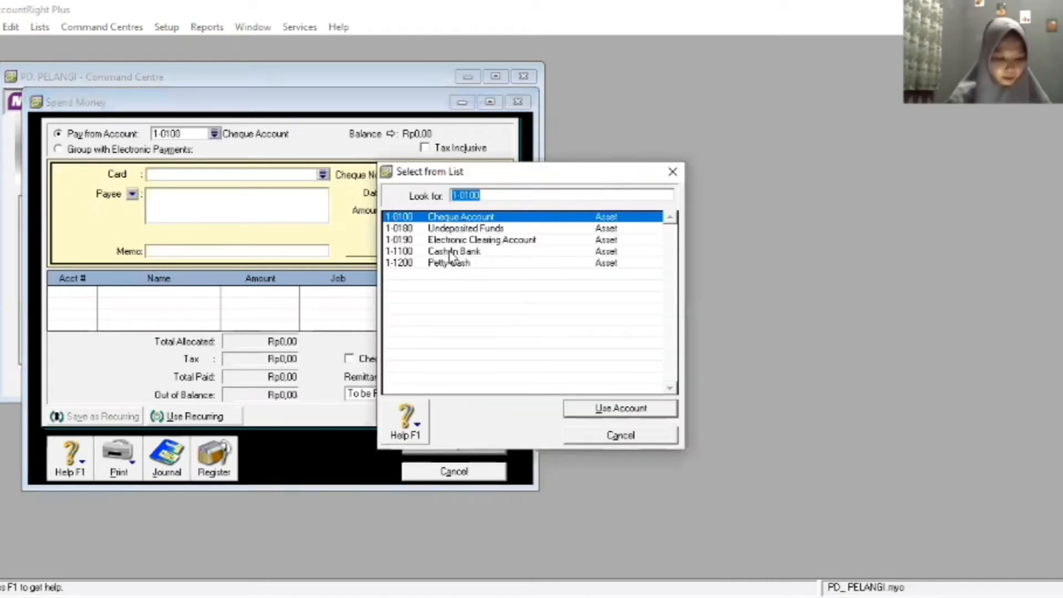
left_click(451, 252)
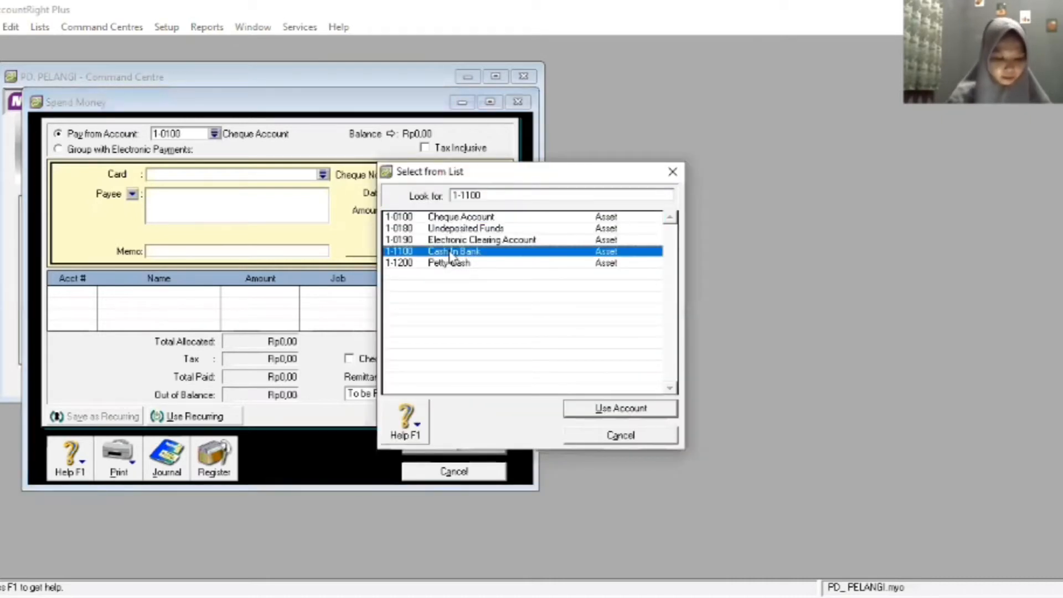
left_click(601, 412)
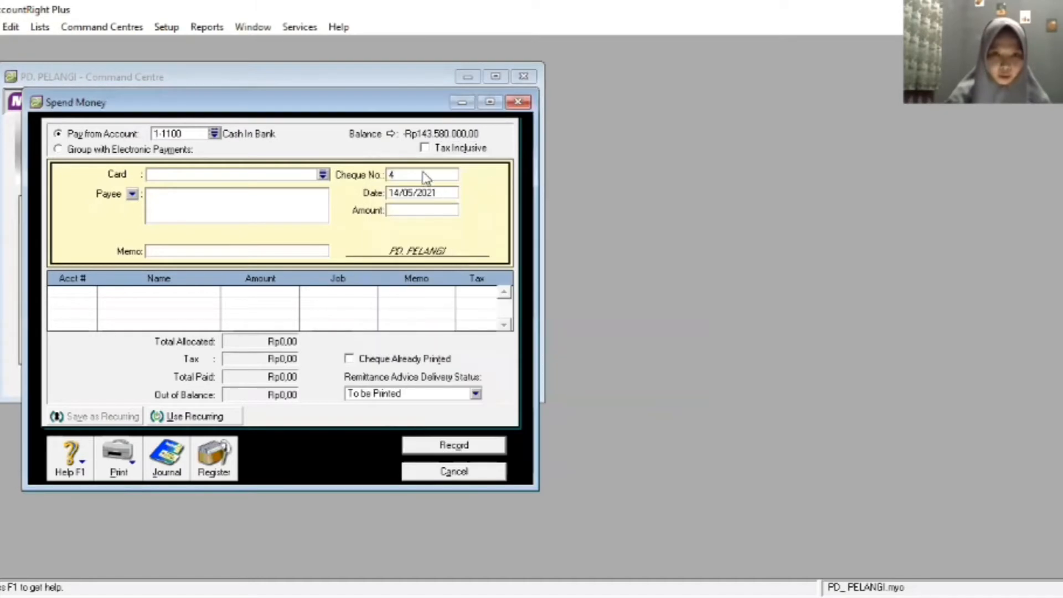
Set the payment's cheque number to BKK12-1 and its date to 1/12/2020.
left_click(424, 176)
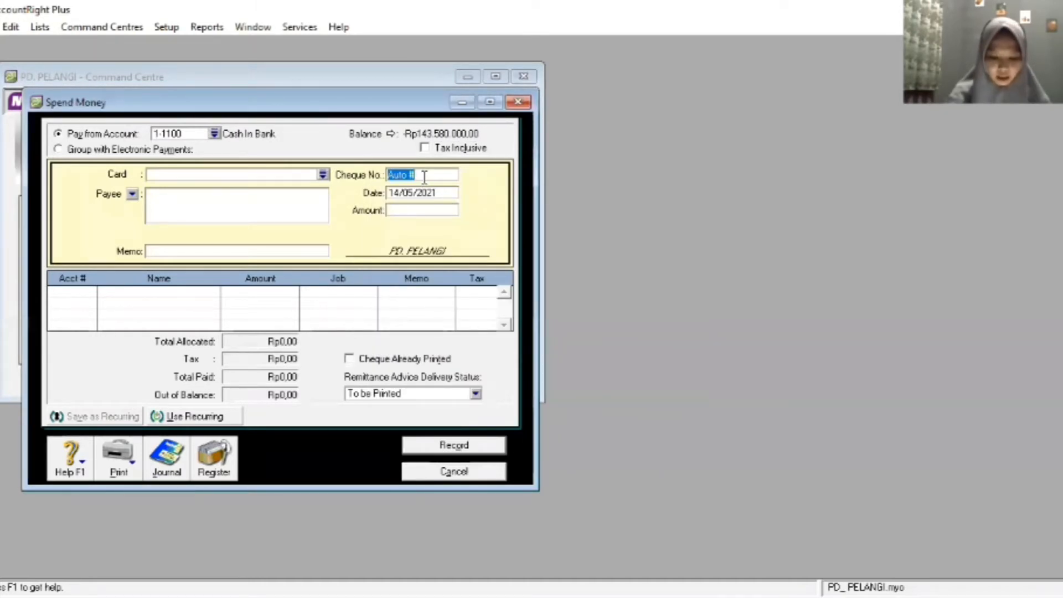
key("BackSpace")
type("BKK")
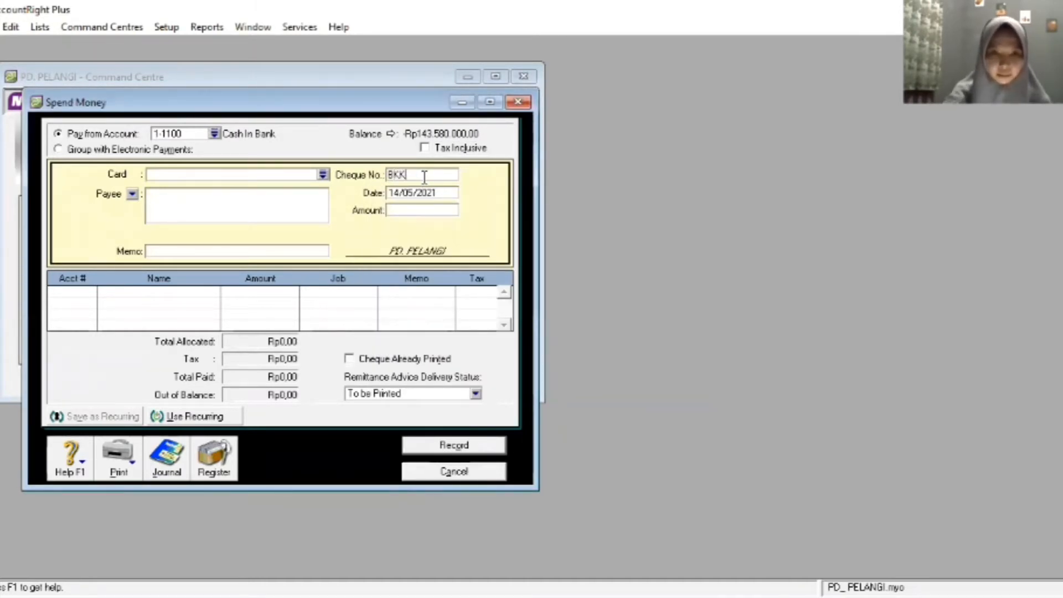
type("12-1")
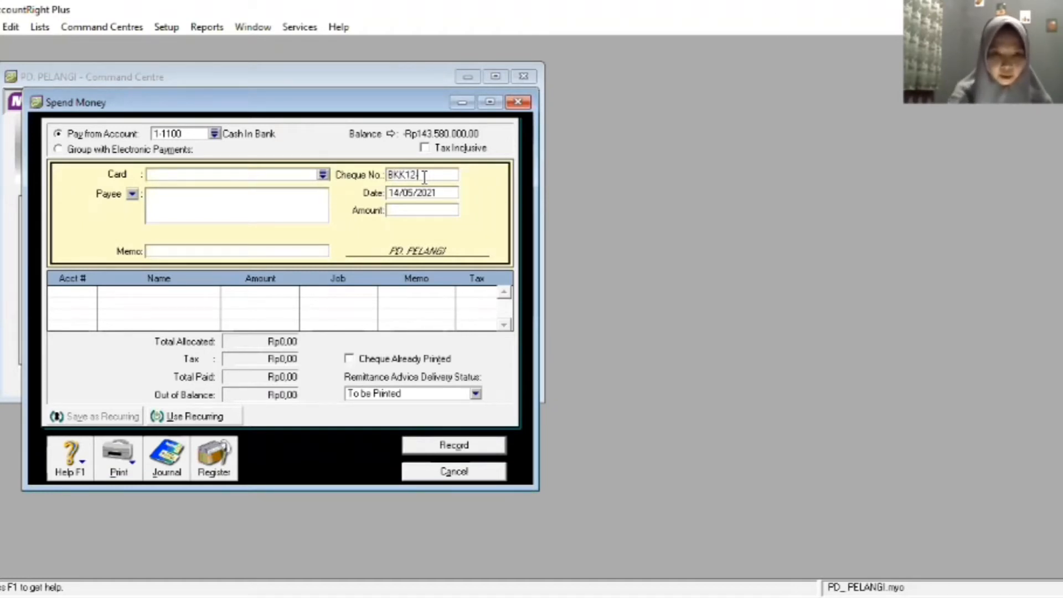
left_click(423, 191)
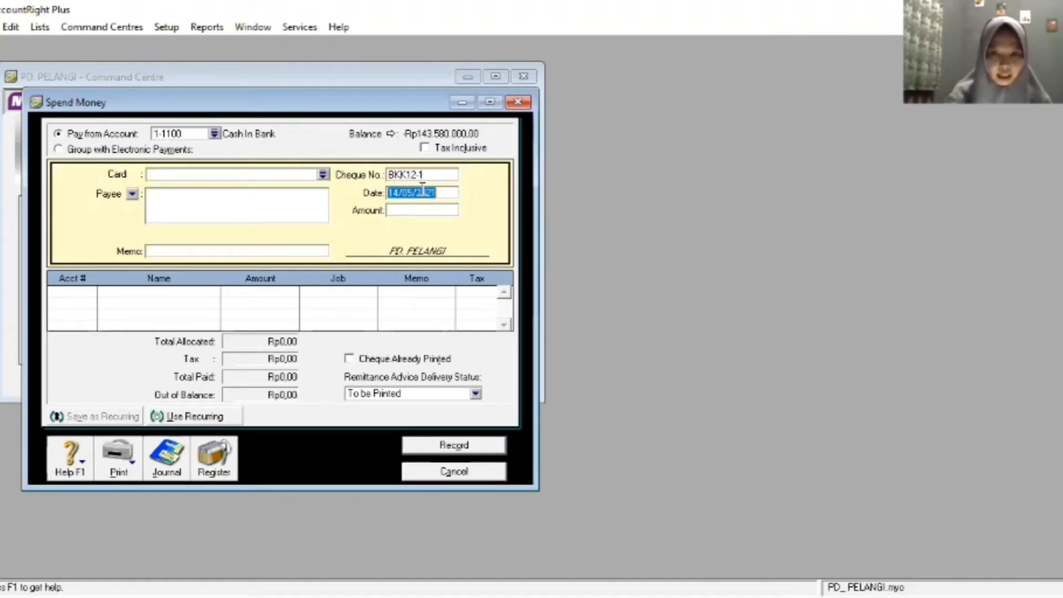
key("BackSpace")
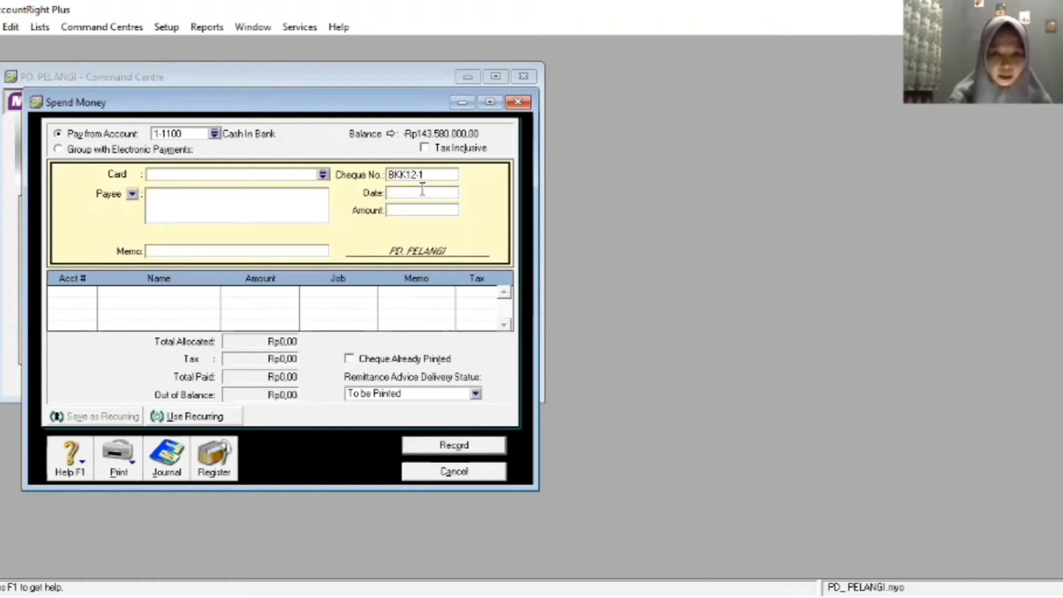
type("1/")
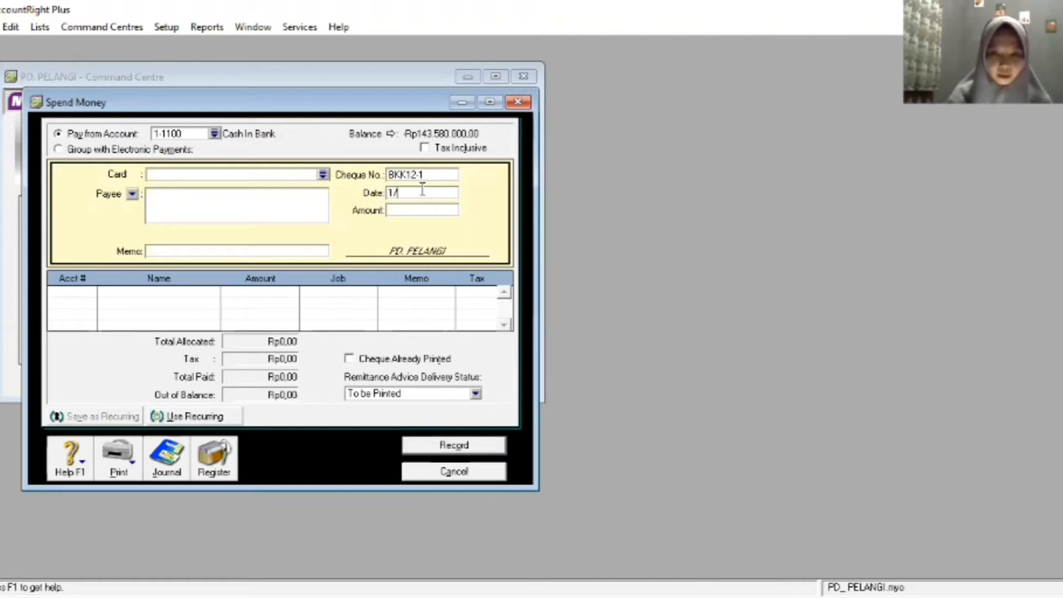
type("12/2")
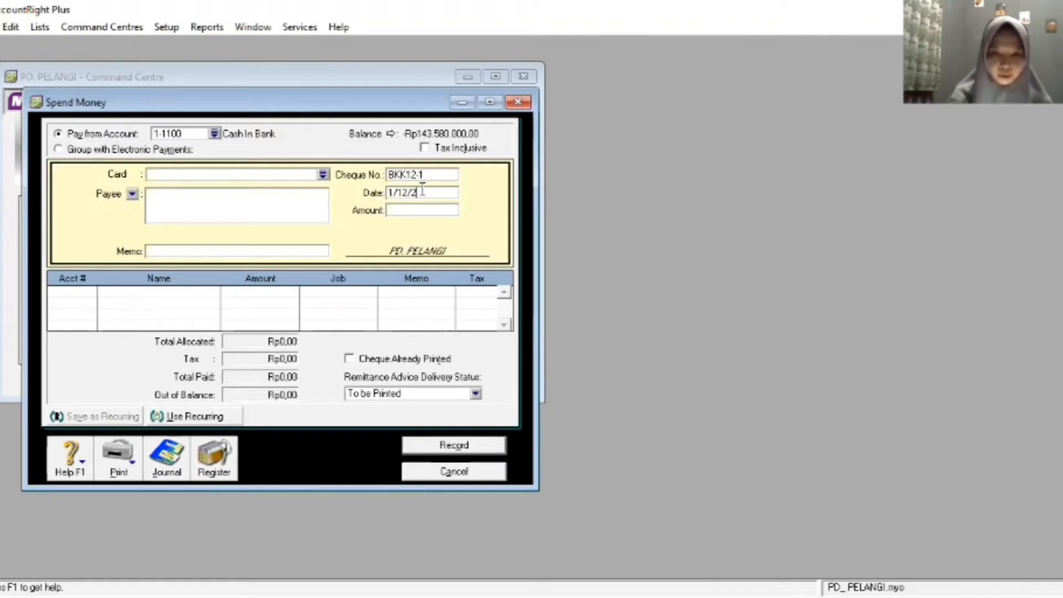
type("020")
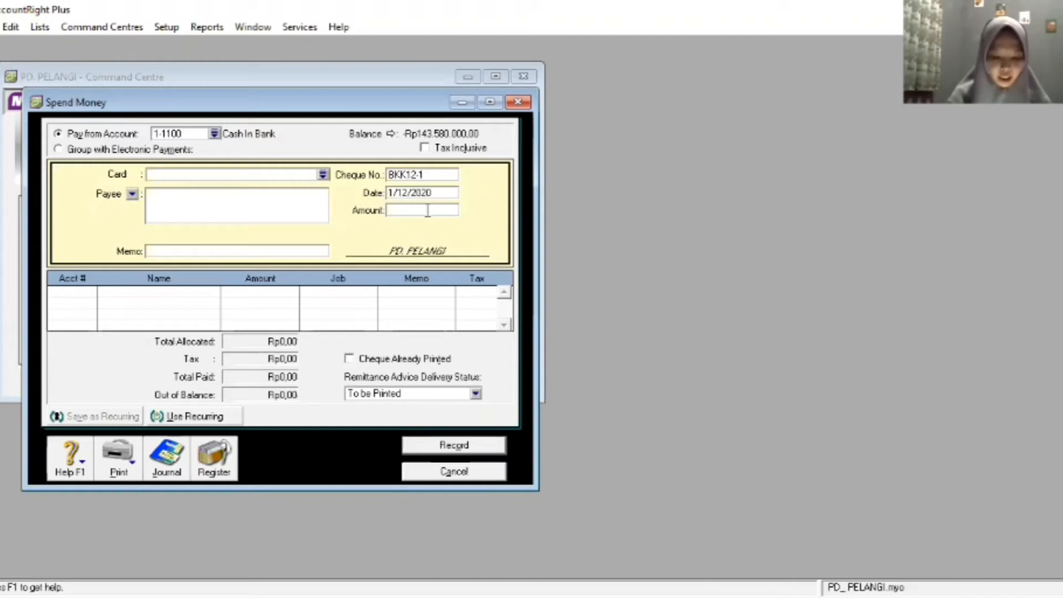
Set the payment amount to Rp2.500.000 and enter the memo PEMBAYARAN GAJI BULAN NOVEMBER.
left_click(427, 210)
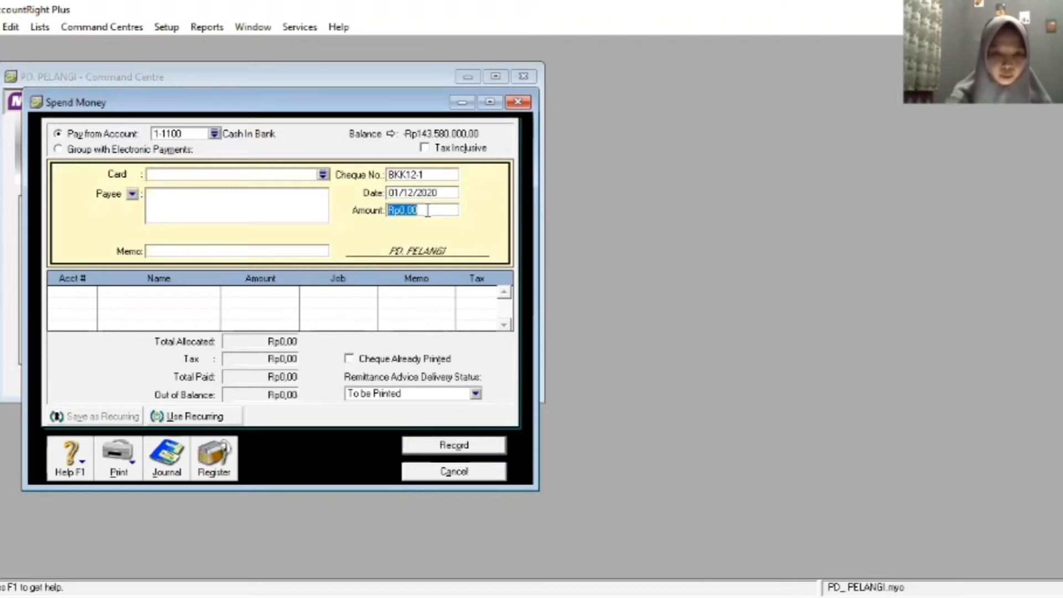
type("2.500.000")
key("Tab")
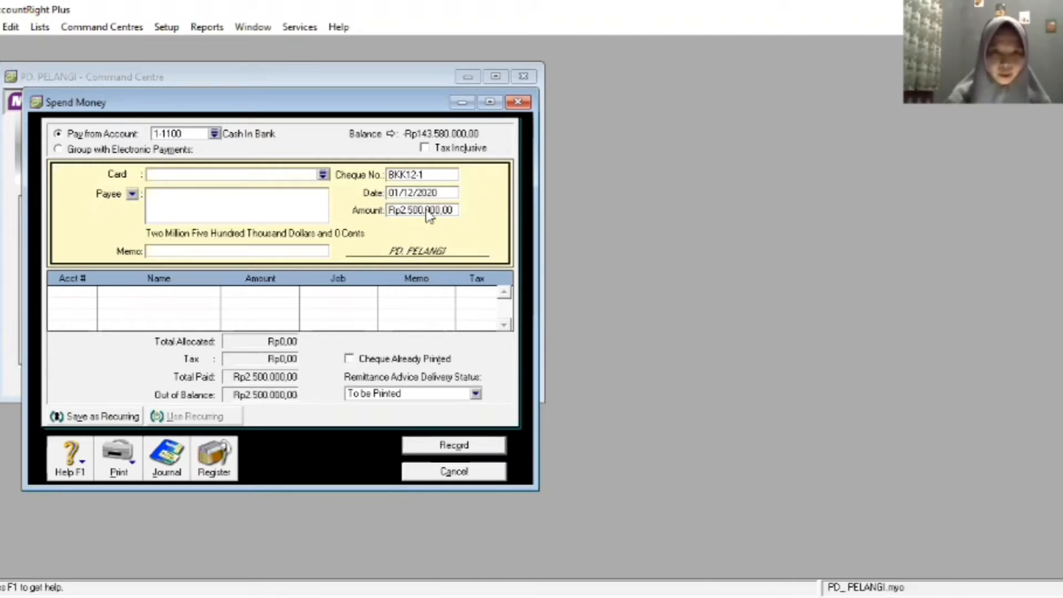
left_click(273, 250)
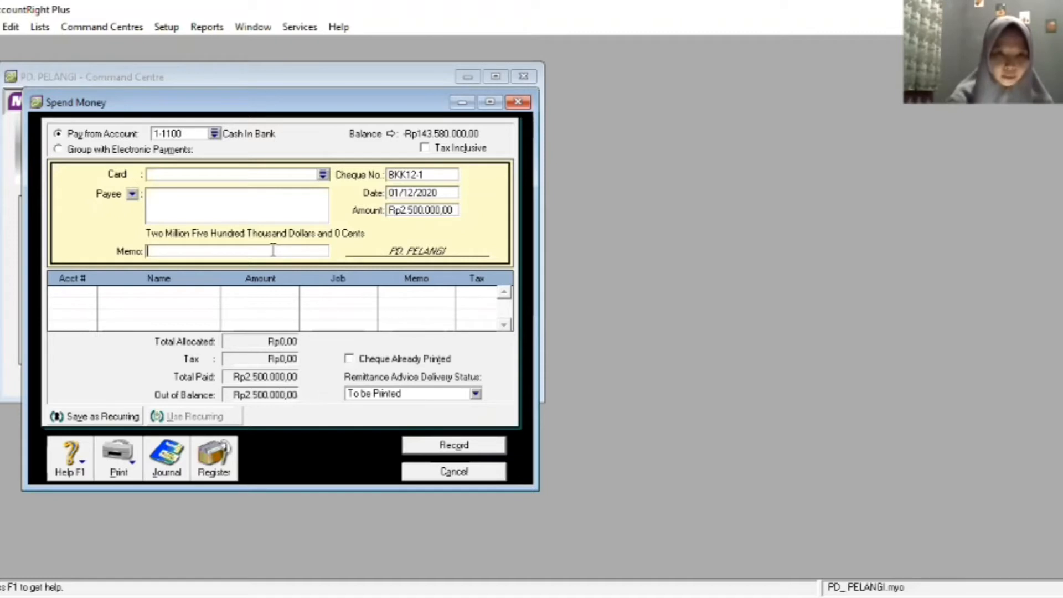
type("PEMB")
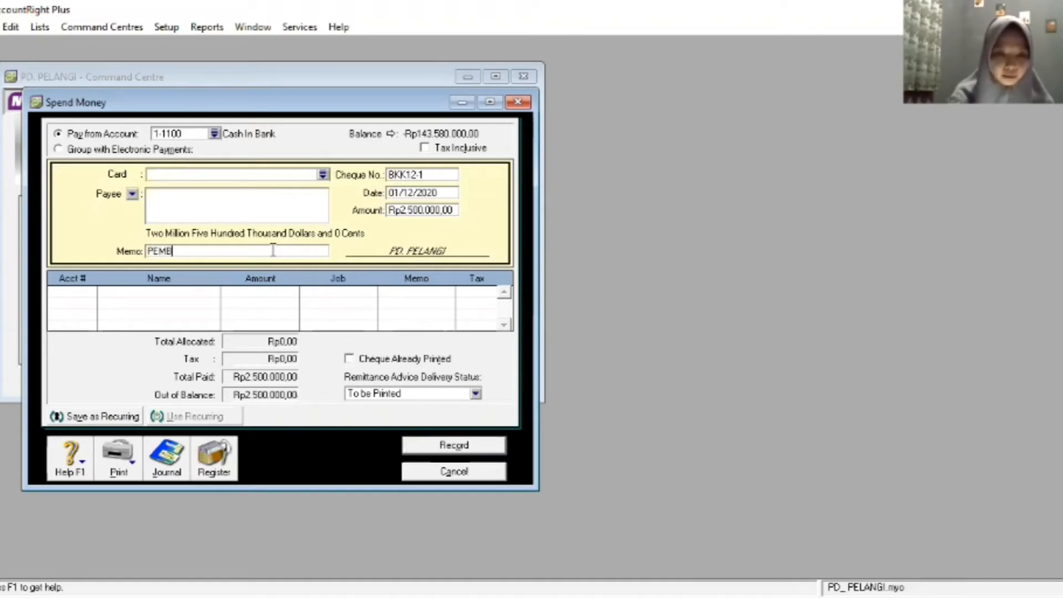
type("AYARA")
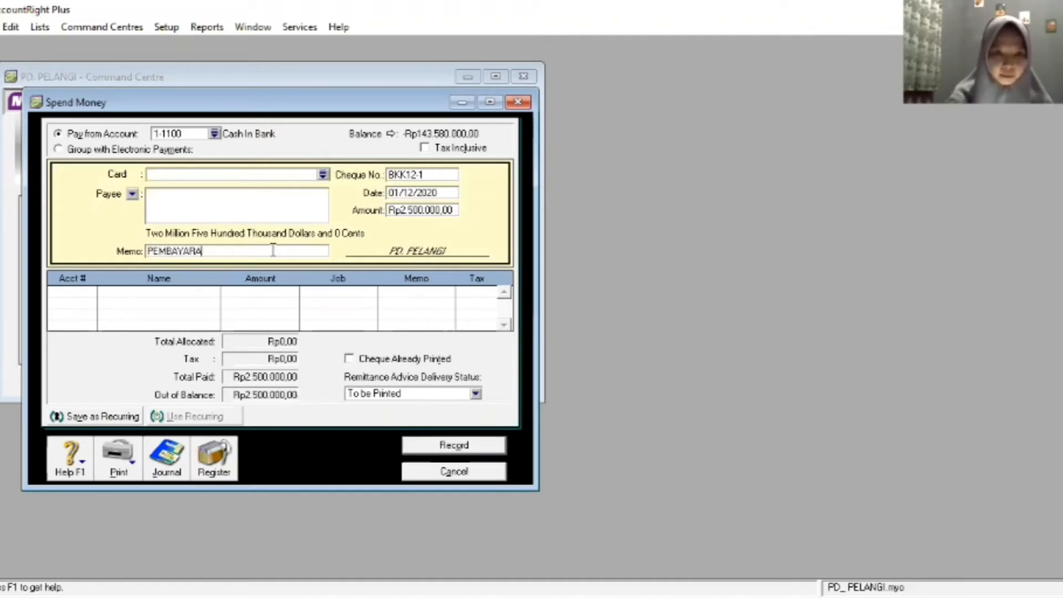
type("N GAJI BUL")
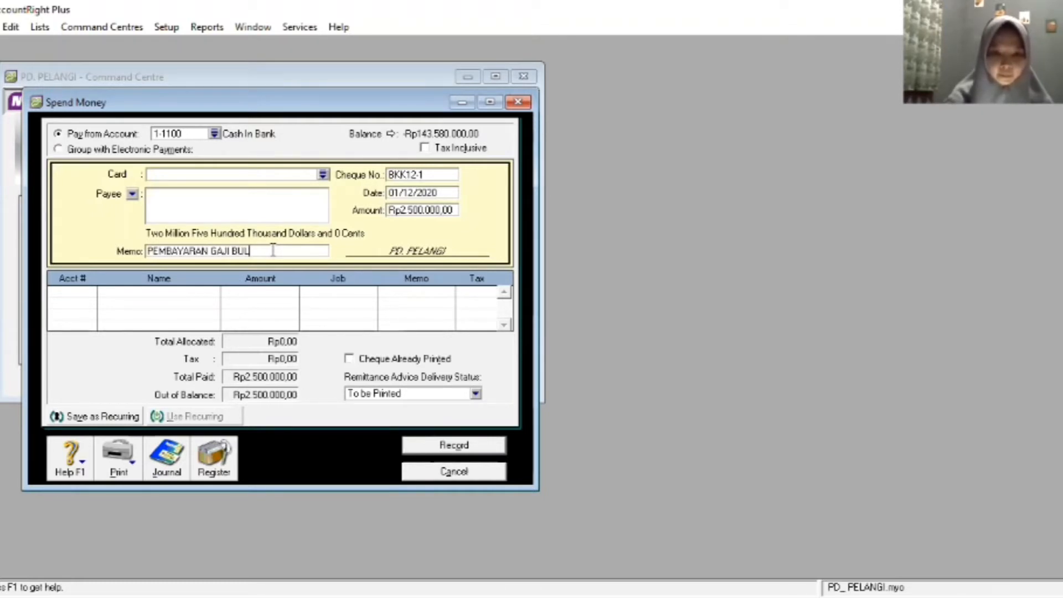
type("AN NOVEMBER")
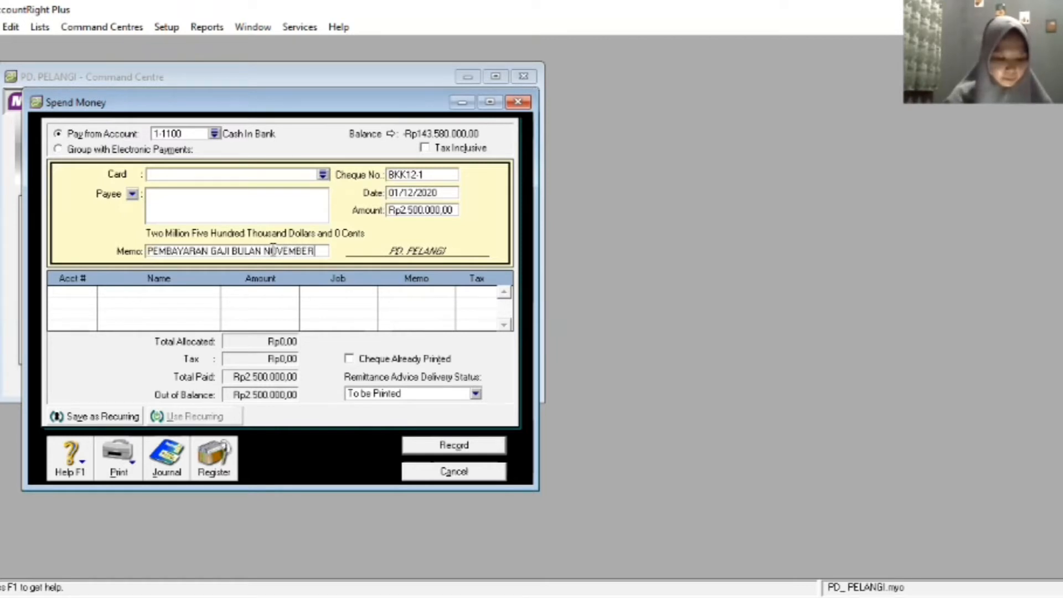
Allocate the payment to the 2-1200 Expenses Payable account in the first transaction line.
left_click(82, 291)
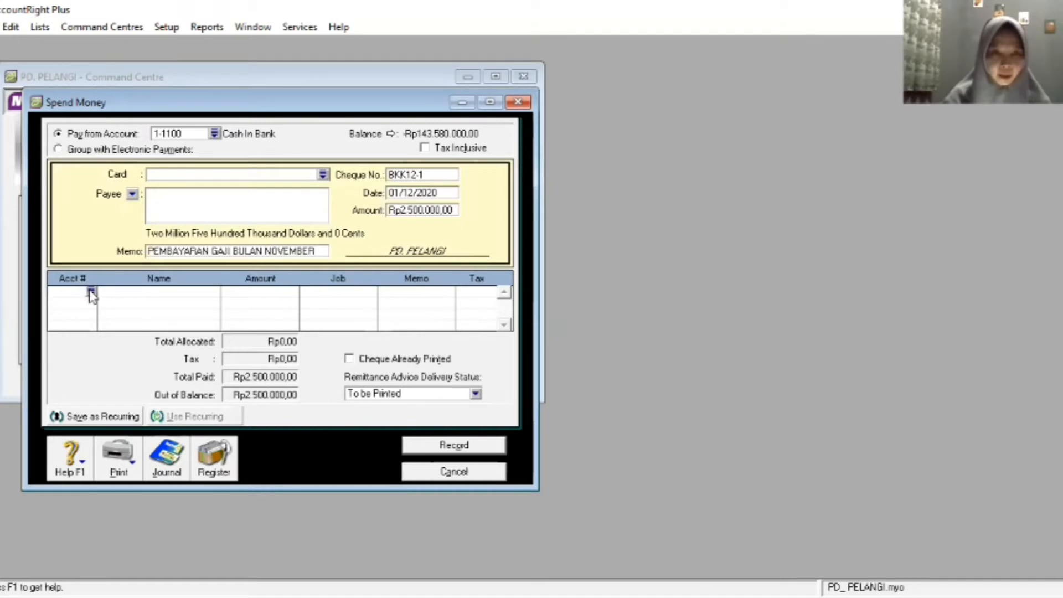
left_click(92, 293)
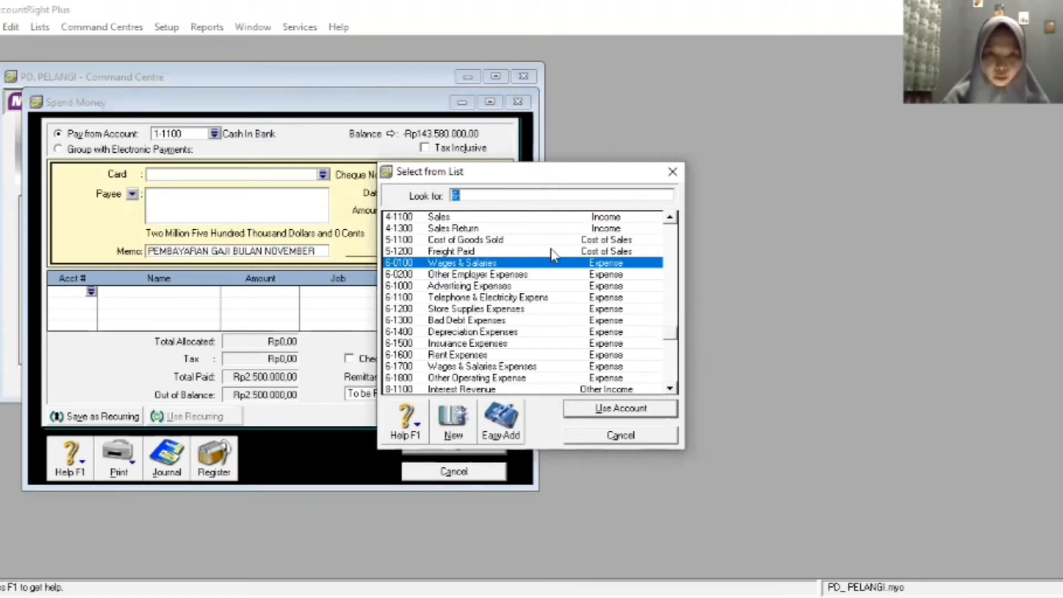
scroll(551, 248, "up", 3)
left_click(676, 220)
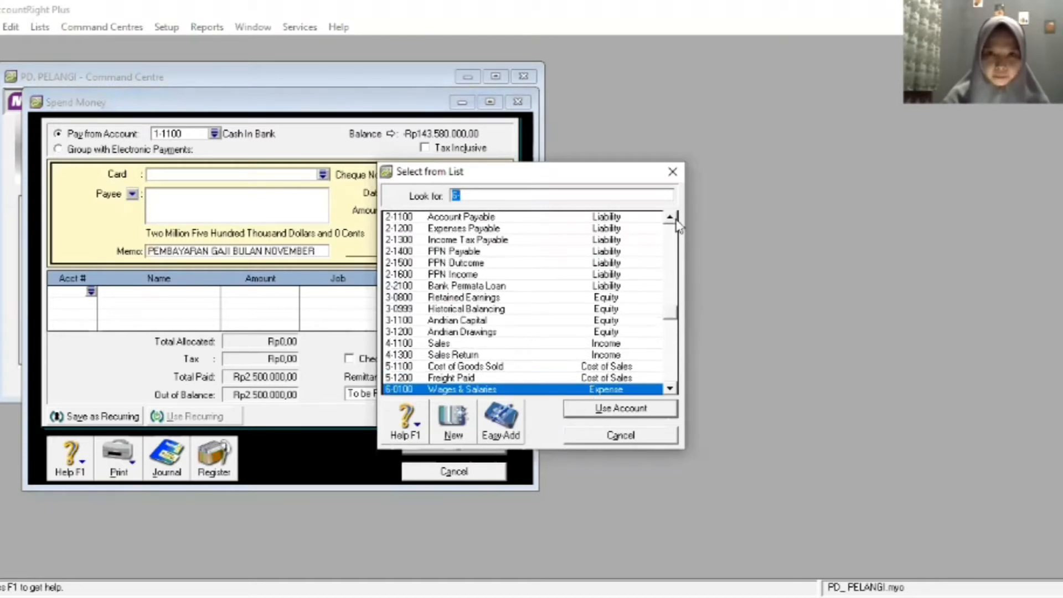
scroll(516, 259, "up", 1)
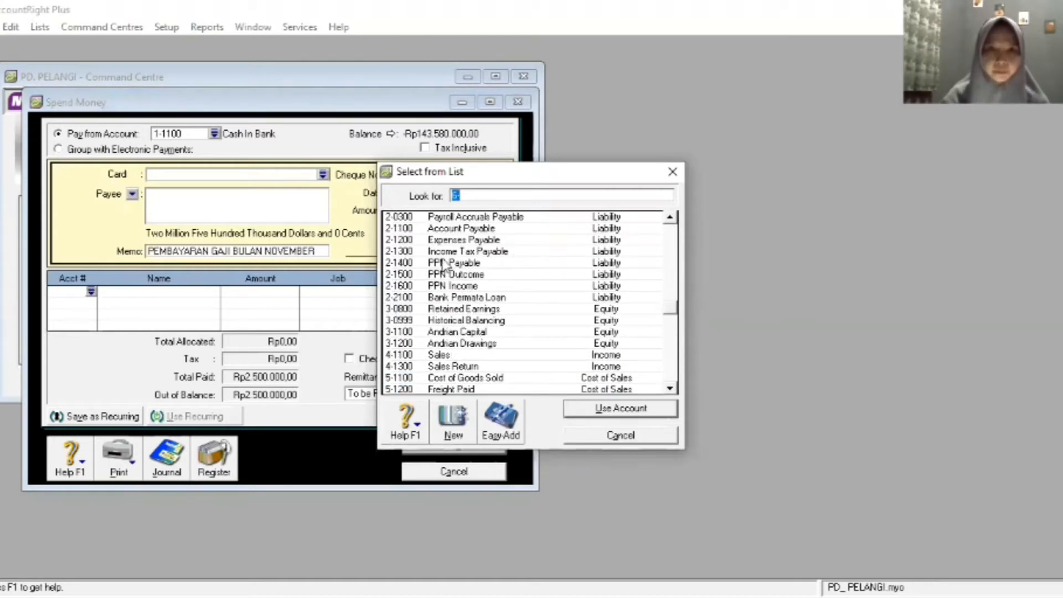
left_click(453, 241)
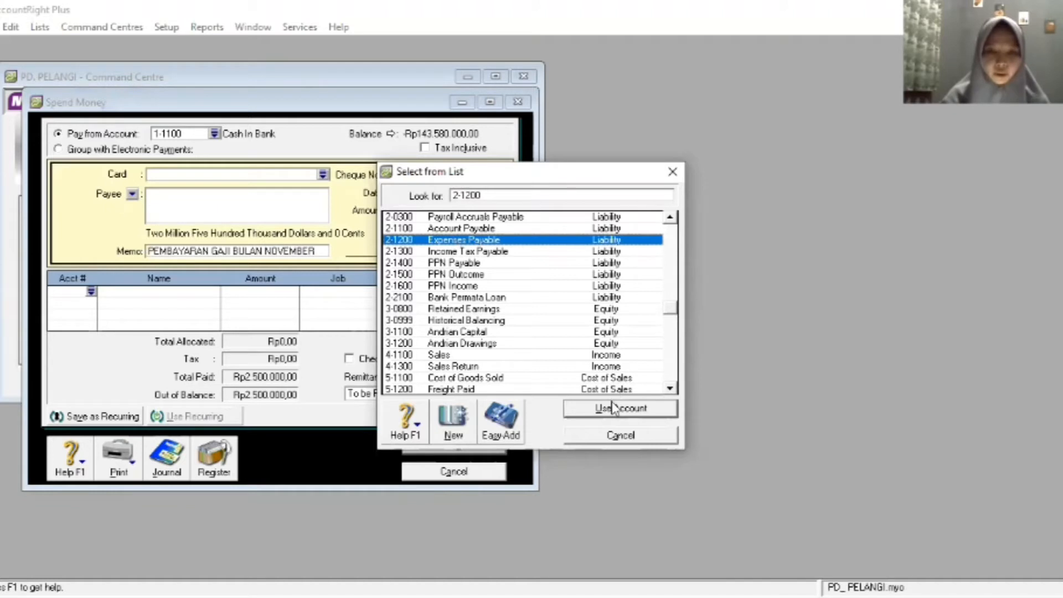
left_click(614, 410)
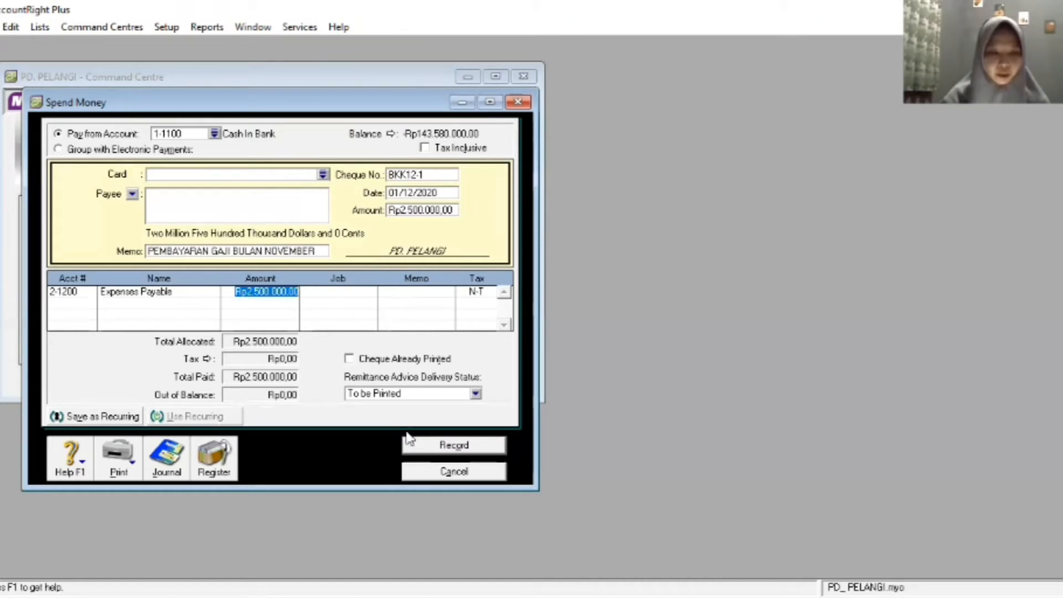
Record the November salary payment and close the Spend Money window after checking the transaction recap.
left_click(436, 450)
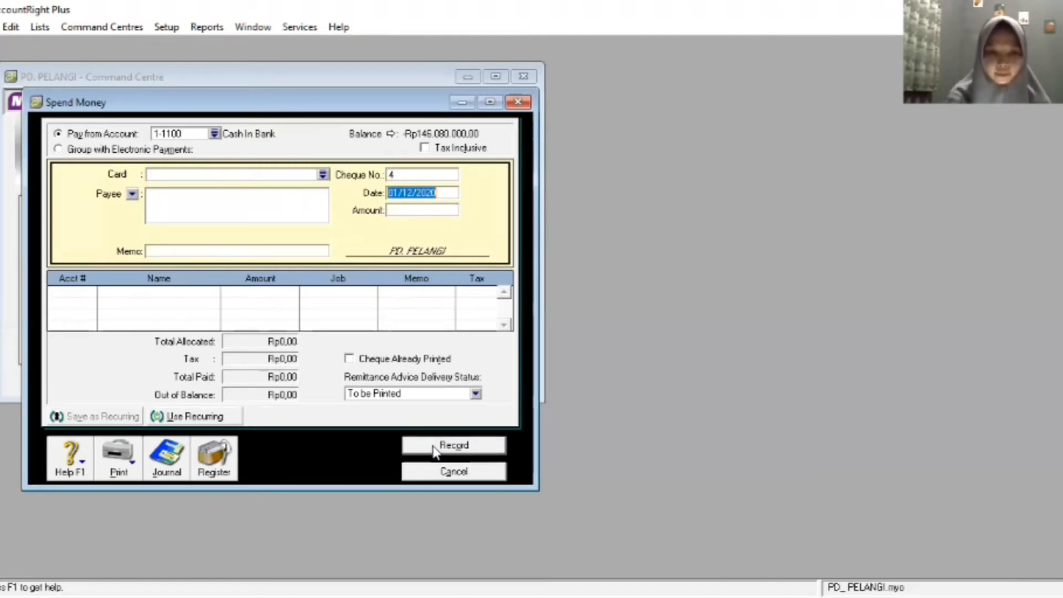
key("ctrl+r")
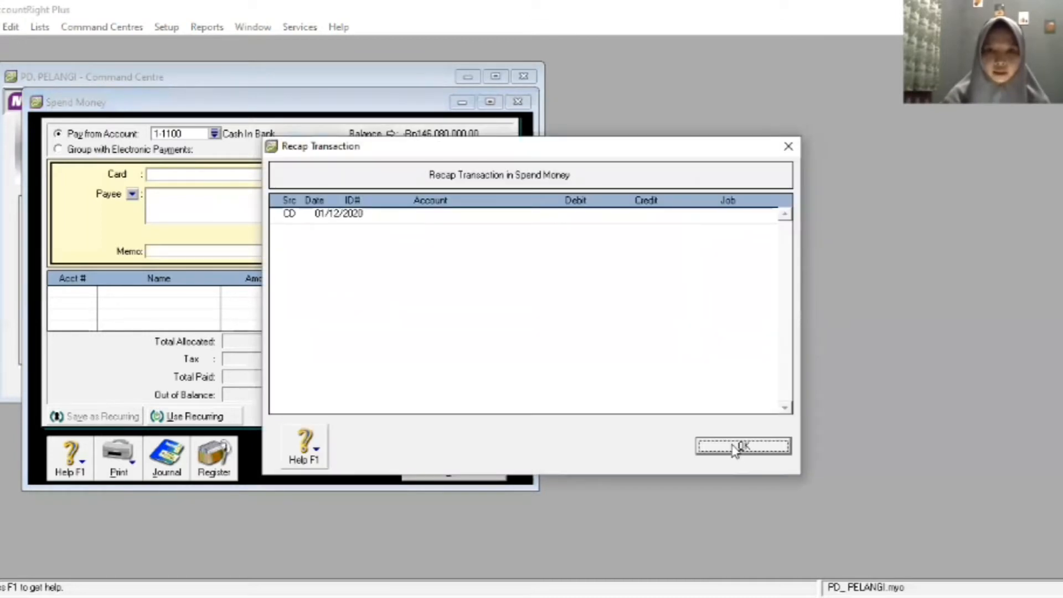
left_click(736, 448)
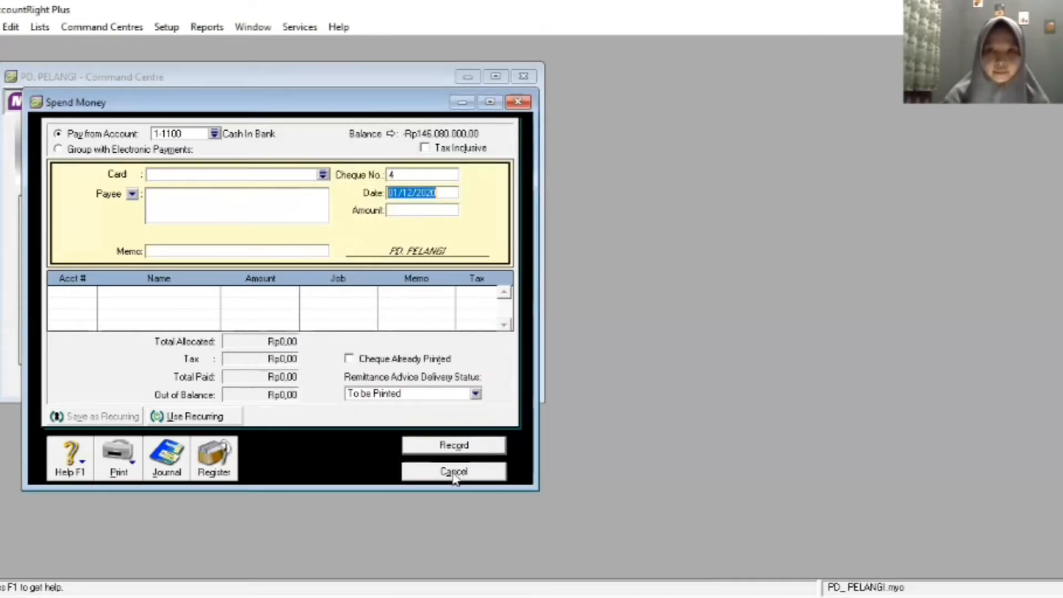
left_click(454, 474)
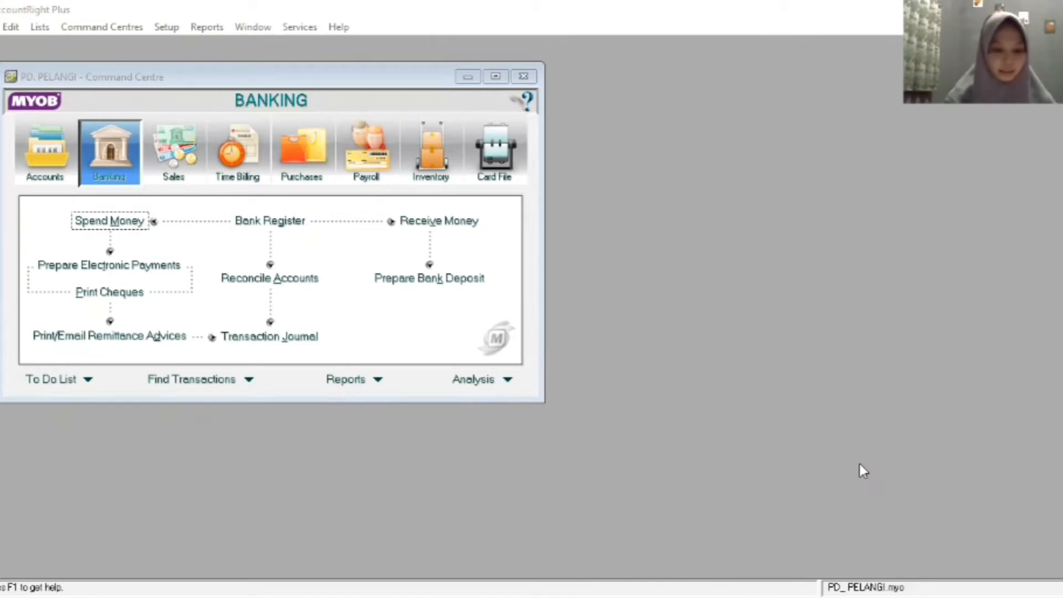
Start another Spend Money transaction in Banking, paid from the 1-1200 Petty Cash account.
left_click(123, 164)
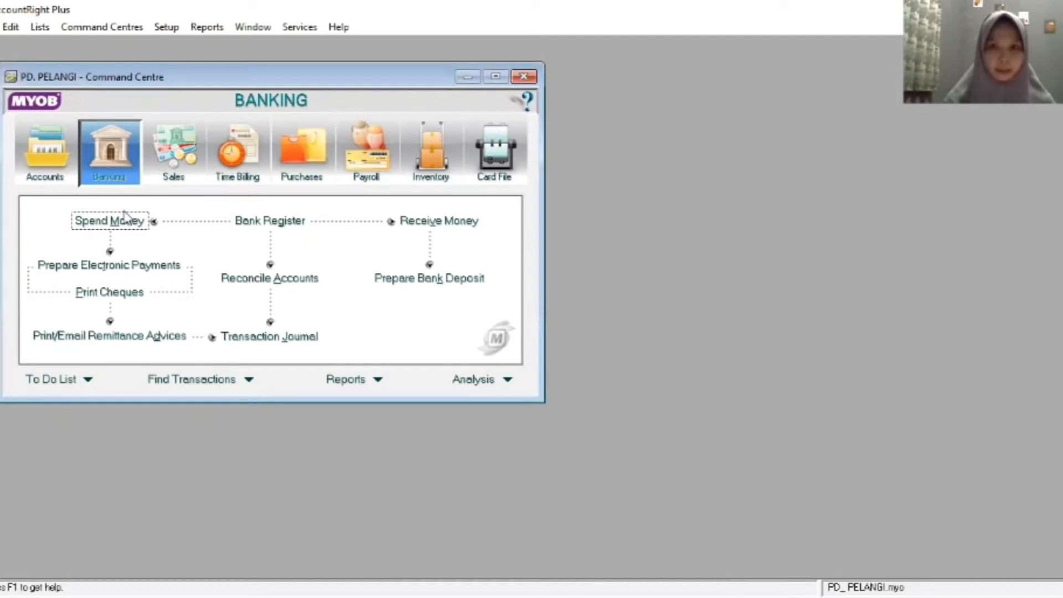
left_click(124, 221)
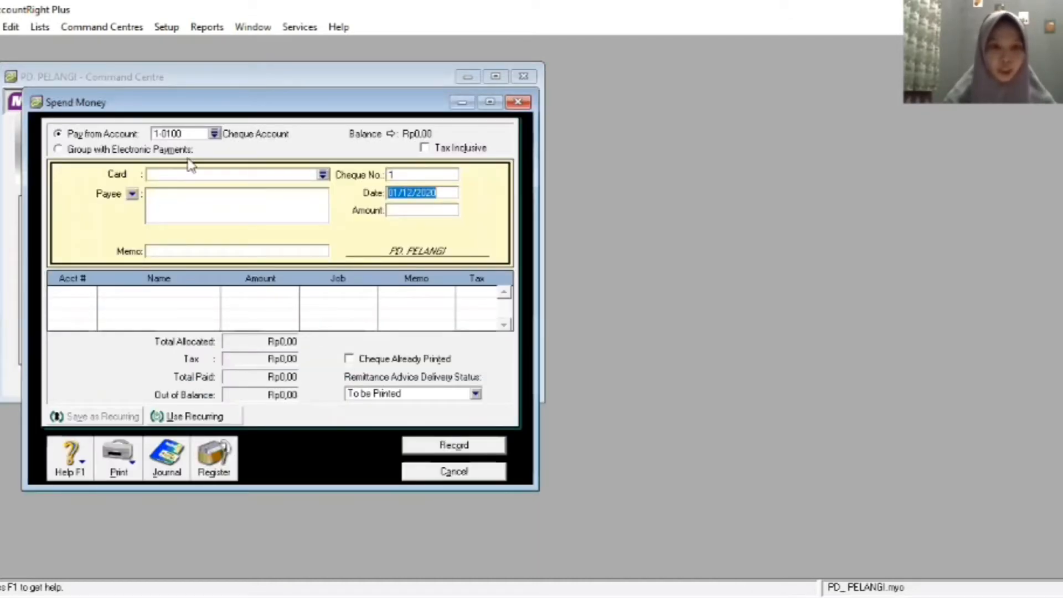
left_click(214, 134)
left_click(435, 263)
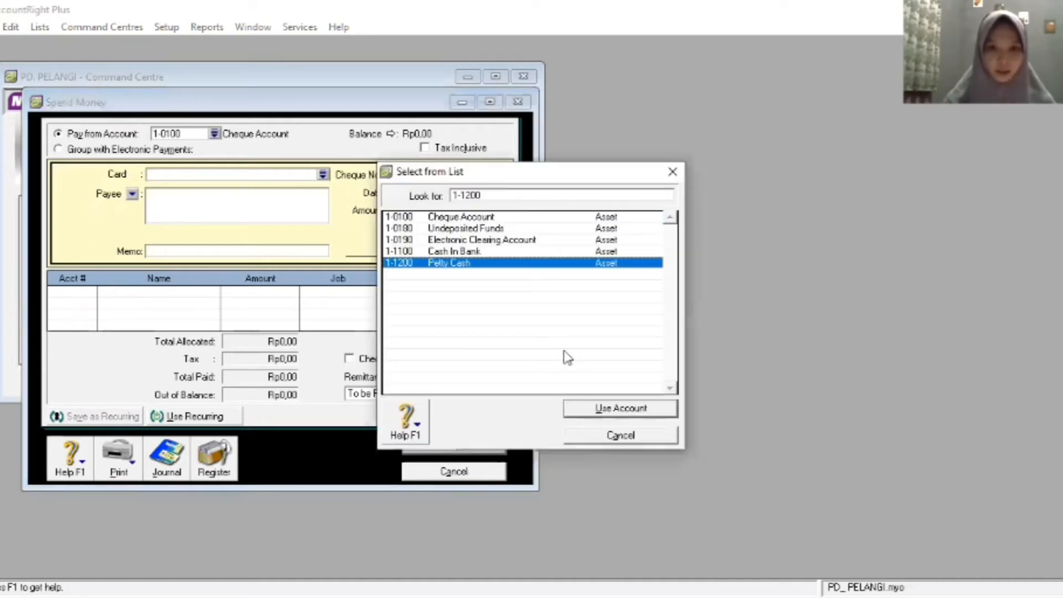
left_click(602, 408)
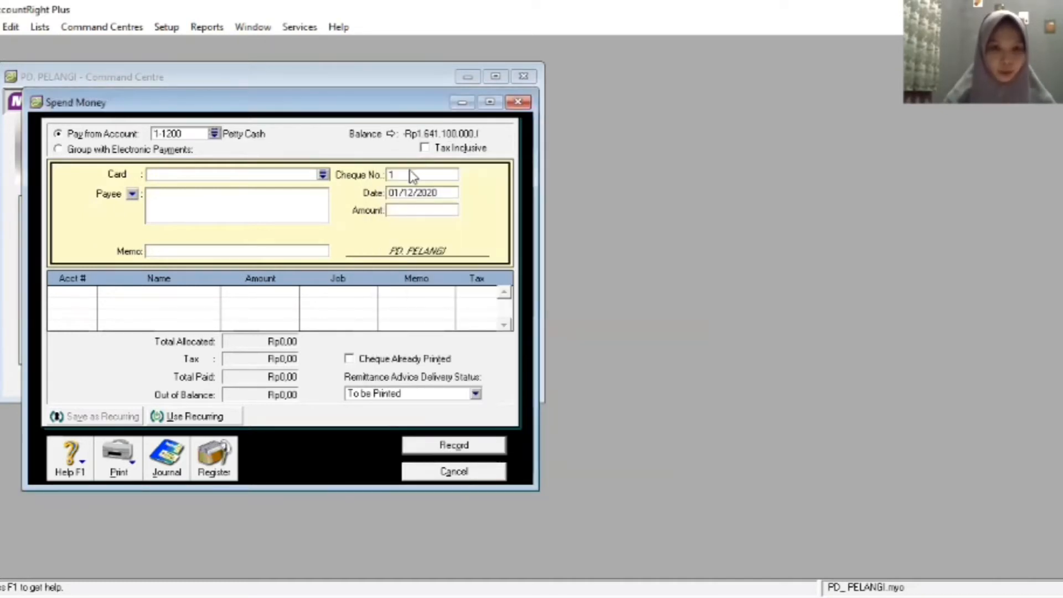
Set the petty cash payment's cheque number to V12-1 and its date to 02/12/2020.
left_click(409, 174)
key("BackSpace")
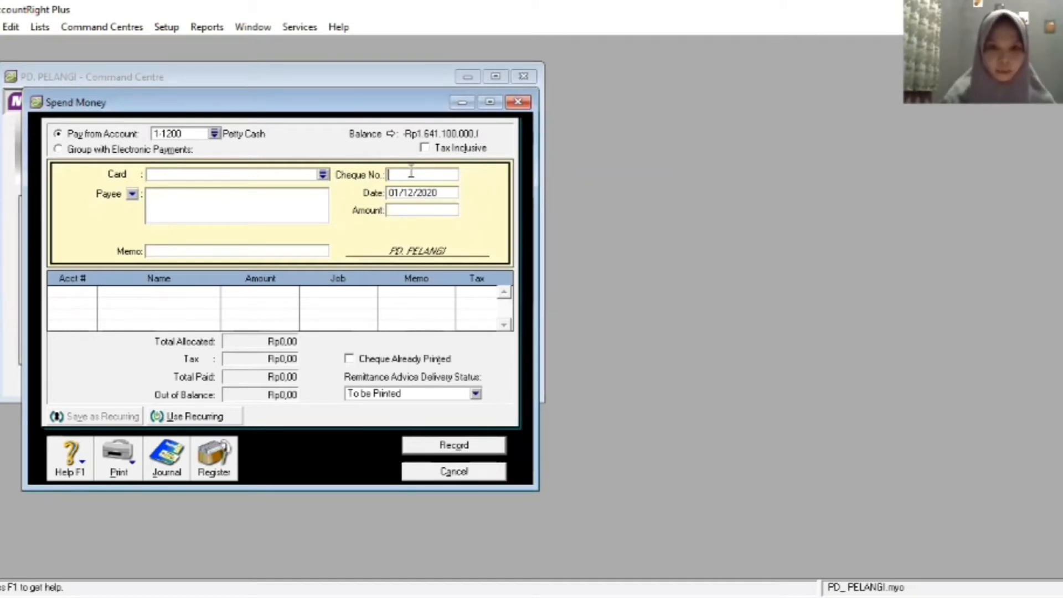
type("V12")
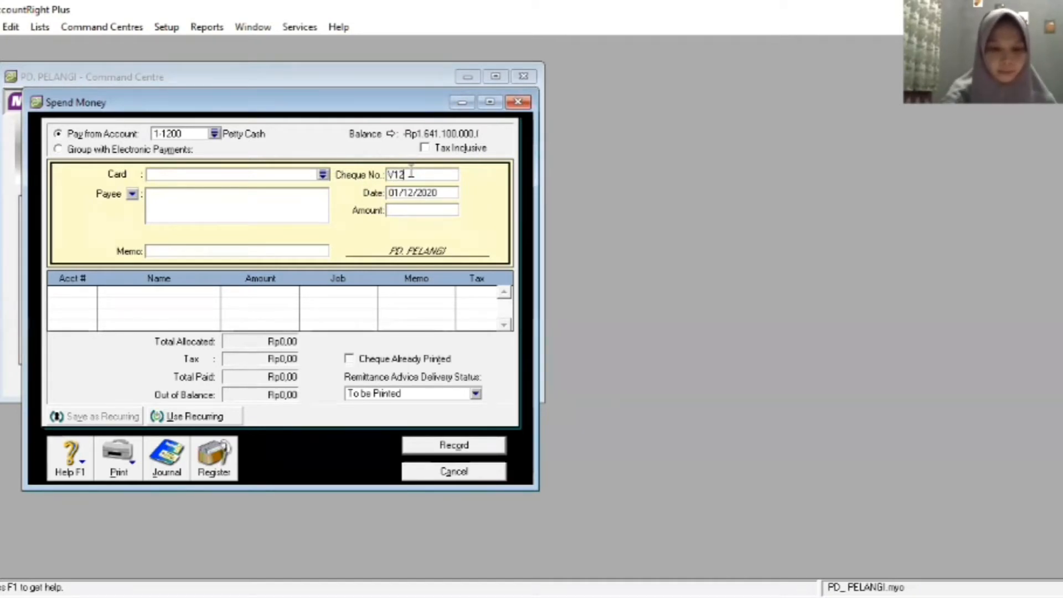
type("-1")
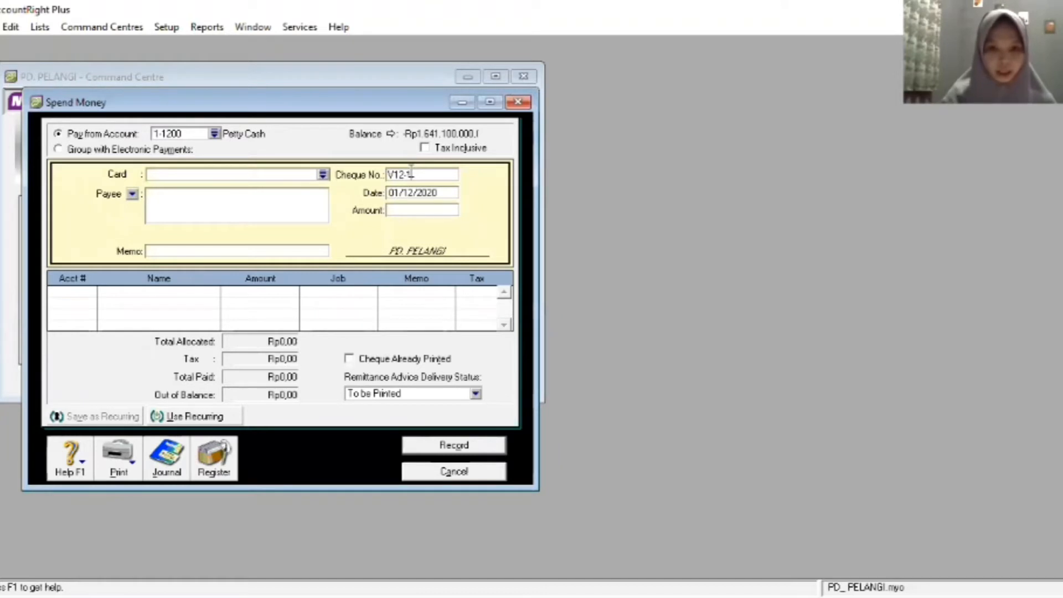
key("Tab")
key("BackSpace")
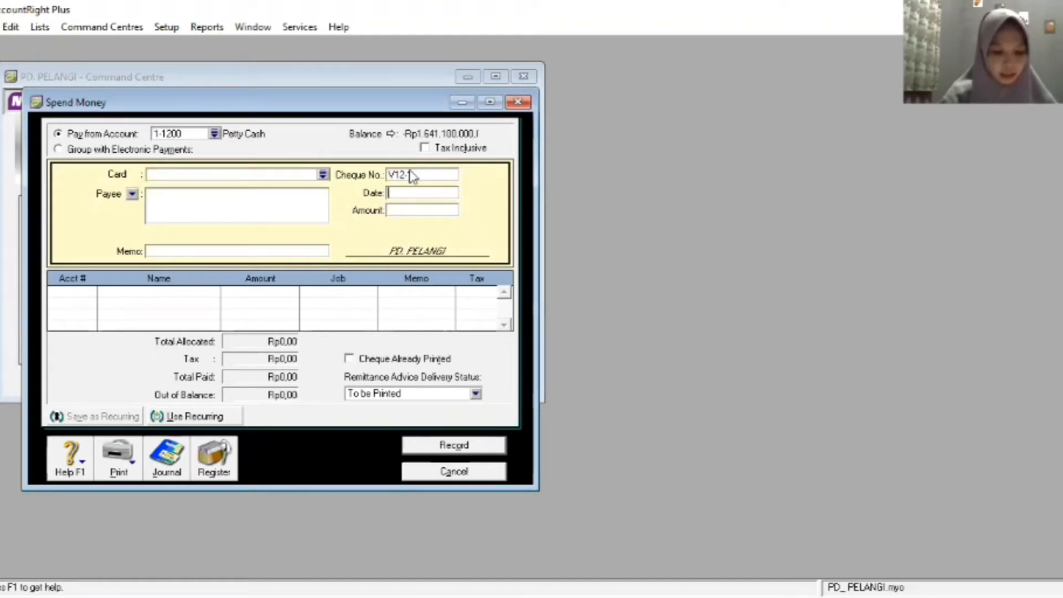
type("02/")
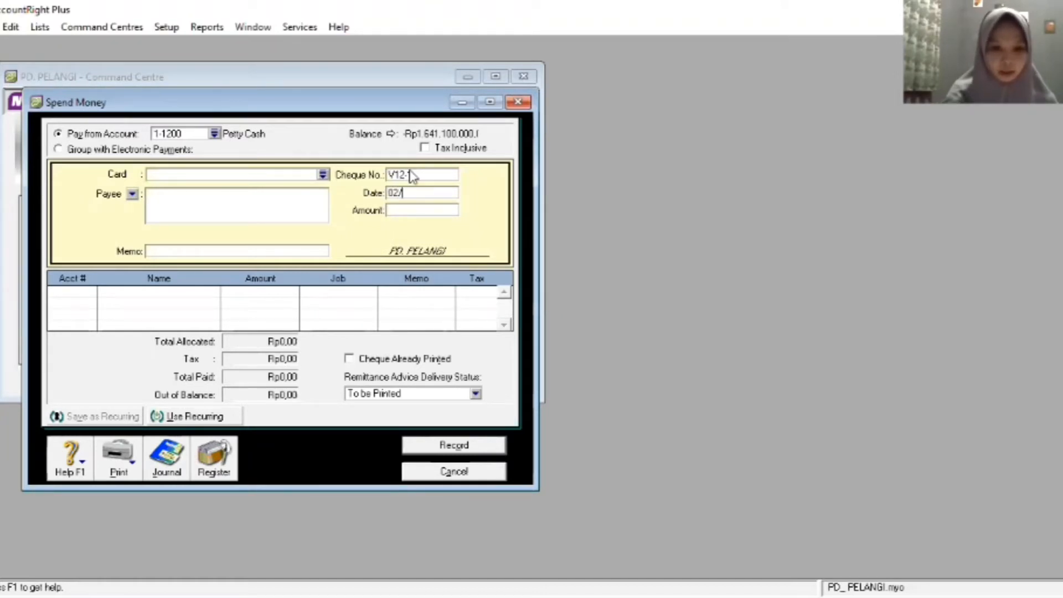
type("12/")
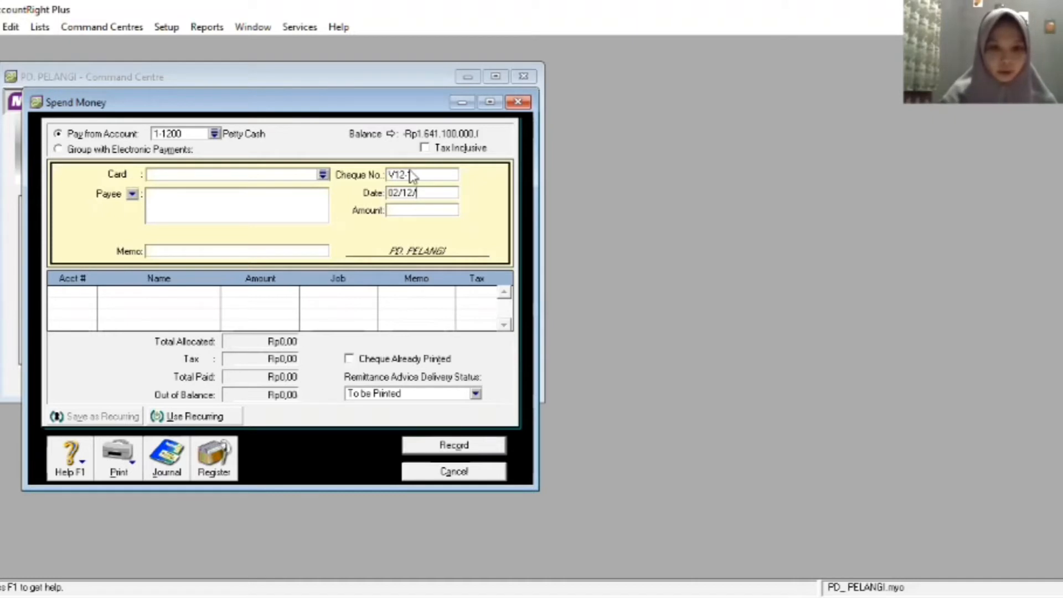
type("2020")
key("Tab")
Set the payment amount to Rp675.000 and enter the memo PEMBUATAN BROSUR IKLAN.
key("BackSpace")
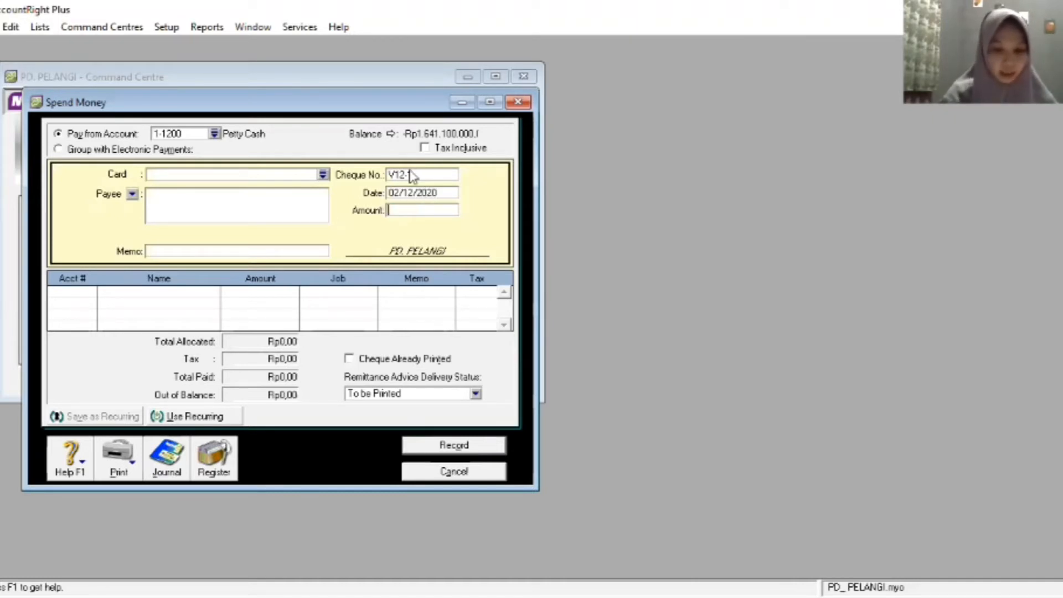
type("6")
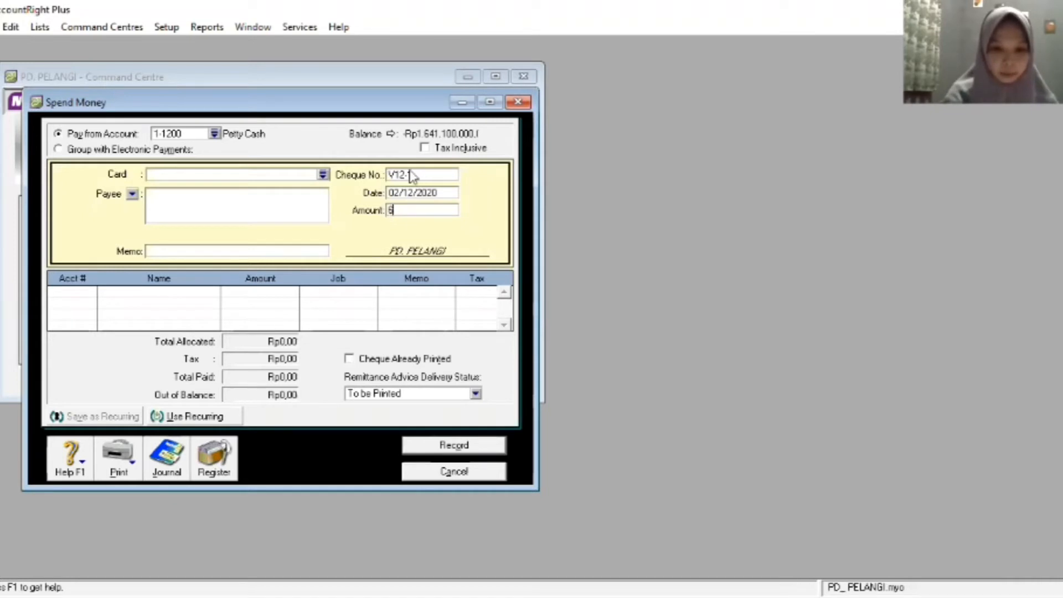
type("75000")
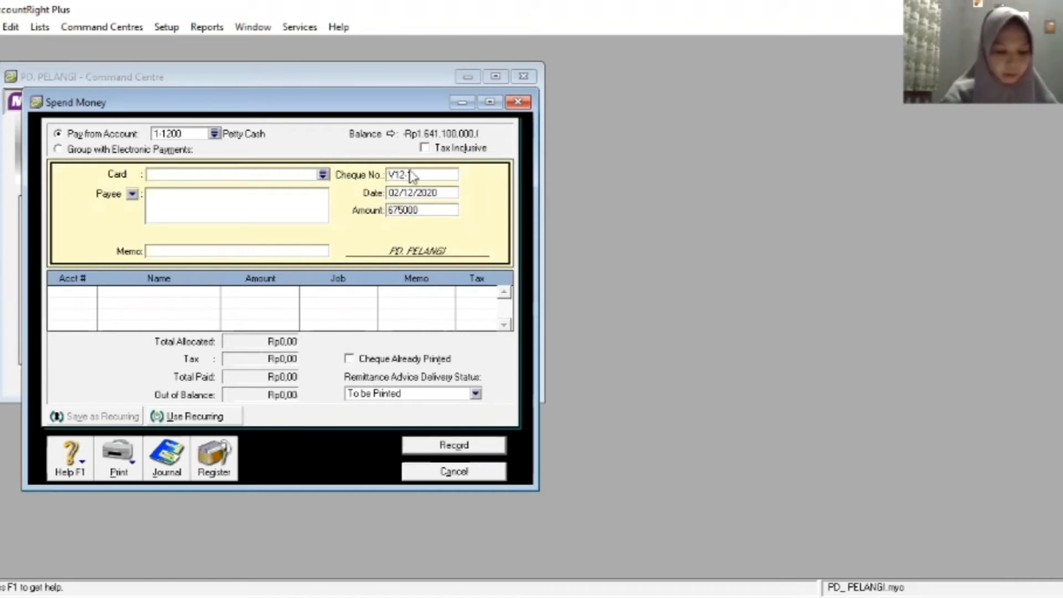
key("Tab")
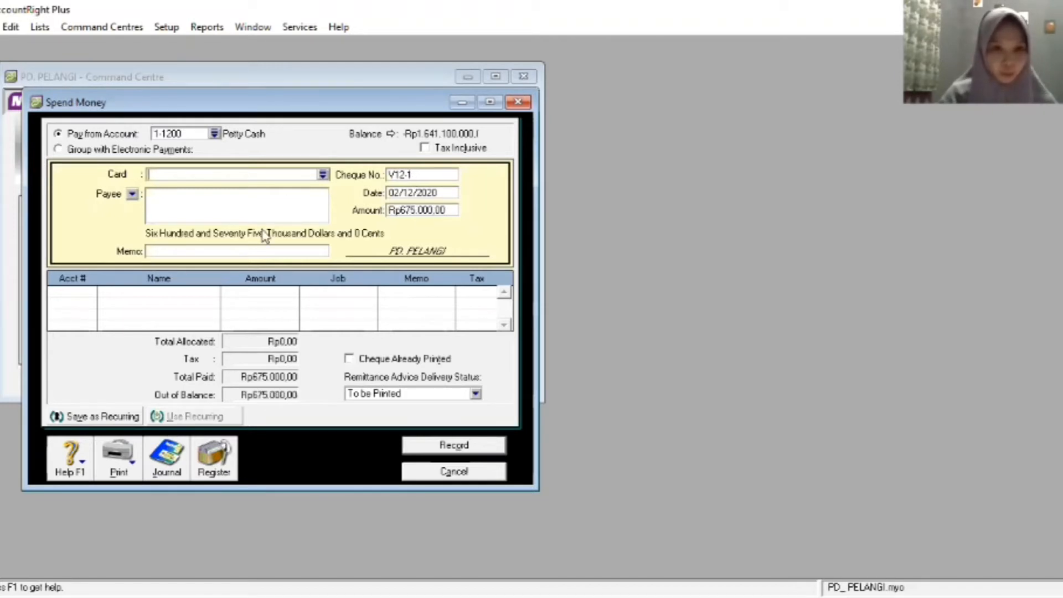
left_click(264, 250)
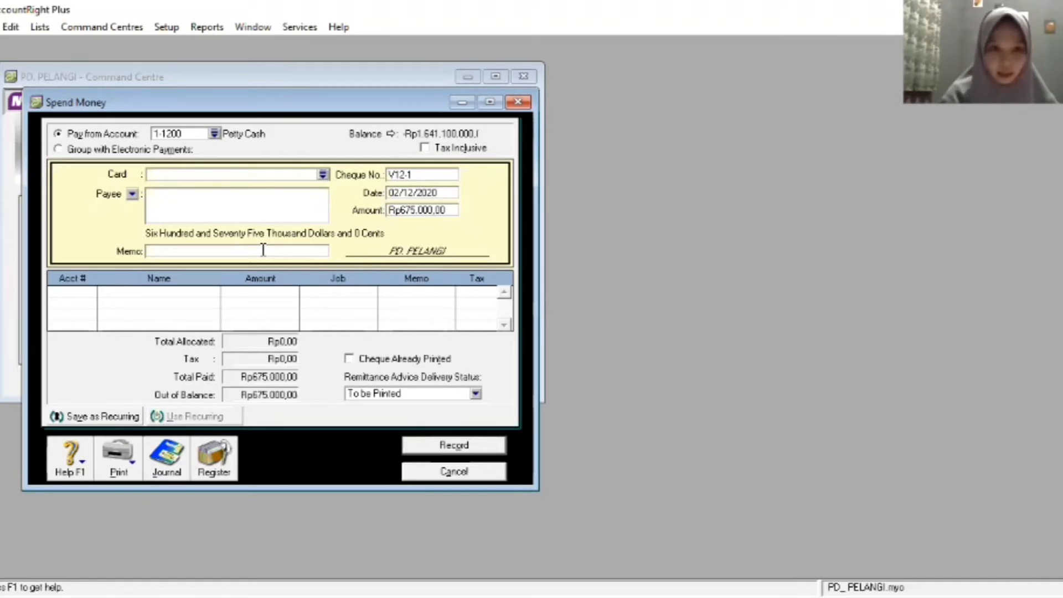
type("PE")
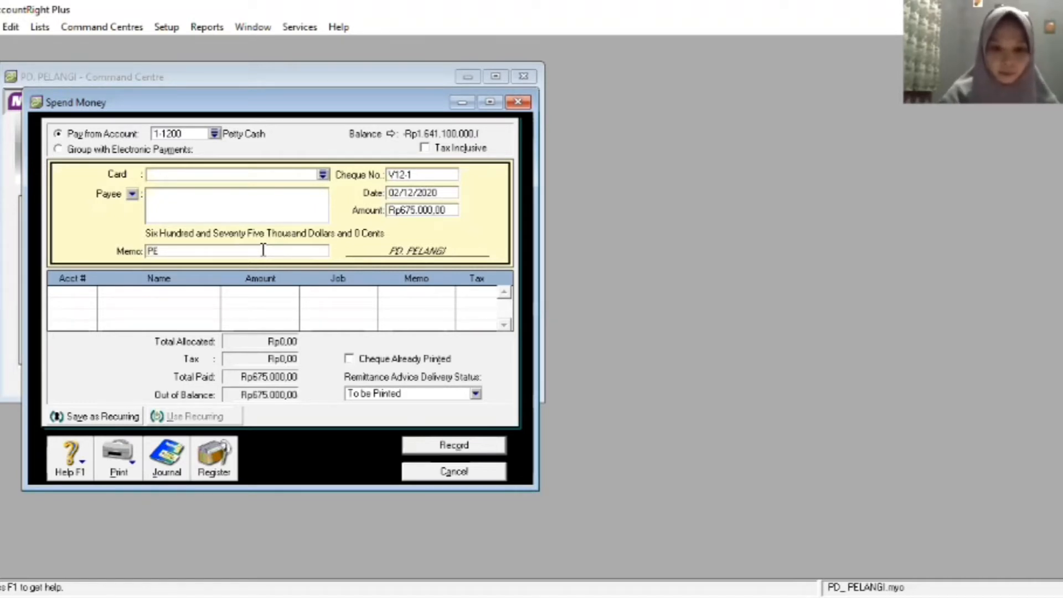
type("MBU")
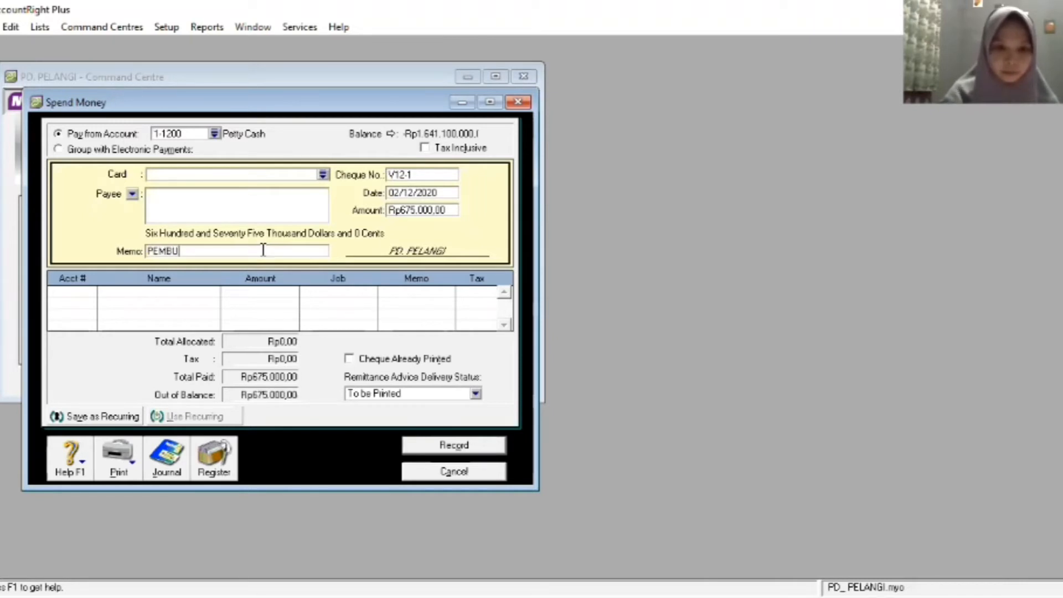
type("ATAN B")
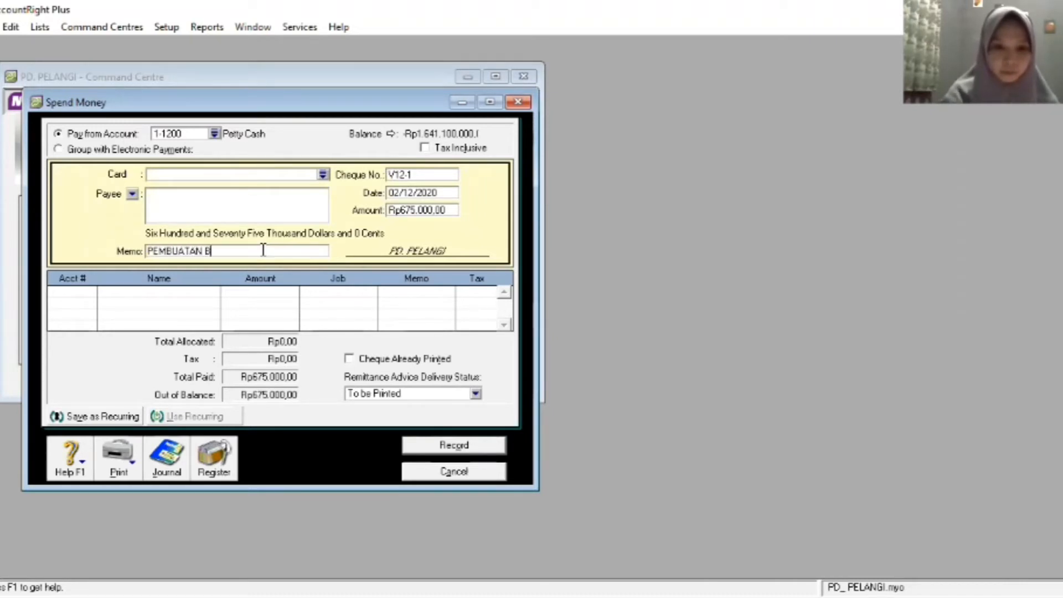
type("ROSUR")
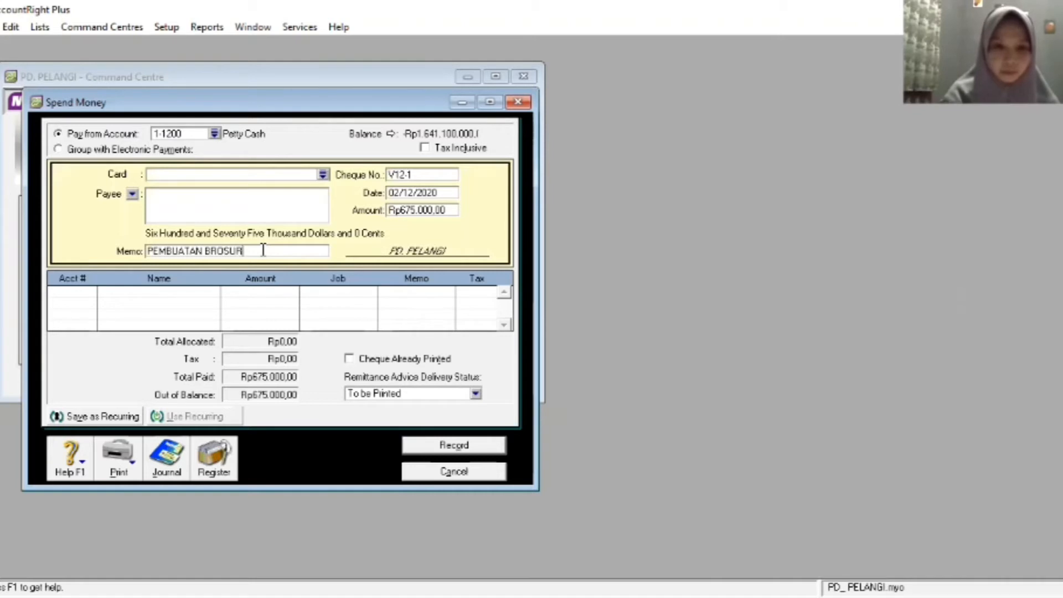
type(" IKLA")
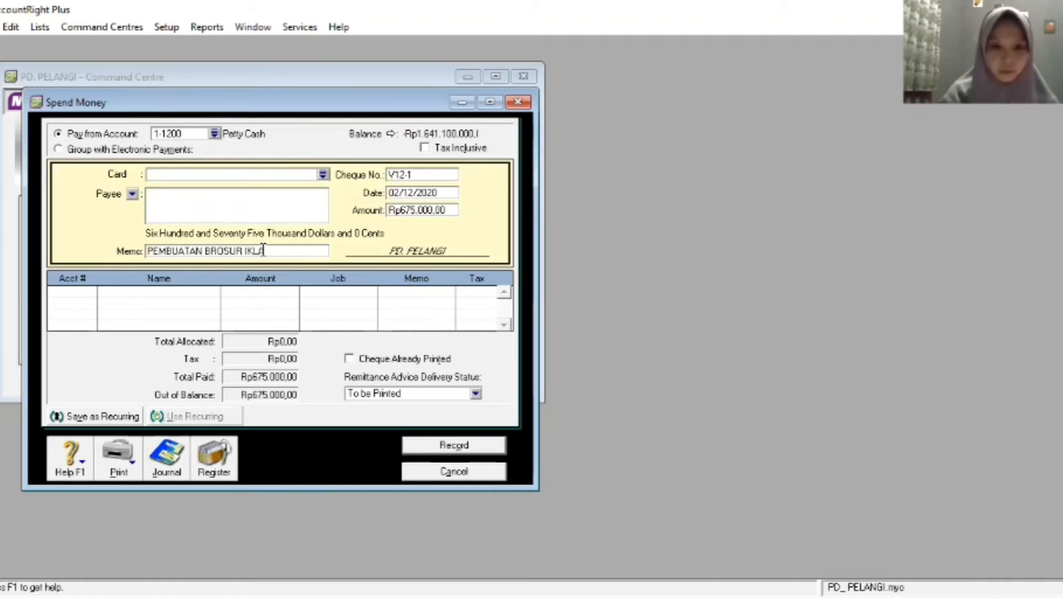
type("N")
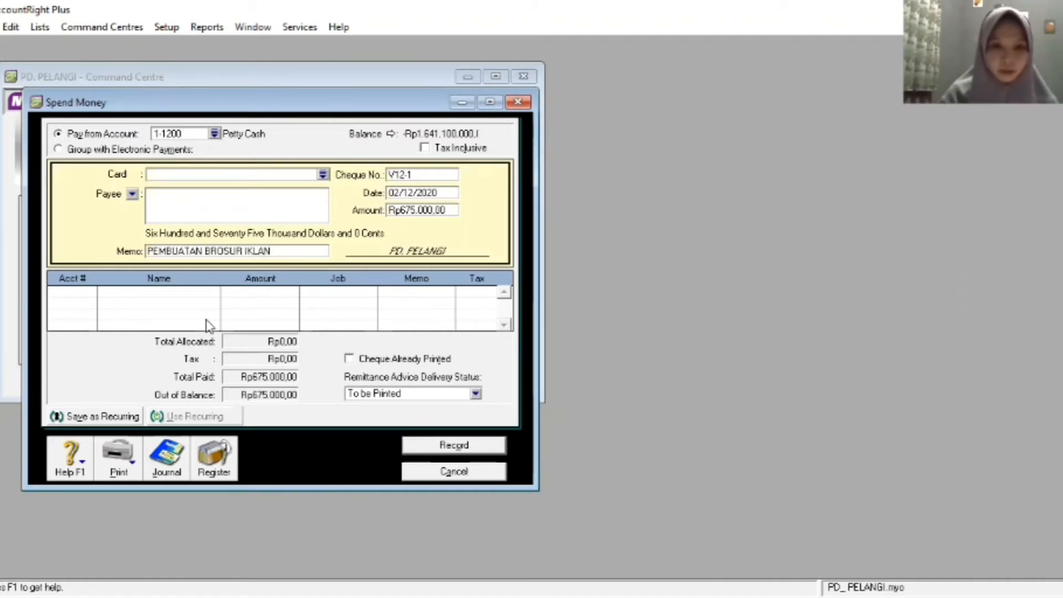
Allocate the payment to the 6-1000 Advertising Expenses account and record the transaction.
left_click(84, 291)
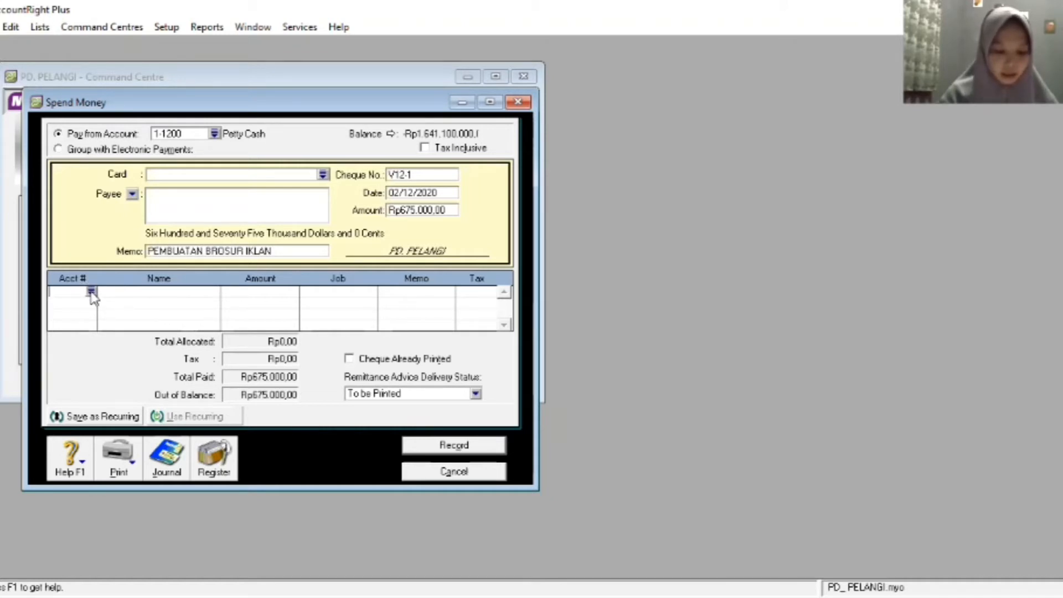
left_click(91, 292)
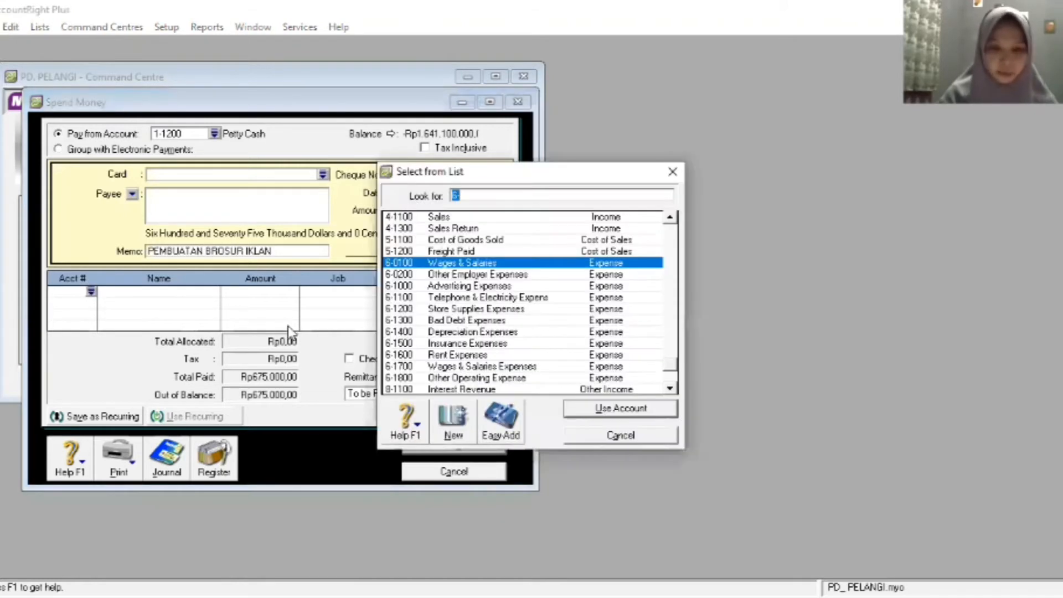
left_click(490, 287)
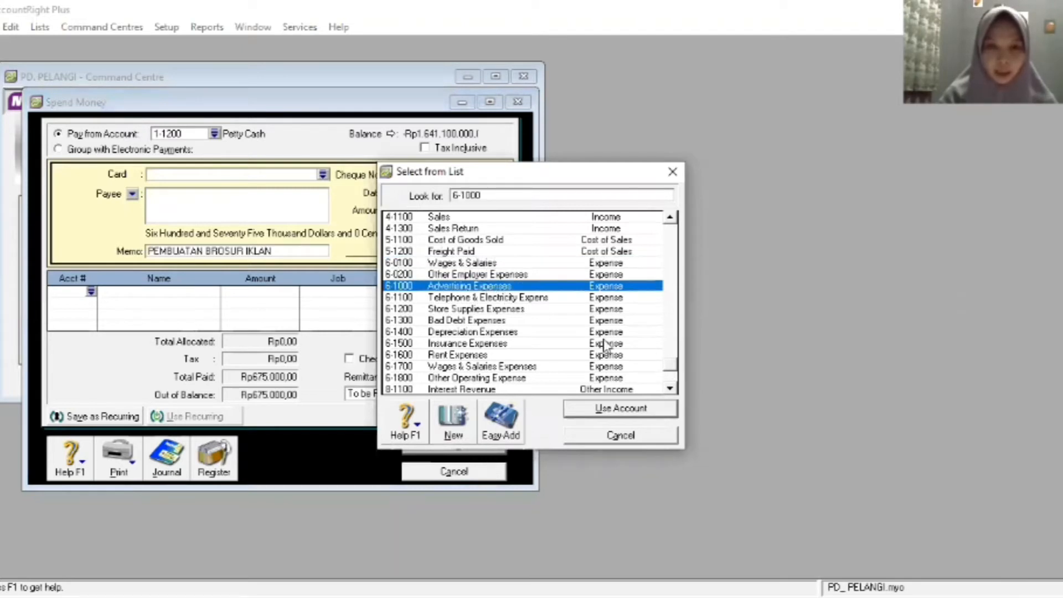
left_click(640, 415)
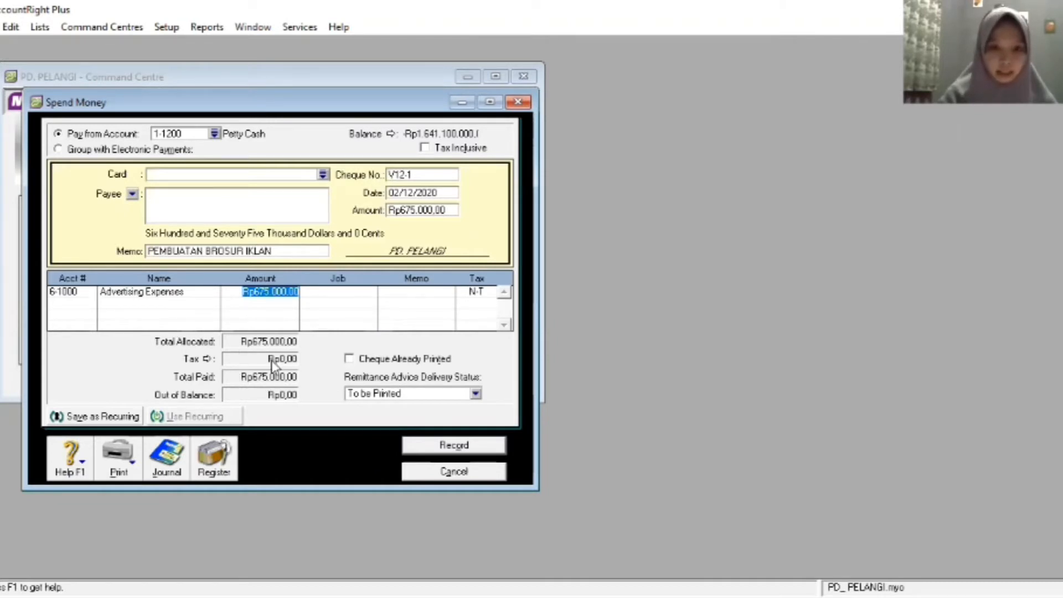
left_click(445, 446)
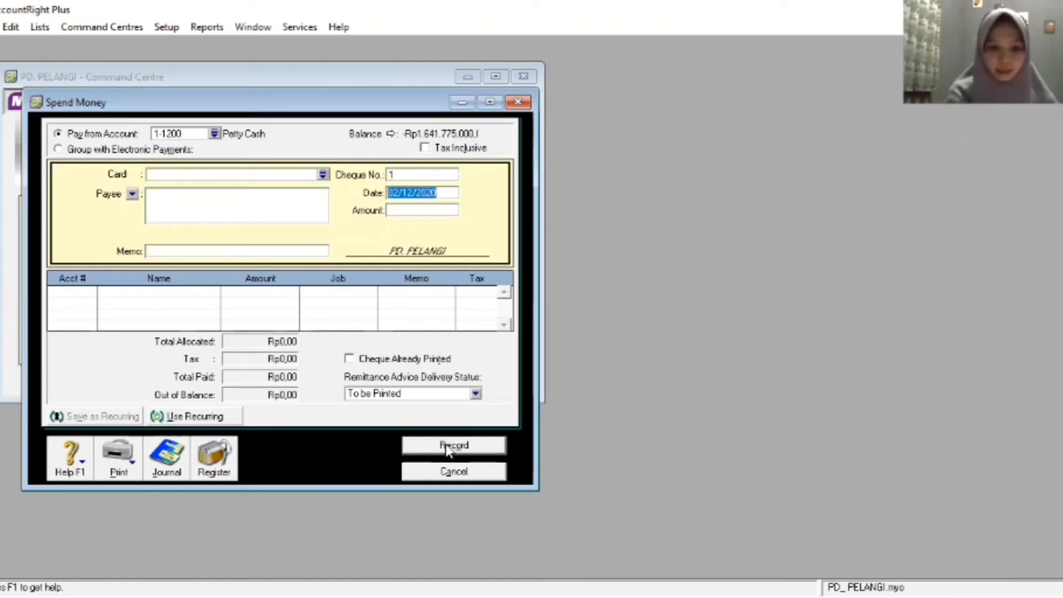
Void the blank Cheque #1 and close the Spend Money window after checking the transaction recap.
left_click(446, 446)
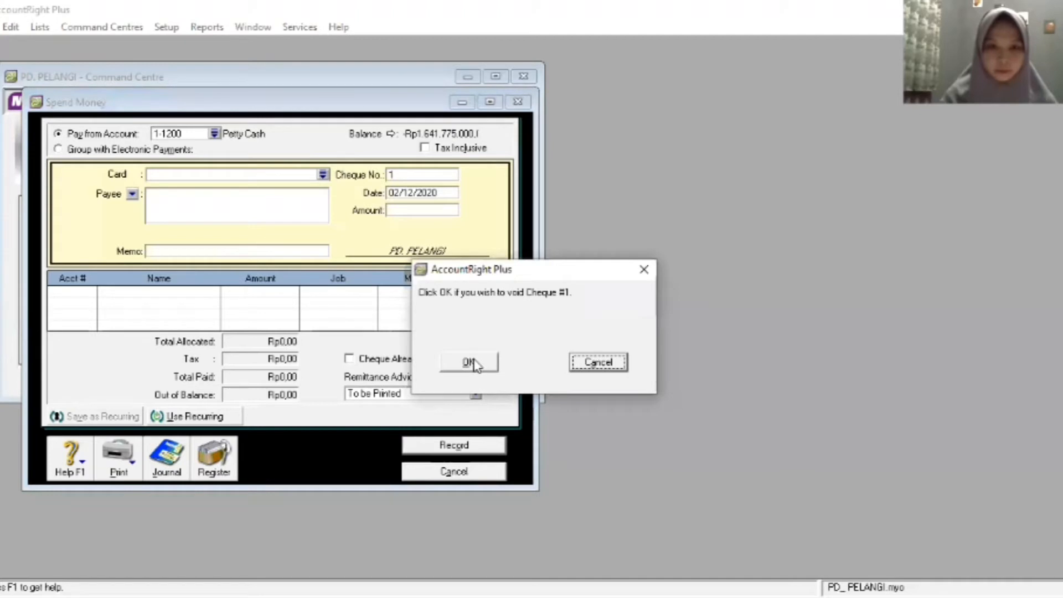
left_click(470, 363)
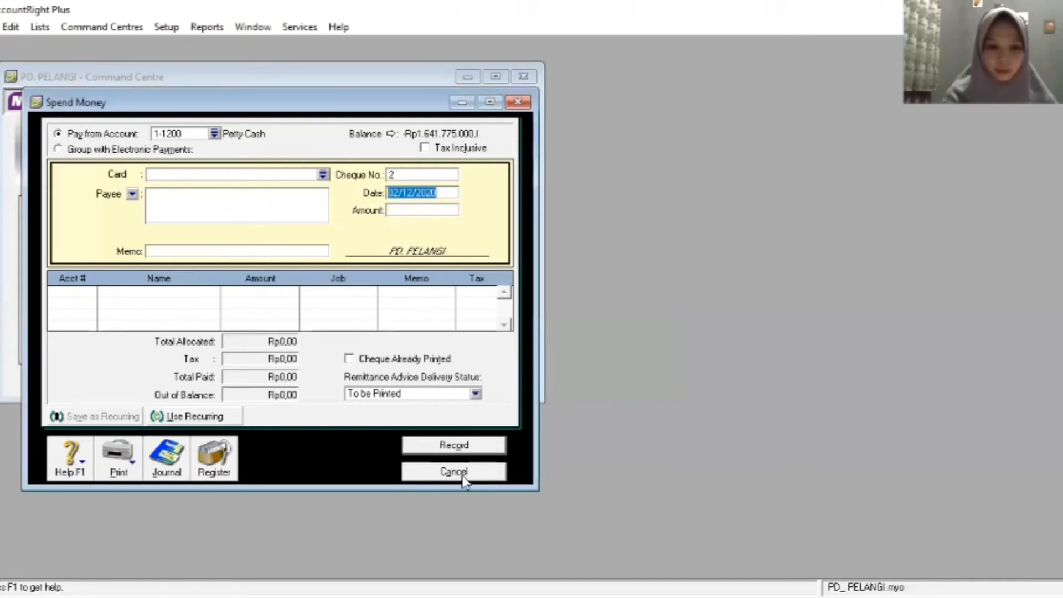
left_click(464, 477)
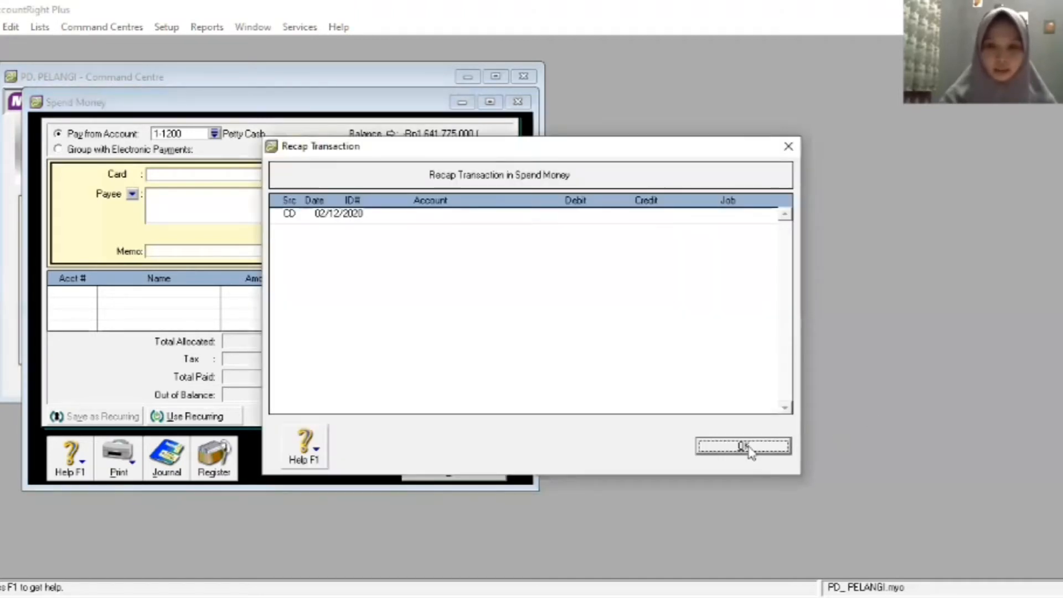
key("Return")
left_click(453, 474)
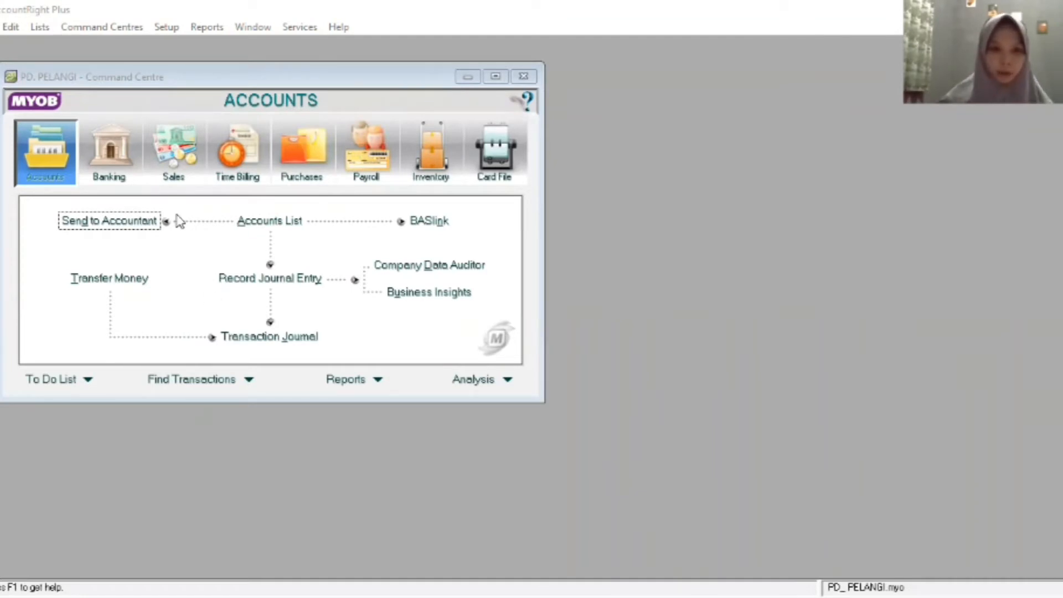
Start a customer payment receipt in Sales for Techno Computer.
left_click(194, 154)
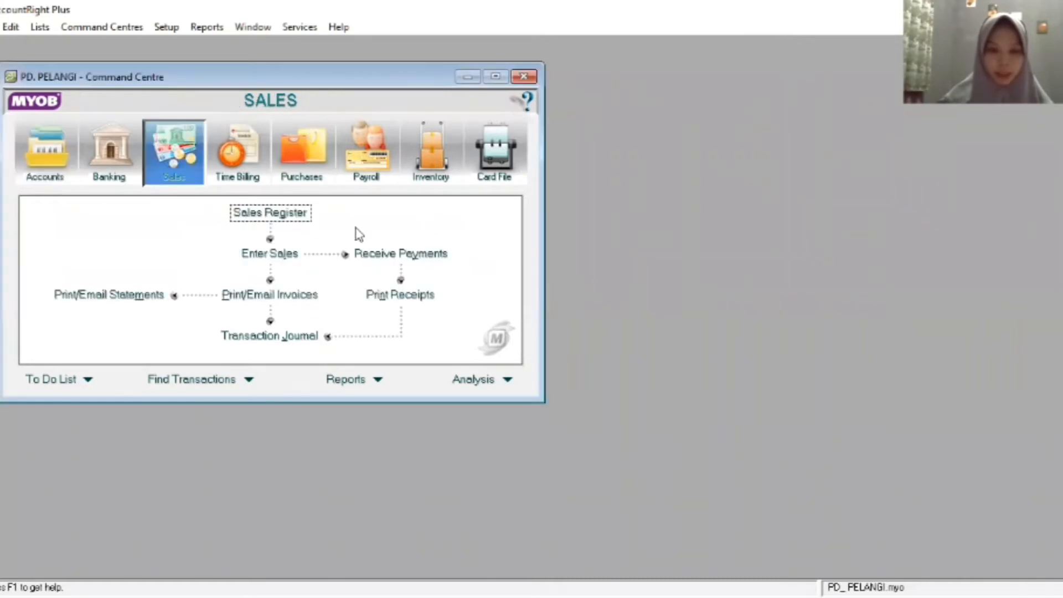
left_click(386, 256)
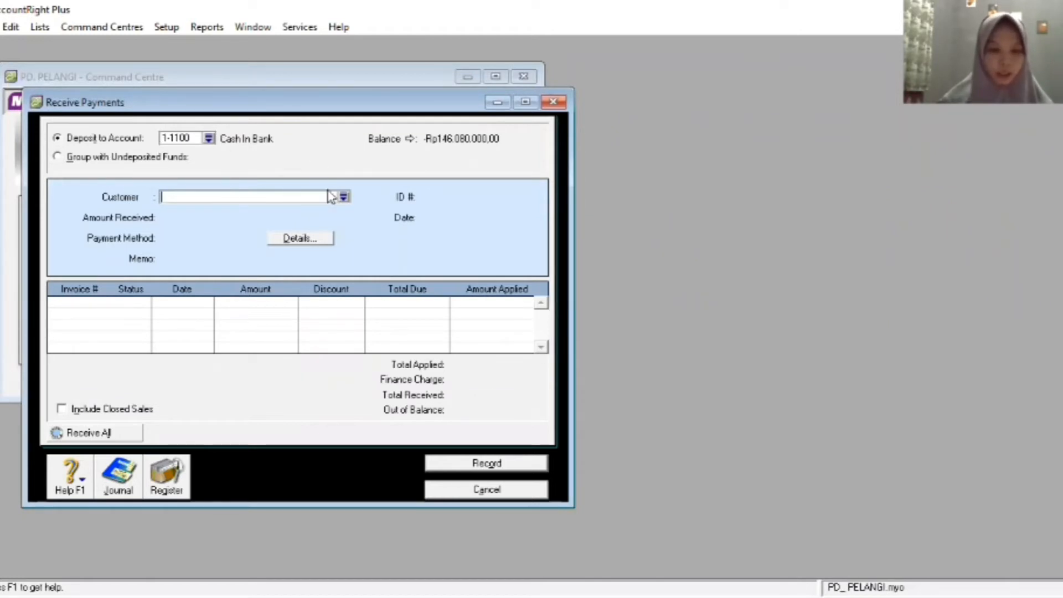
left_click(343, 198)
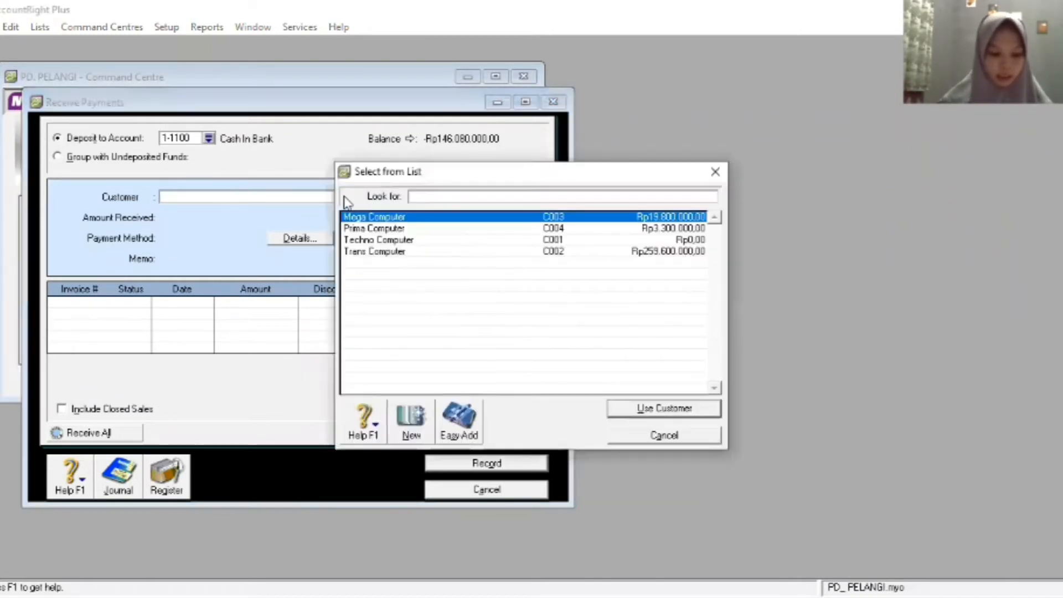
left_click(431, 241)
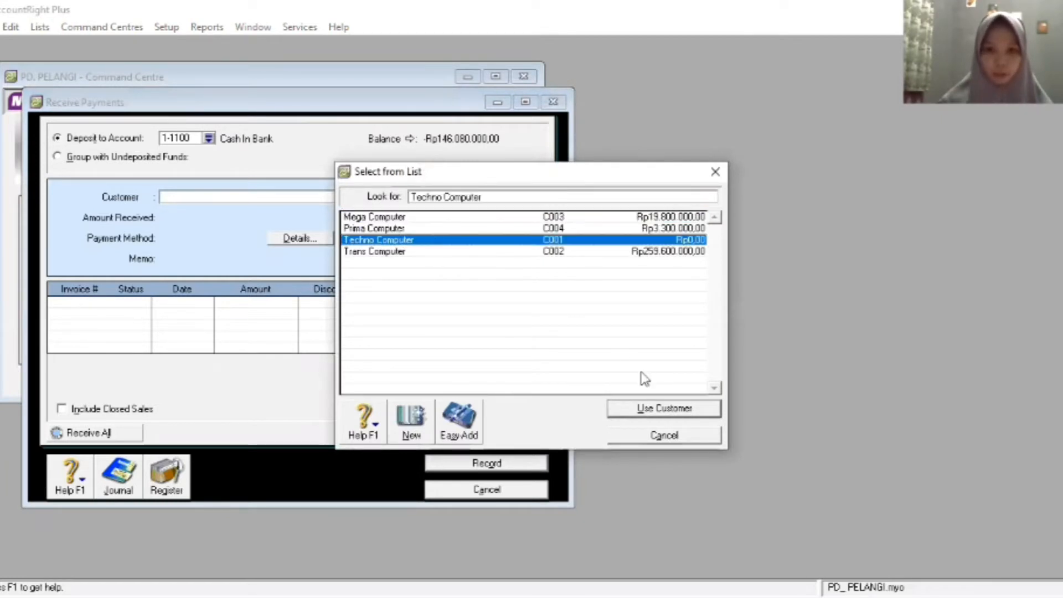
left_click(654, 415)
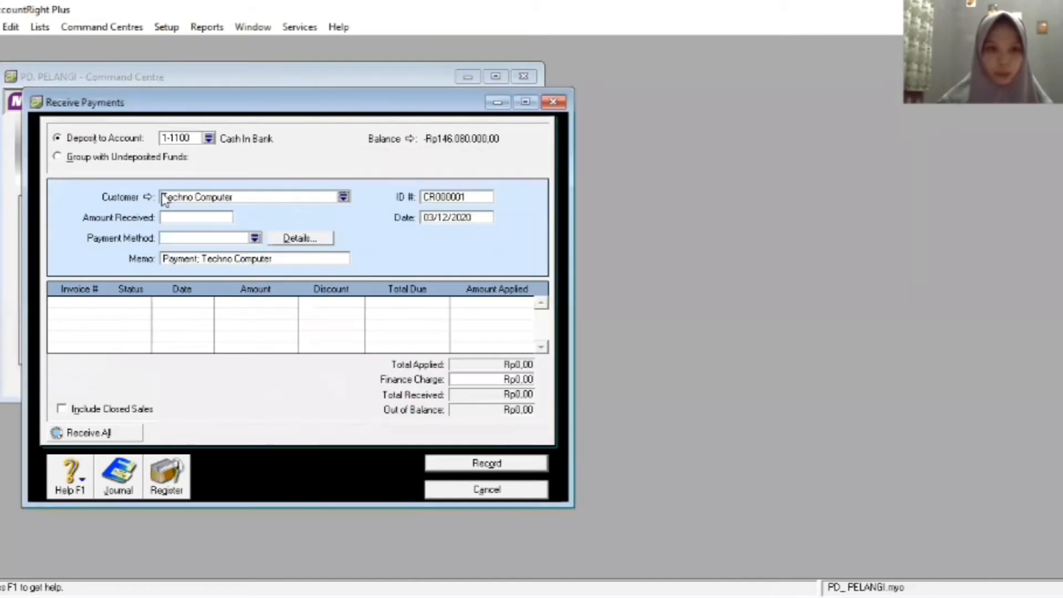
Set the amount received from Techno Computer to Rp34.100.000 and the payment method to Cheque.
left_click(182, 217)
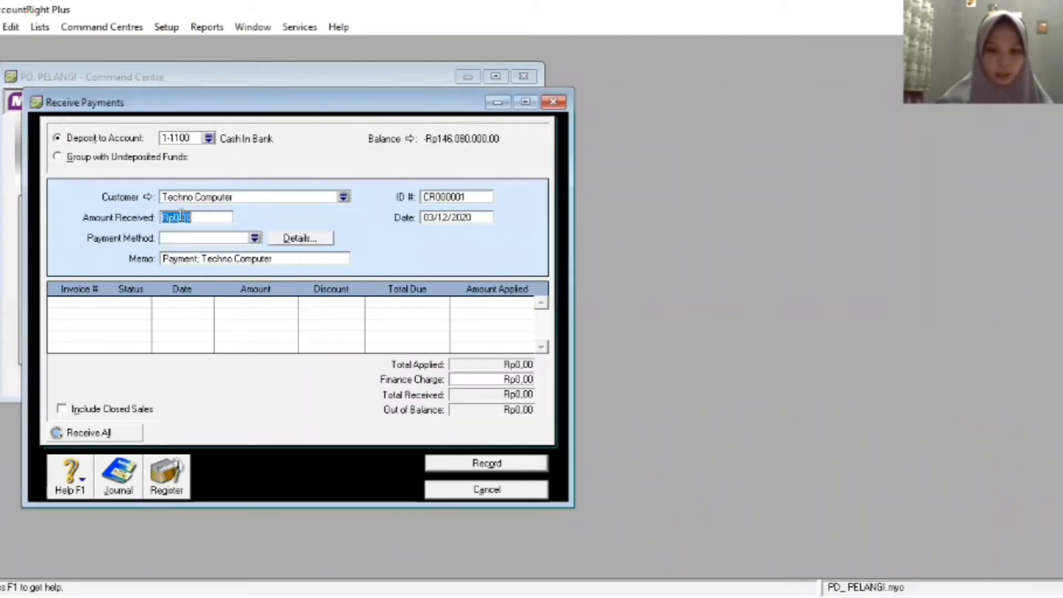
type("3410")
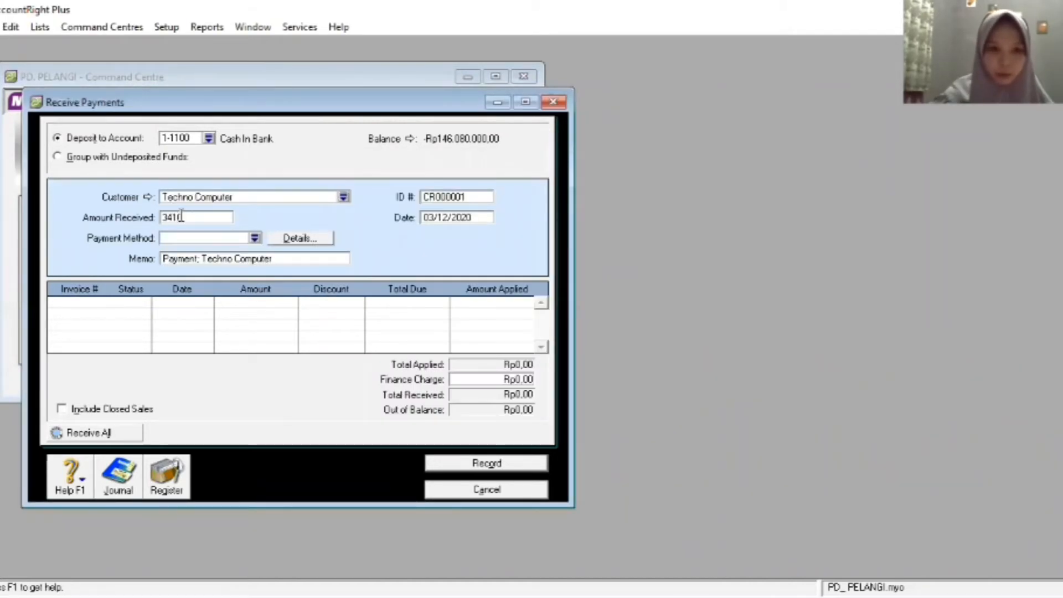
type("0000")
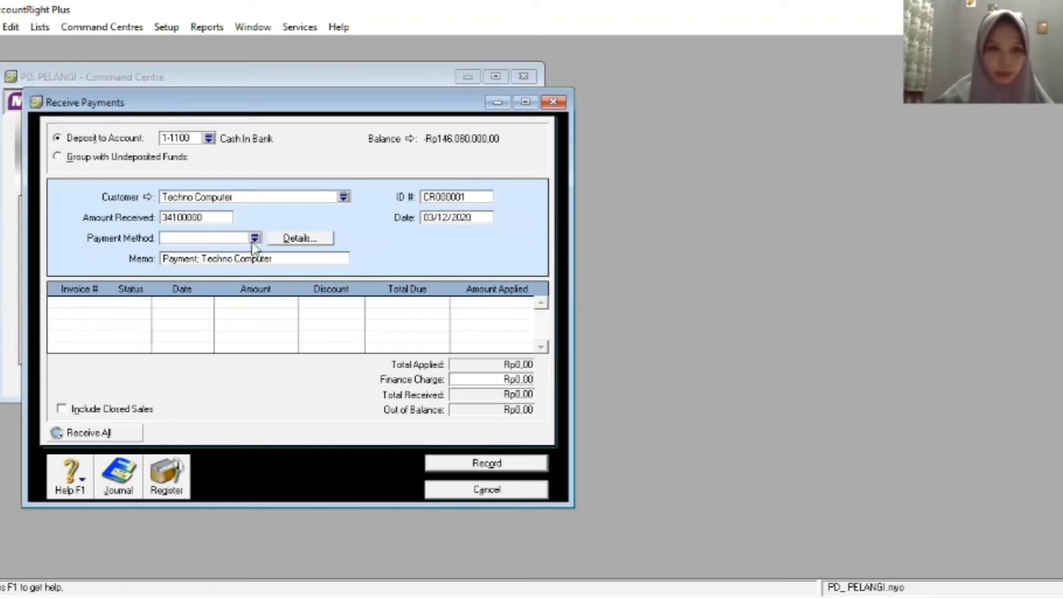
left_click(255, 239)
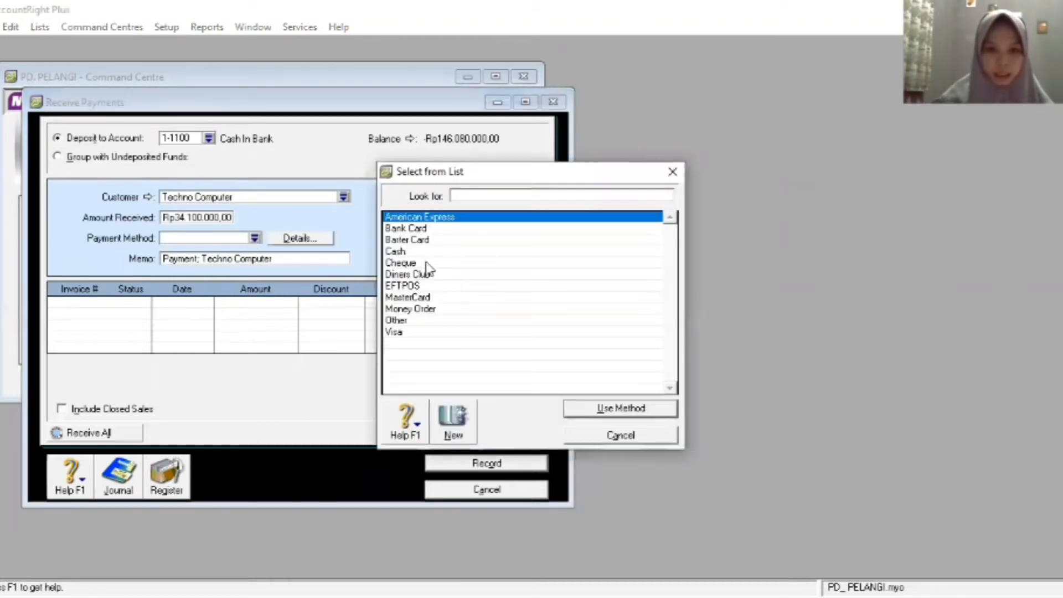
left_click(426, 263)
left_click(616, 410)
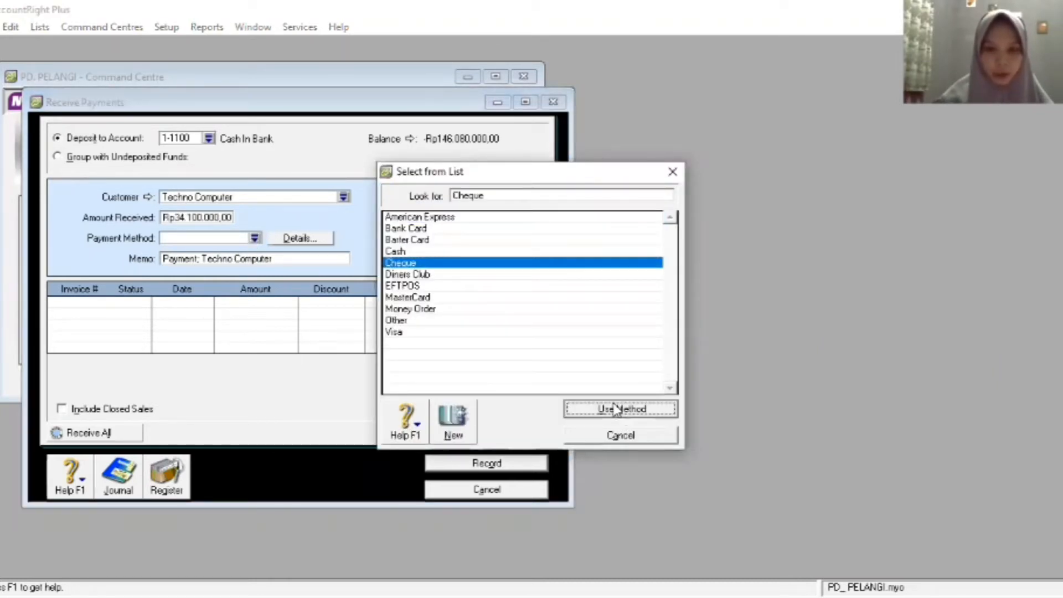
Set the receipt's ID to BKM12-1, keep the date 03/12/2020, and cancel the payment entry.
left_click(444, 197)
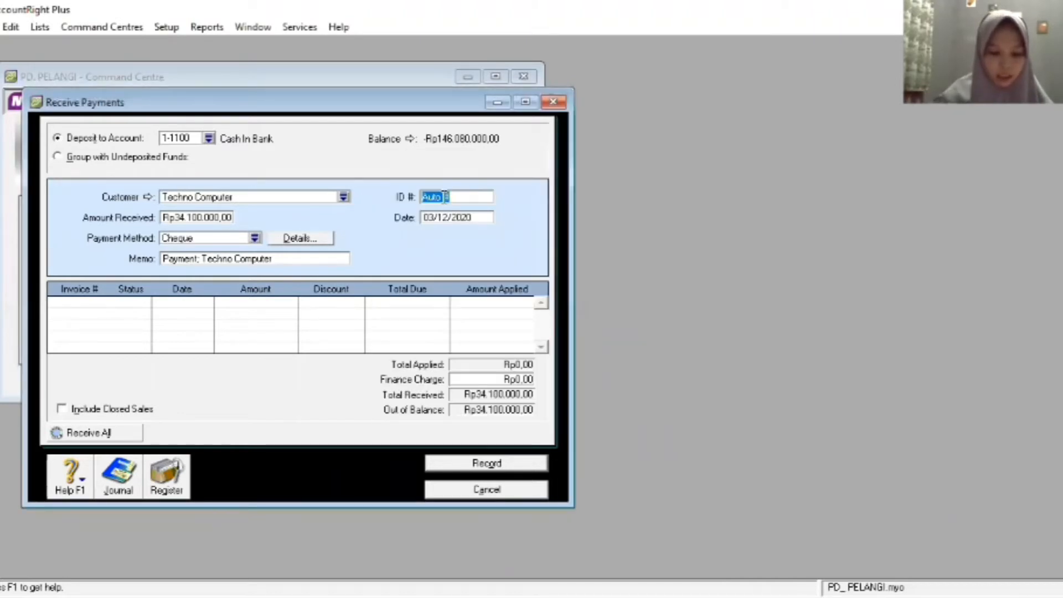
type("BKM")
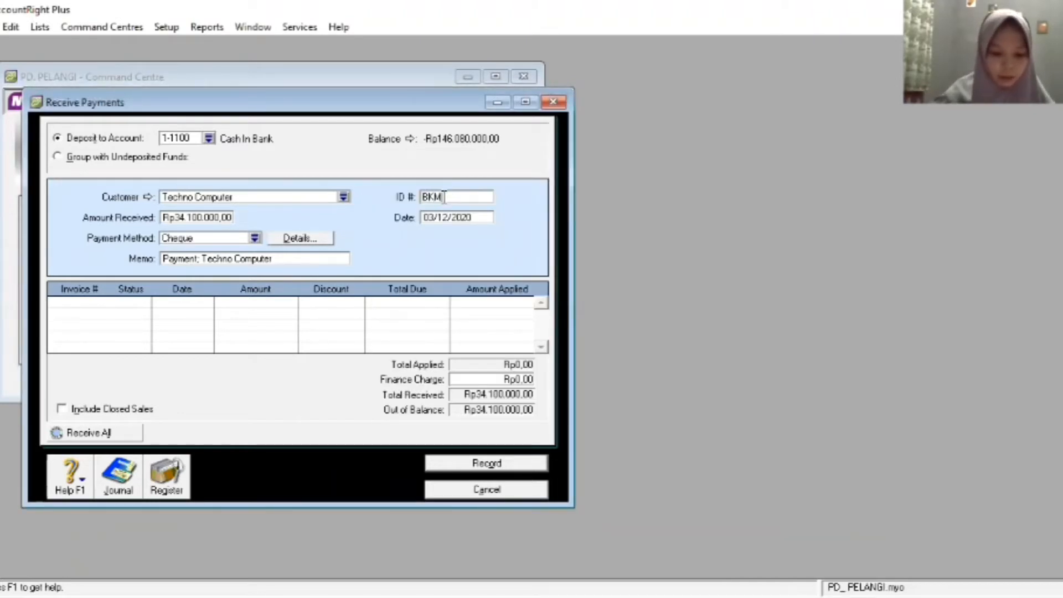
type(" 2-1")
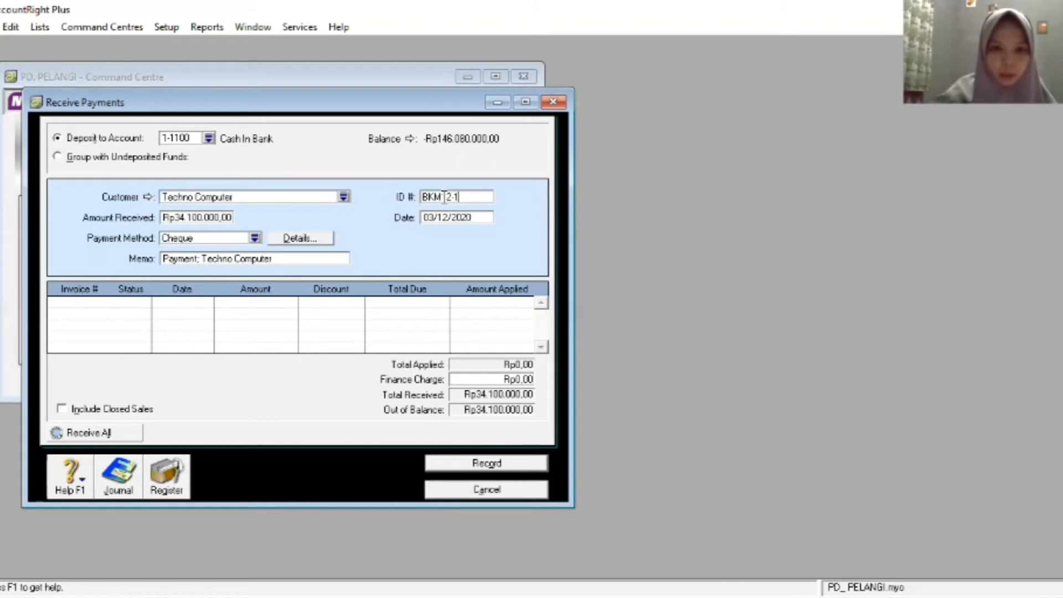
left_click(476, 220)
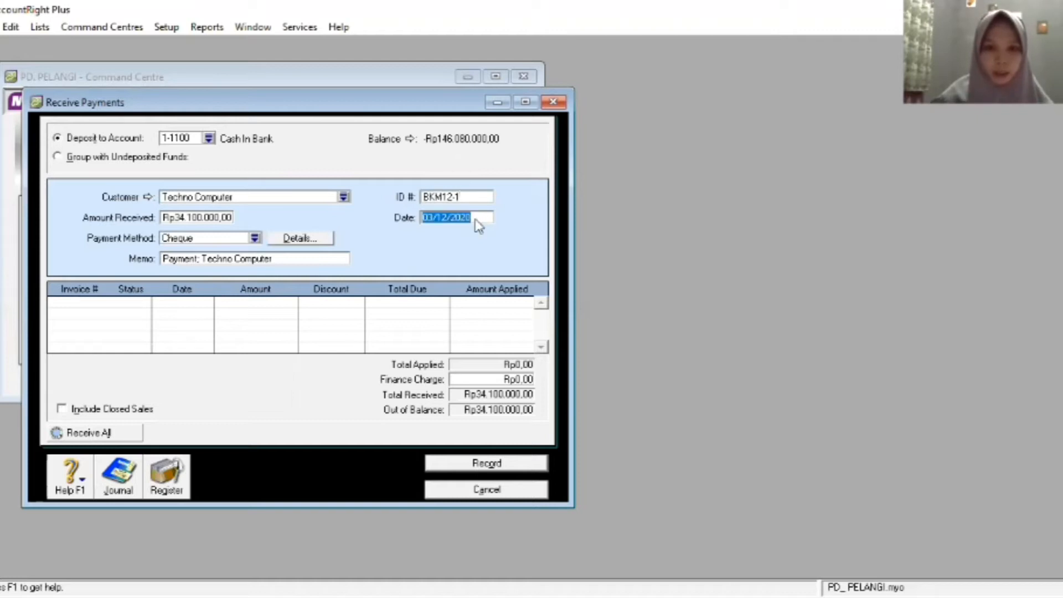
key("Tab")
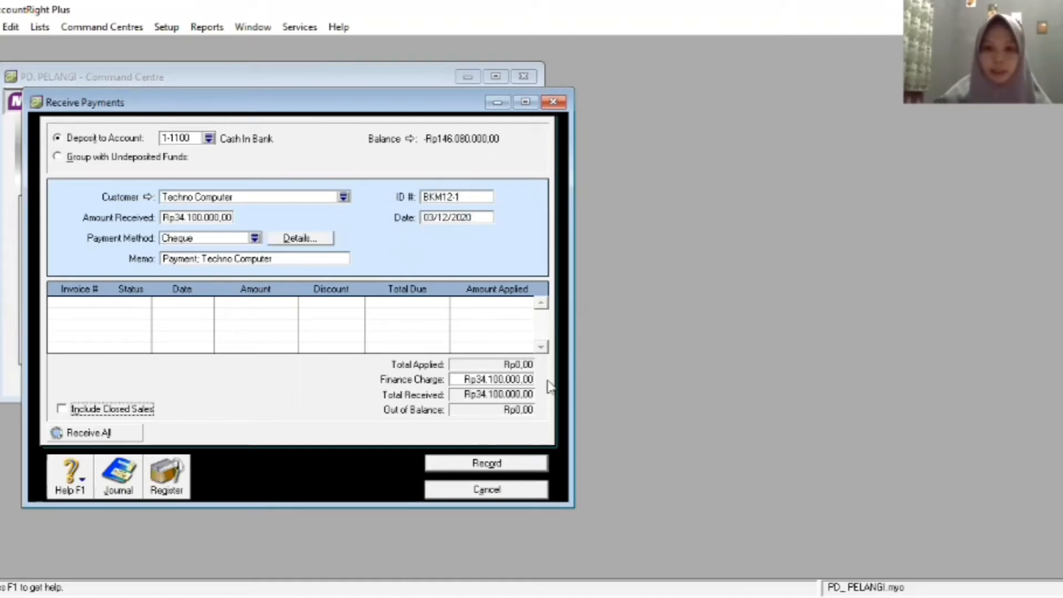
left_click(503, 491)
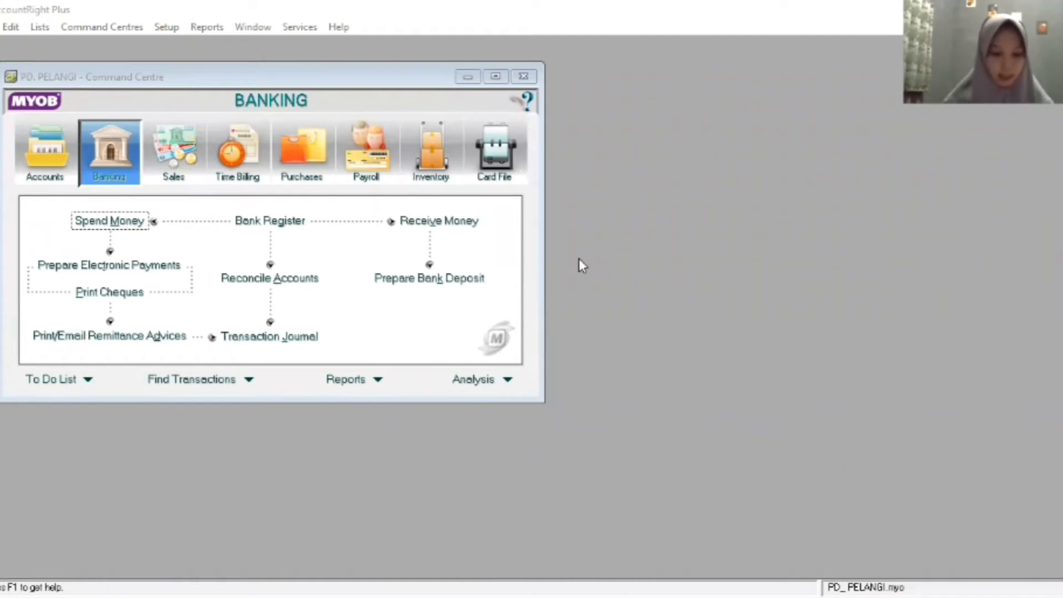
Start a new Spend Money transaction in Banking, paid from the 1-1200 Petty Cash account.
left_click(103, 153)
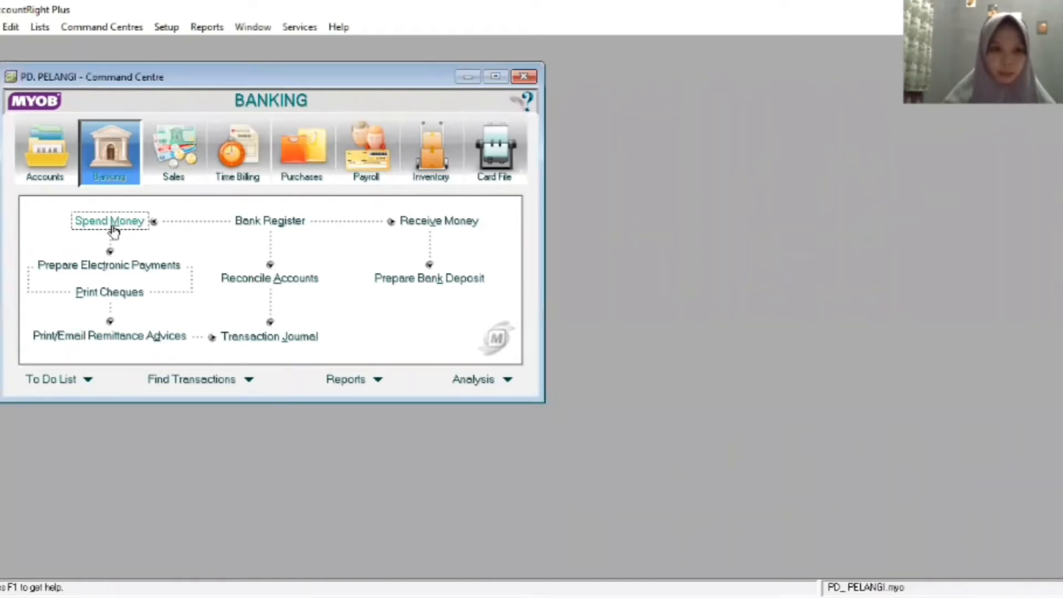
left_click(114, 221)
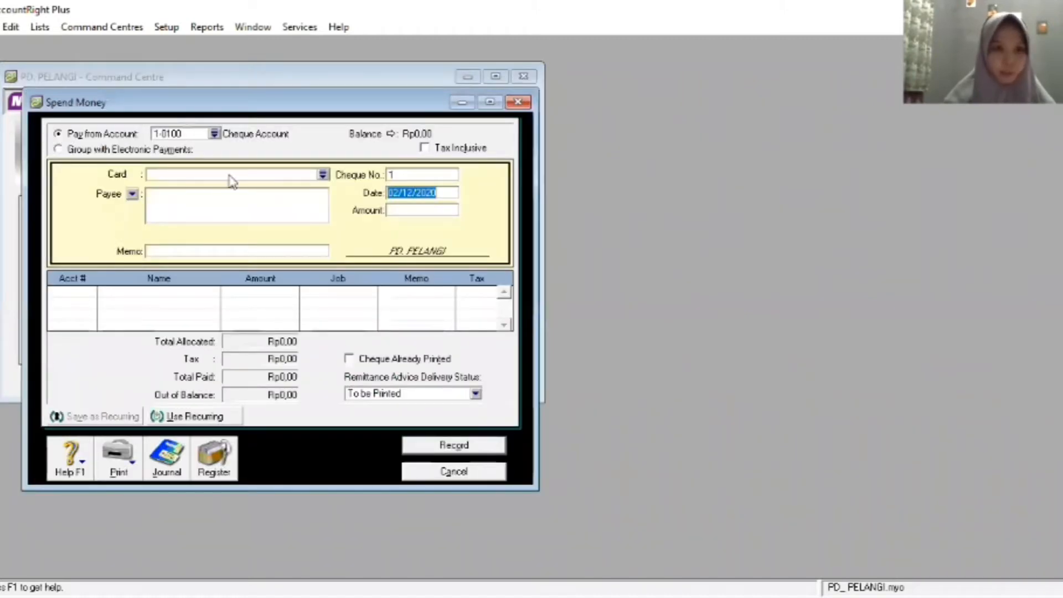
left_click(214, 133)
left_click(472, 262)
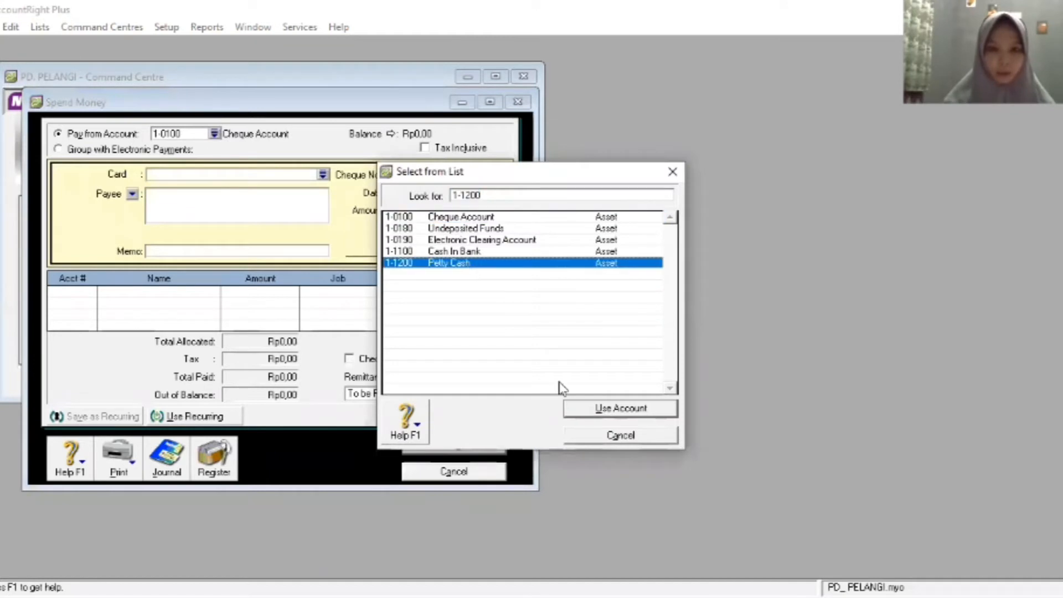
left_click(593, 410)
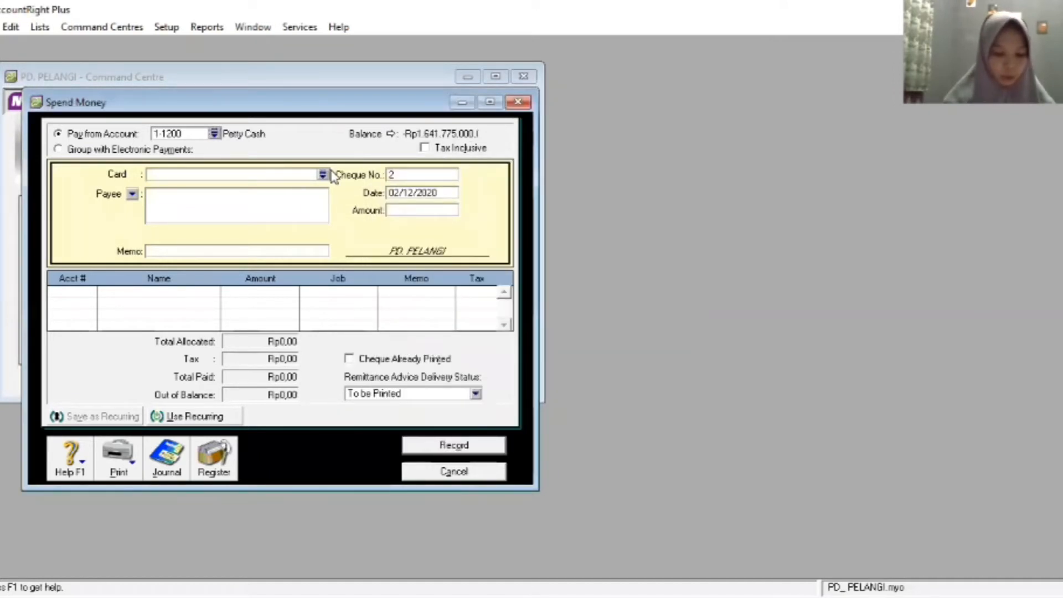
Set the petty cash payment's cheque number to V12-2 and its date to 04/12/2020.
left_click(413, 175)
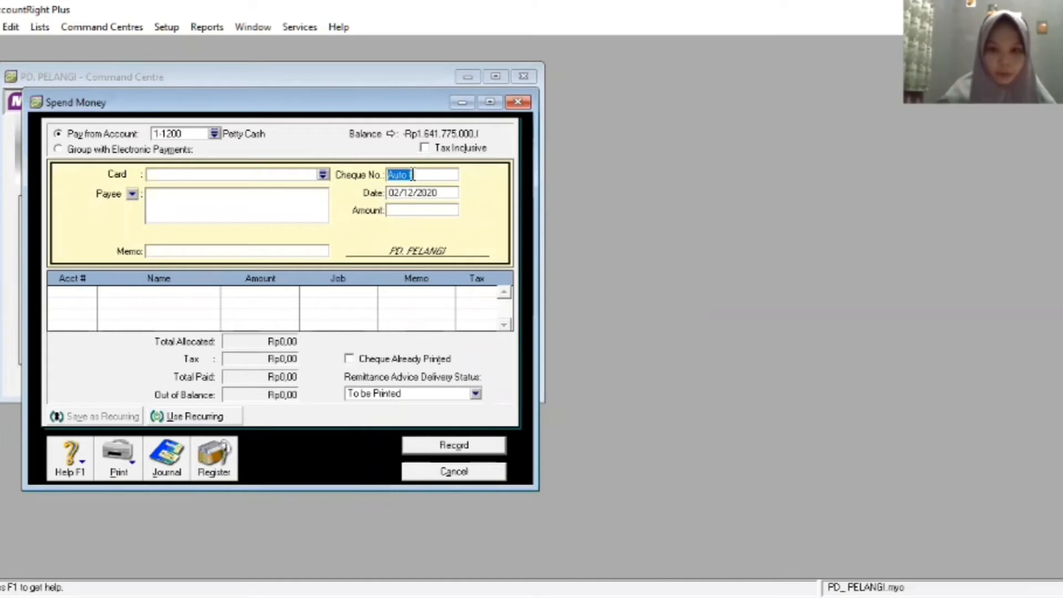
key("BackSpace")
type("V12")
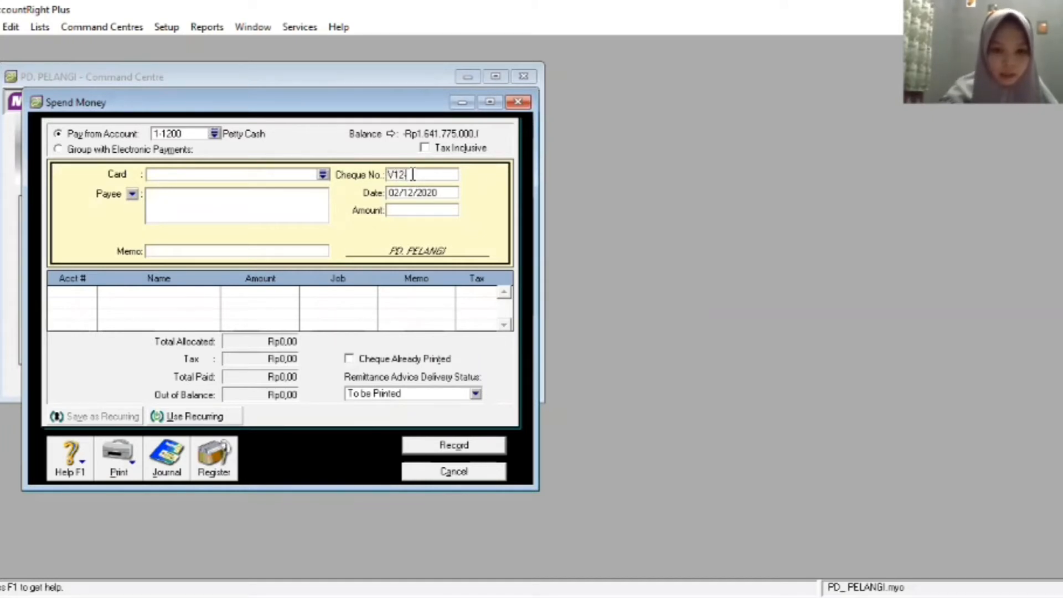
type("-2")
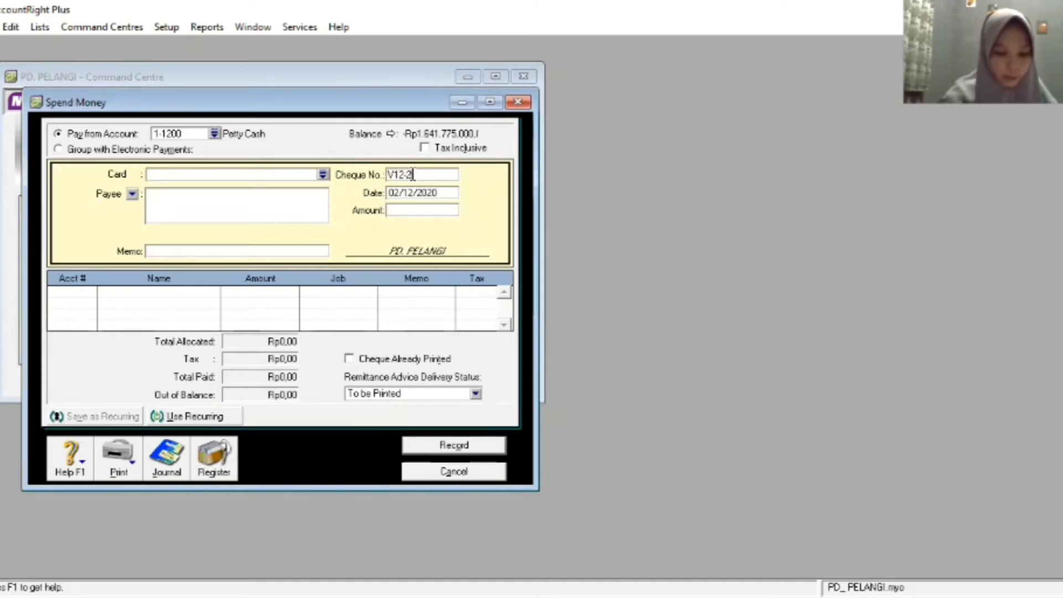
left_click(438, 193)
key("BackSpace")
type("0")
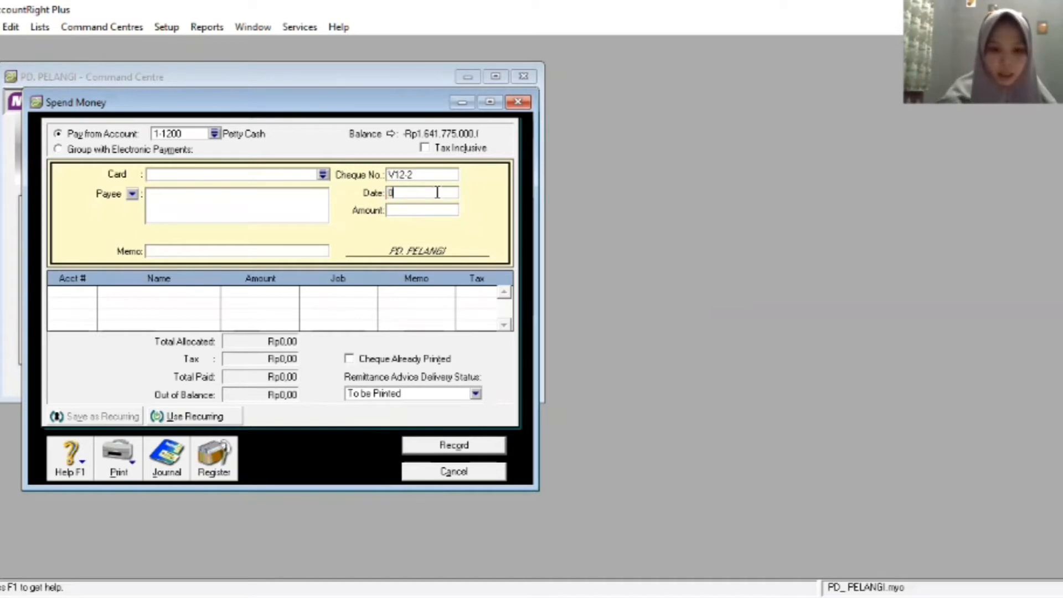
type("4/12")
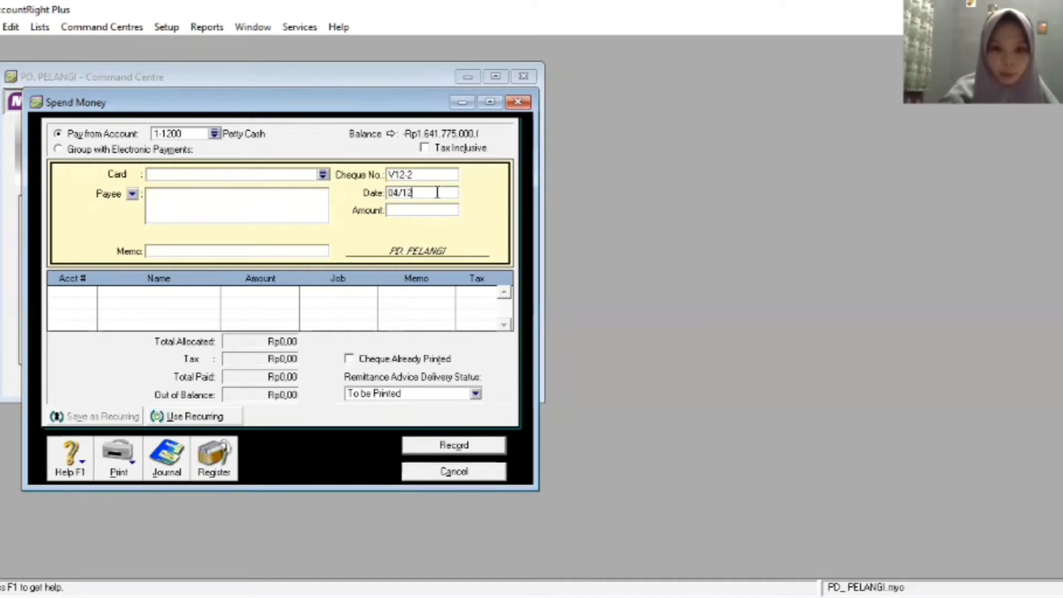
type("/2020")
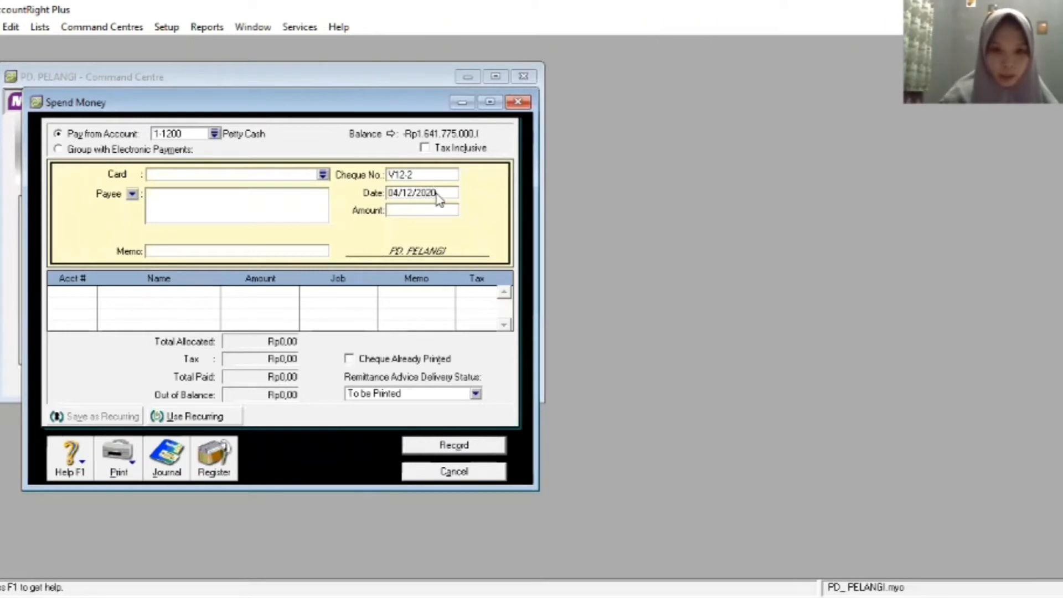
key("Tab")
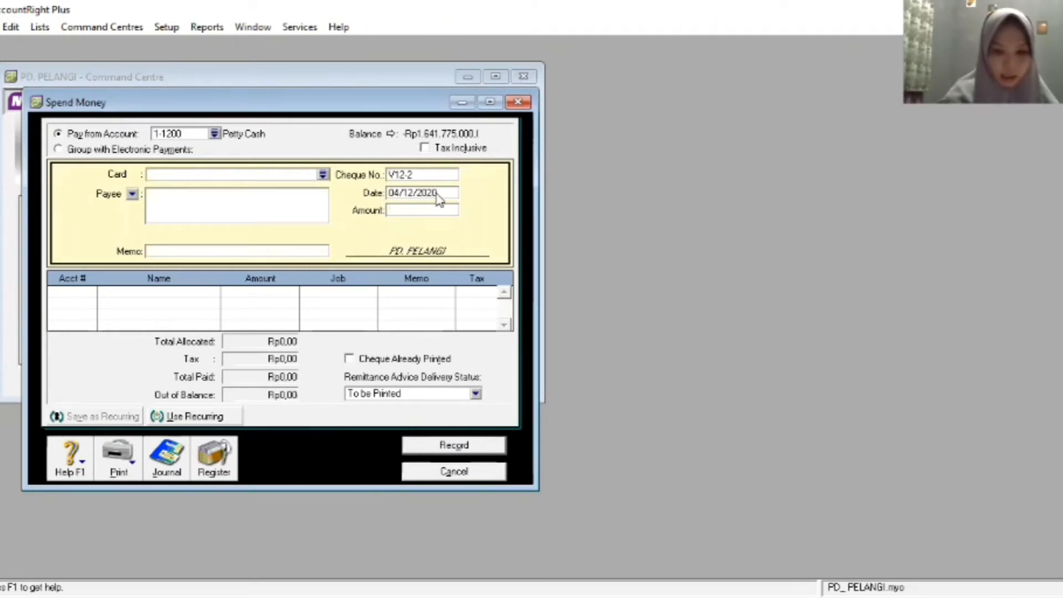
Set the petty cash payment amount to Rp975.000.
type("975000000")
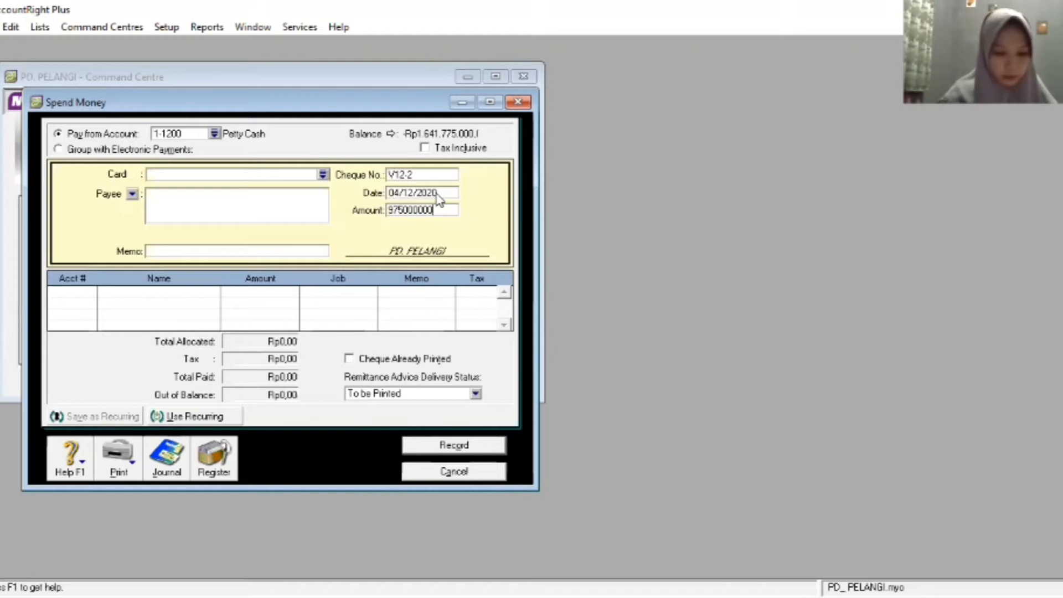
key("BackSpace")
key("BackSpace")
key("BackSpace")
key("Tab")
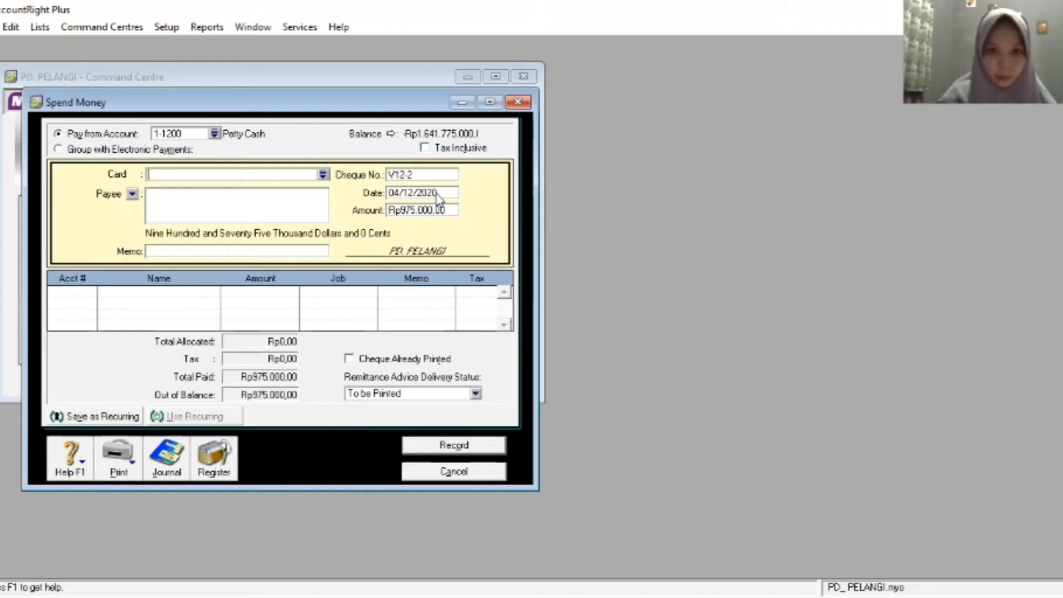
Set the petty cash payment's memo to "PEMBAYARAN ;ISTRIK DAN TELEPON NOVEMBER".
left_click(209, 247)
type("PEMBAY")
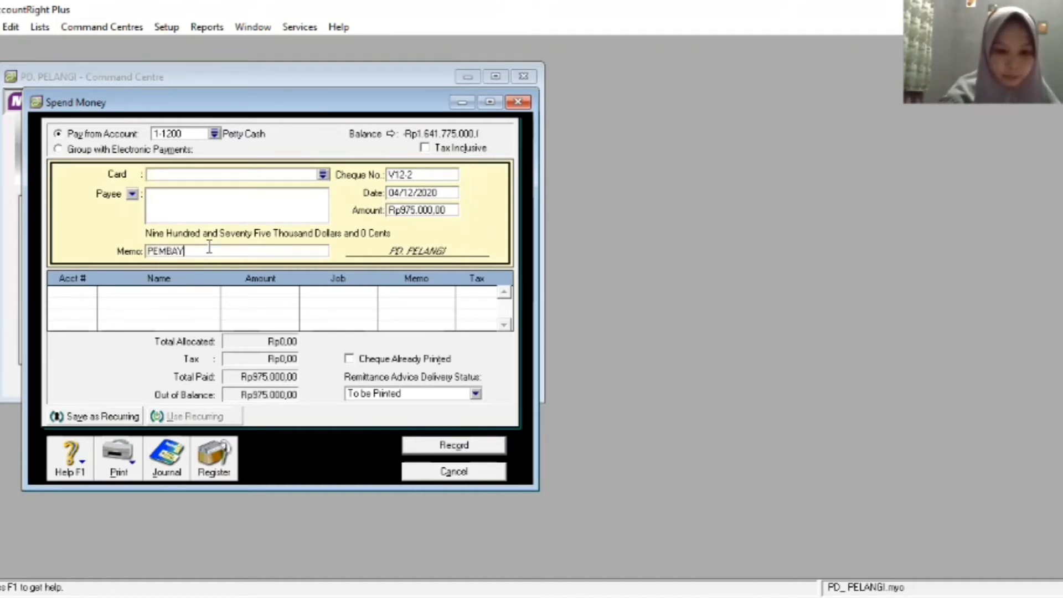
type("ARAN I")
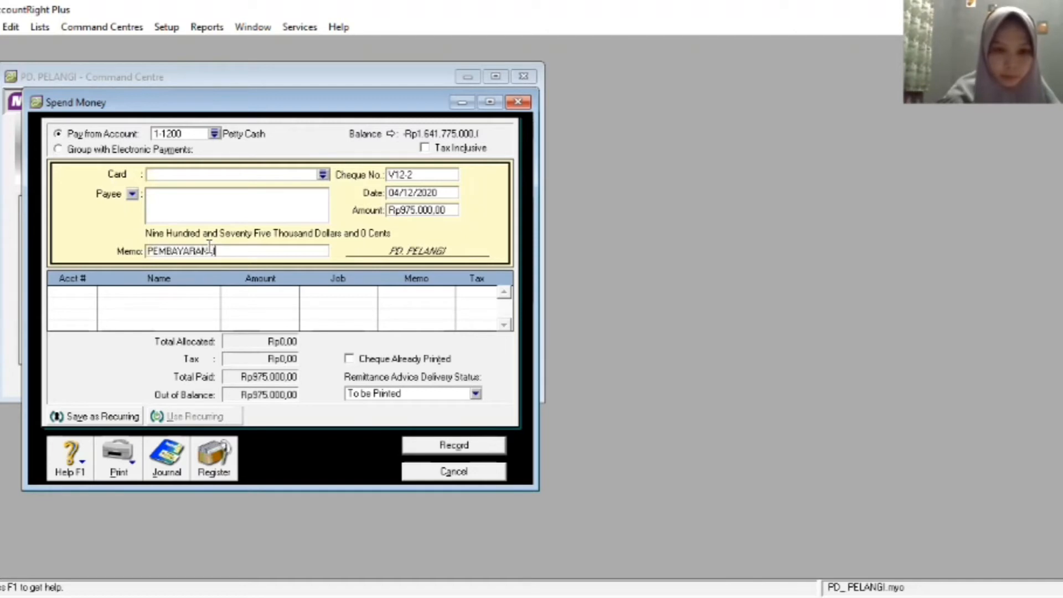
type("S")
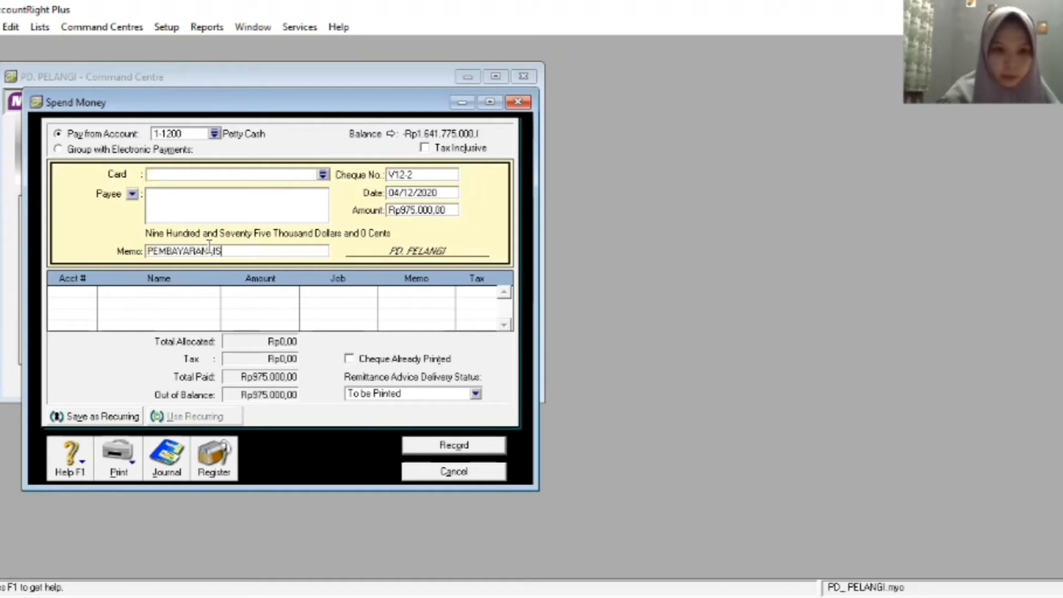
type("TRIK")
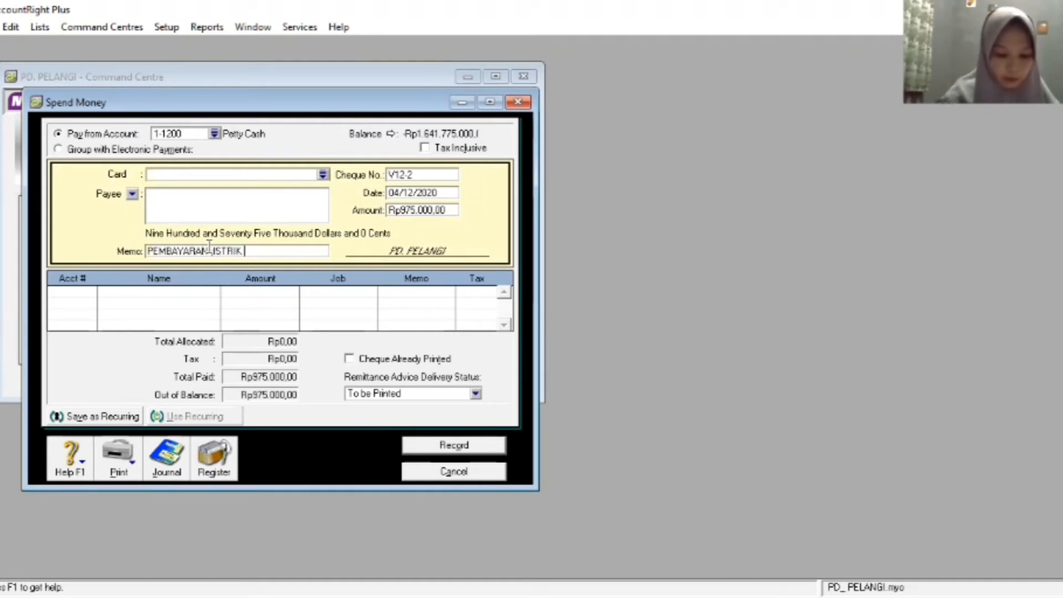
type(" DA")
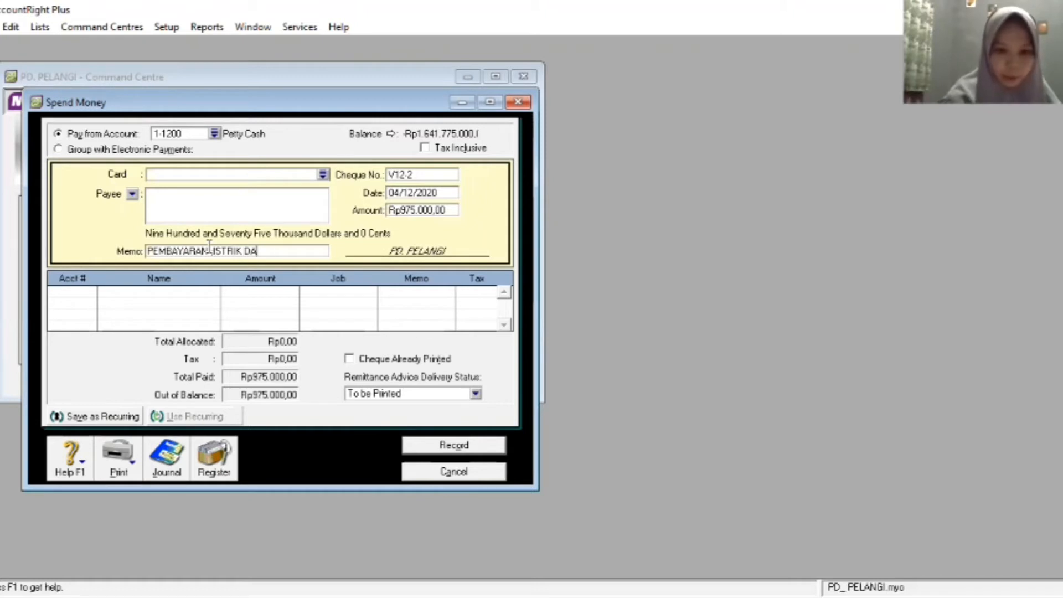
type("N TEL")
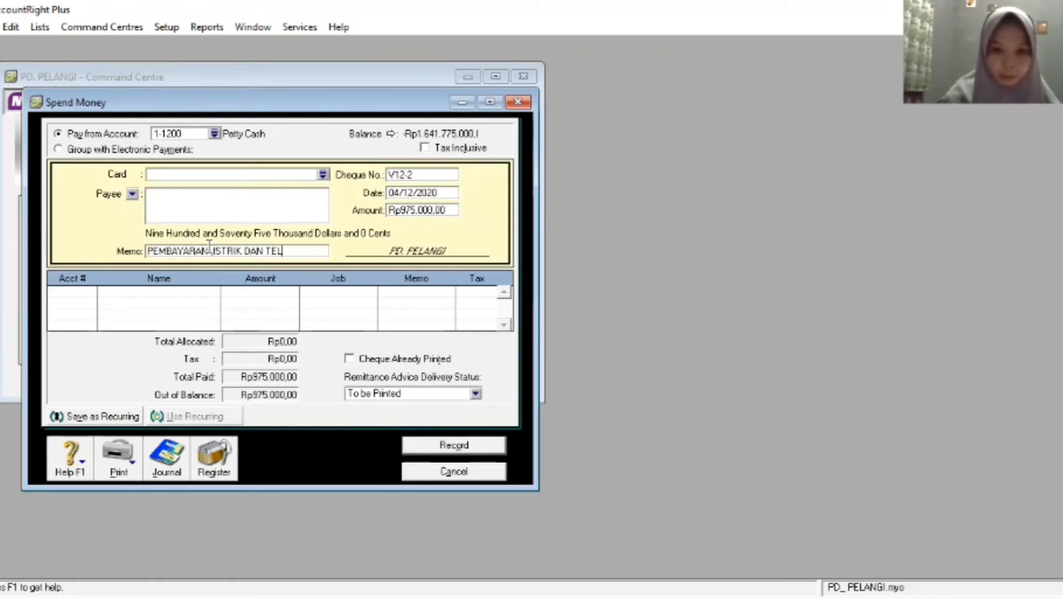
type("EPON NO")
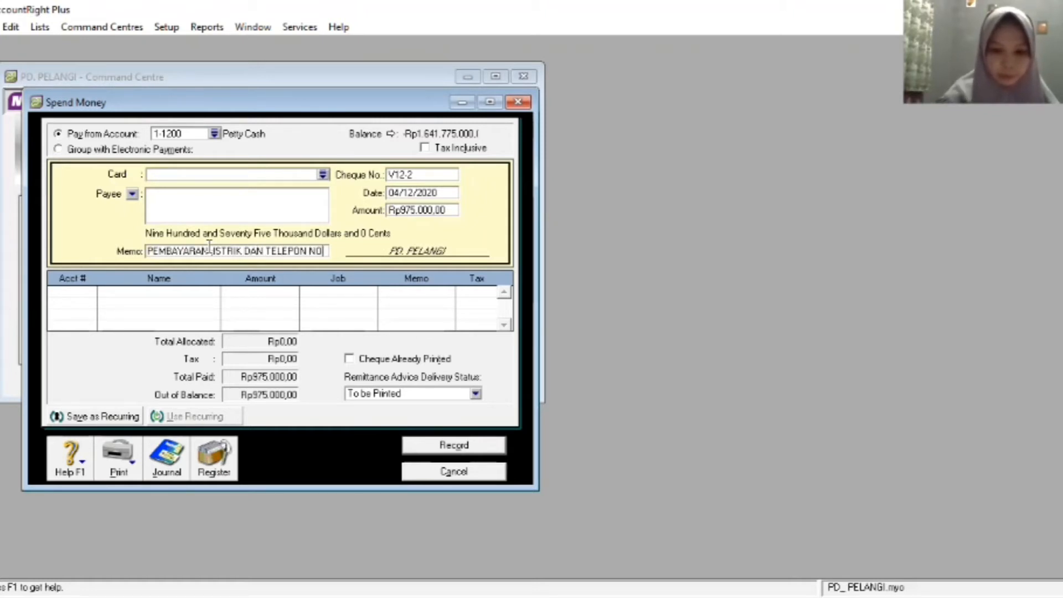
type("VEMBER")
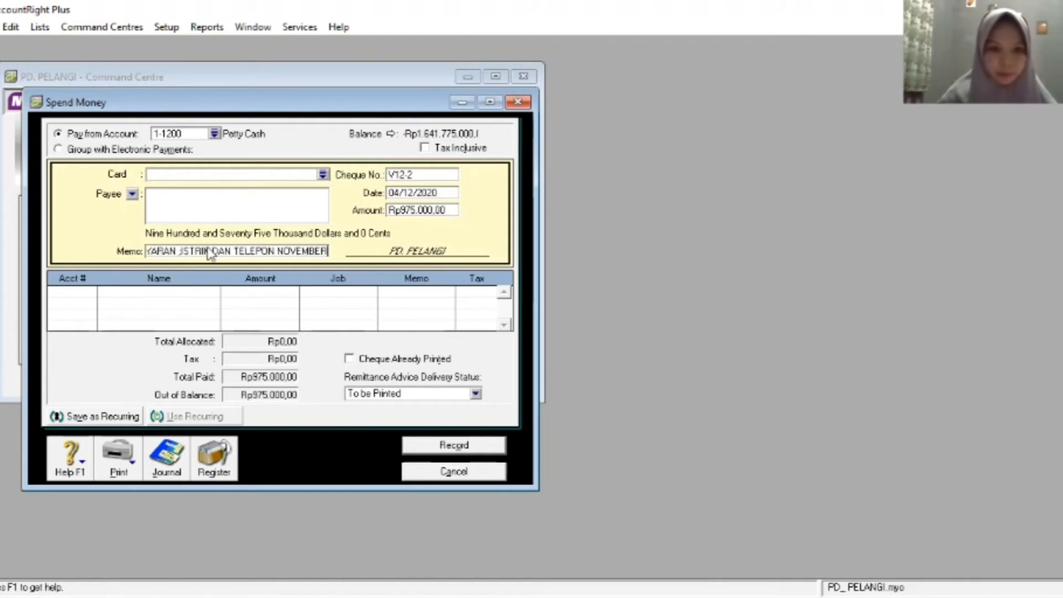
key("Tab")
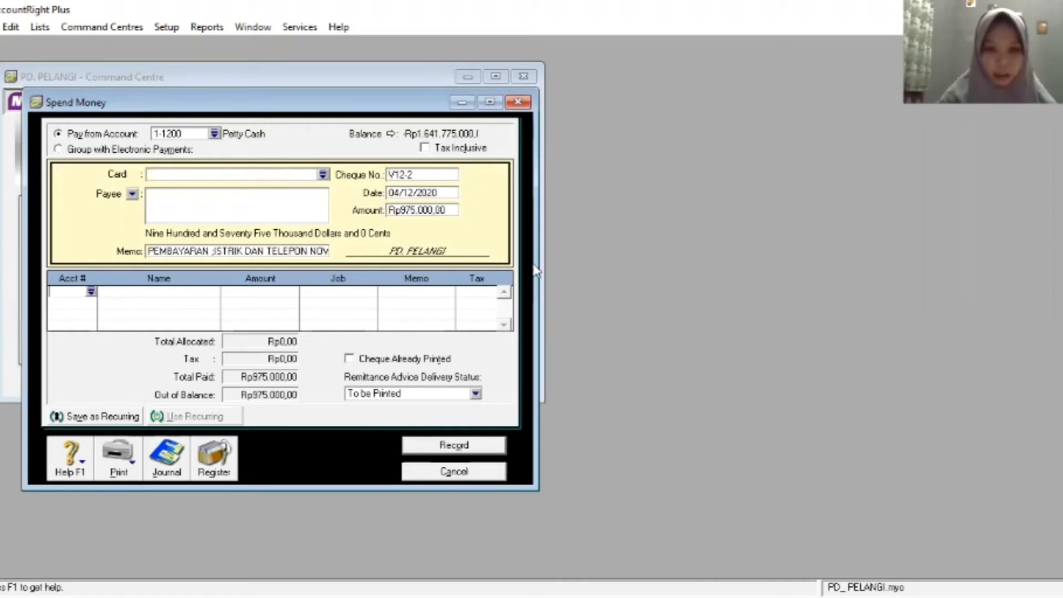
Allocate the full payment to account 2-1200 Expenses Payable and cancel the Spend Money entry.
type("6")
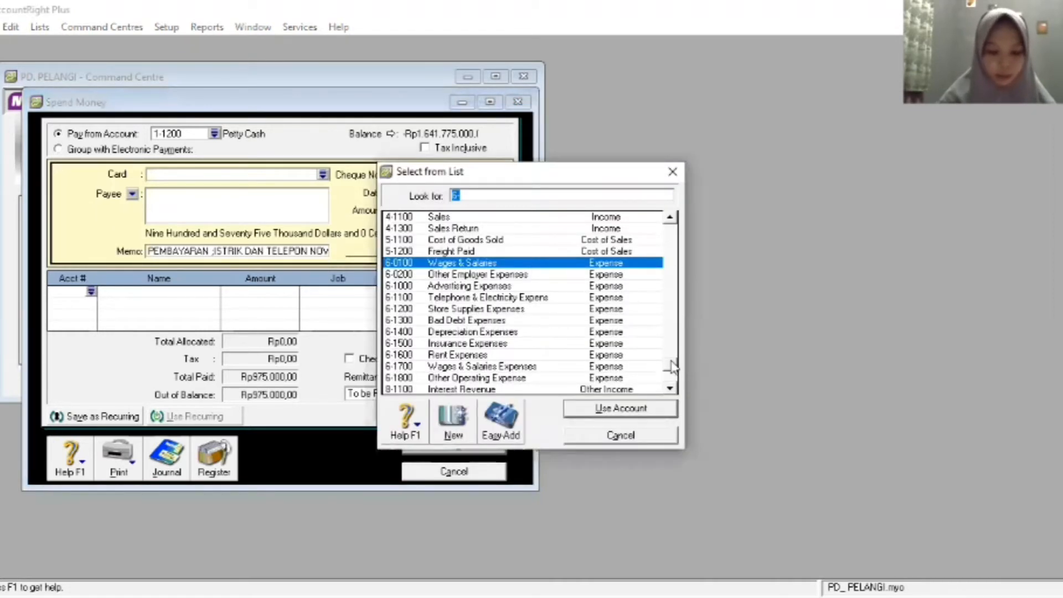
scroll(674, 355, "up", 3)
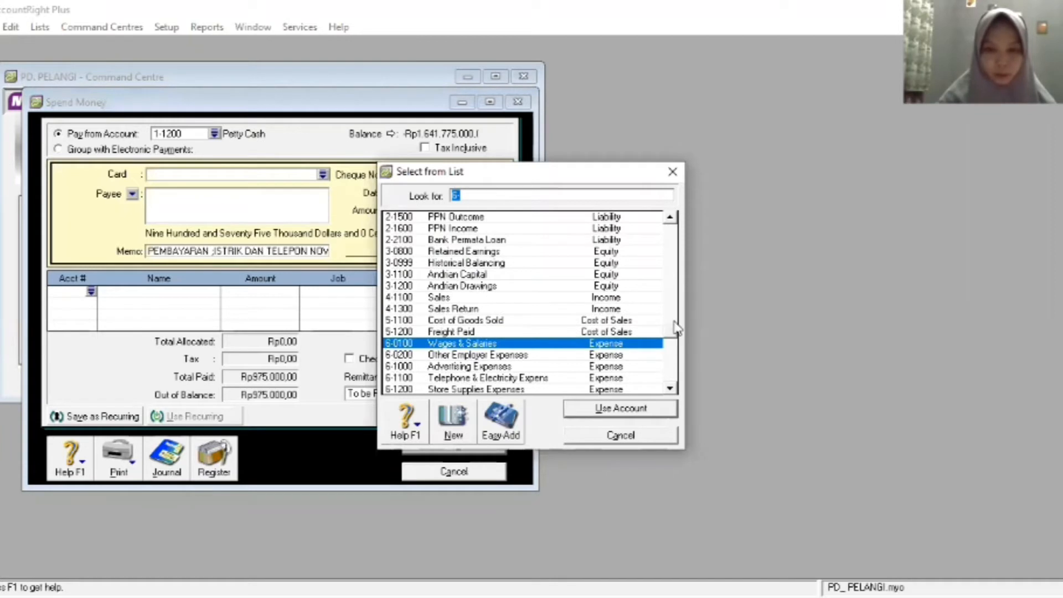
scroll(673, 316, "up", 1)
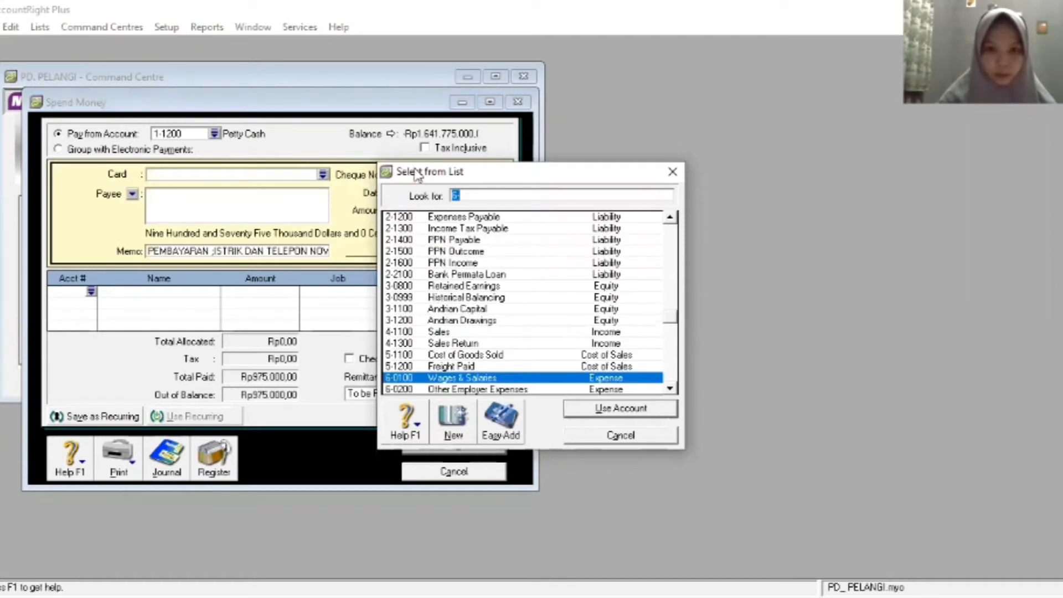
left_click(435, 217)
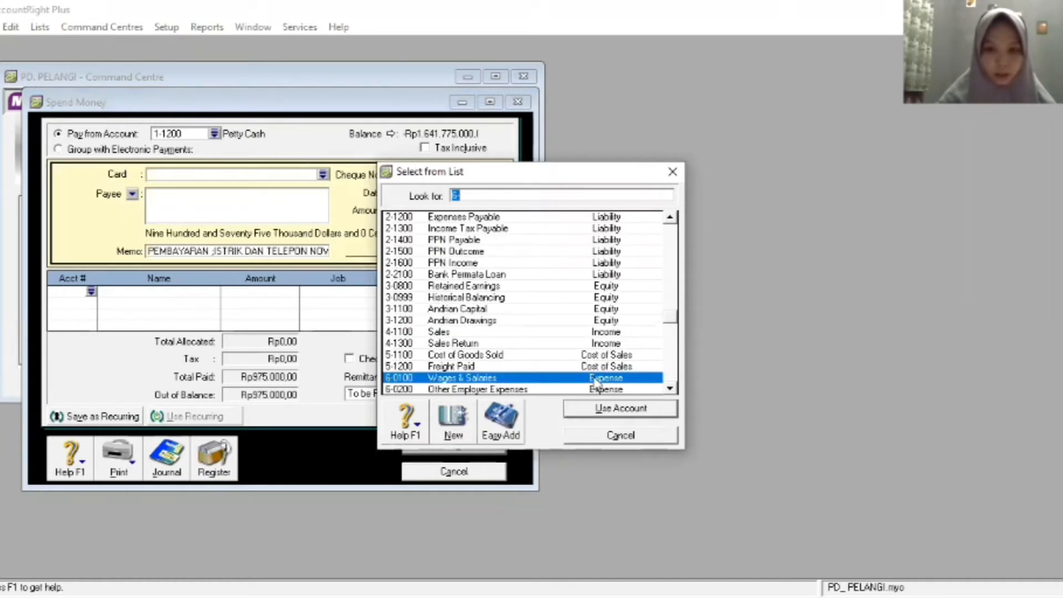
left_click(607, 413)
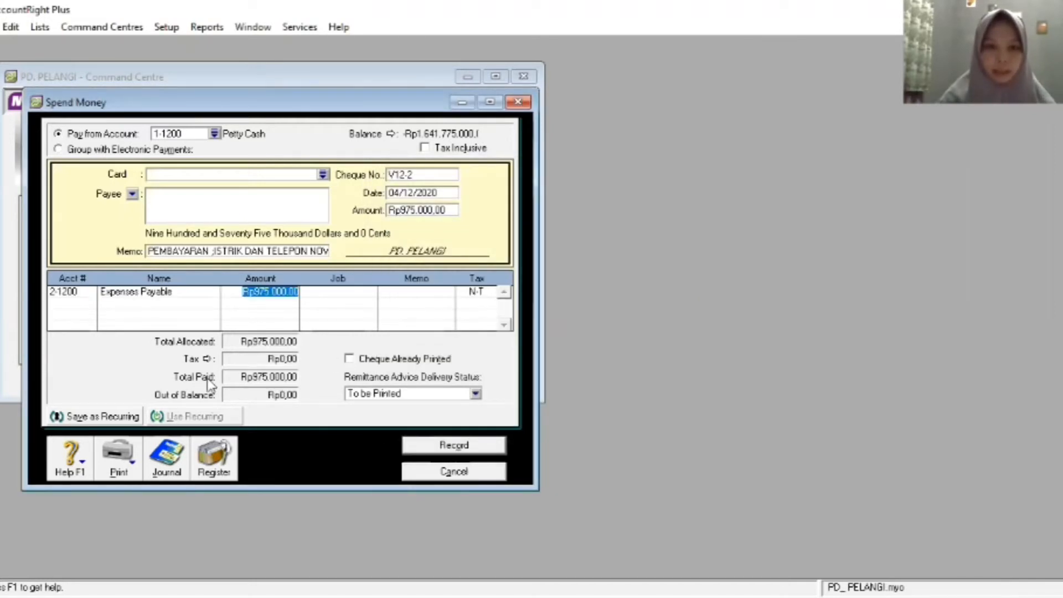
left_click(488, 475)
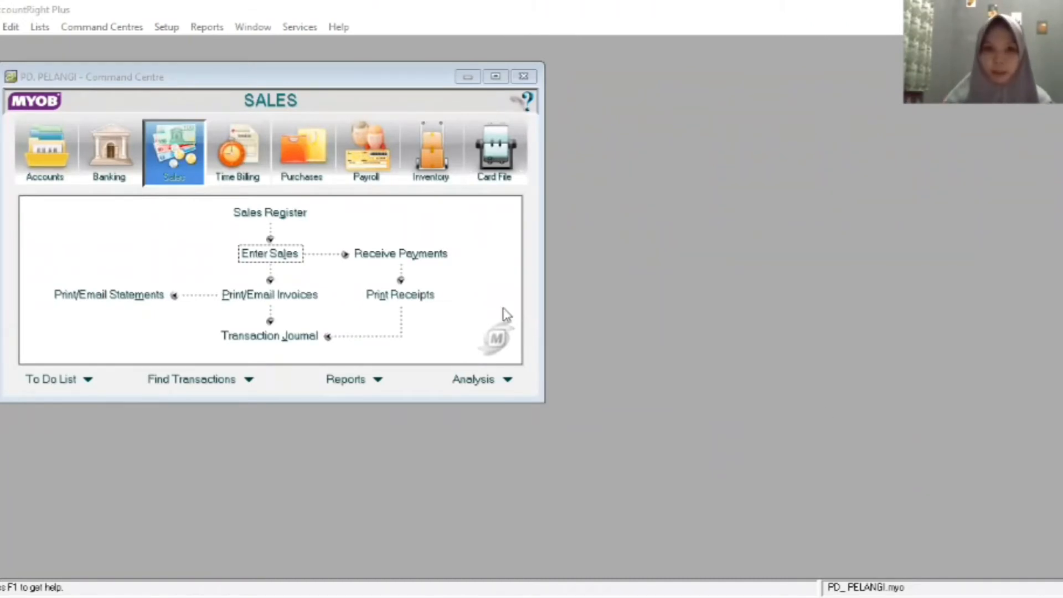
Start a new sales invoice with the Item layout for the customer Trans Computer.
left_click(299, 253)
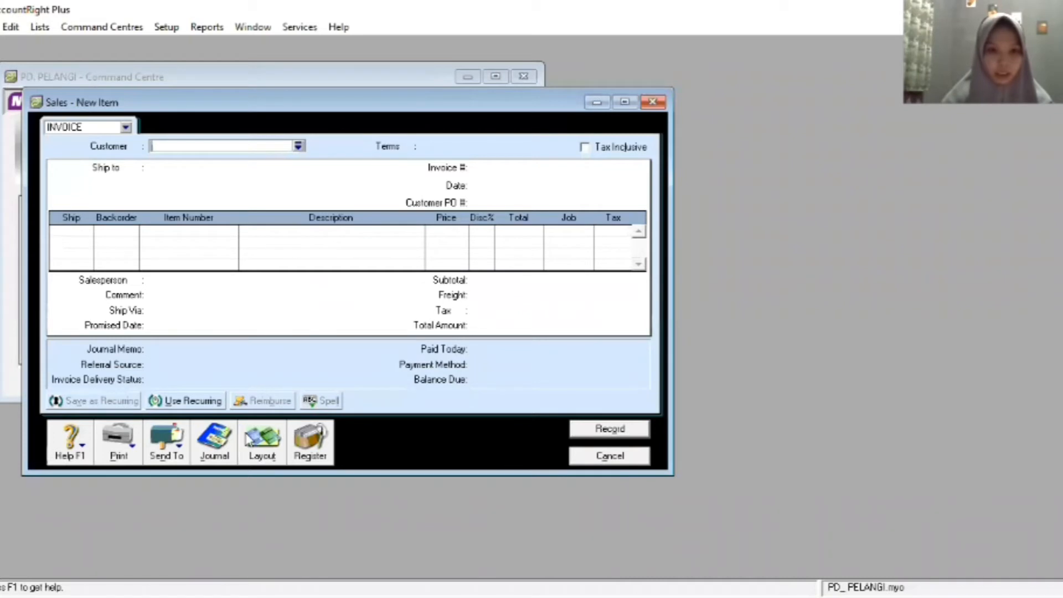
left_click(260, 446)
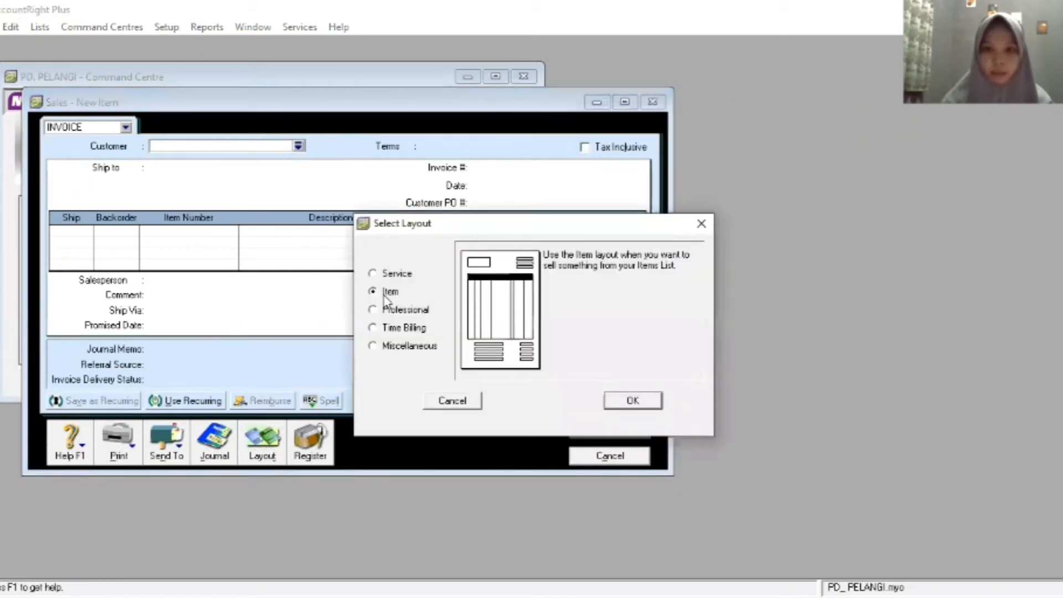
left_click(623, 399)
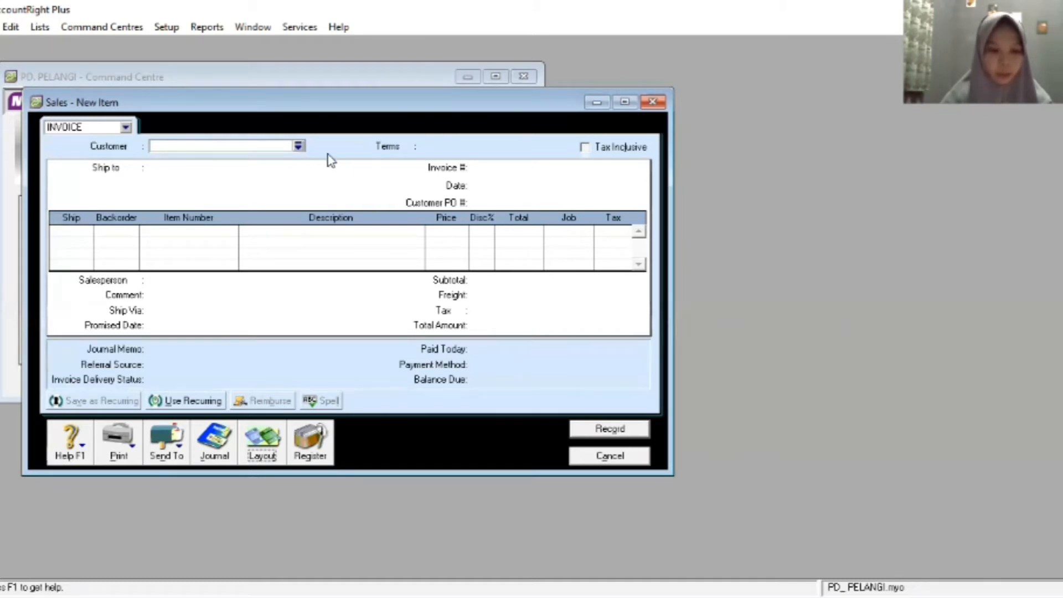
left_click(298, 146)
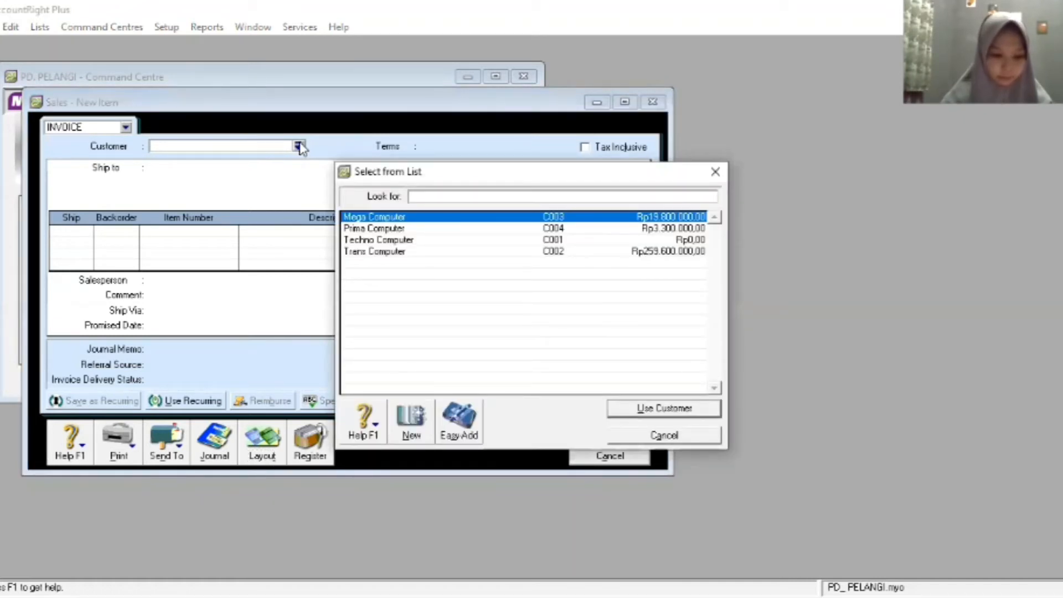
left_click(411, 252)
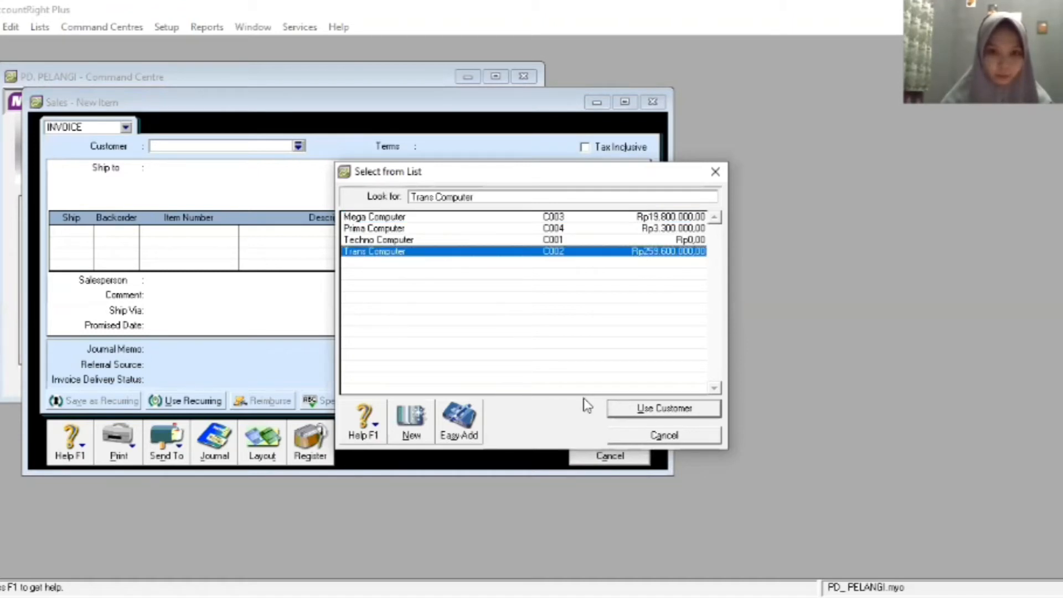
left_click(622, 407)
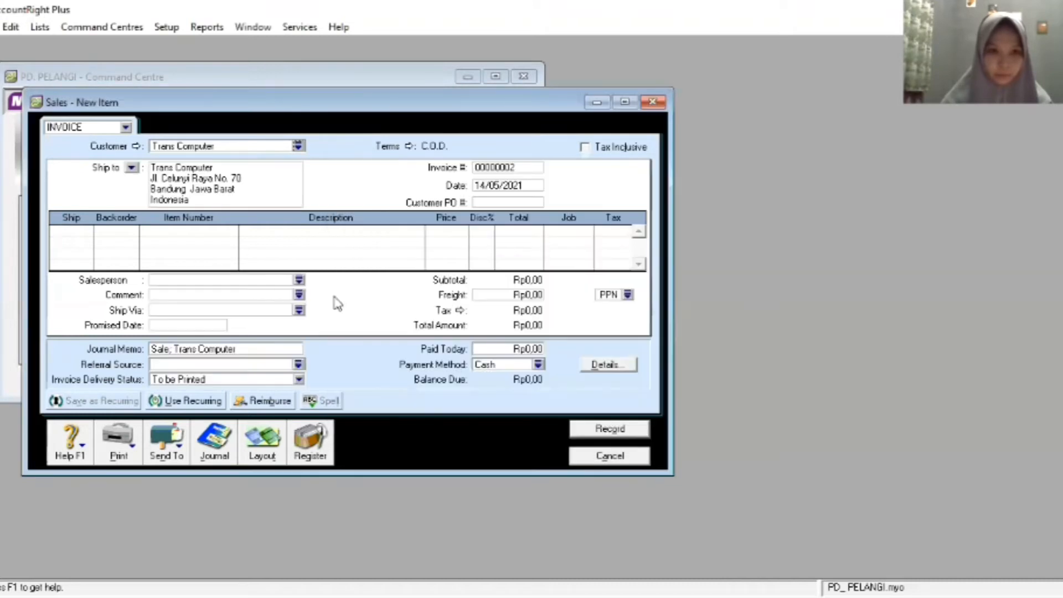
Set the invoice's credit terms to In a Given # of Days with 30 balance due days.
left_click(410, 146)
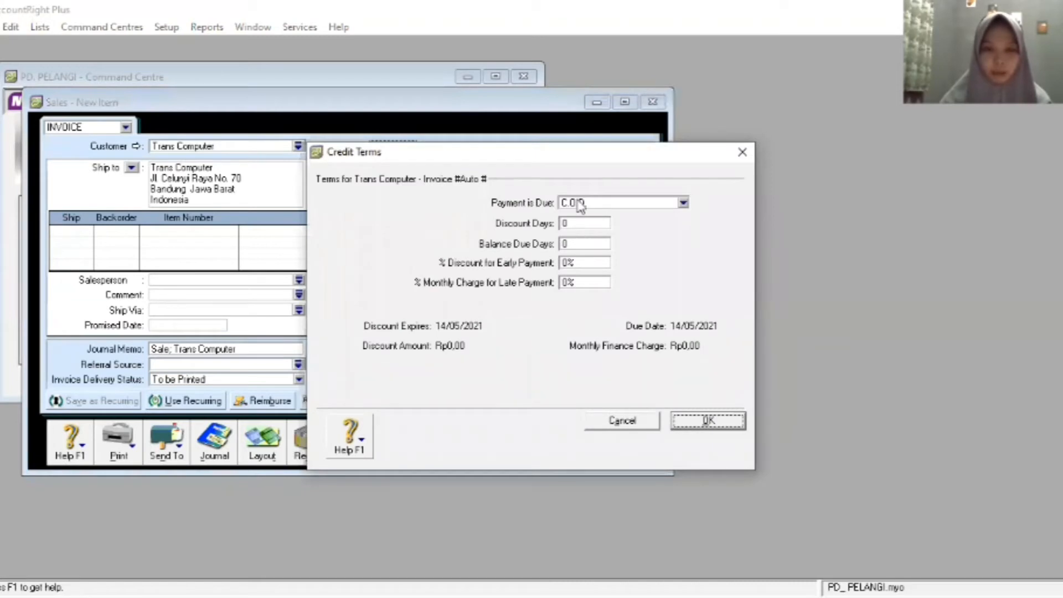
left_click(579, 203)
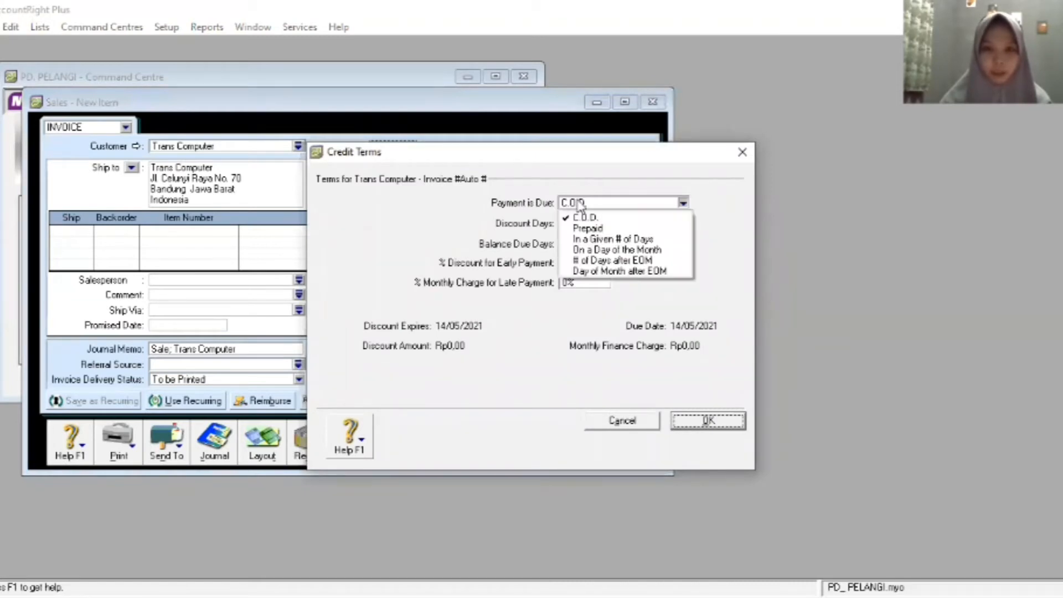
left_click(594, 239)
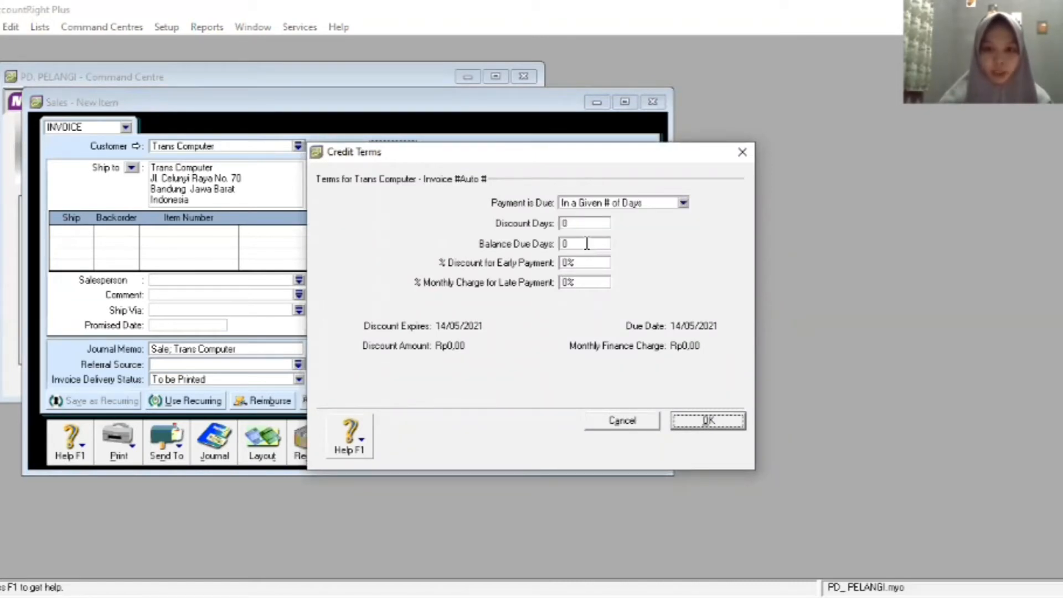
left_click(587, 244)
type("30")
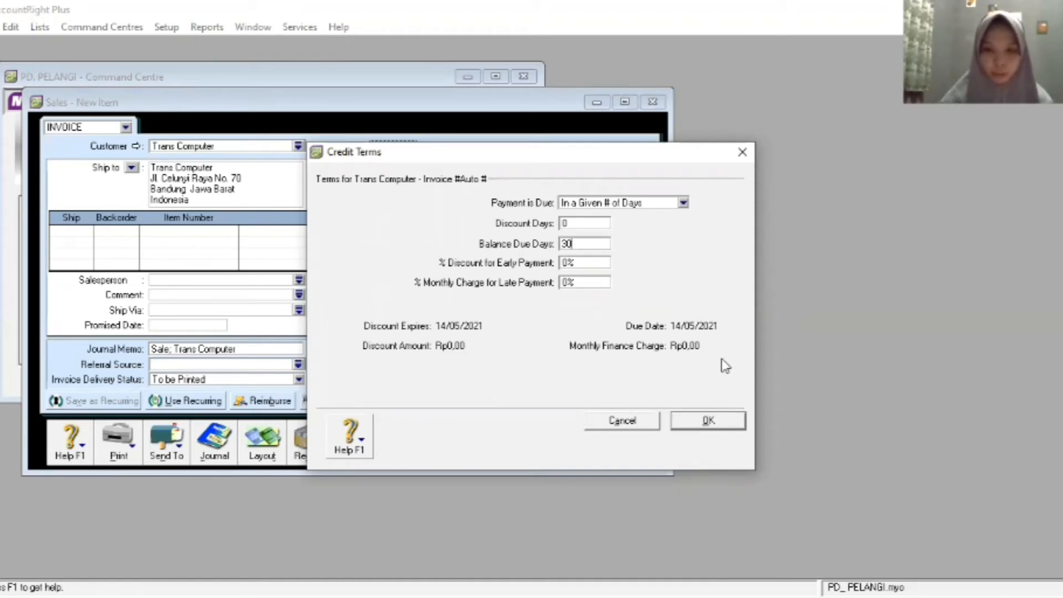
left_click(720, 423)
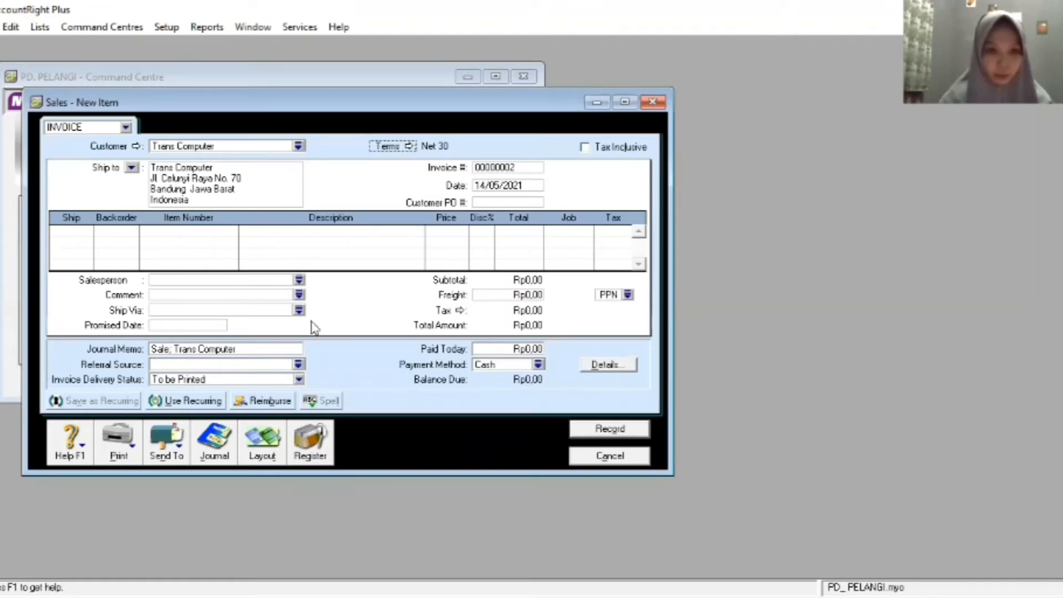
Enter a ship quantity of 9 on the first invoice line and set the invoice number to F12-1.
left_click(62, 231)
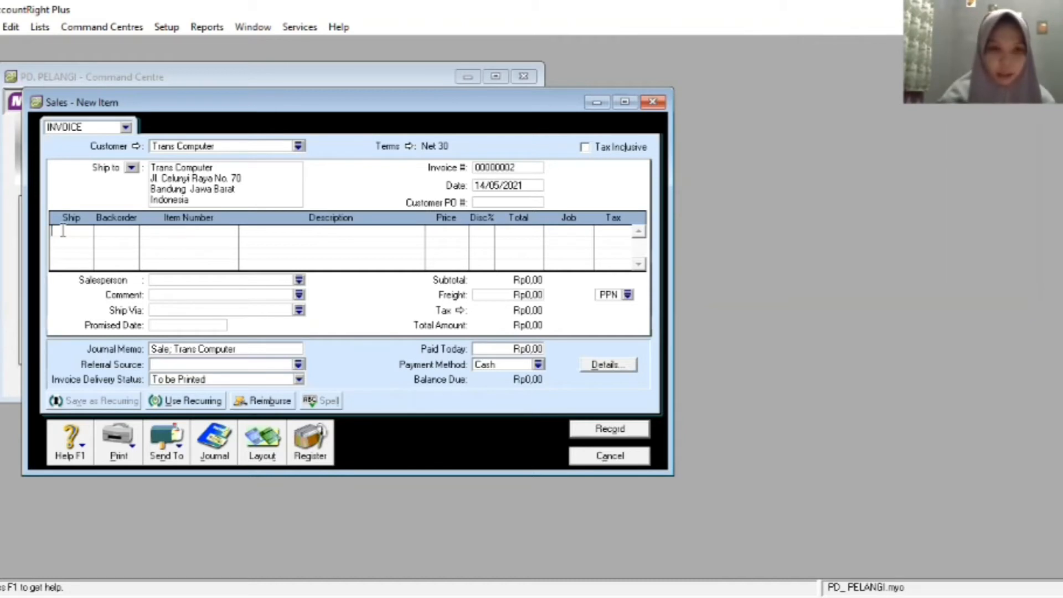
key("Tab")
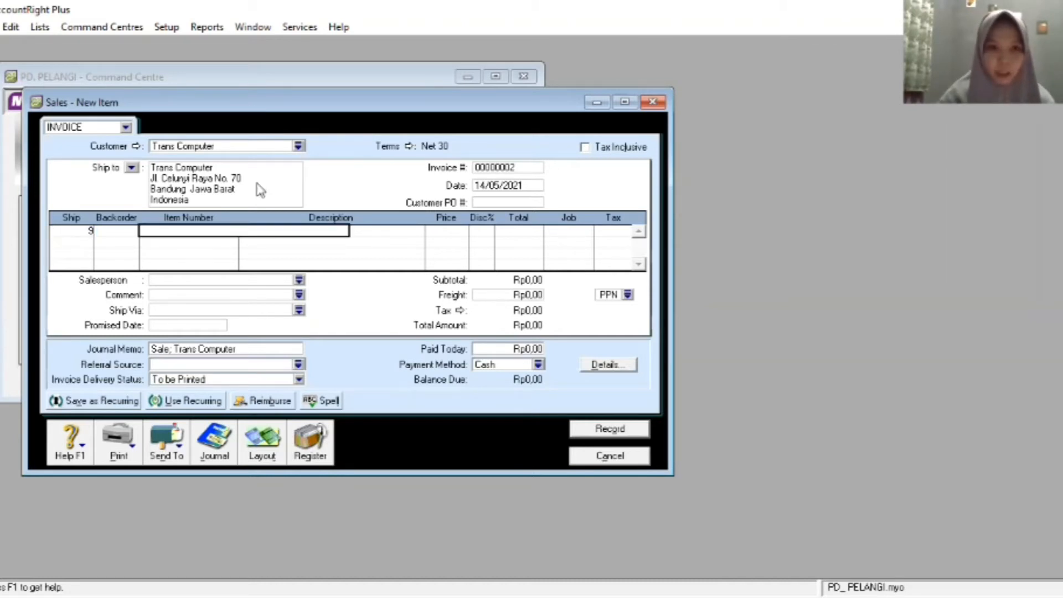
left_click(482, 166)
key("BackSpace")
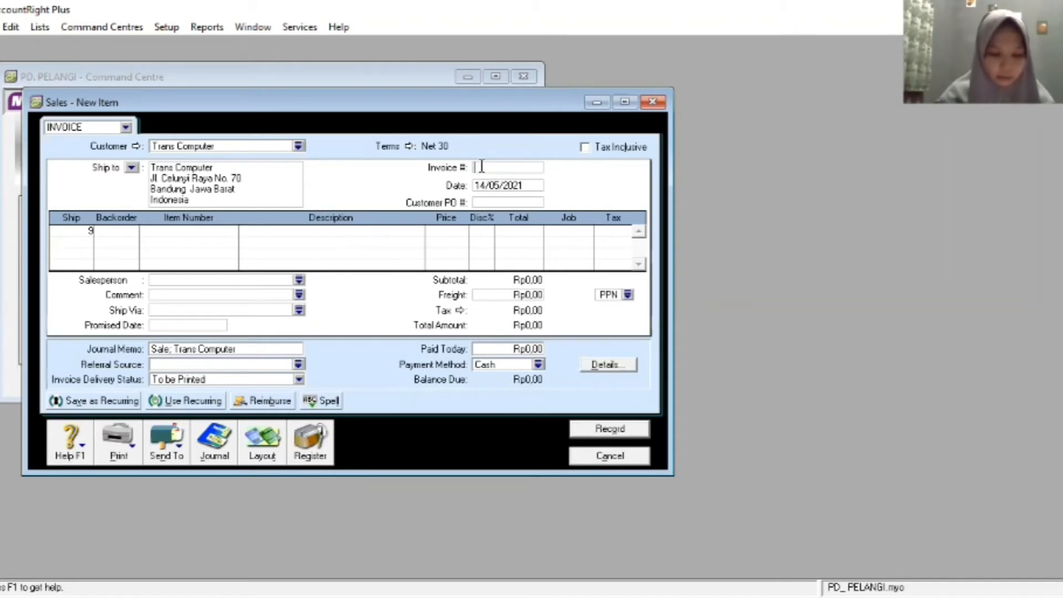
type("F")
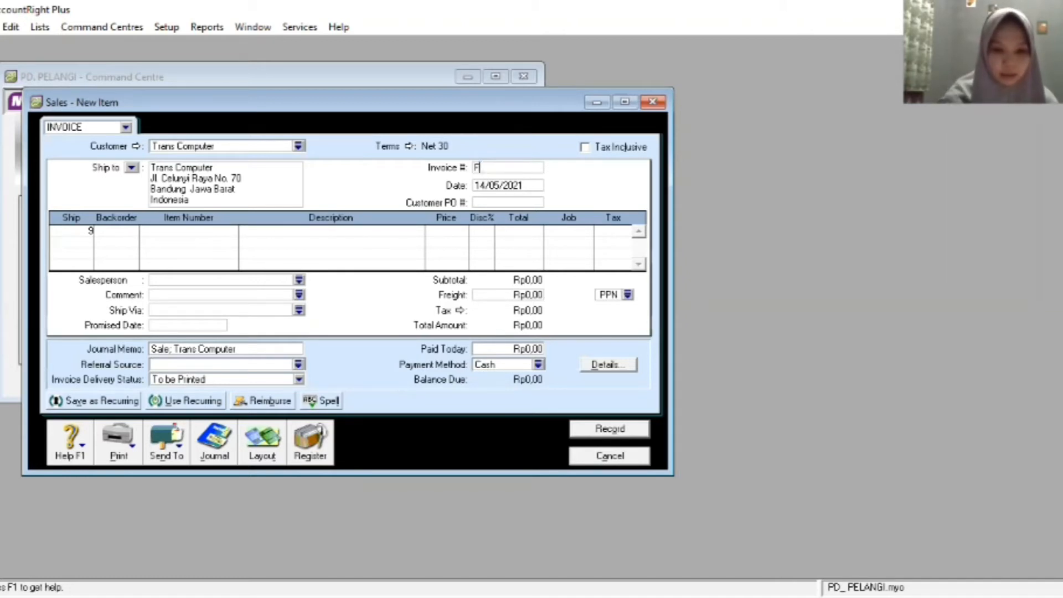
type("-2")
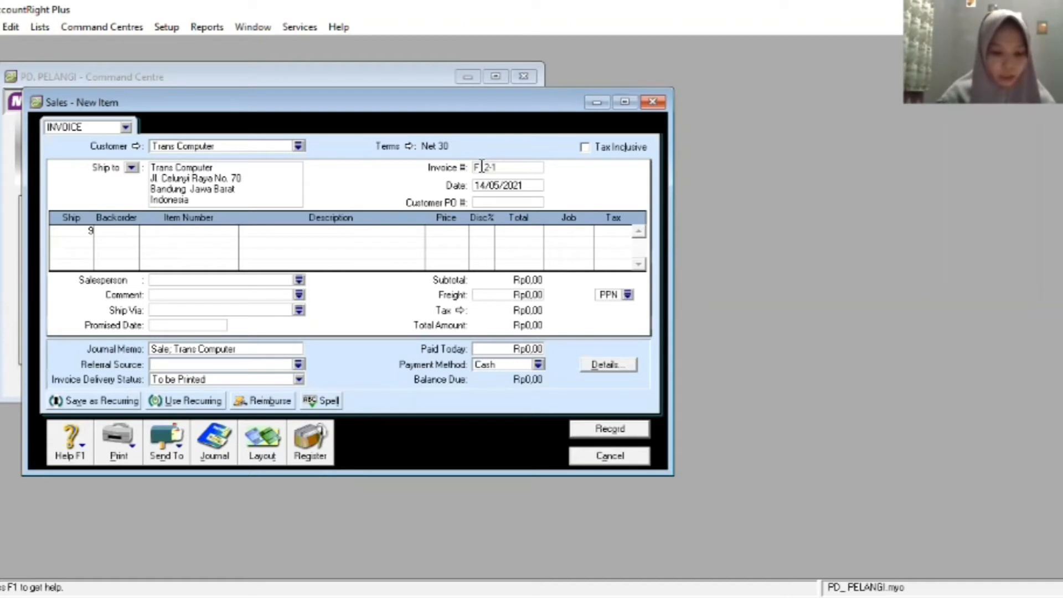
type("-1")
key("Tab")
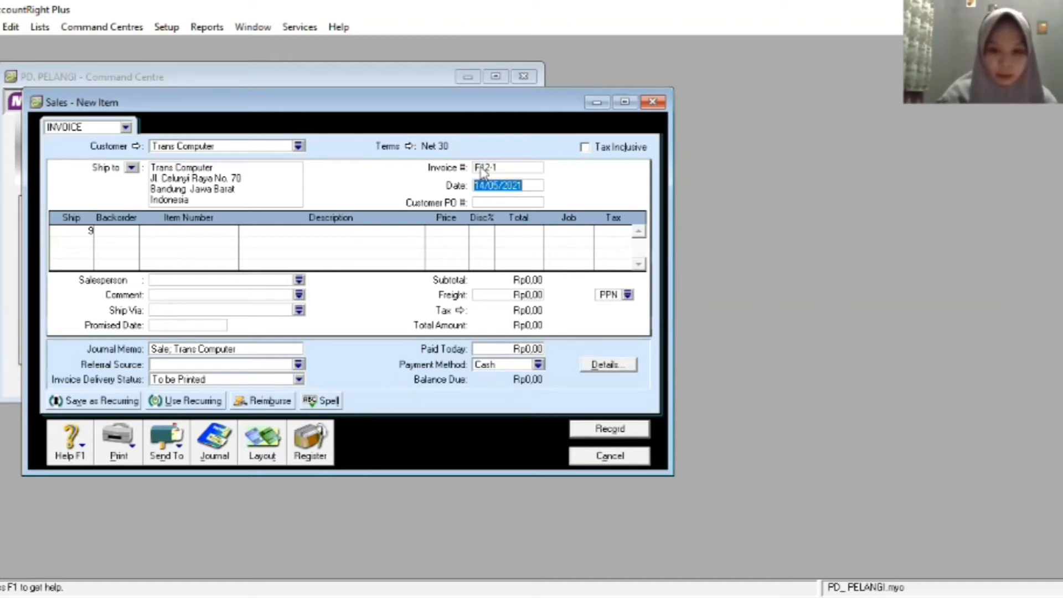
Set the Trans Computer invoice date to 06/12/2020.
type("06/12")
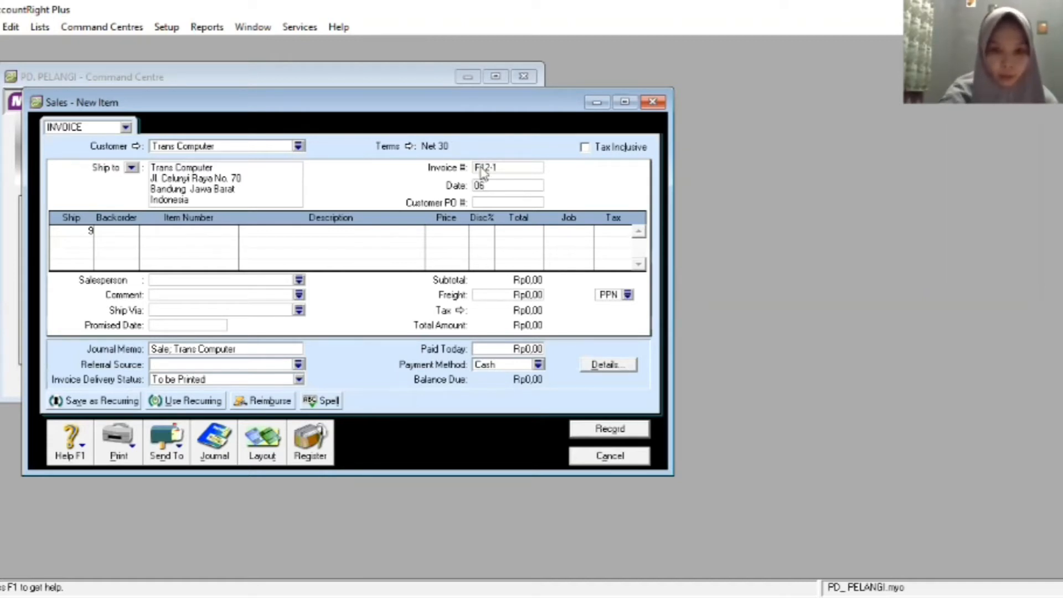
type("/2")
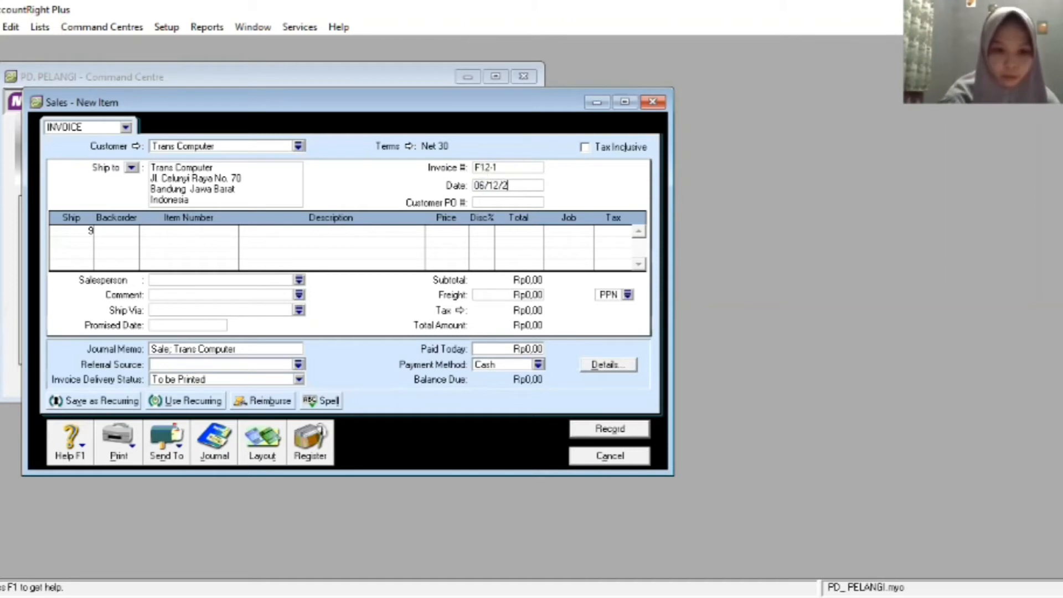
type("020")
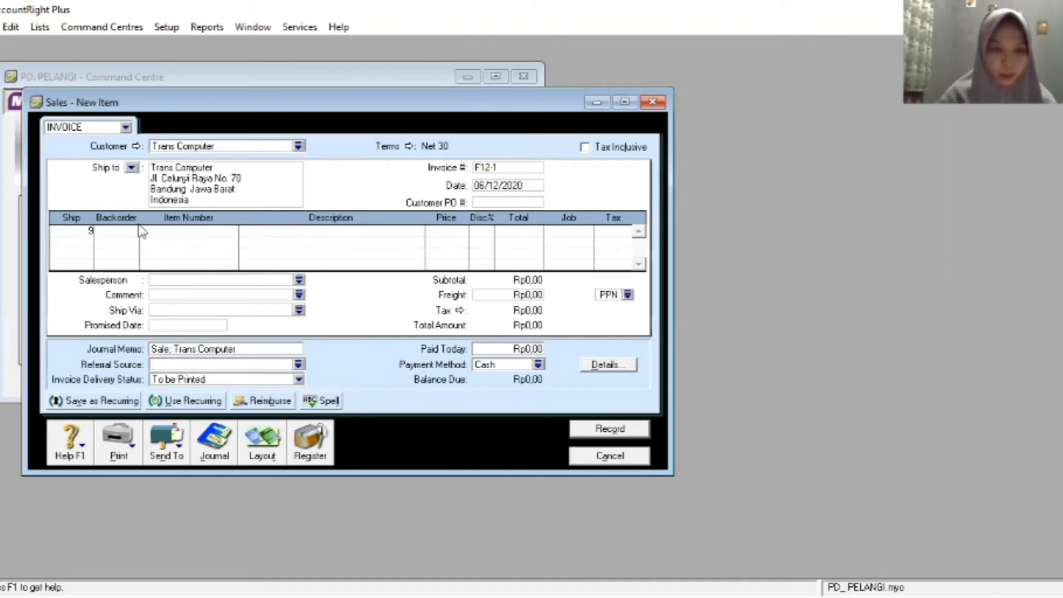
Enter 9 units of item 1230P on the first line of the Trans Computer invoice.
left_click(76, 228)
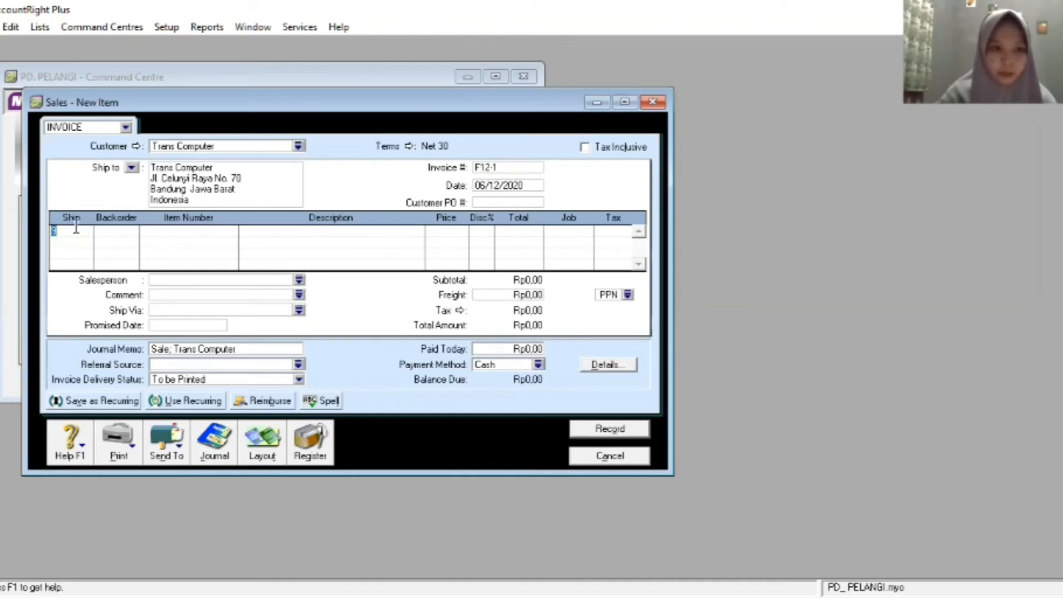
type("9")
key("Tab")
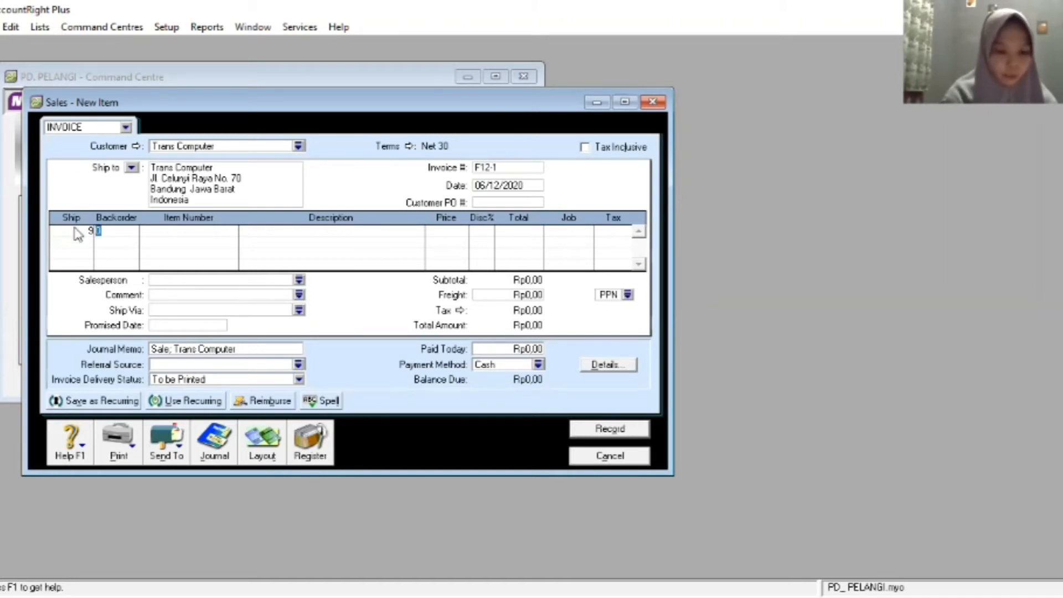
key("Tab")
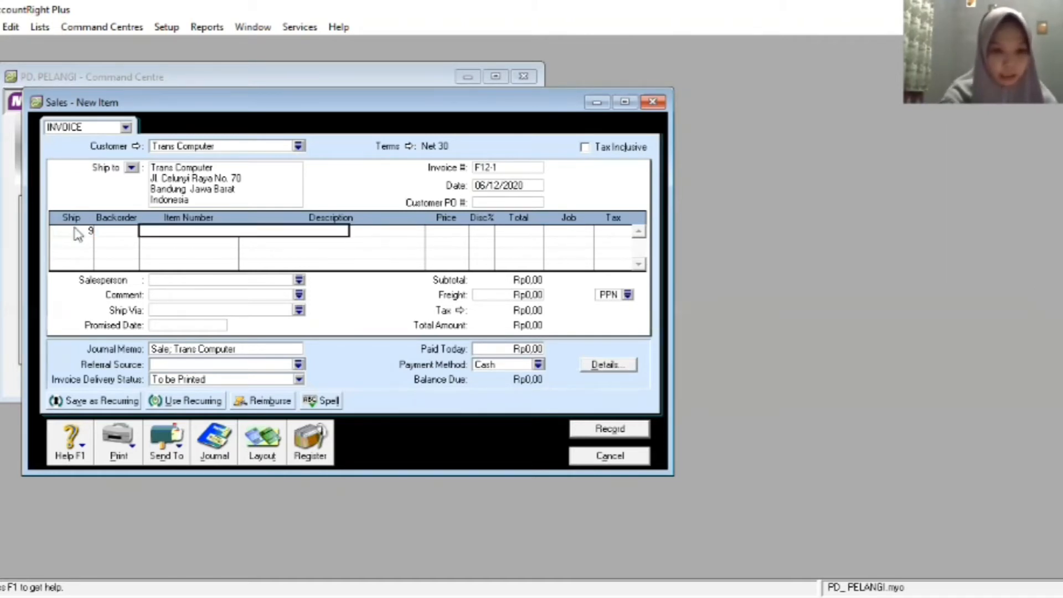
type("1230F")
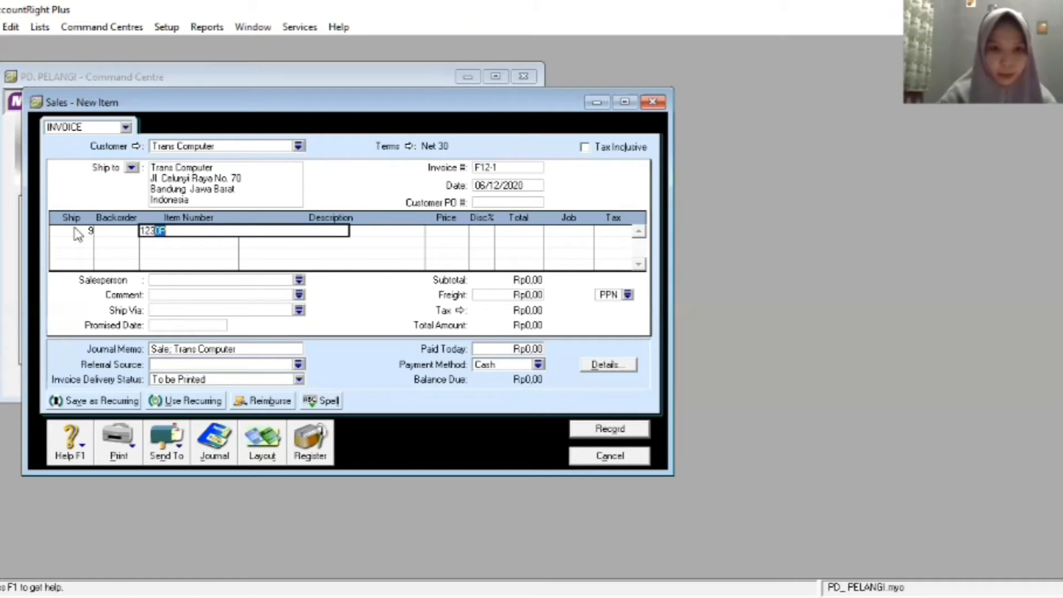
key("Return")
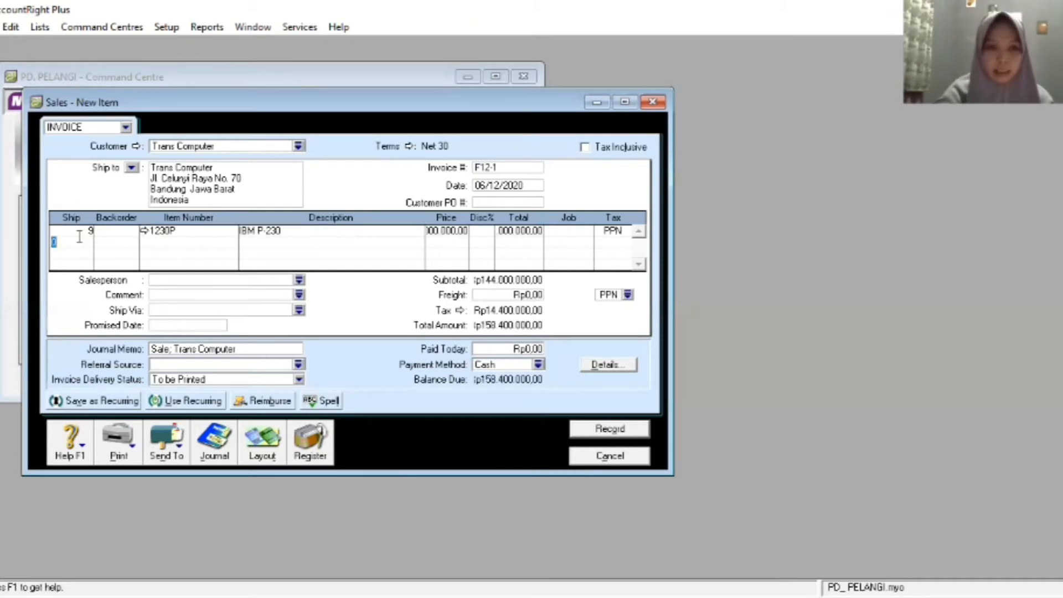
Add 7 units of item A60PC on the second invoice line.
type("7")
key("Tab")
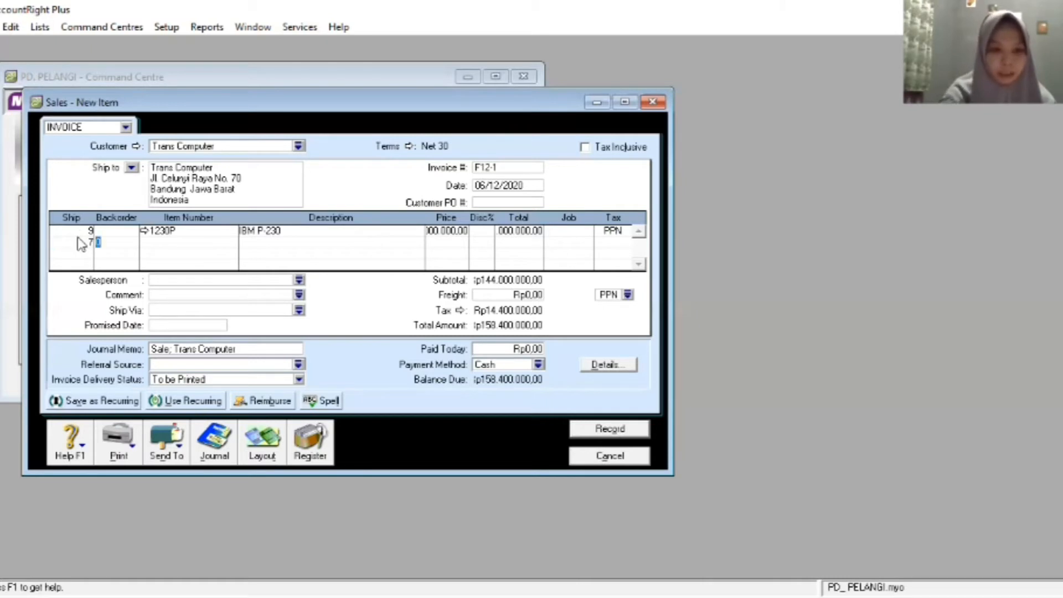
key("Tab")
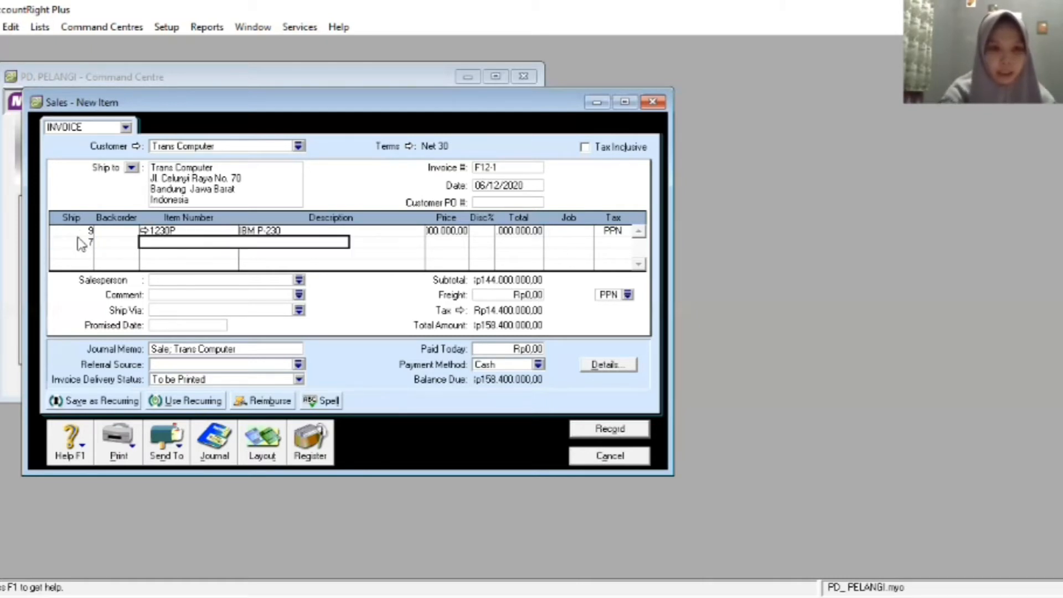
type("A60PC")
key("Return")
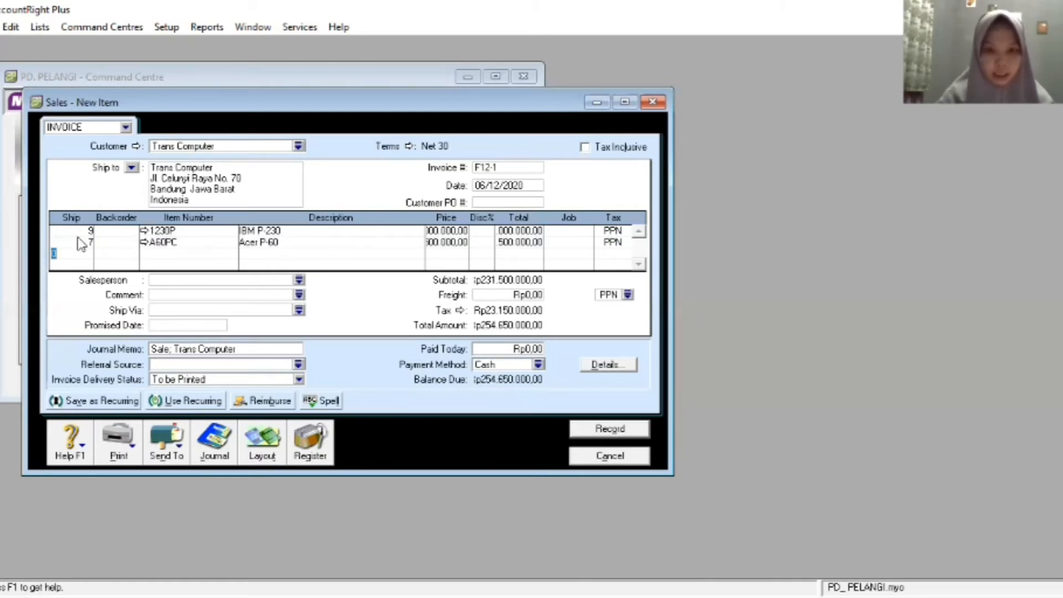
Set the unit prices to 18000000 for item 1230P and 14000000 for item A60PC.
left_click(458, 230)
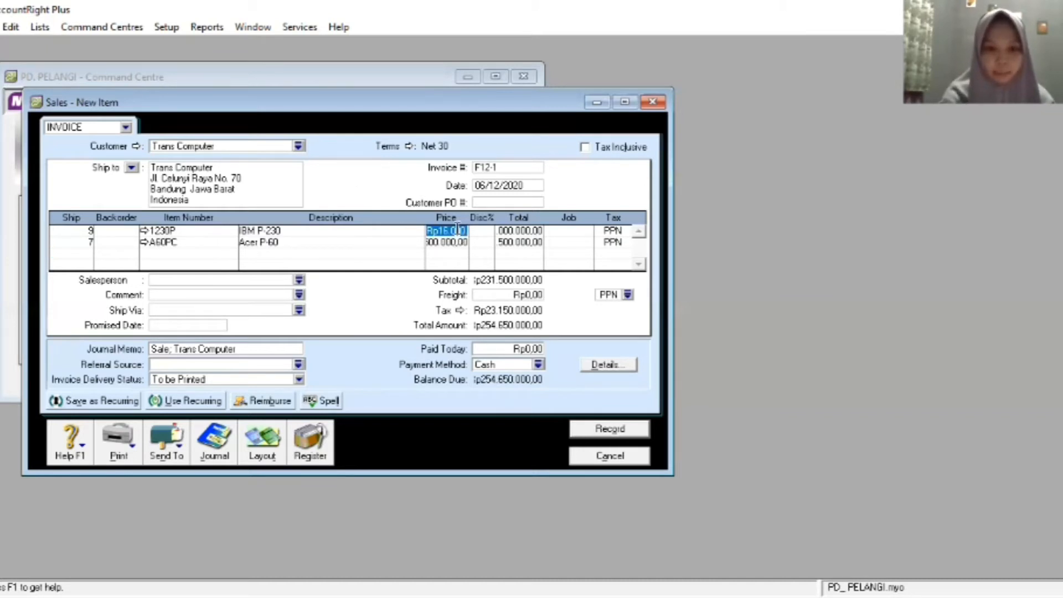
type("180")
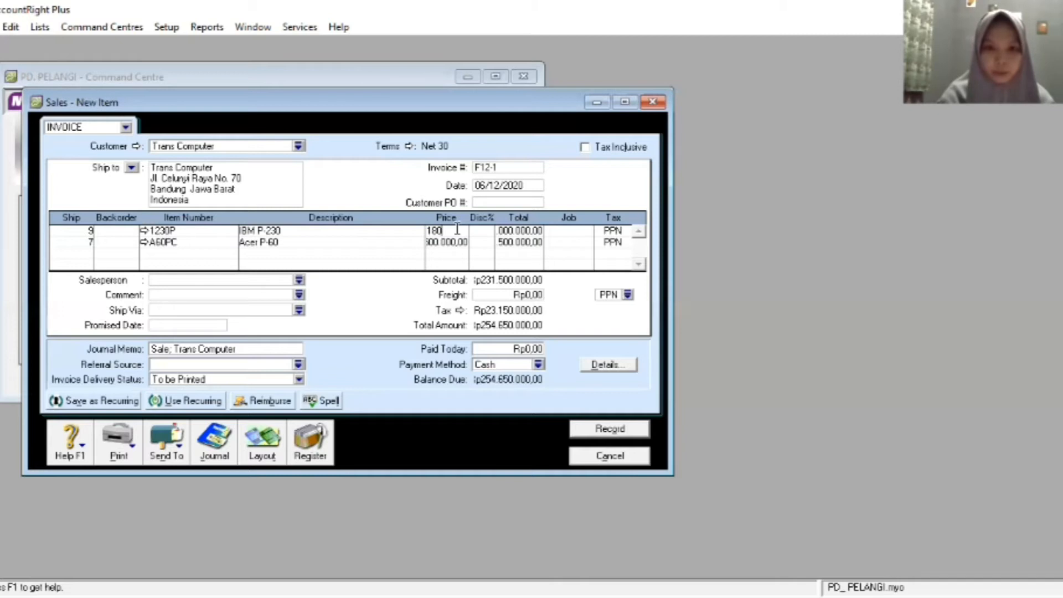
type("00000")
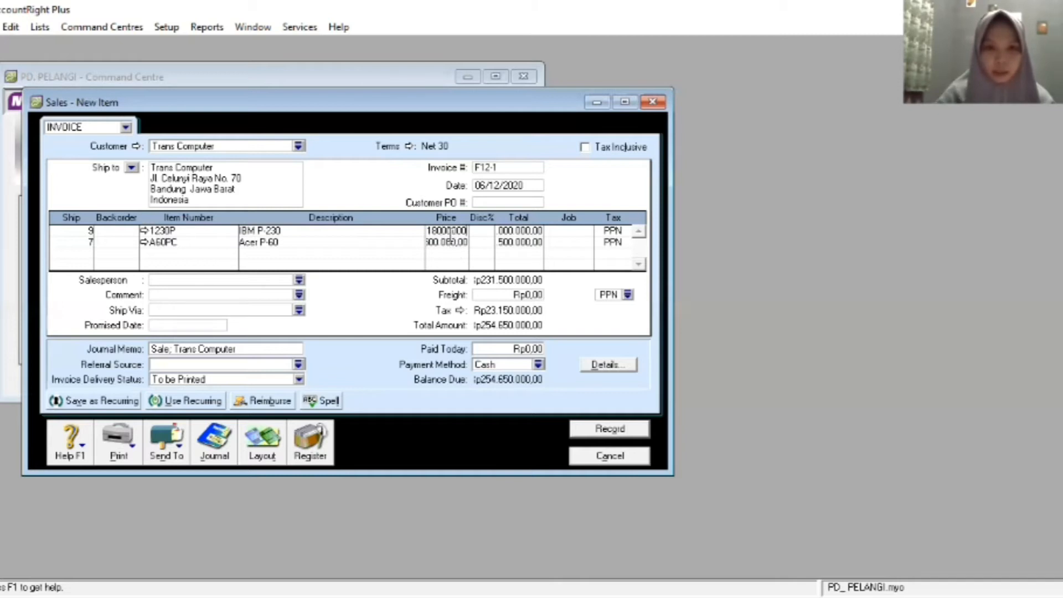
left_click(450, 242)
type("14")
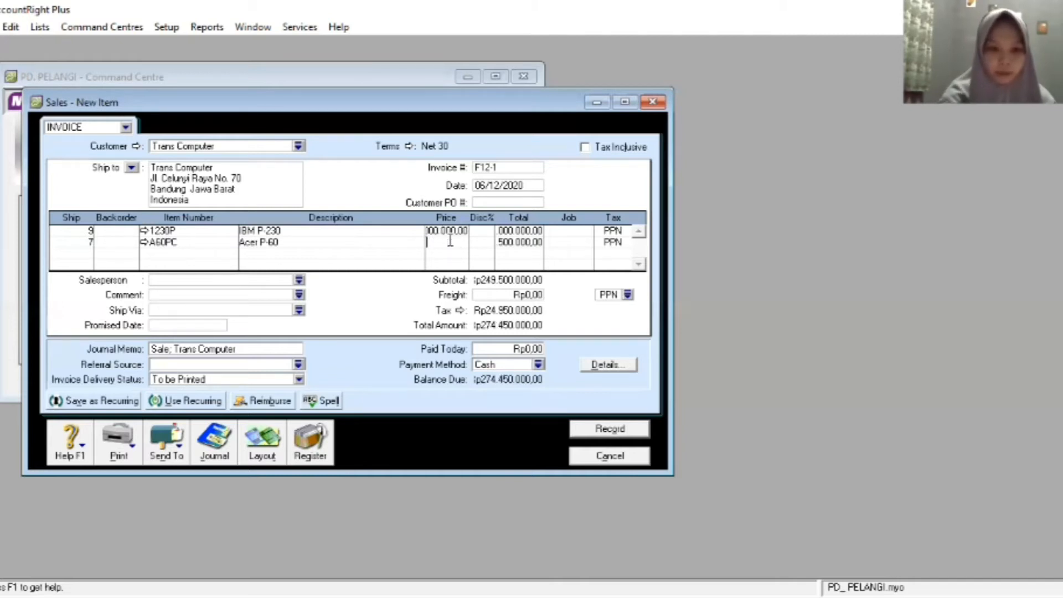
type("00")
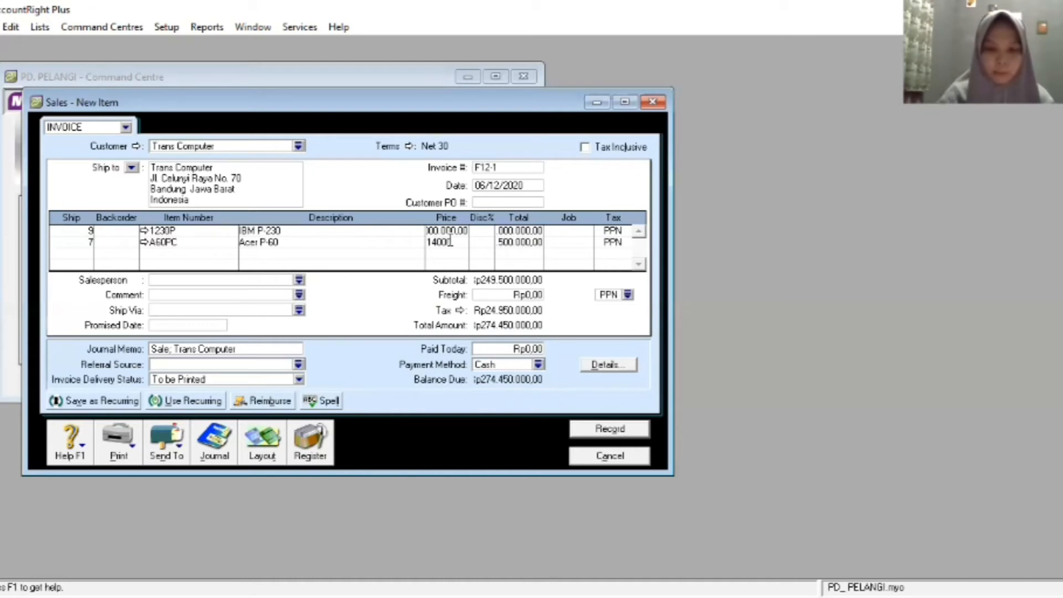
type("000")
key("Return")
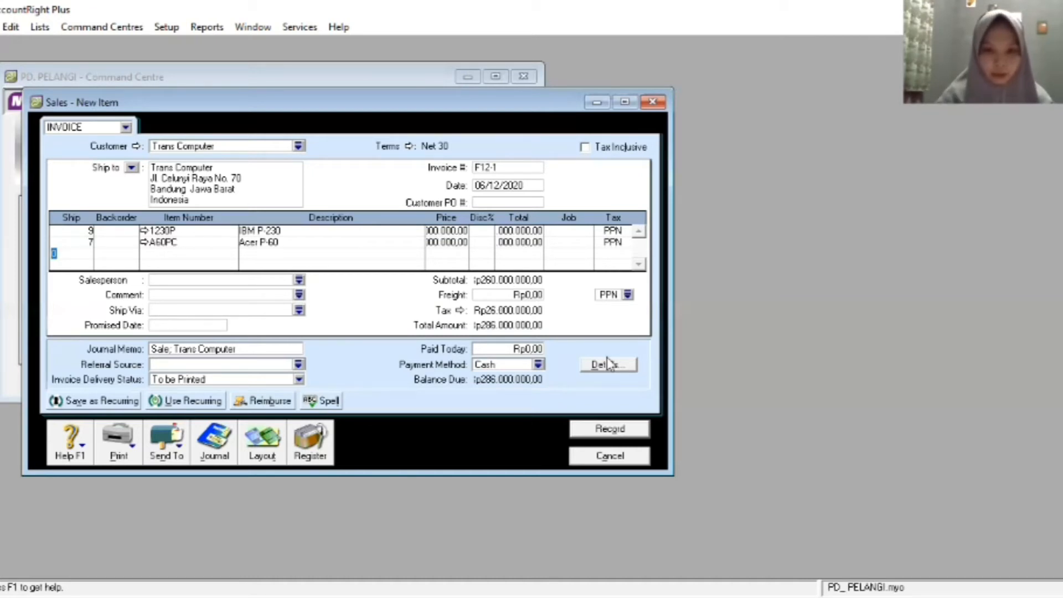
Record invoice F12-1 for Trans Computer without erasing its data and close the sales entry window.
left_click(615, 459)
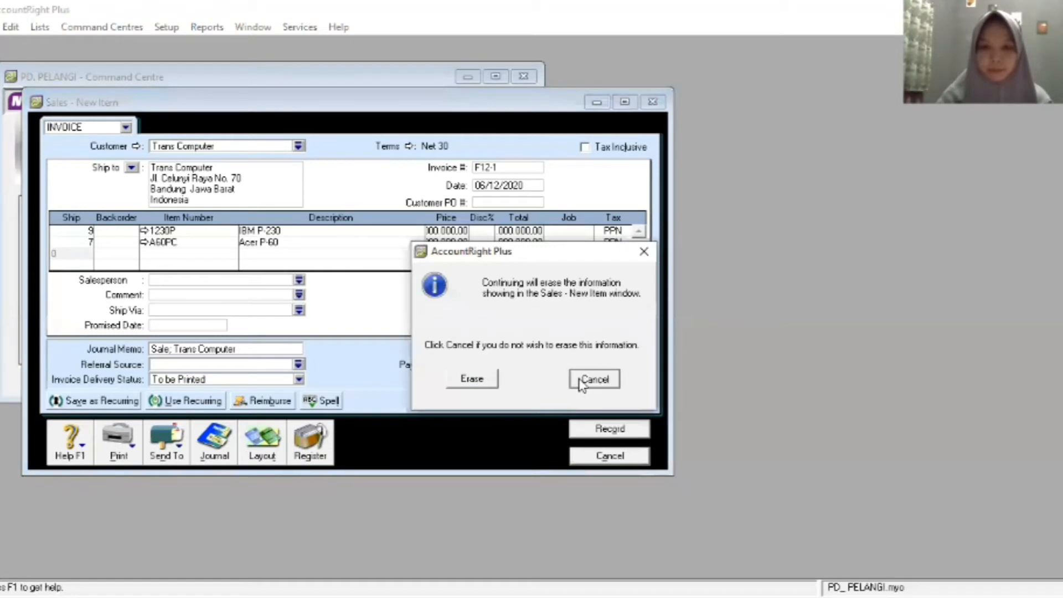
left_click(581, 384)
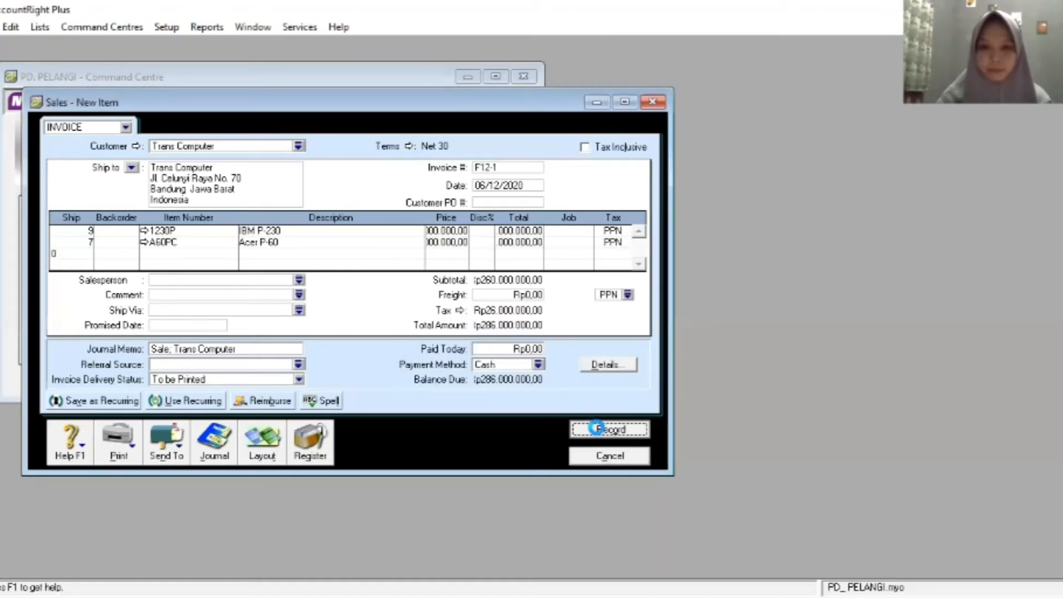
left_click(617, 453)
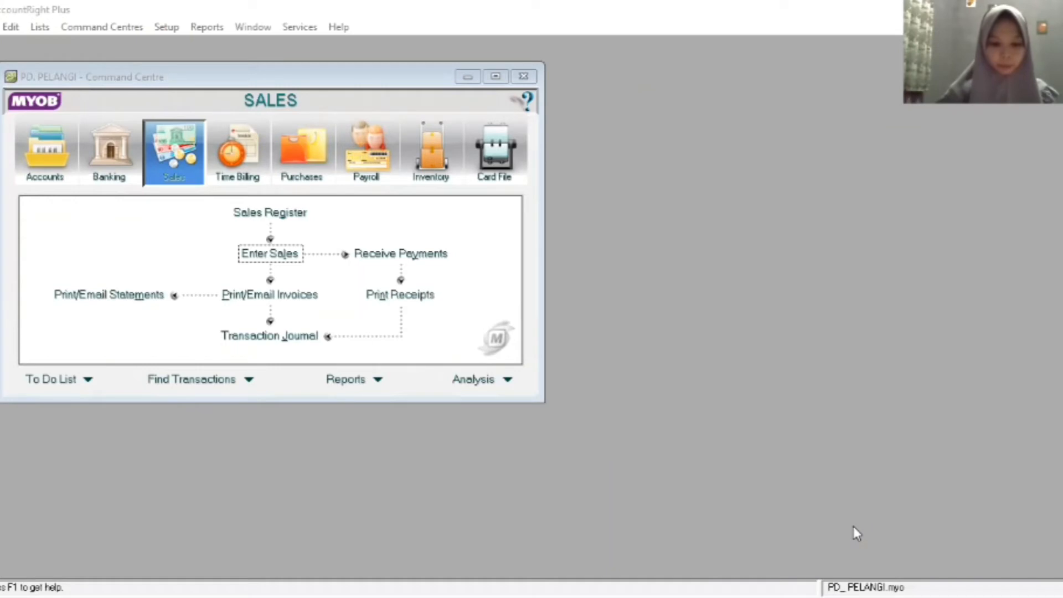
Start another new item sale for the customer Trans Computer.
left_click(194, 177)
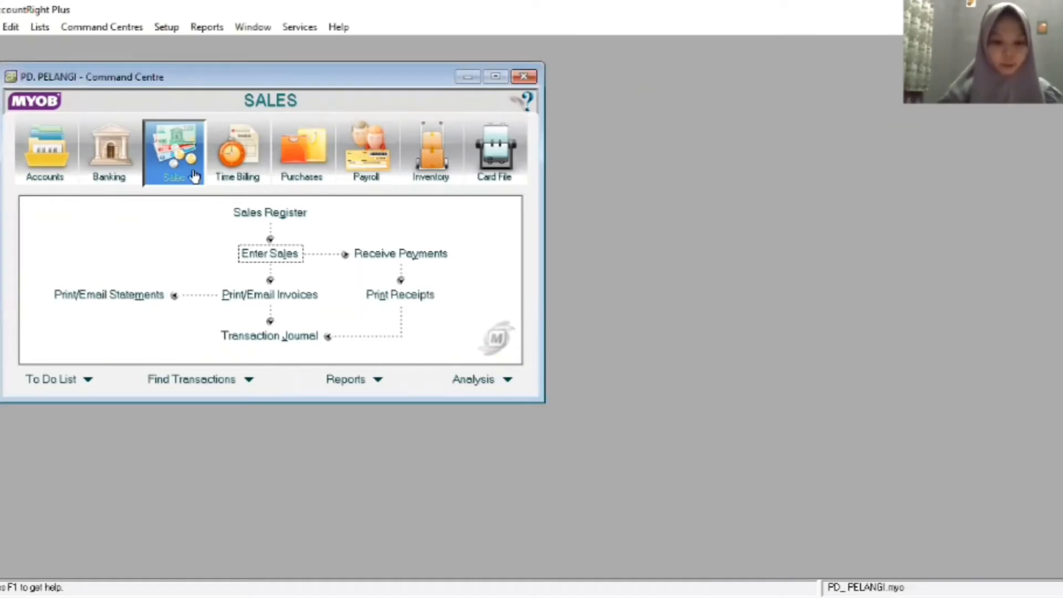
left_click(258, 255)
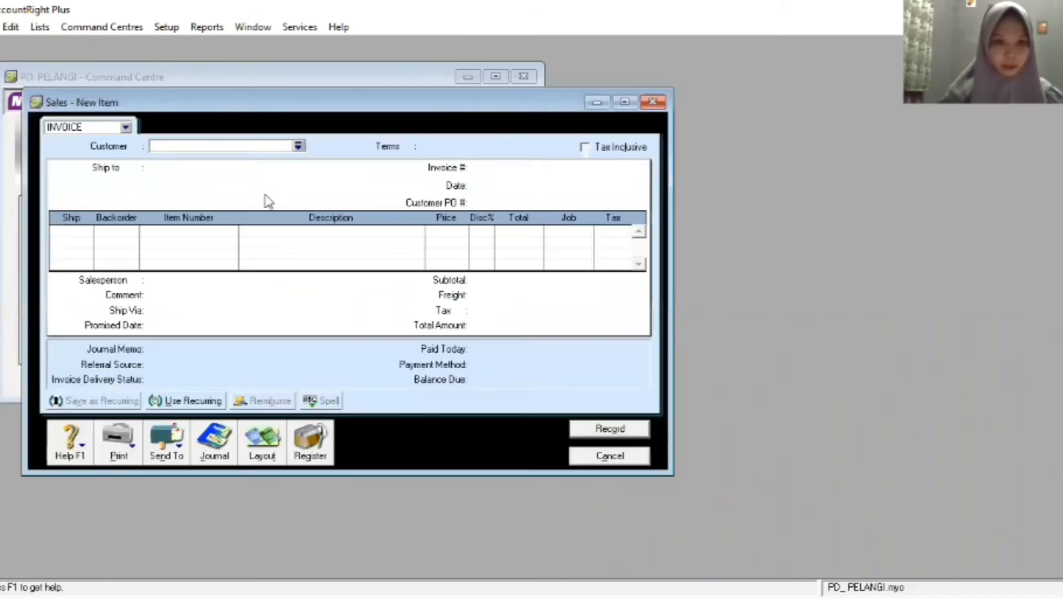
left_click(298, 146)
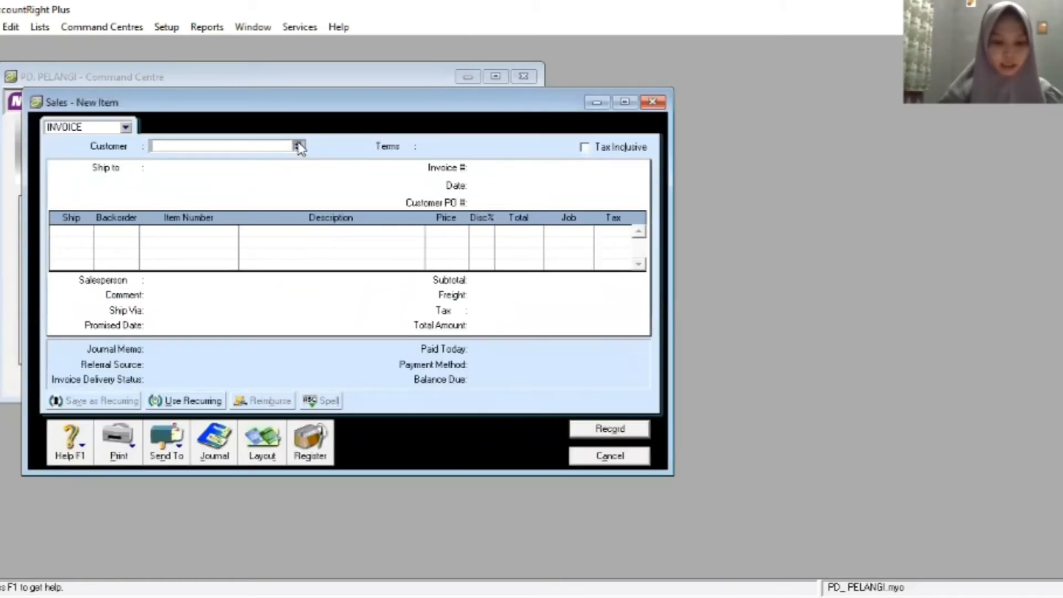
left_click(449, 251)
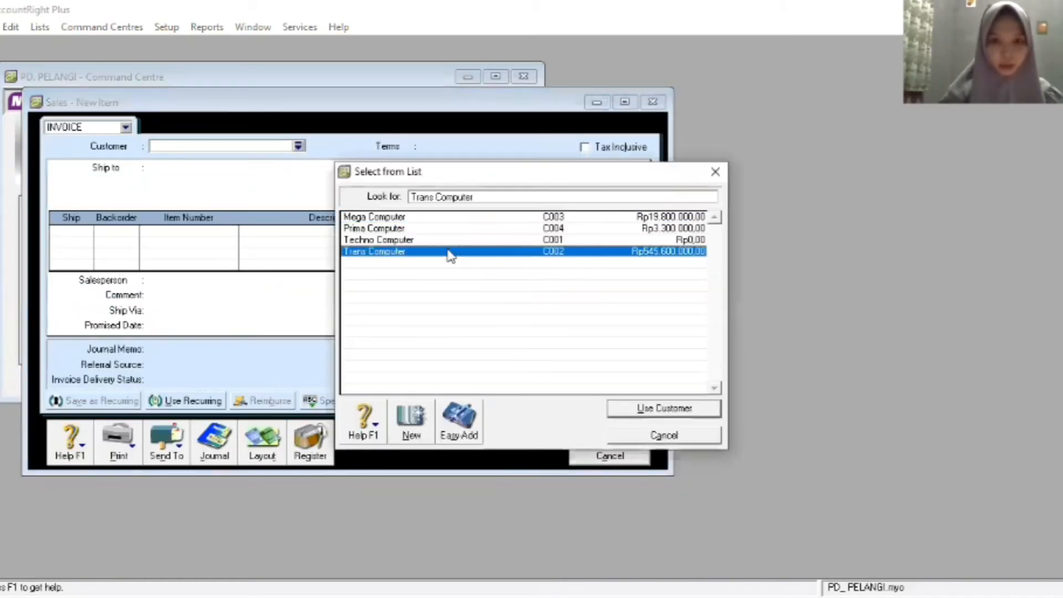
left_click(620, 411)
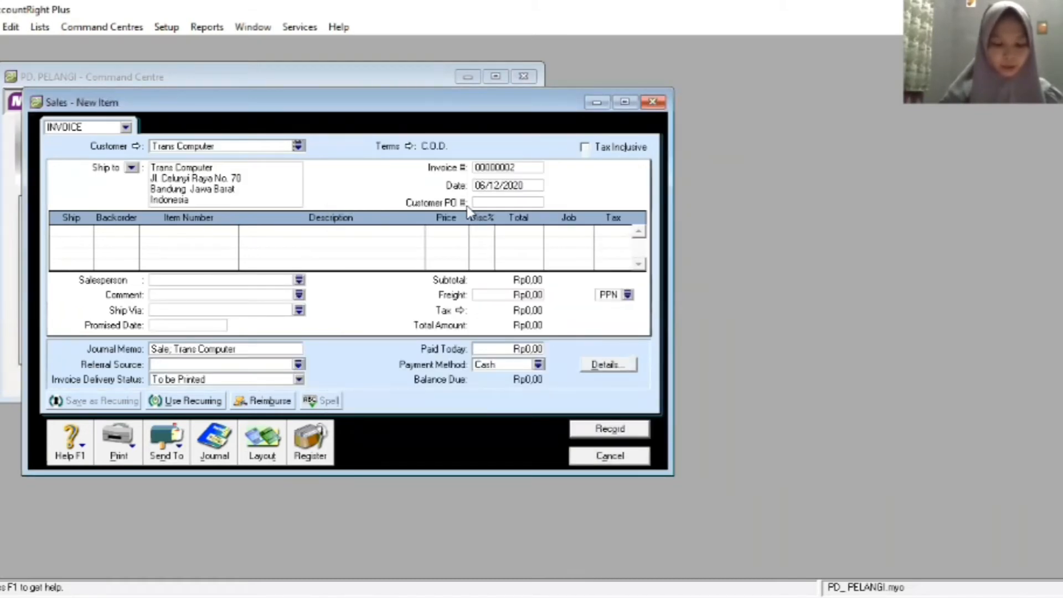
Set the new sale's invoice number to NK12-1 and its date to 07/12/2020.
left_click(513, 165)
type("NK")
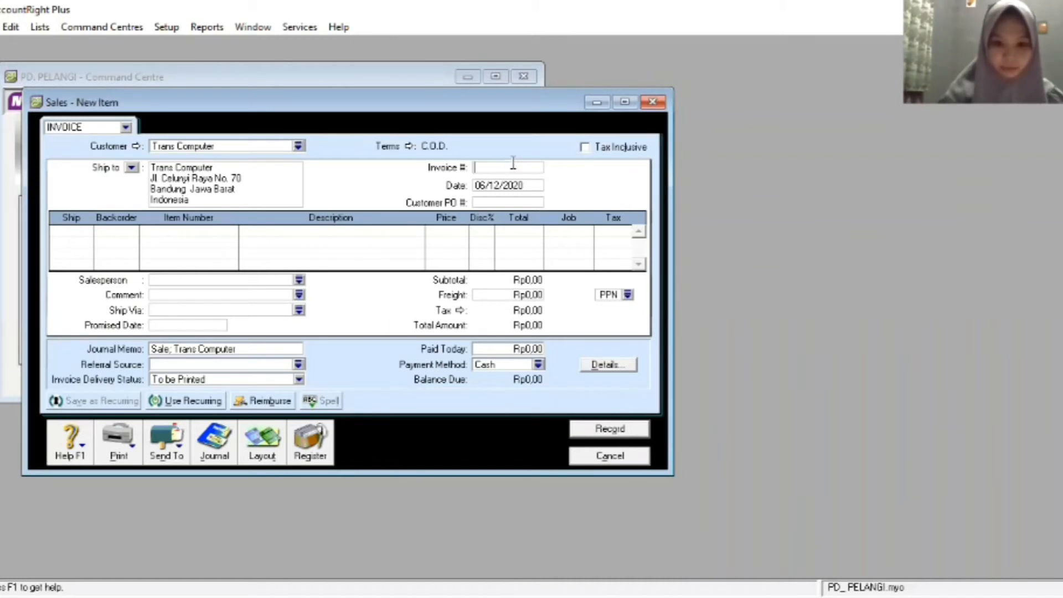
type("12")
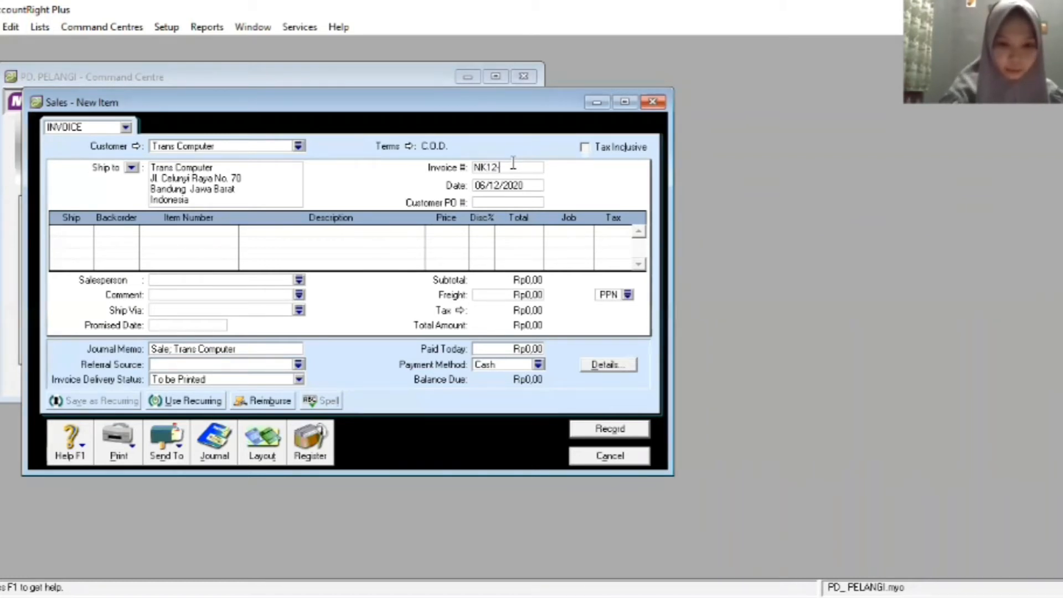
type("-1")
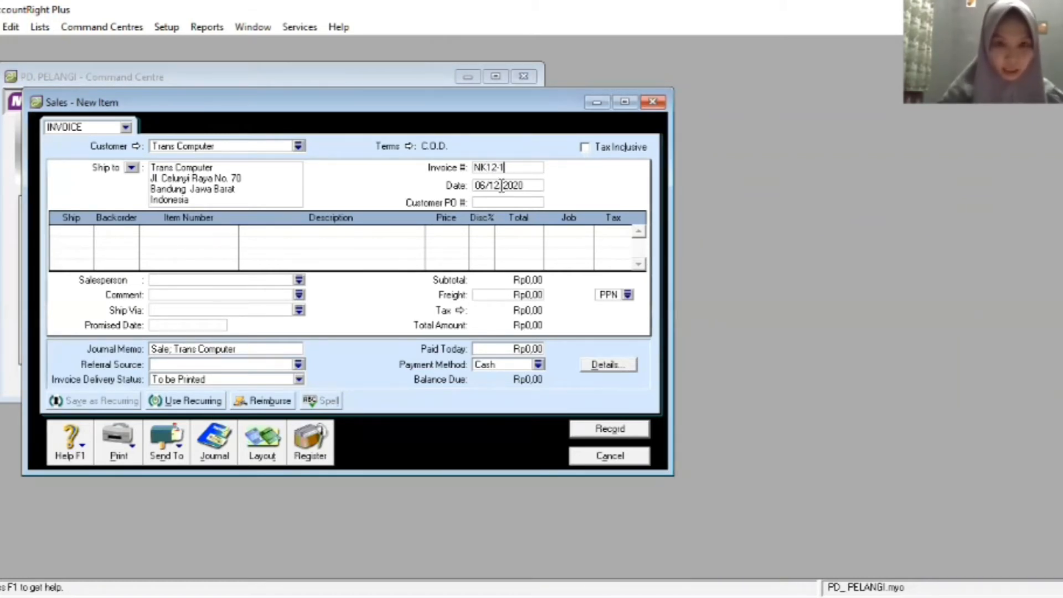
key("Tab")
type("07/")
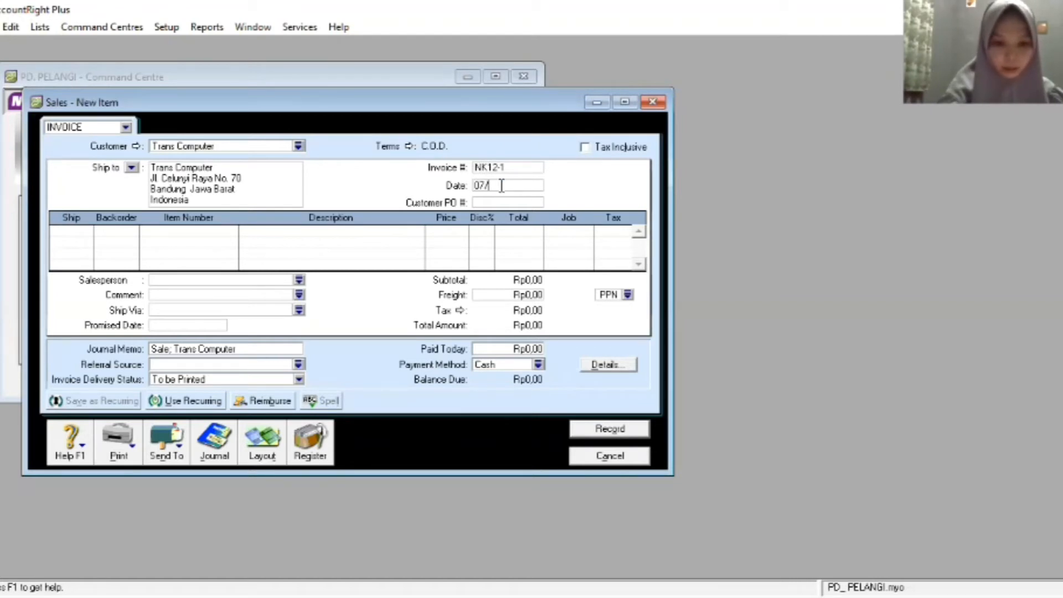
type("12/20")
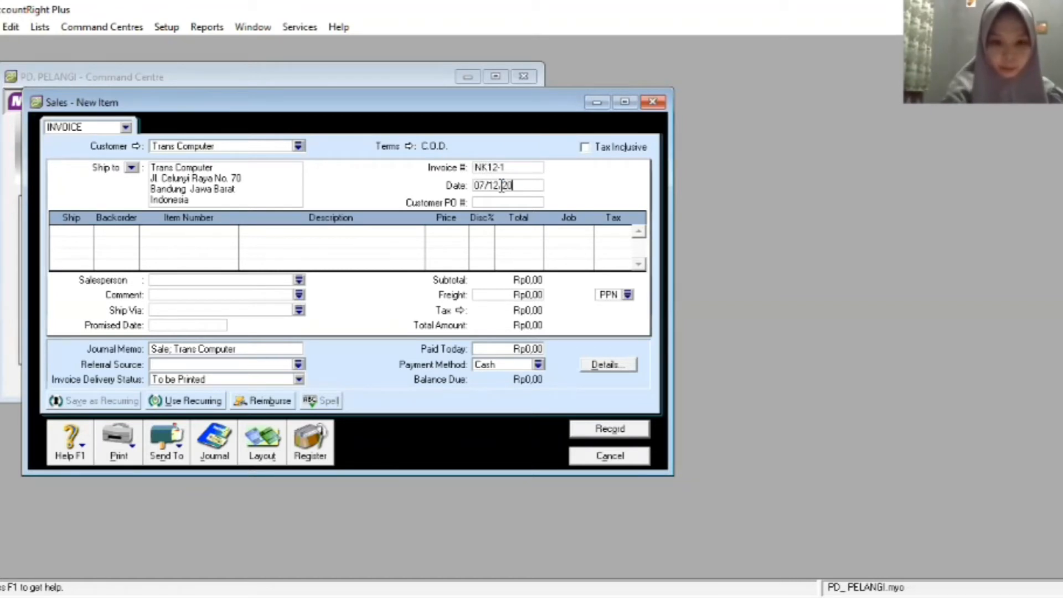
type("20")
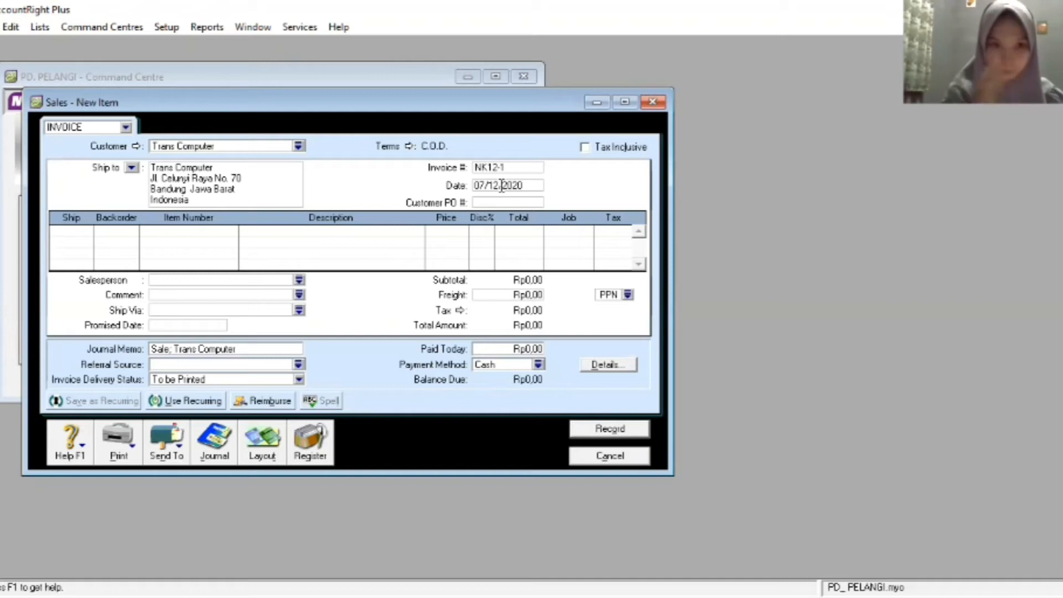
Enter a ship quantity of -2 for item 1230P on the first line of NK12-1.
left_click(91, 229)
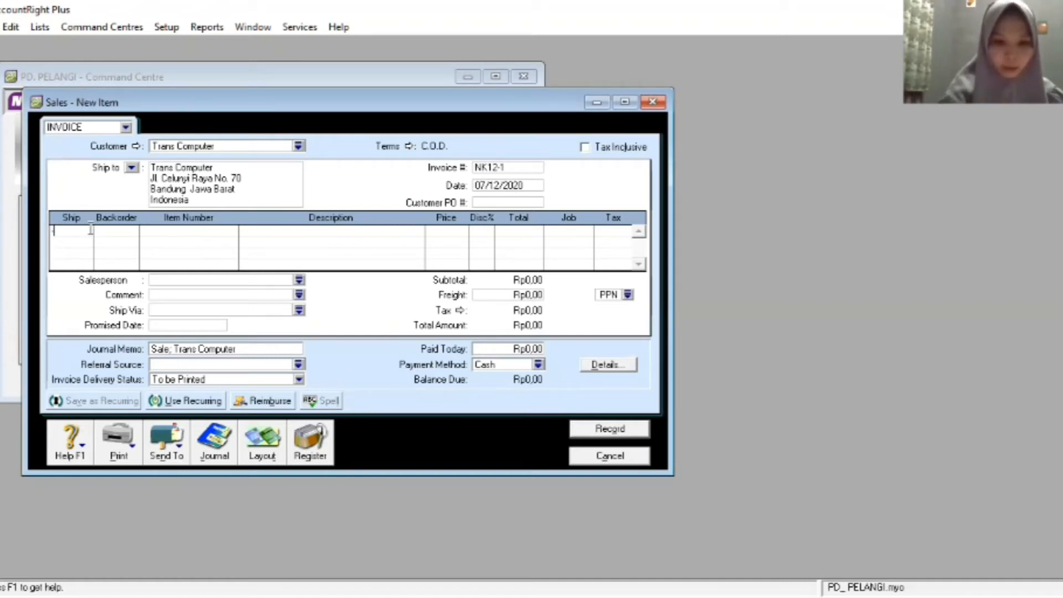
type("2")
key("Tab")
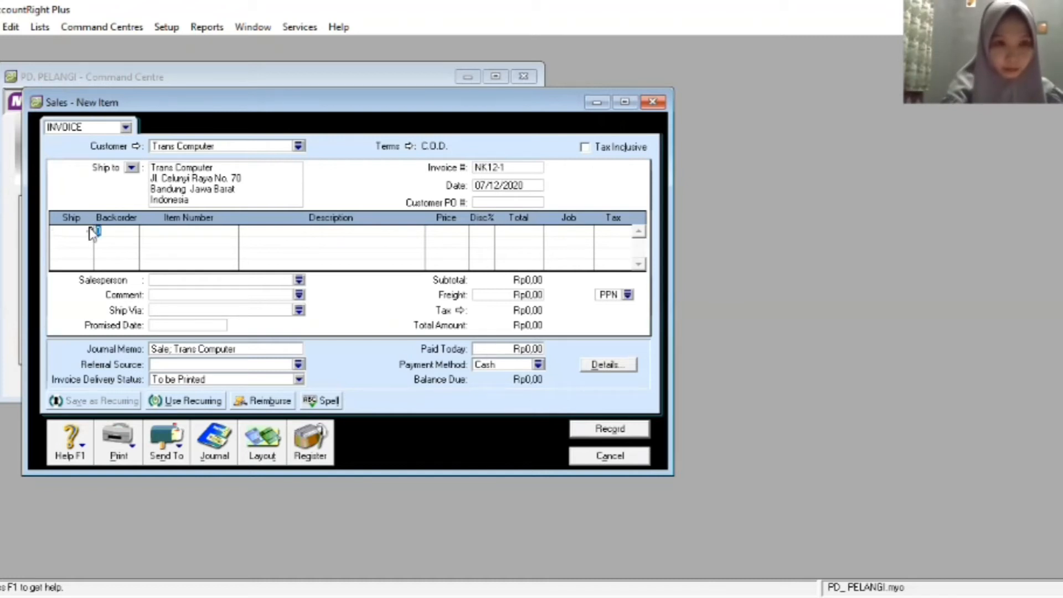
key("Tab")
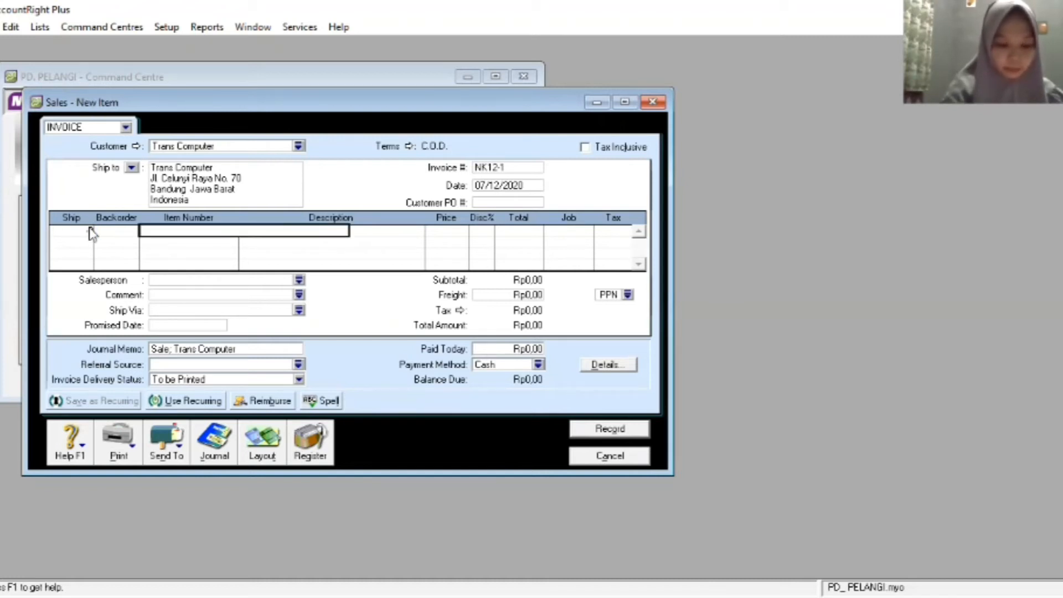
type("123")
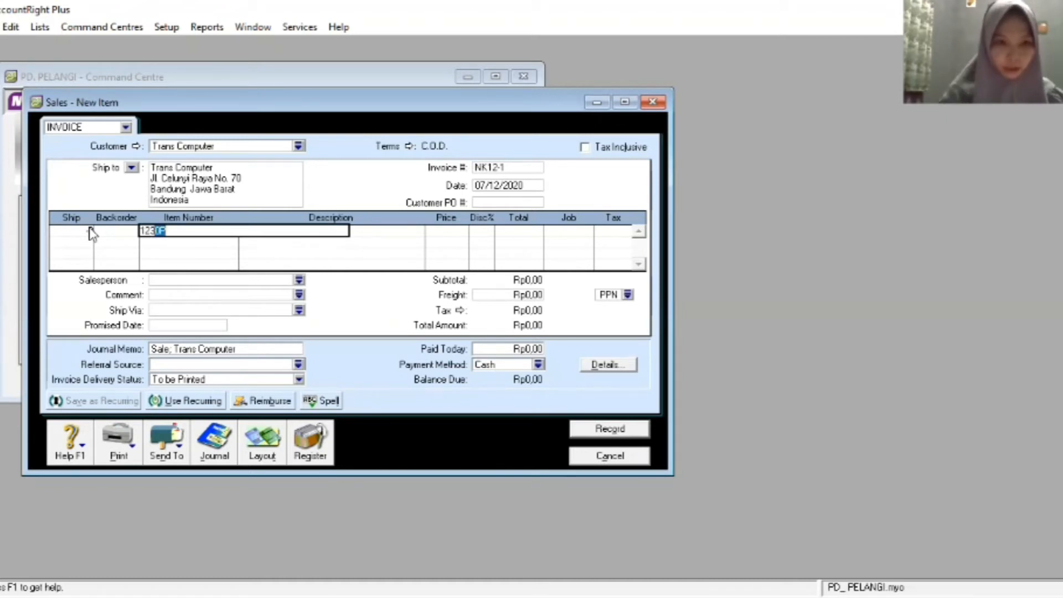
key("Return")
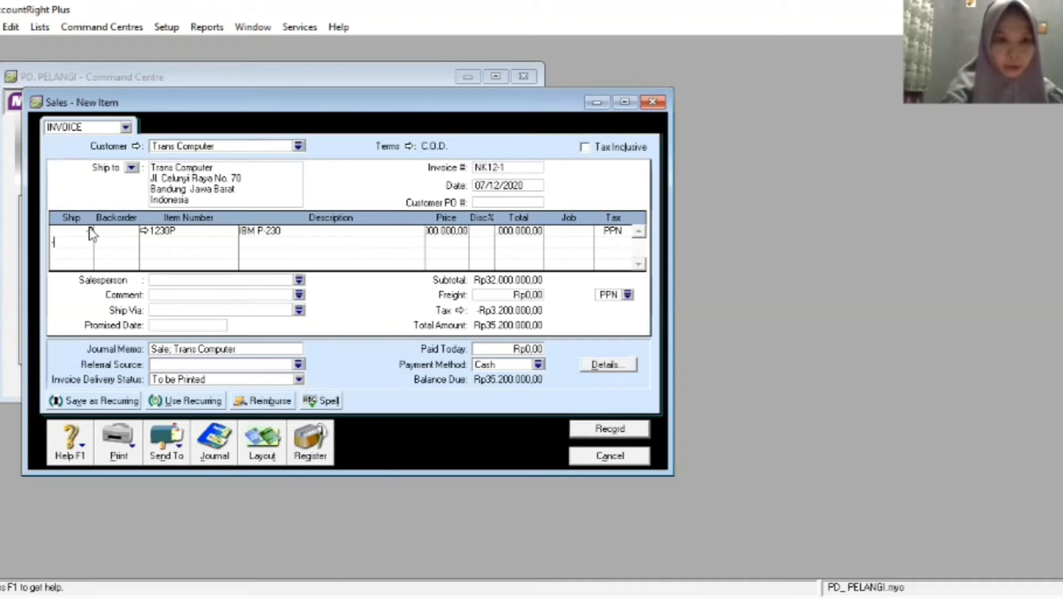
Enter item A60PC with a ship quantity of -1 on the second line of NK12-1.
key("Tab")
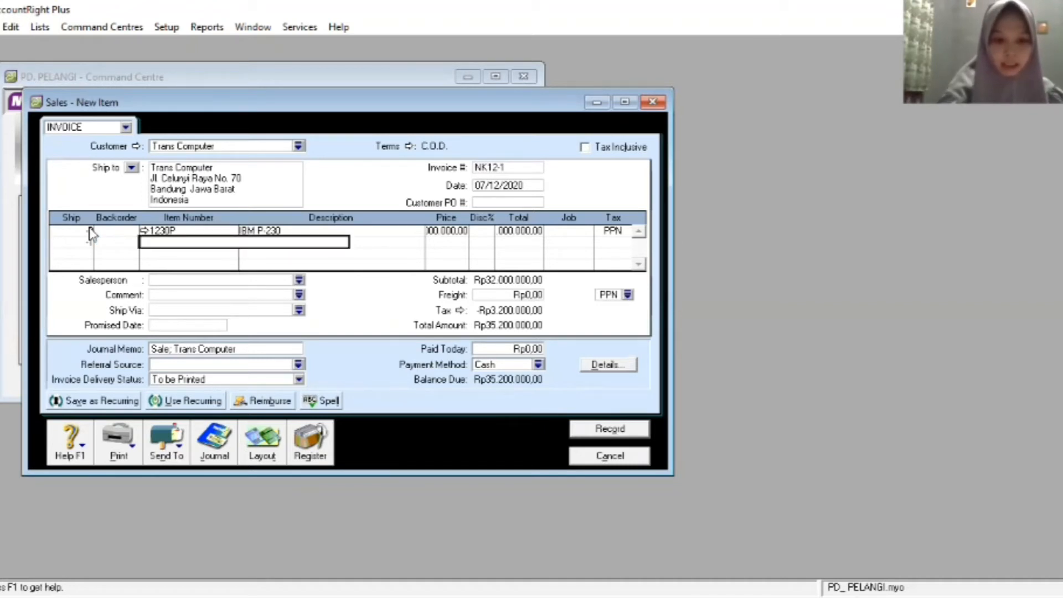
type("AC")
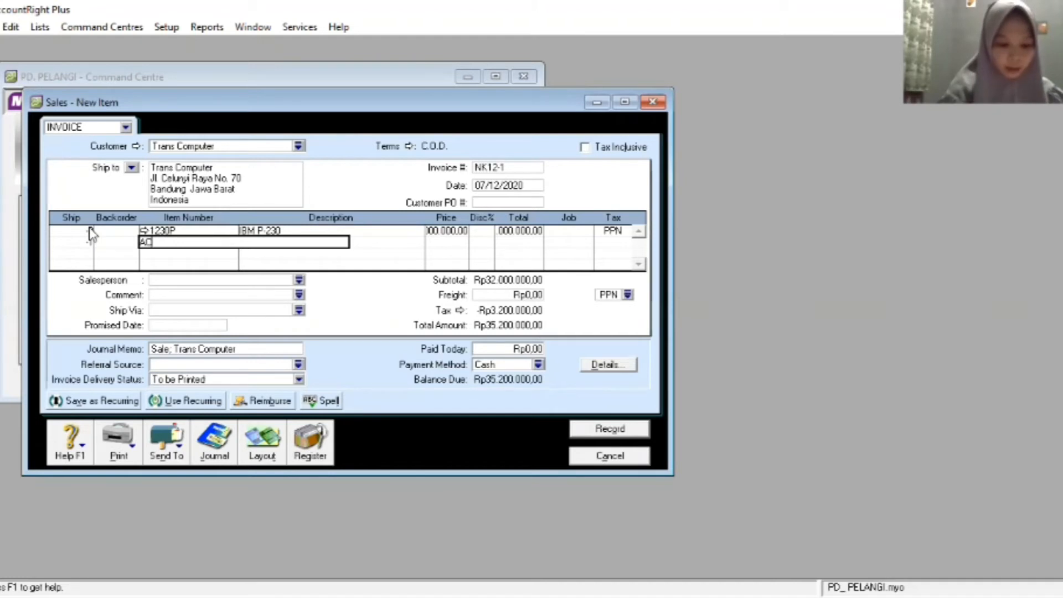
key("BackSpace")
key("BackSpace")
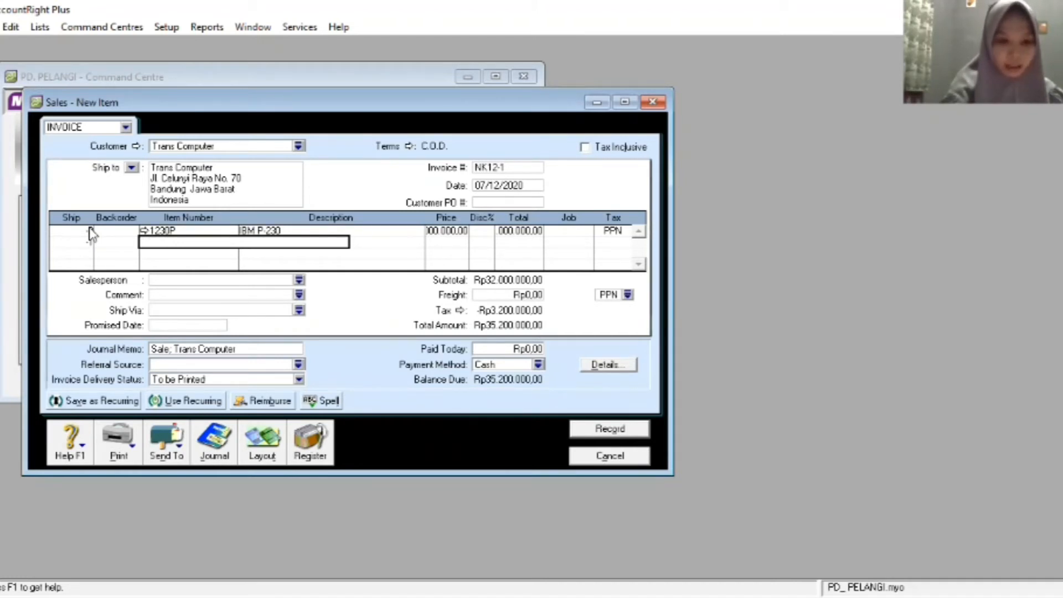
type("A60PC")
key("Return")
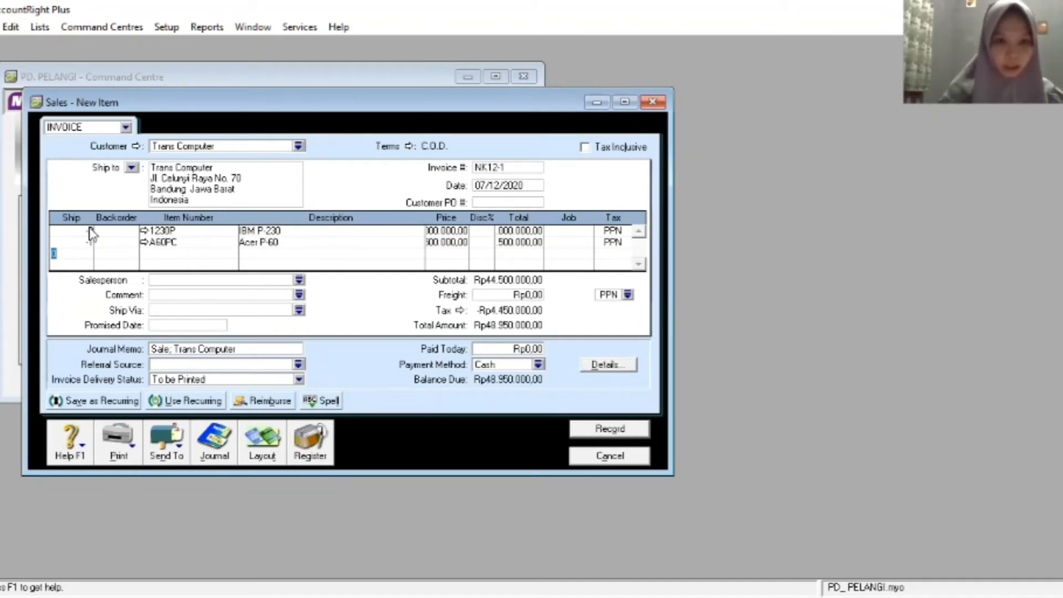
Set the price of item 1230P on the first line of NK12-1 to 18000000.
left_click(446, 230)
key("Delete")
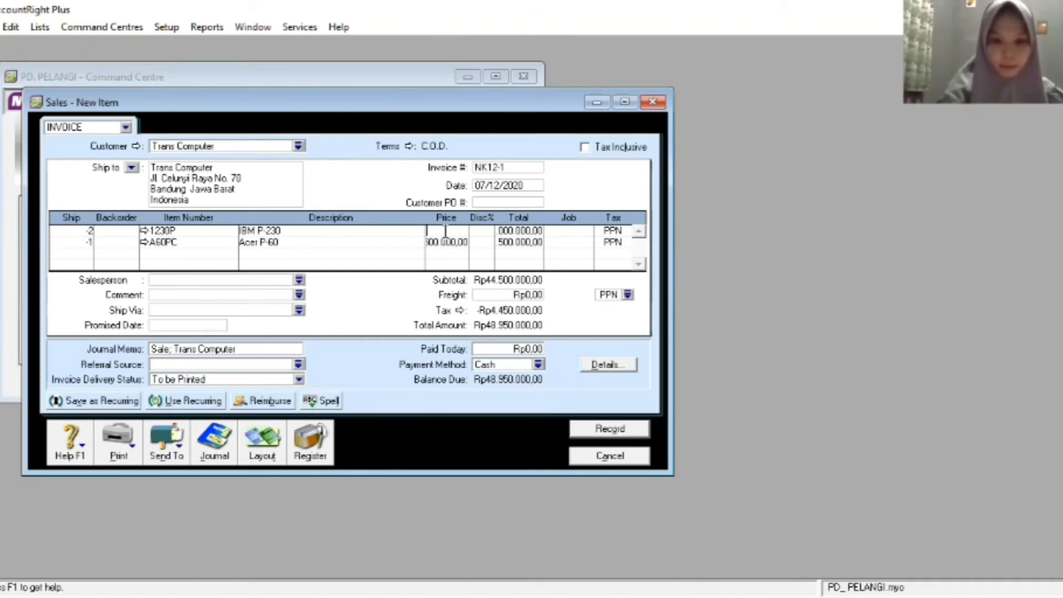
type("1800")
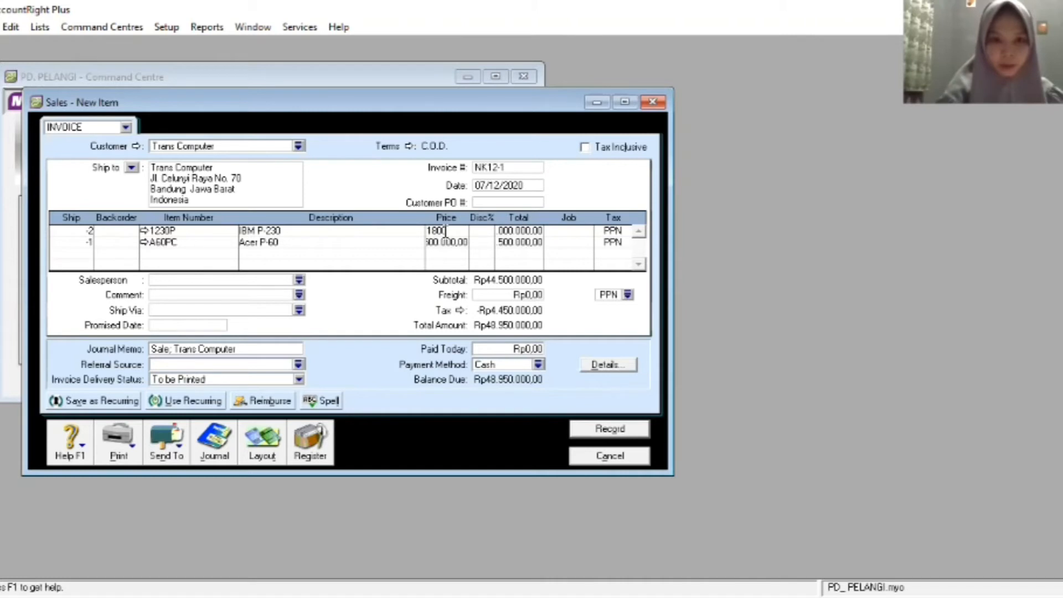
type("00000")
key("BackSpace")
key("BackSpace")
key("BackSpace")
key("BackSpace")
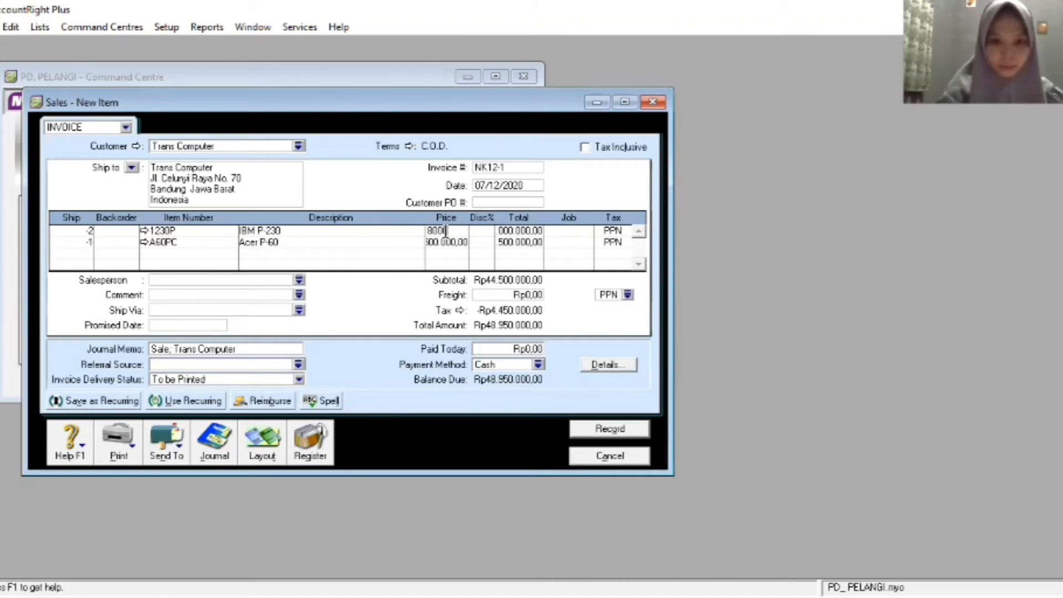
key("BackSpace")
key("BackSpace")
key("BackSpace")
type("0000")
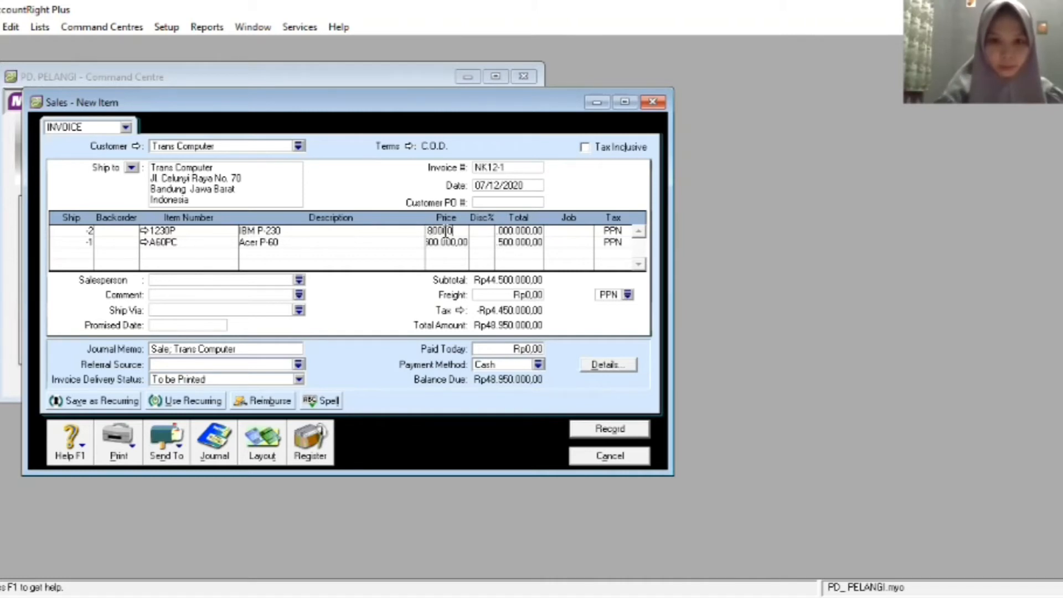
key("Return")
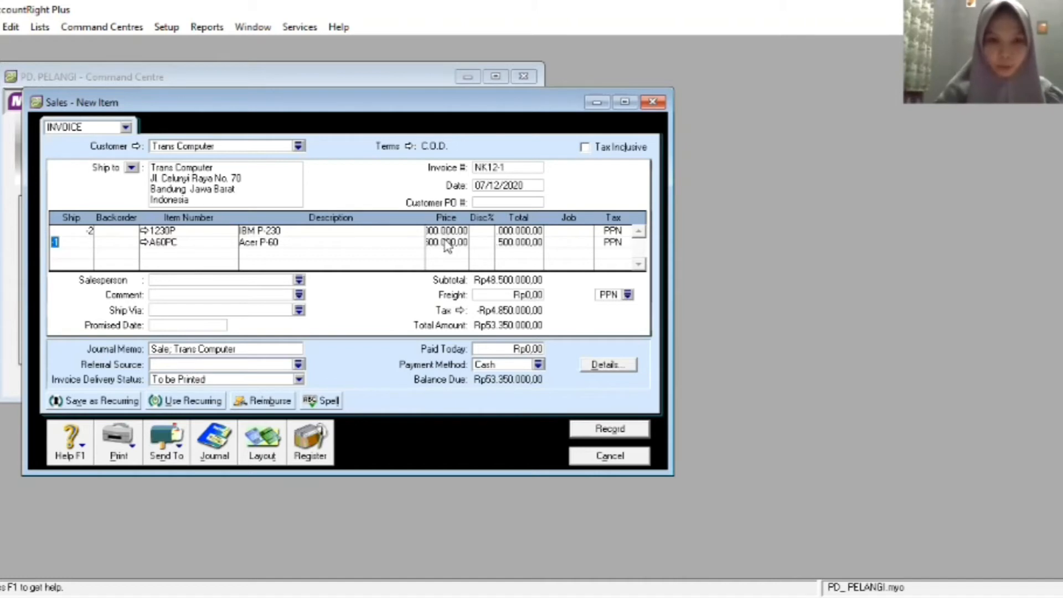
Set item A60PC's price to 14000000 and record the NK12-1 return, closing the sales entry window.
left_click(446, 242)
type("1")
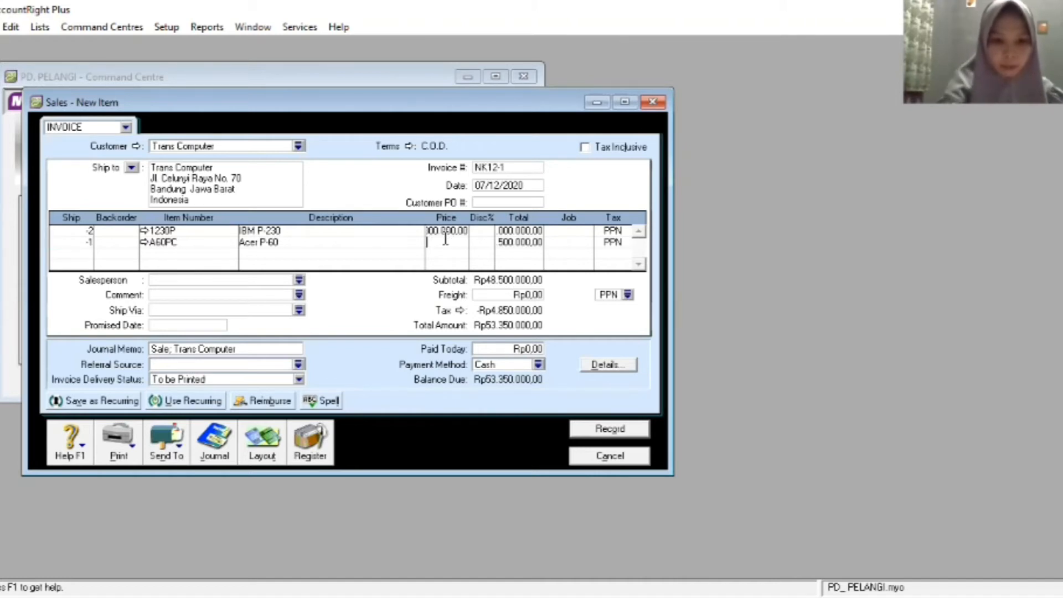
type("400")
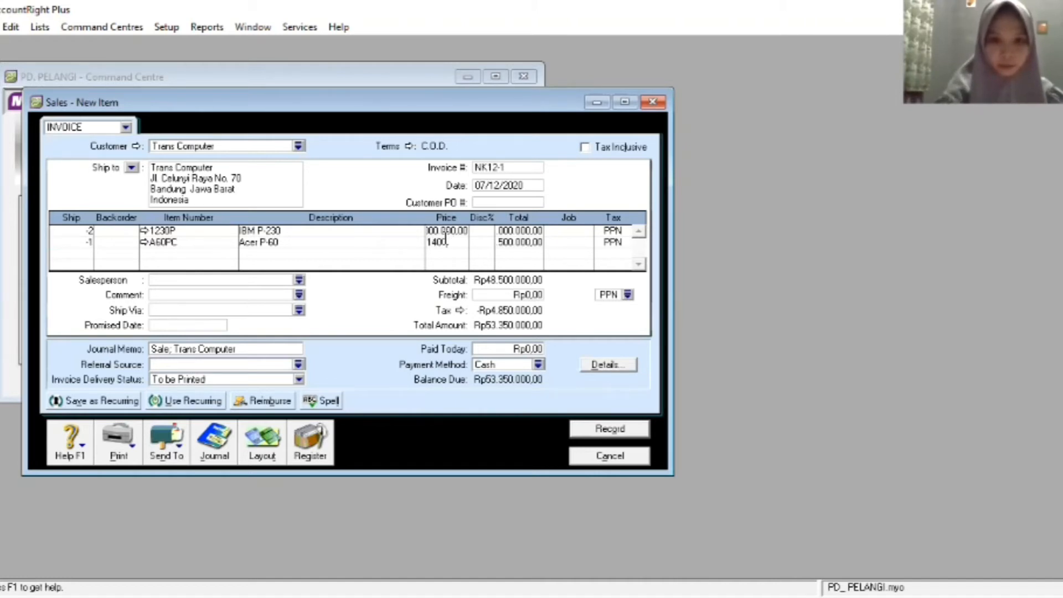
type("0000")
key("Return")
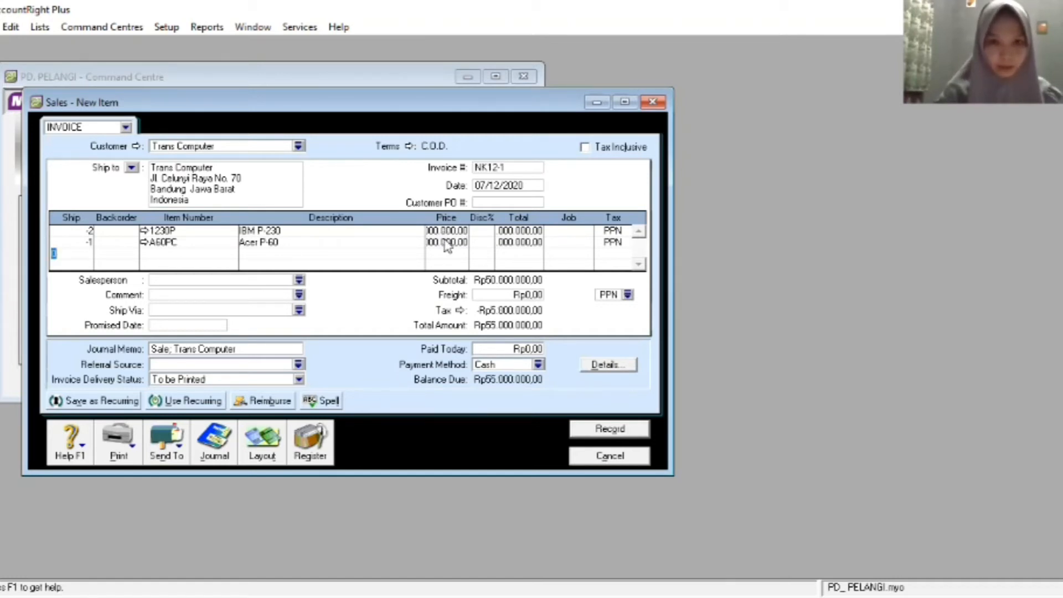
left_click(612, 430)
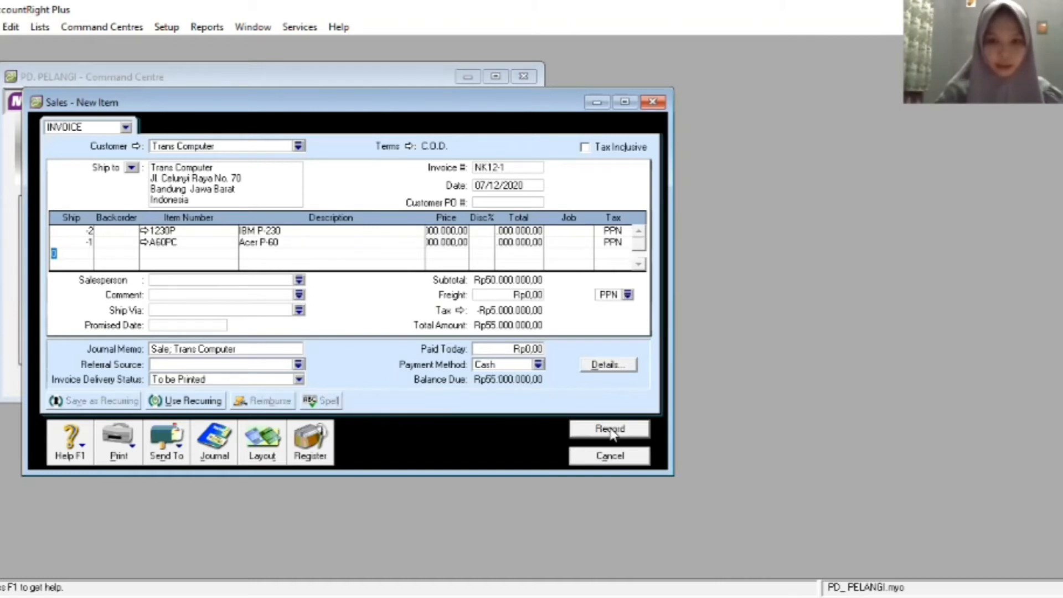
left_click(609, 455)
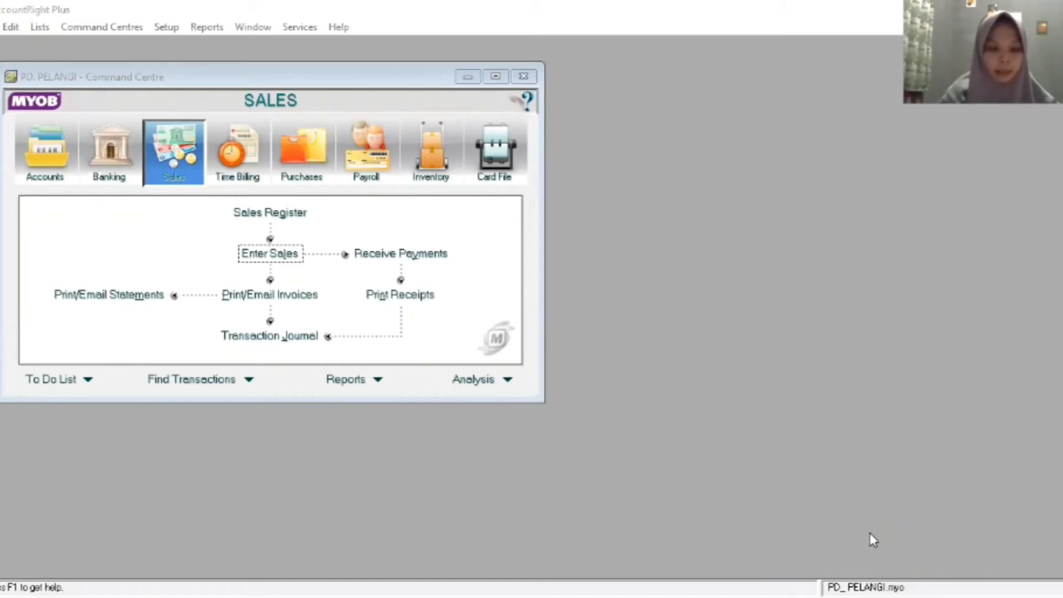
Start a bill payment from the Cash In Bank account to the supplier PT Makmur Jaya.
left_click(308, 173)
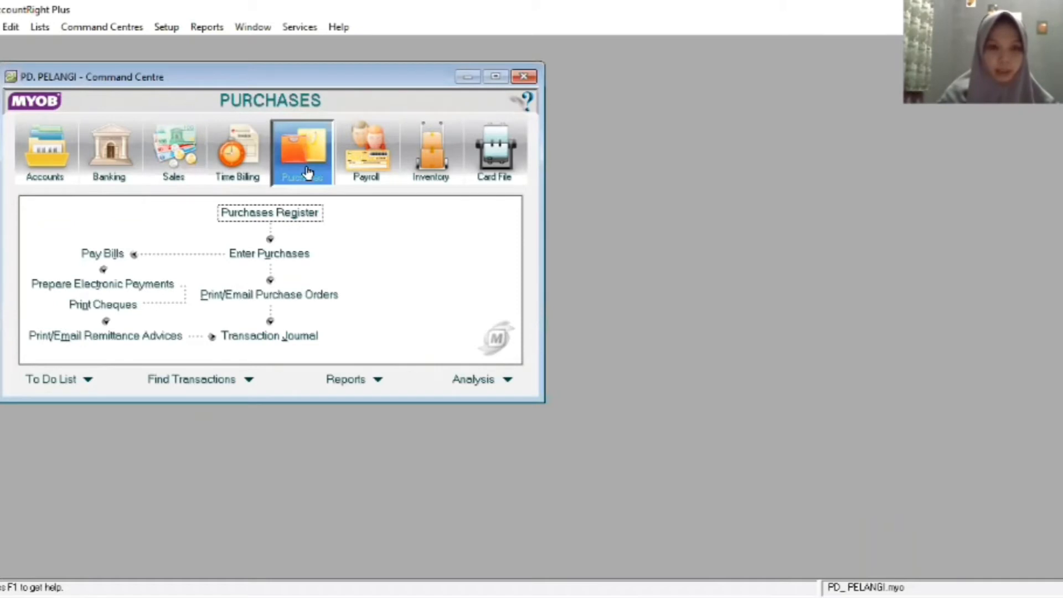
left_click(119, 257)
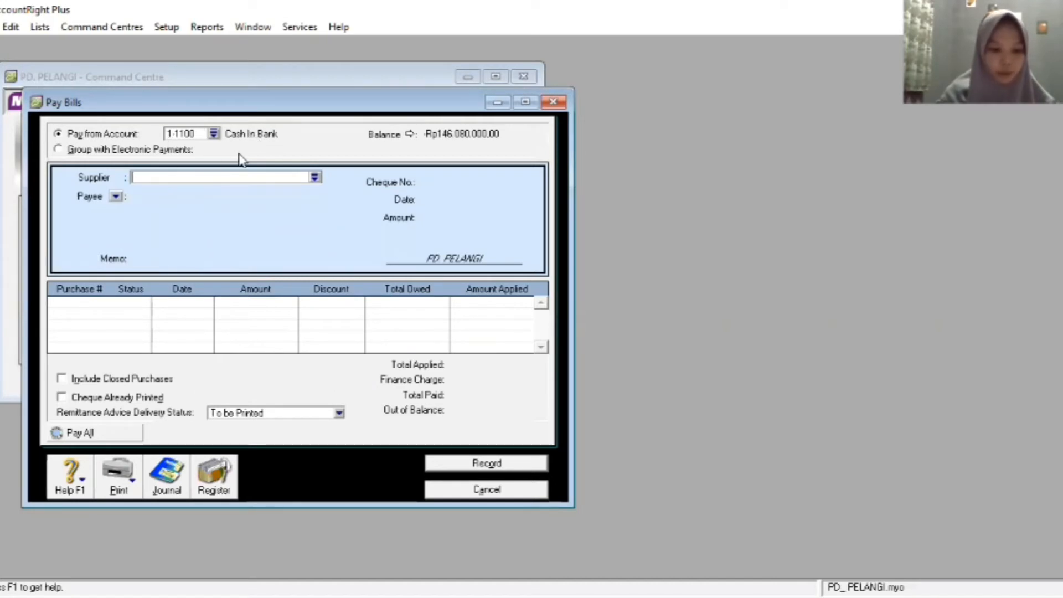
left_click(314, 177)
left_click(440, 229)
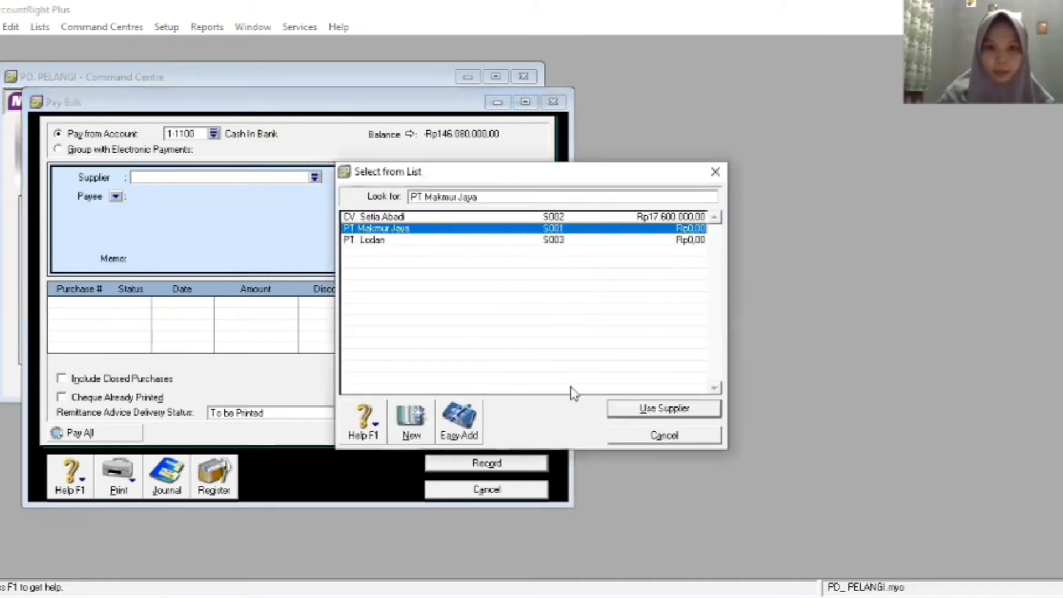
left_click(652, 416)
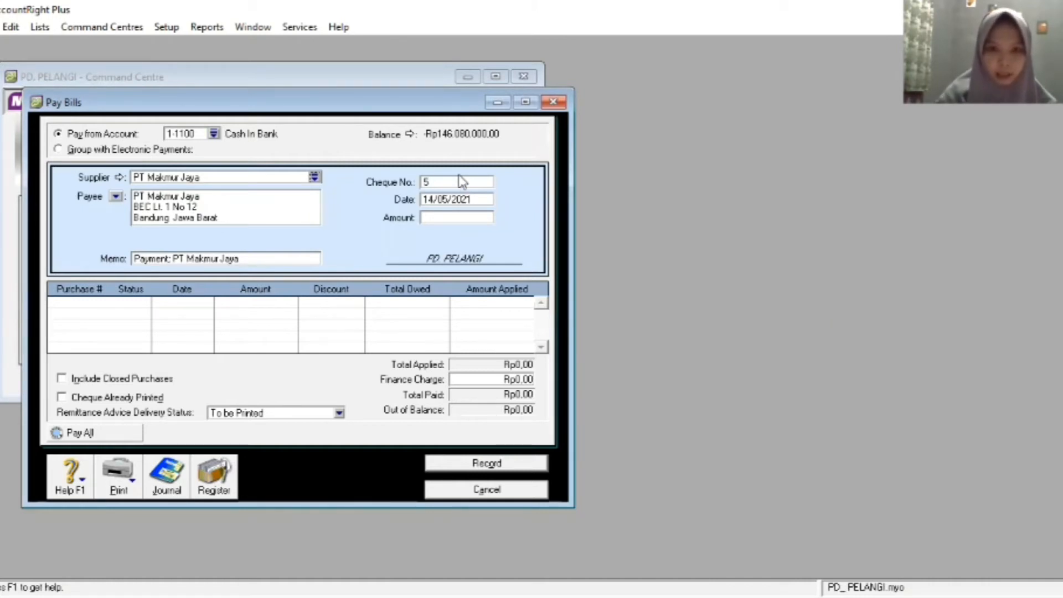
Set the payment's cheque number to BKK12-3 and its date to 09/12/2020.
left_click(460, 180)
key("BackSpace")
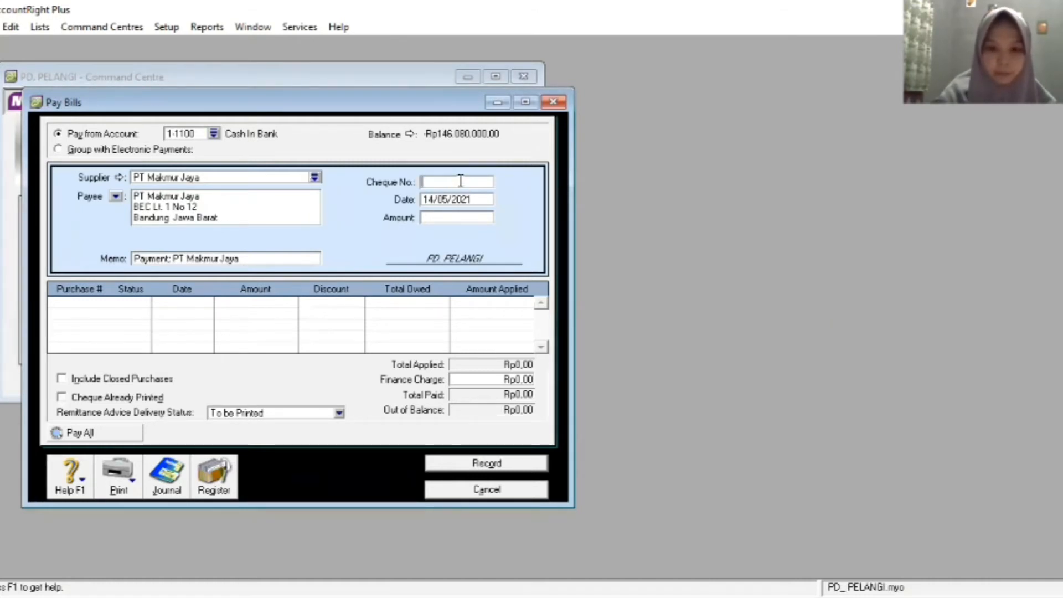
type("BKK12-")
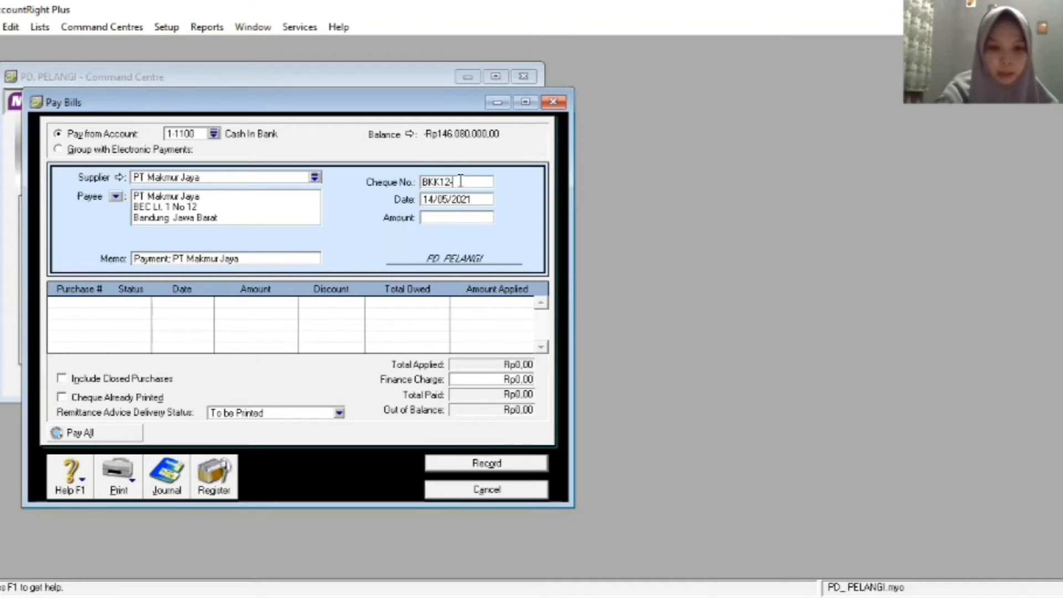
type("3")
left_click(461, 194)
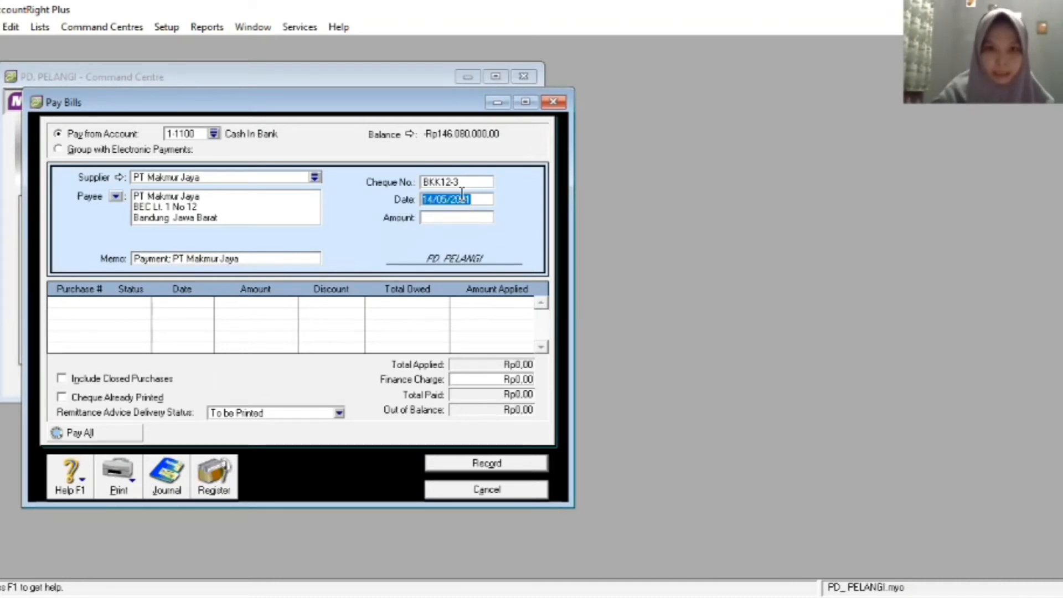
type("0")
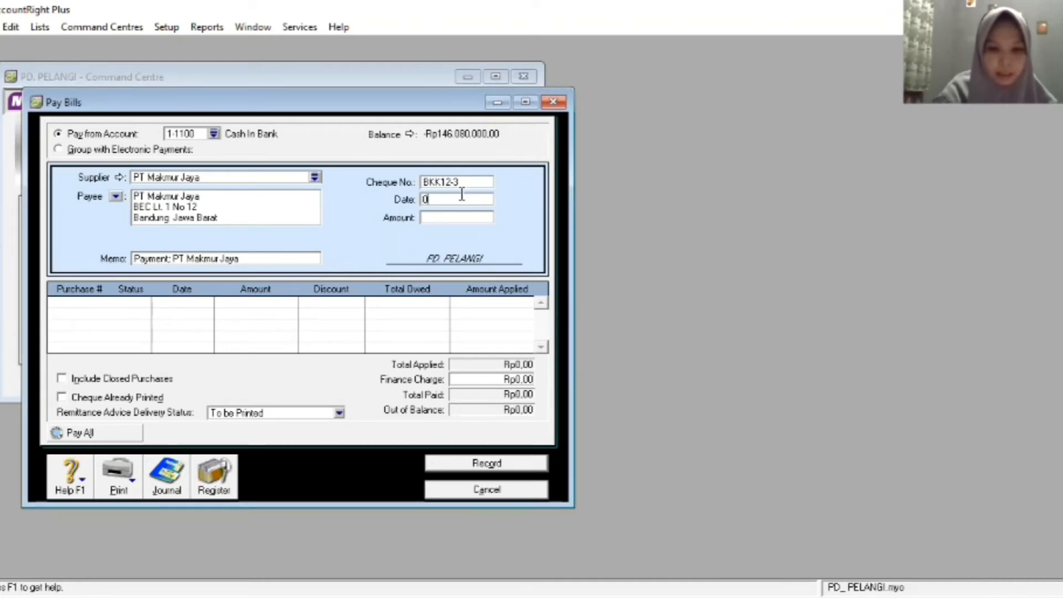
type("9/12/")
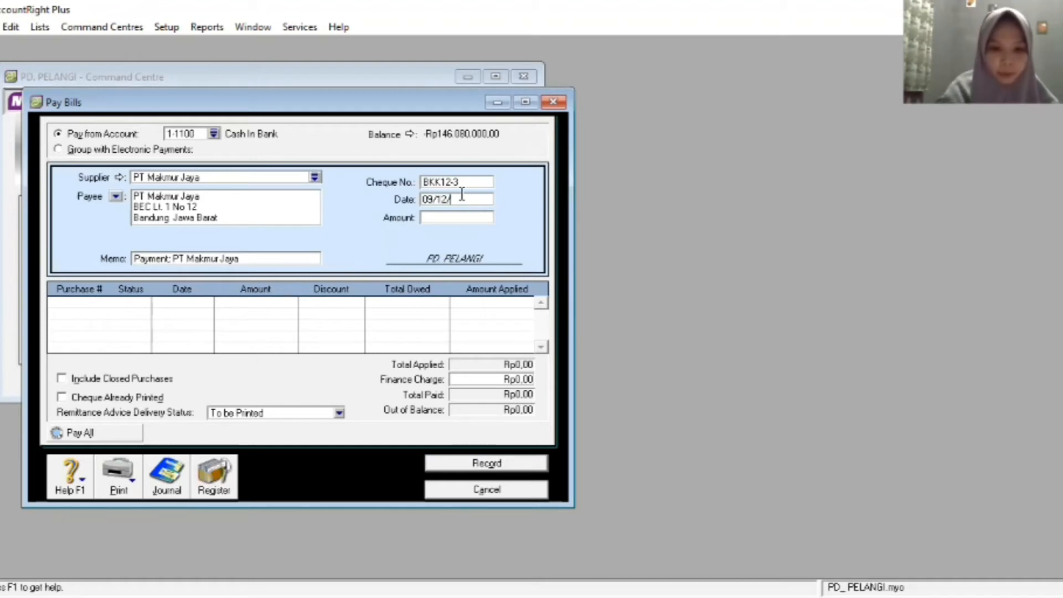
type("202")
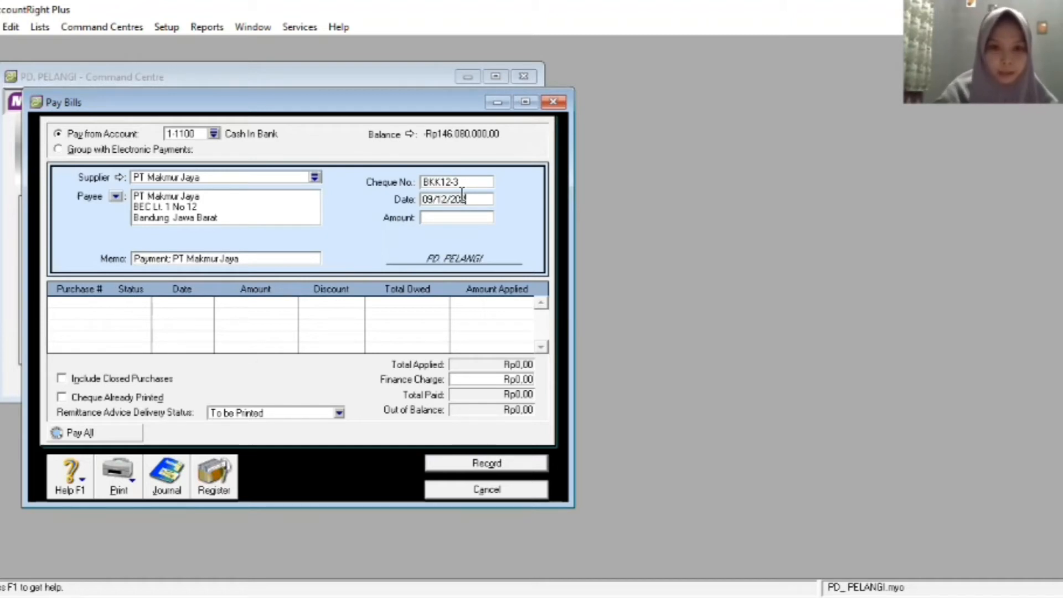
type("0")
key("Tab")
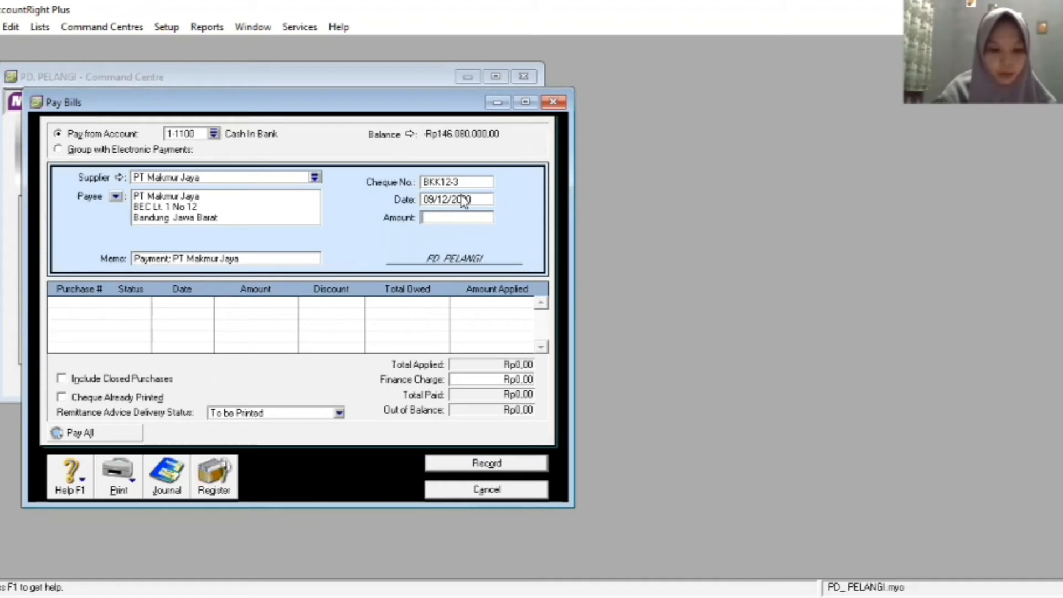
Enter 23100000 as the payment amount, accept it as the finance charge, and close the bill payment window.
type("23")
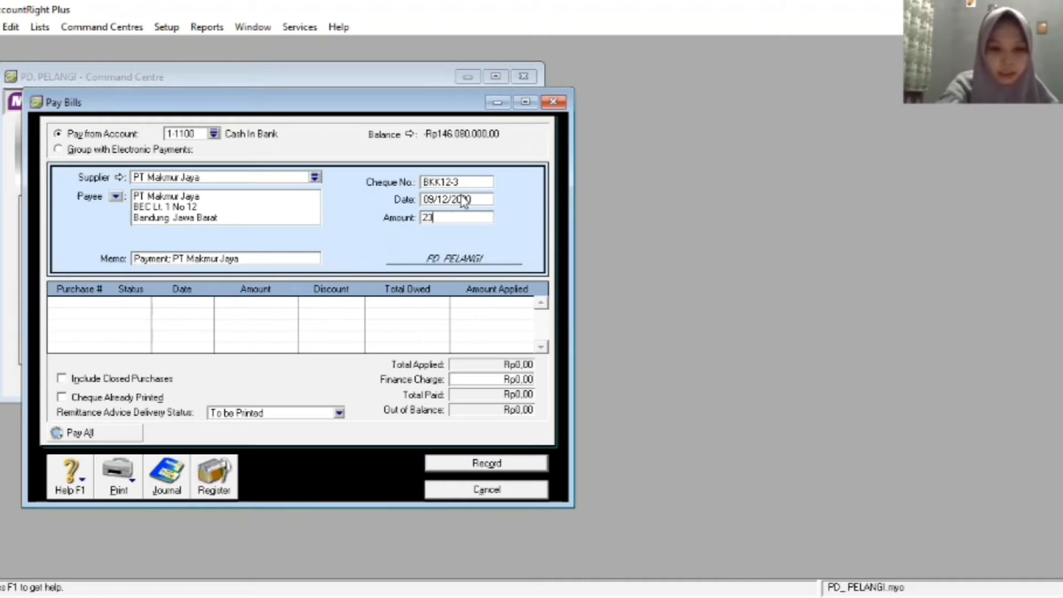
type(".100.000")
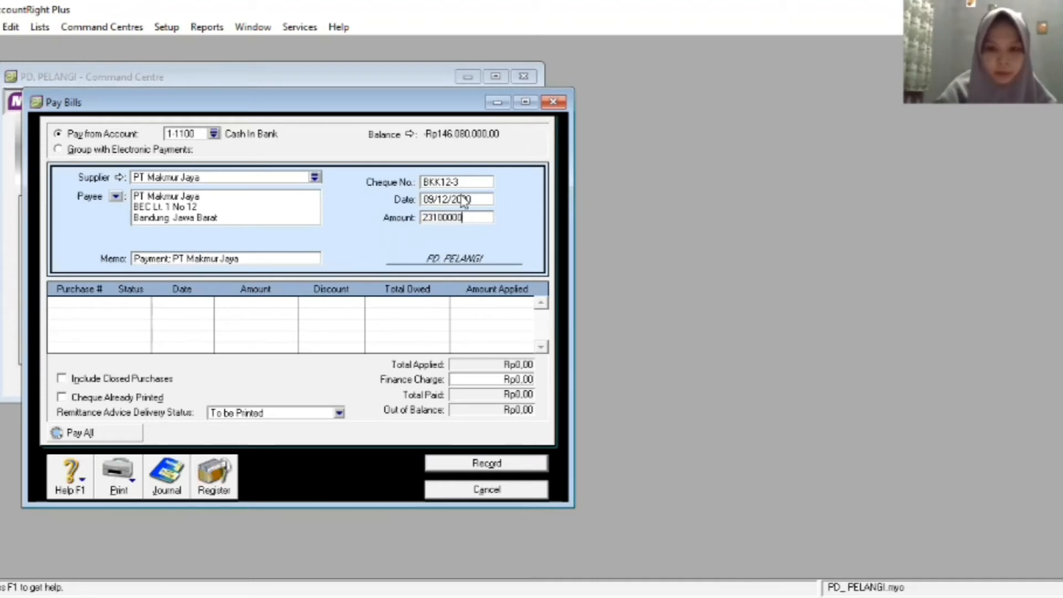
key("Tab")
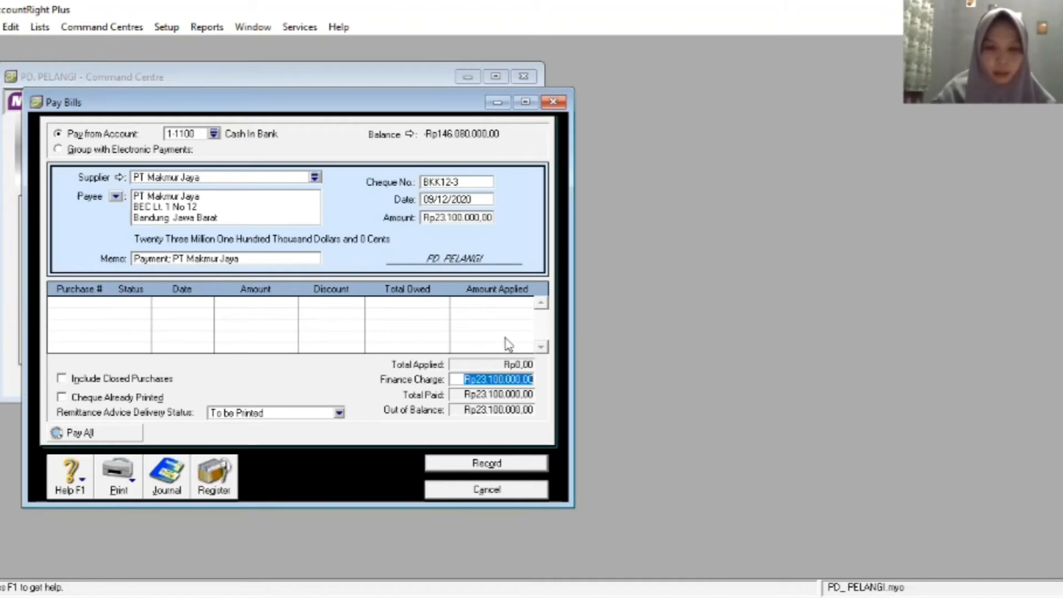
key("Tab")
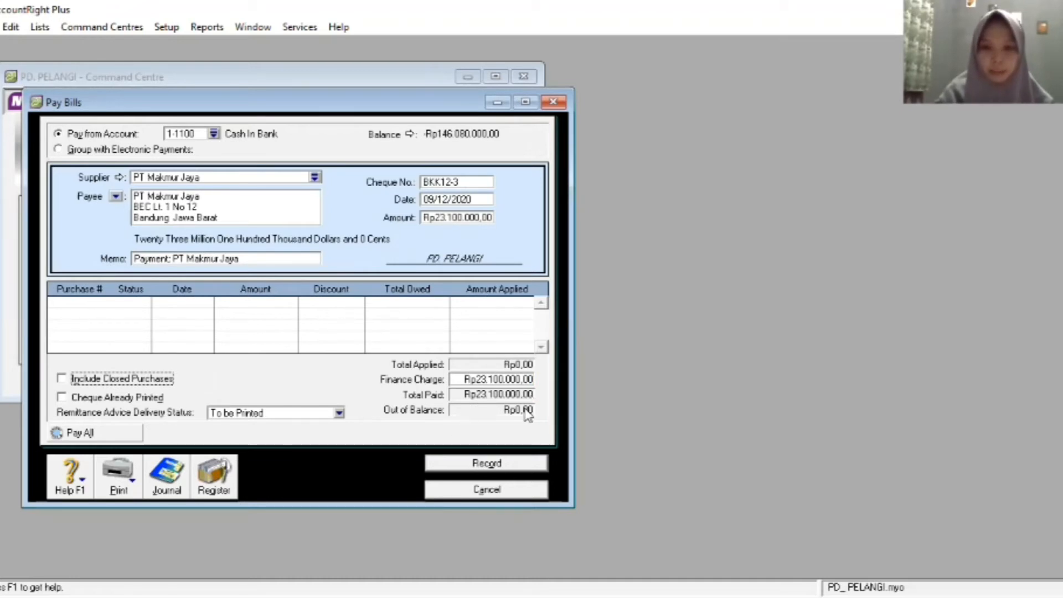
left_click(486, 489)
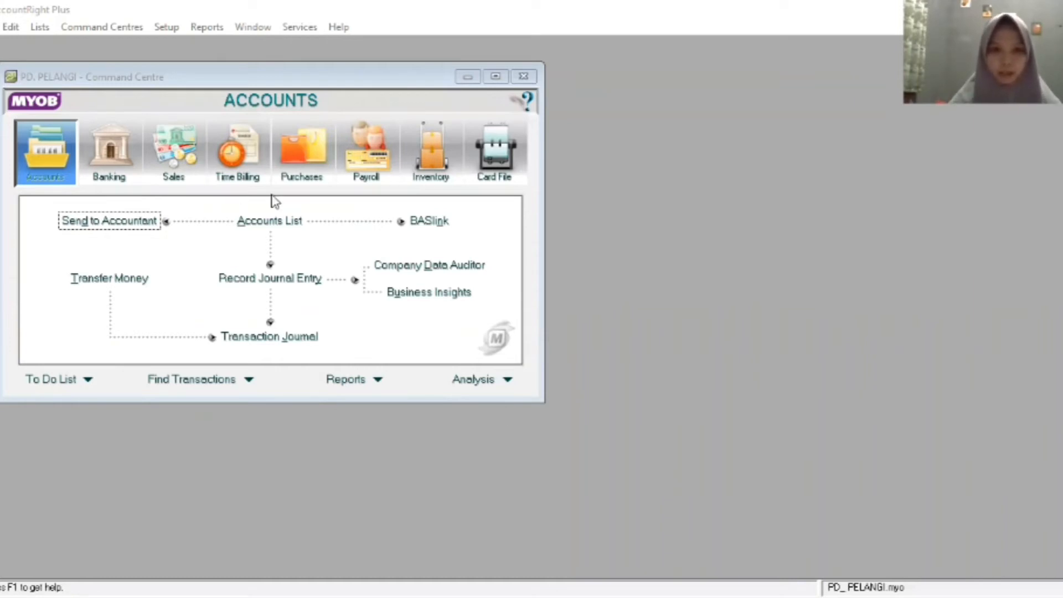
Start a new item purchase bill for the supplier PT. Lodan.
left_click(317, 173)
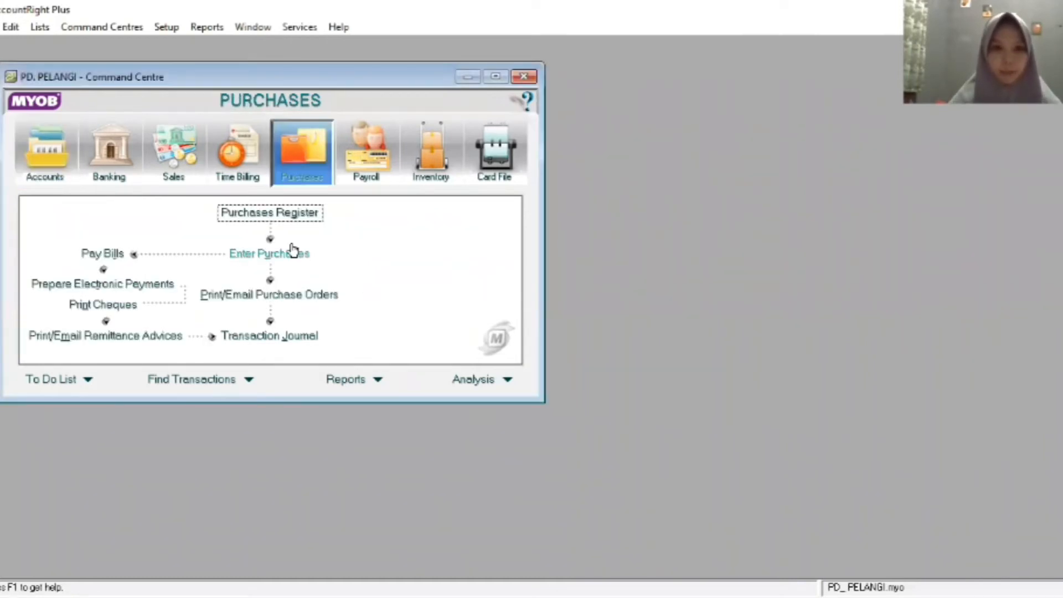
left_click(290, 254)
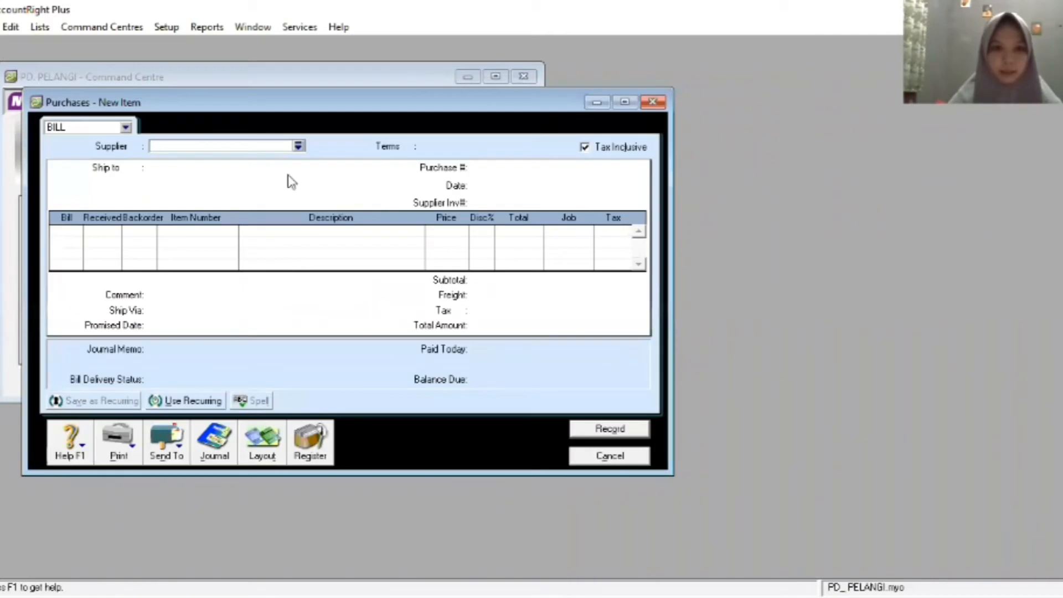
left_click(297, 145)
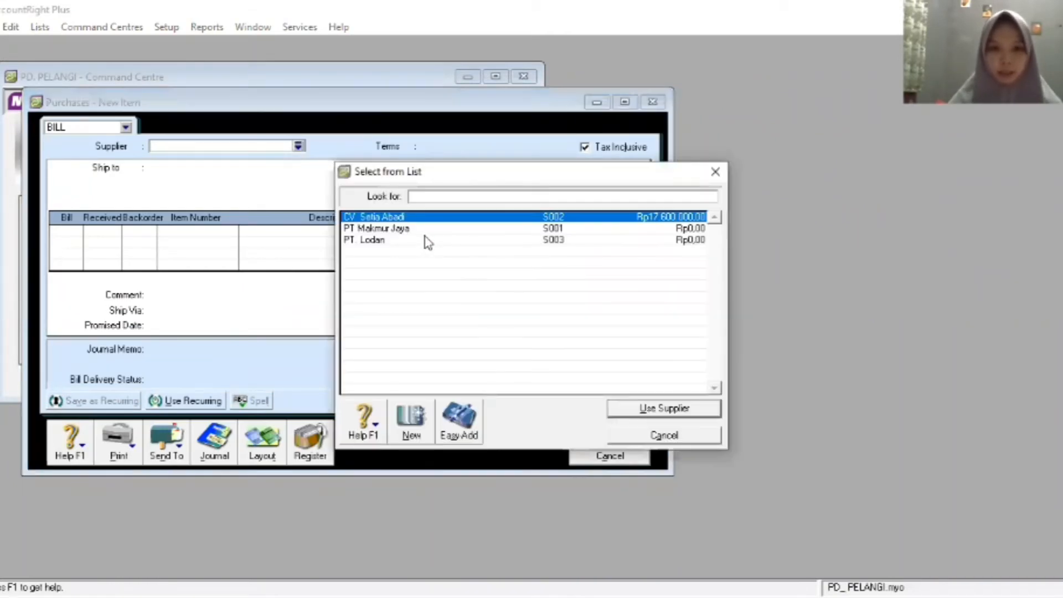
left_click(428, 242)
left_click(666, 410)
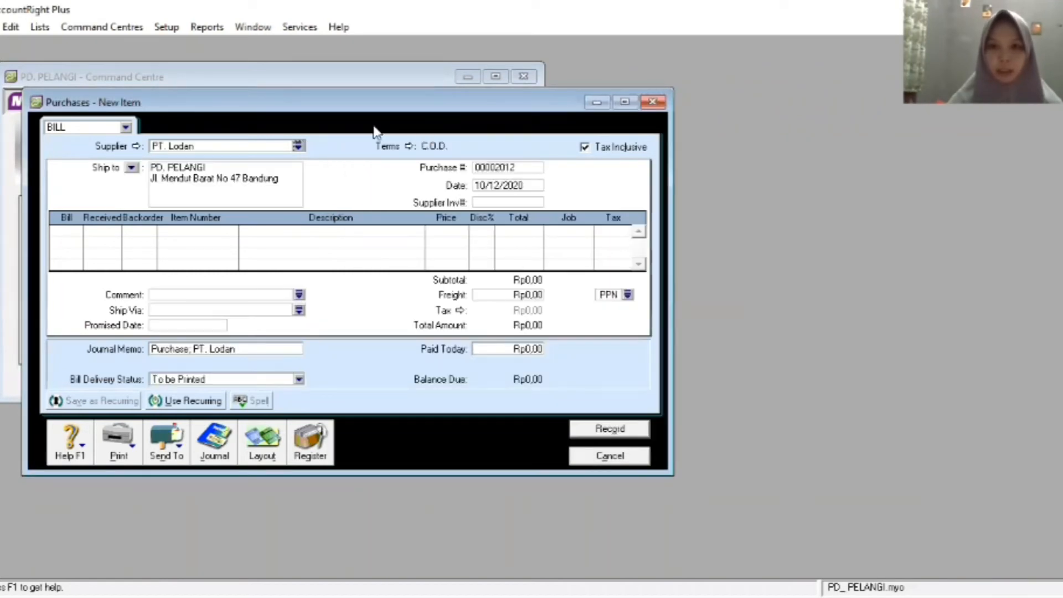
Open the credit terms of PT. Lodan's purchase and show the choices for when payment is due.
left_click(410, 146)
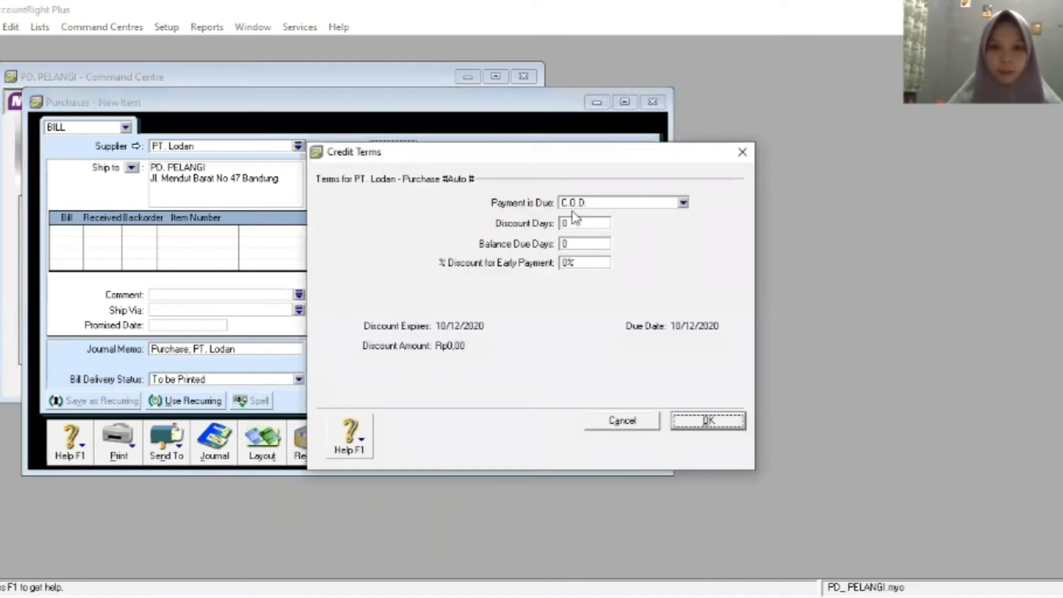
left_click(573, 206)
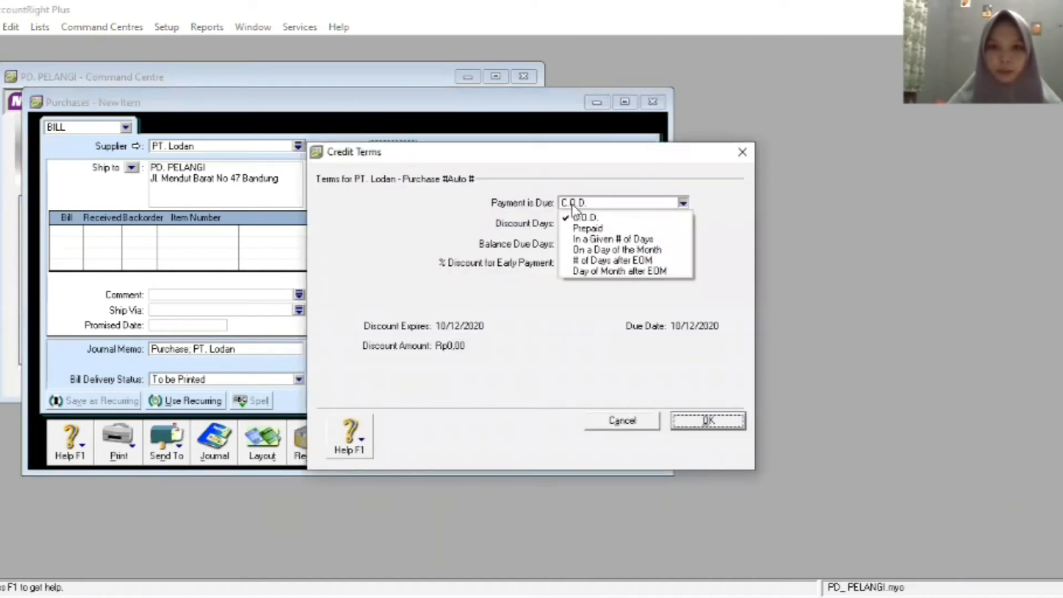
Set the PT. Lodan purchase's credit terms to In a Given # of Days with 30 balance due days.
left_click(588, 240)
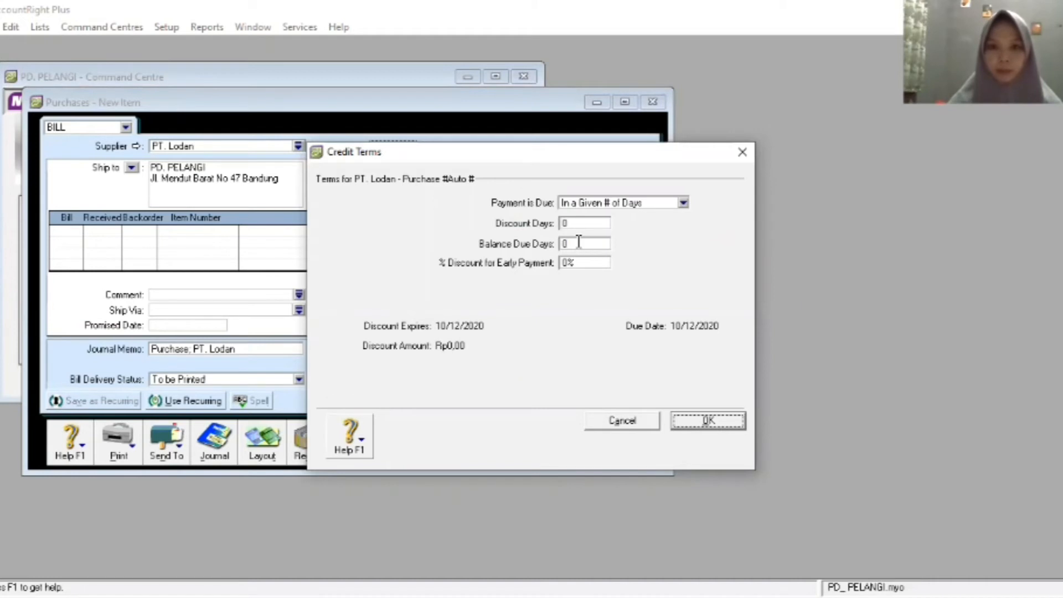
left_click(579, 243)
type("30")
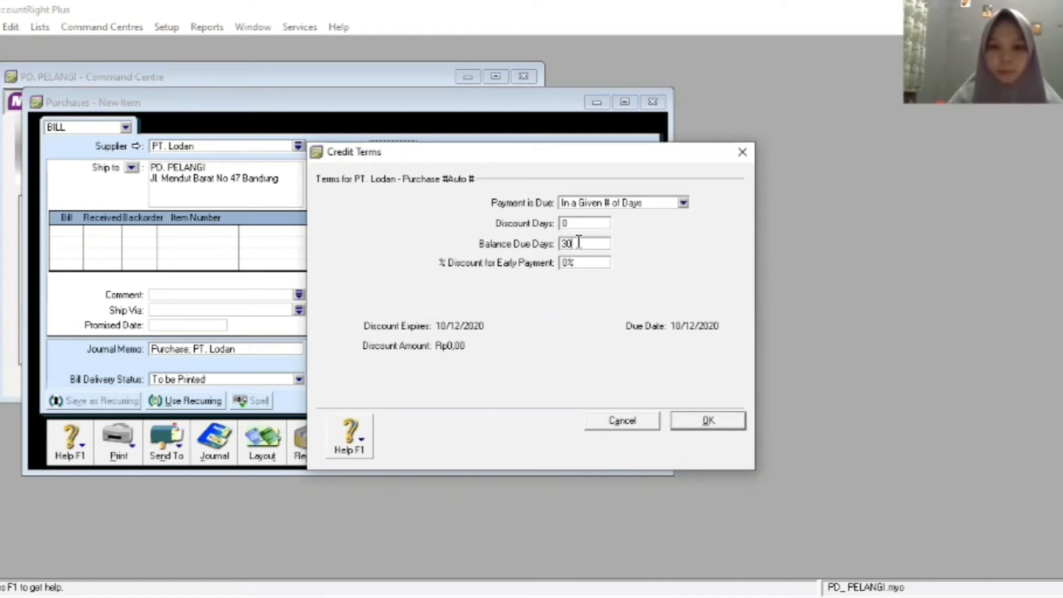
left_click(709, 421)
Replace the automatic purchase number on the PT. Lodan bill with the bill's own number.
double_click(513, 168)
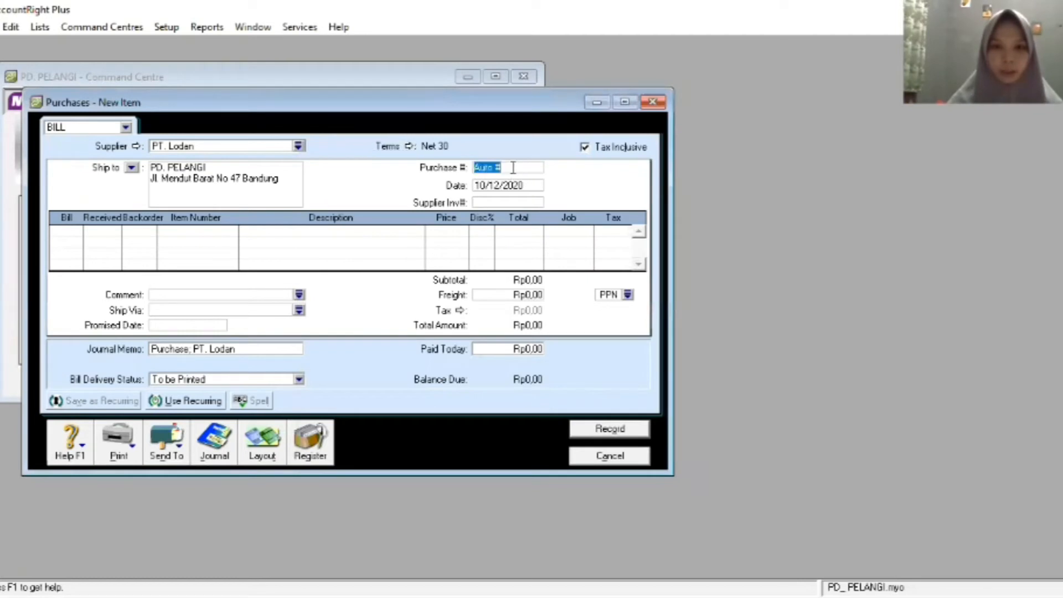
key("BackSpace")
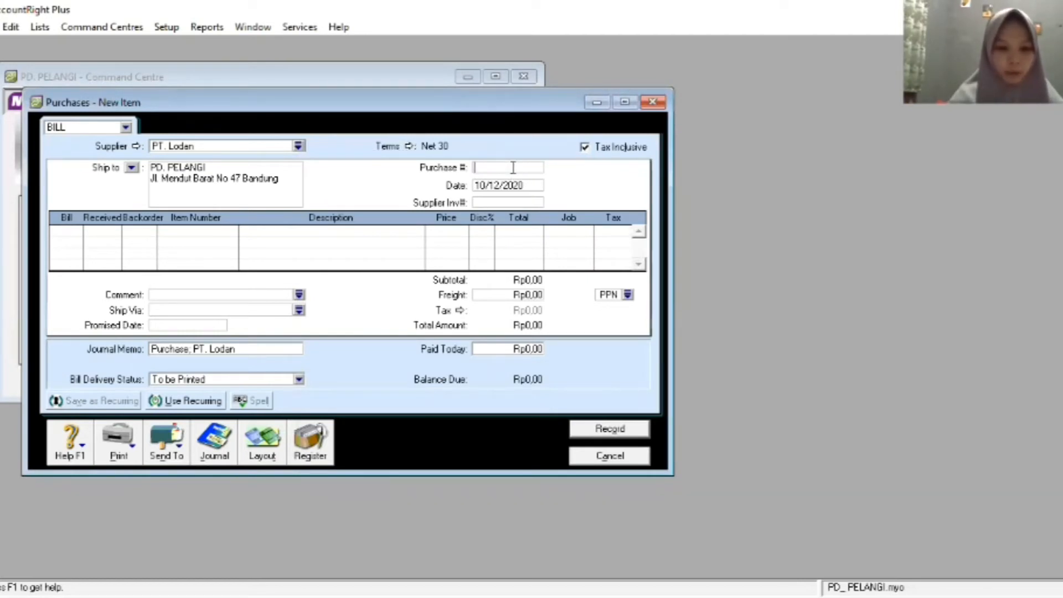
type("F05")
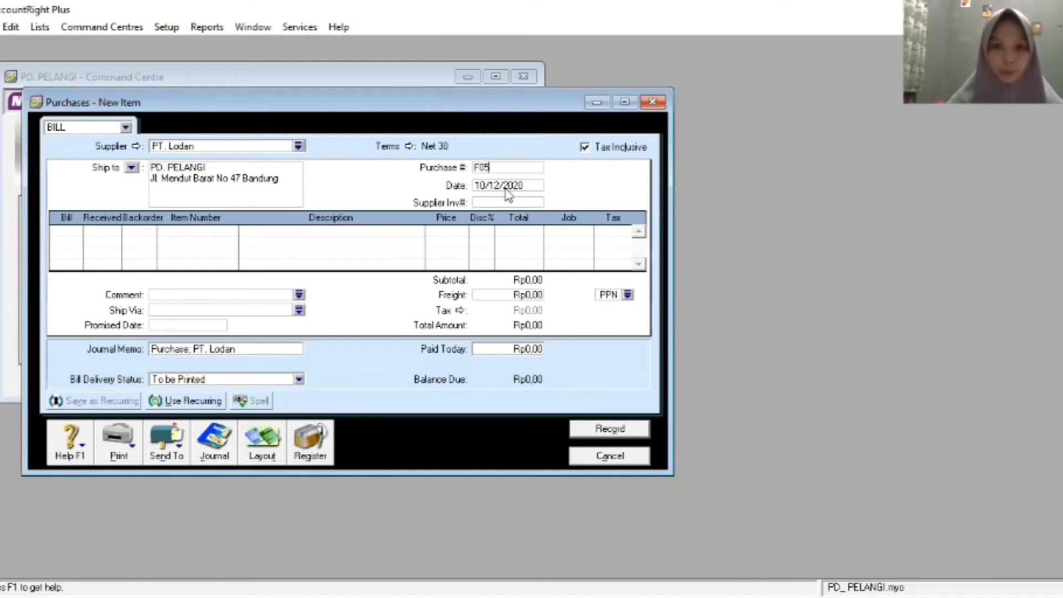
Enter the first bill line with a quantity of 11 for item 1230P.
left_click(66, 229)
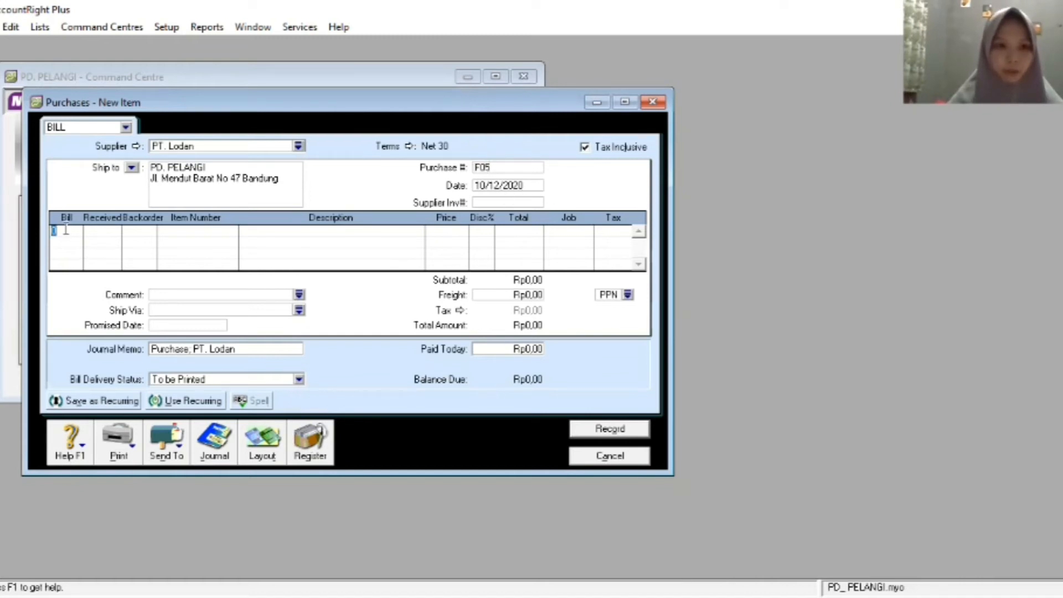
type("11")
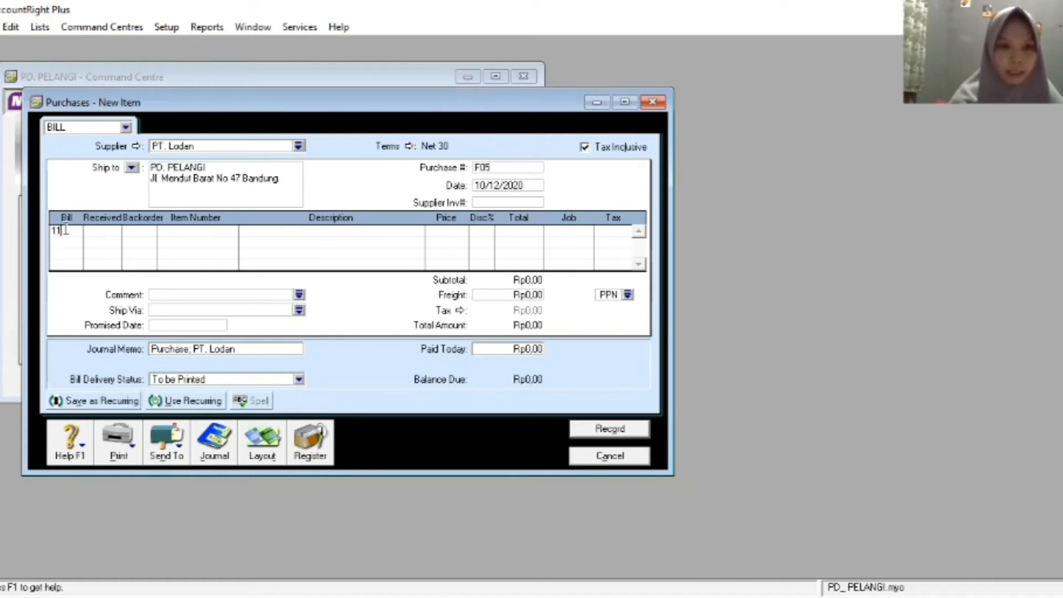
key("Tab")
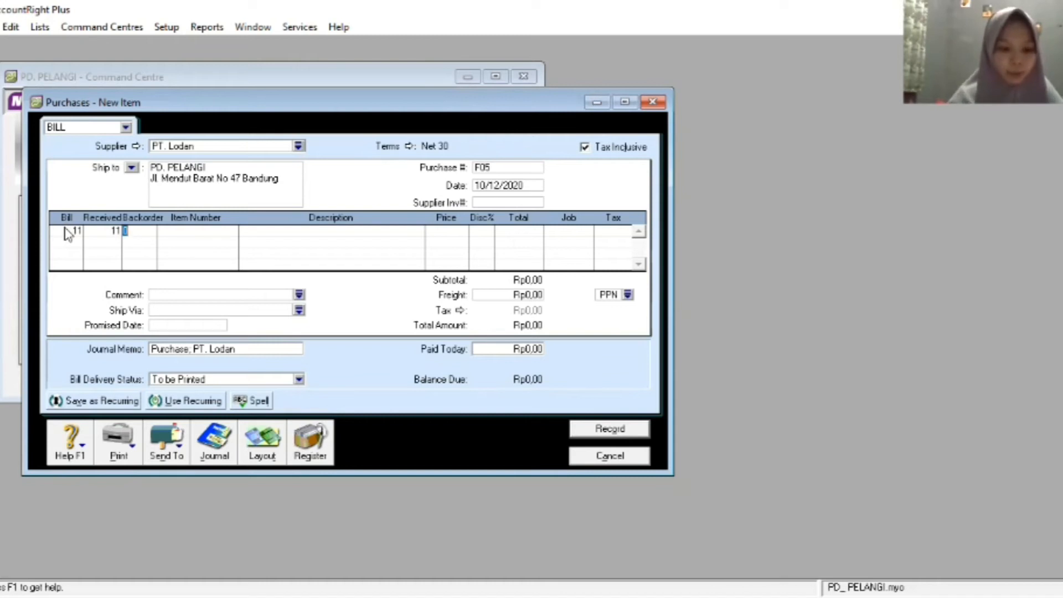
key("Tab")
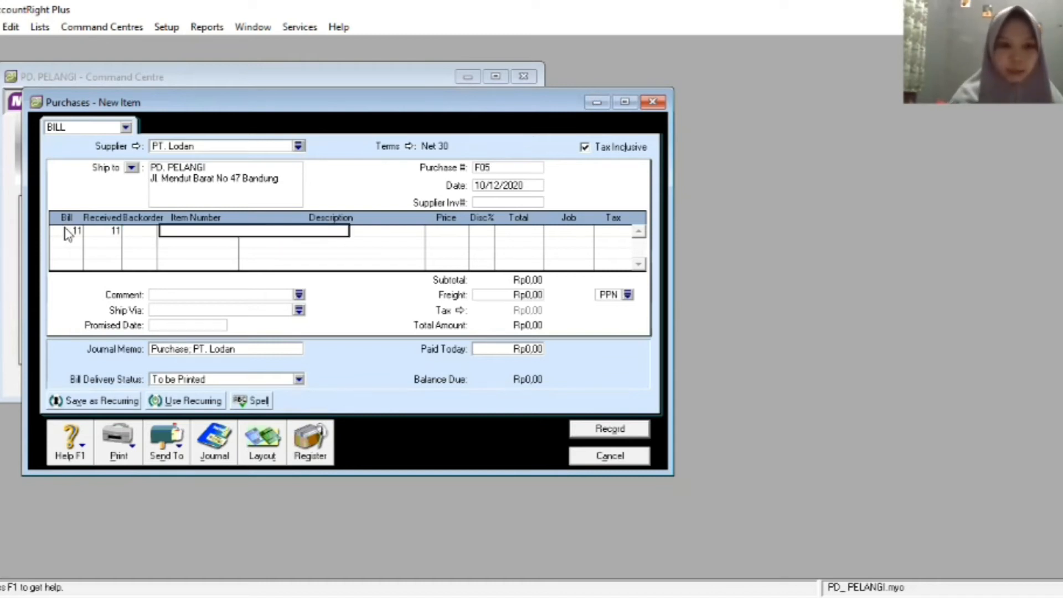
type("123")
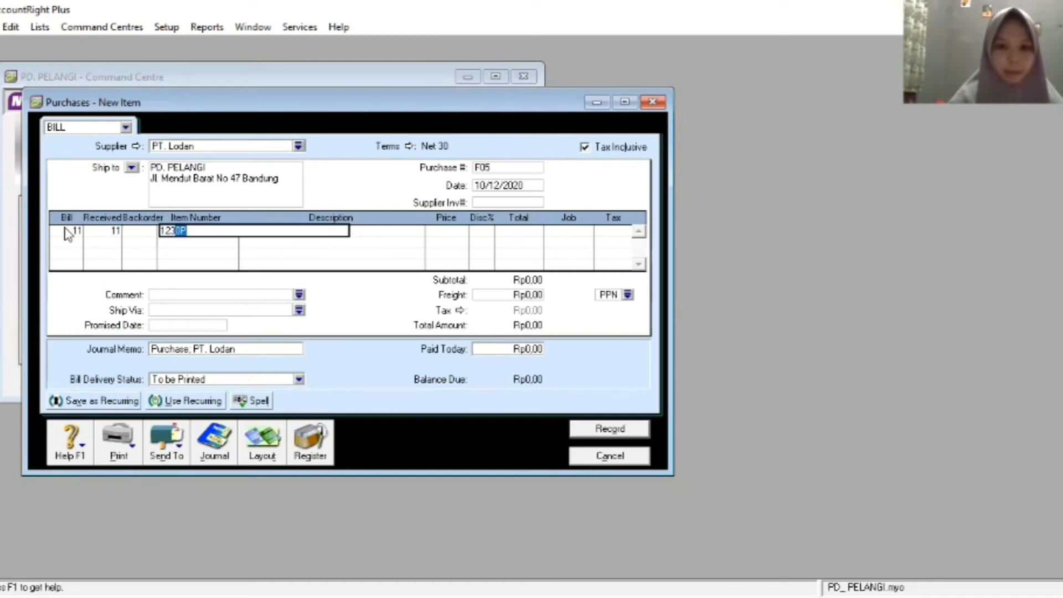
key("Tab")
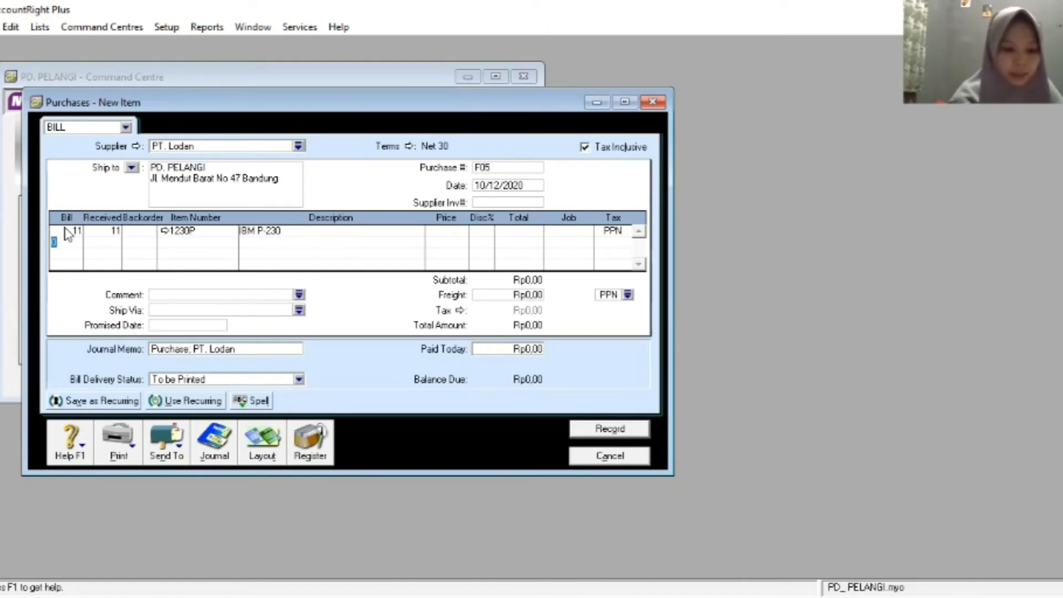
Enter the second bill line with a quantity of 10 for item A60PC.
type("1")
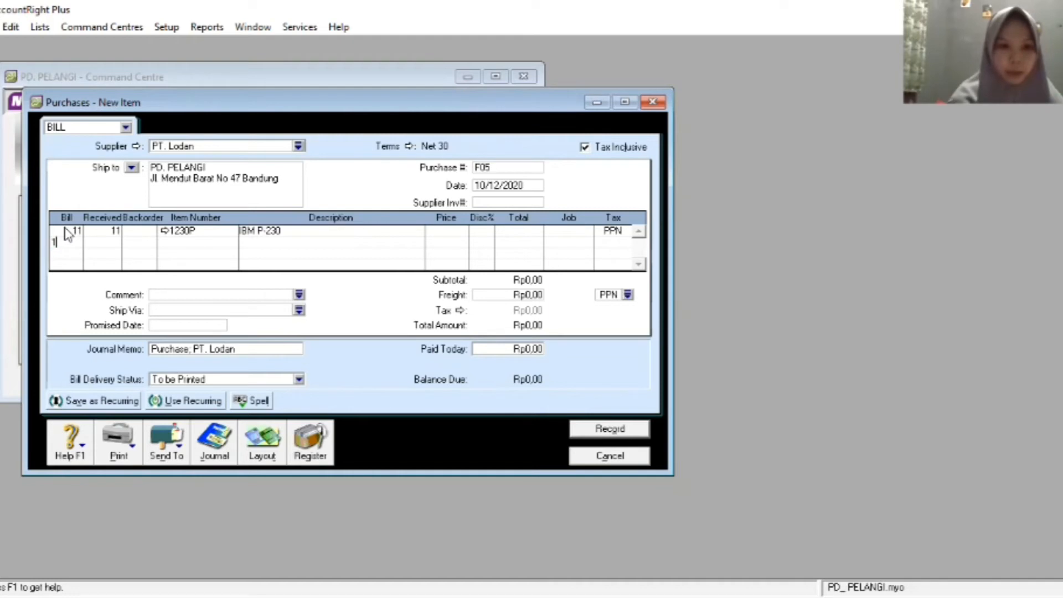
type("0")
key("Tab")
key("Tab")
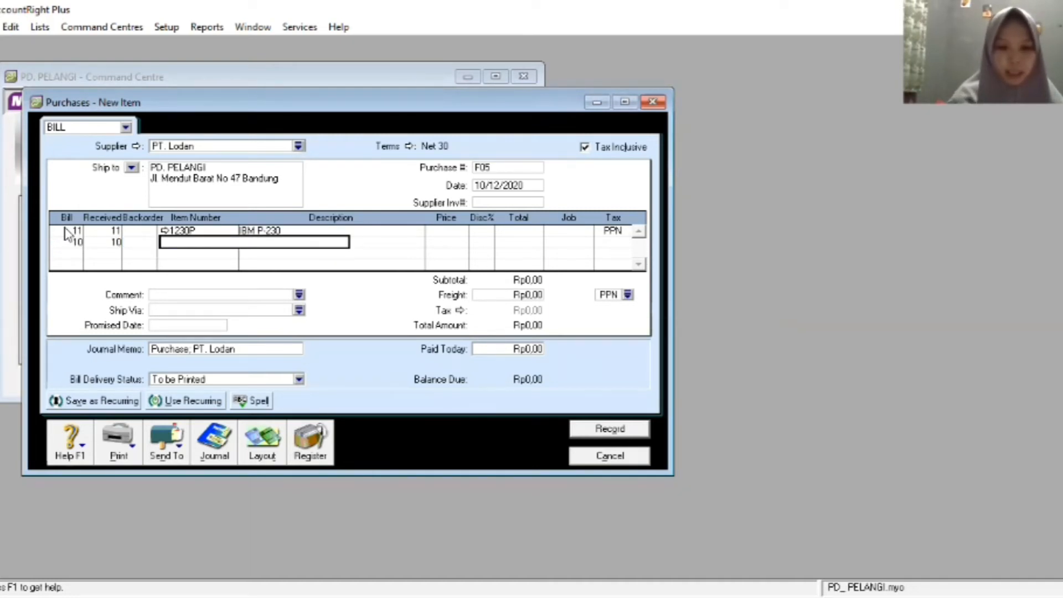
type("A60PC")
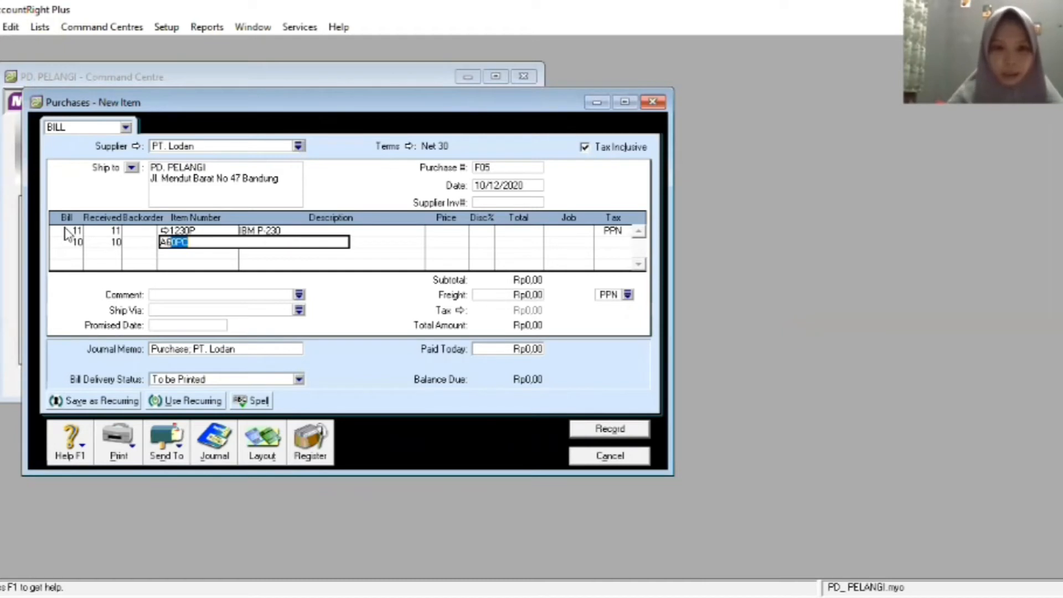
key("Return")
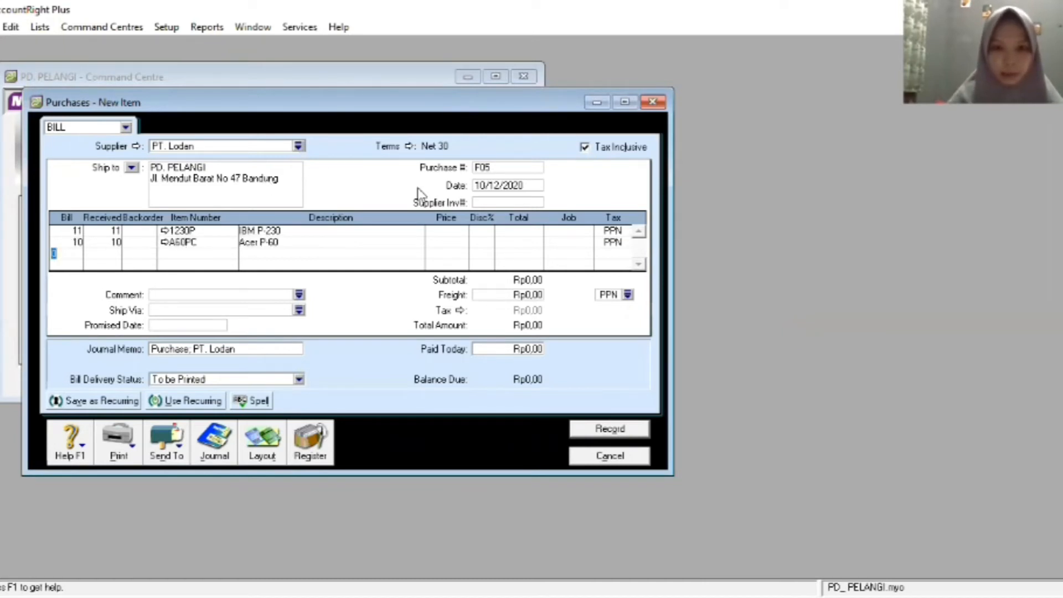
Set the unit prices to Rp16.000.000 for the IBM P-230 and Rp12.500.000 for the Acer P-60.
left_click(460, 231)
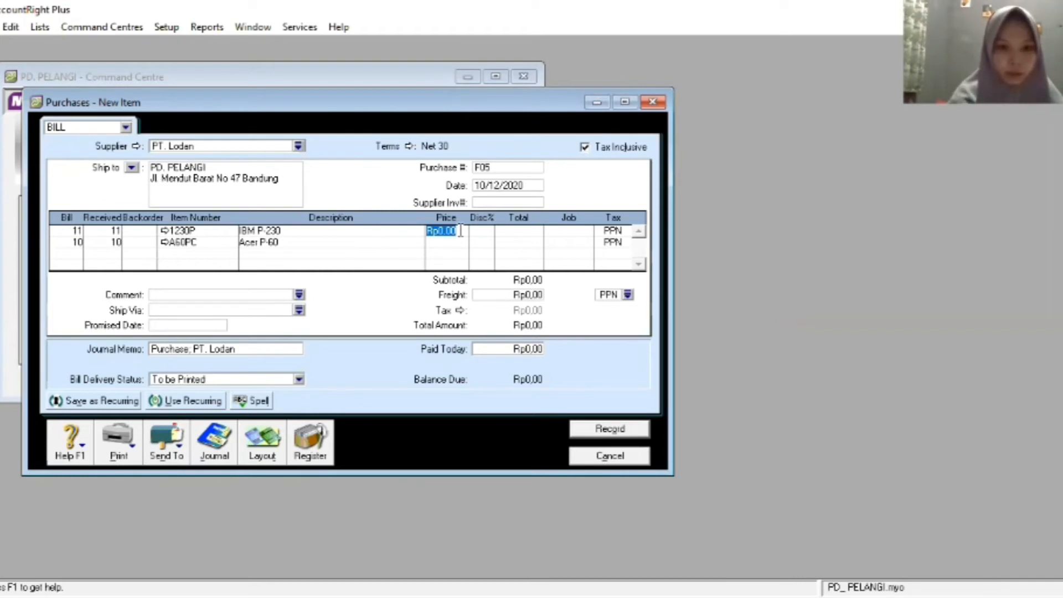
type("16")
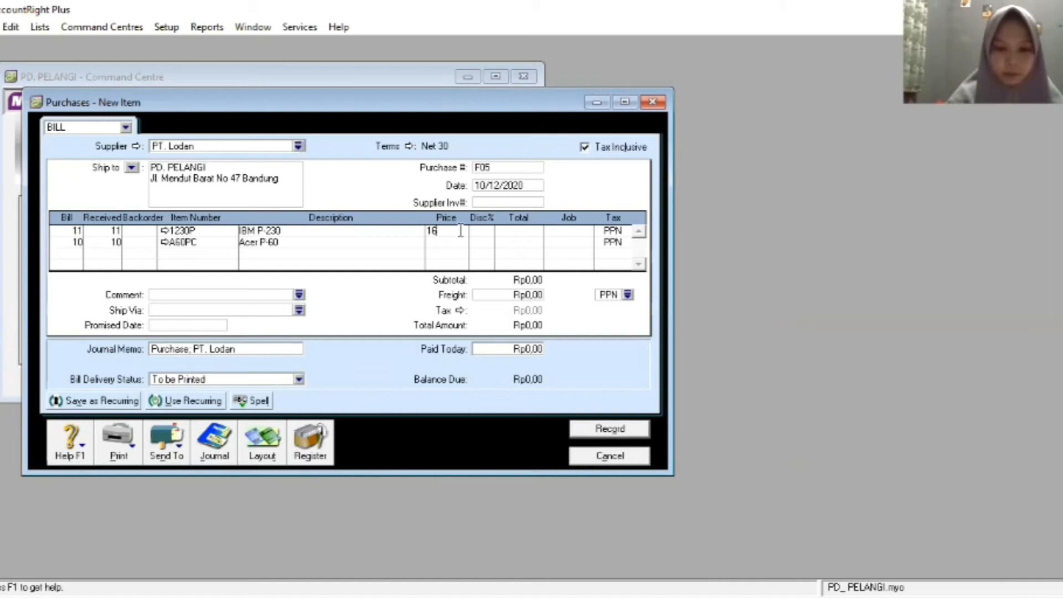
type(".000.000")
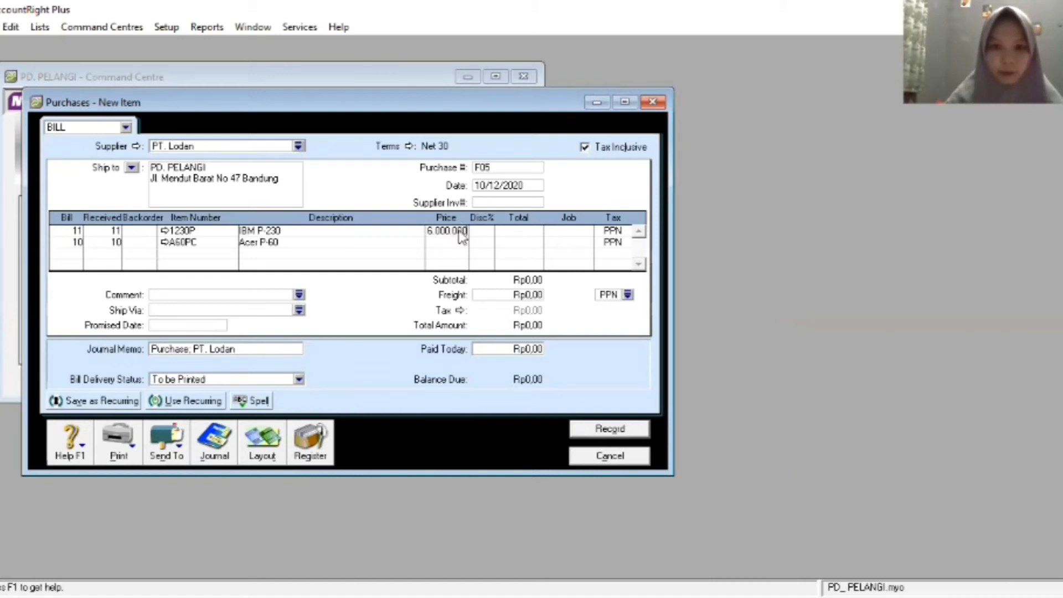
left_click(459, 237)
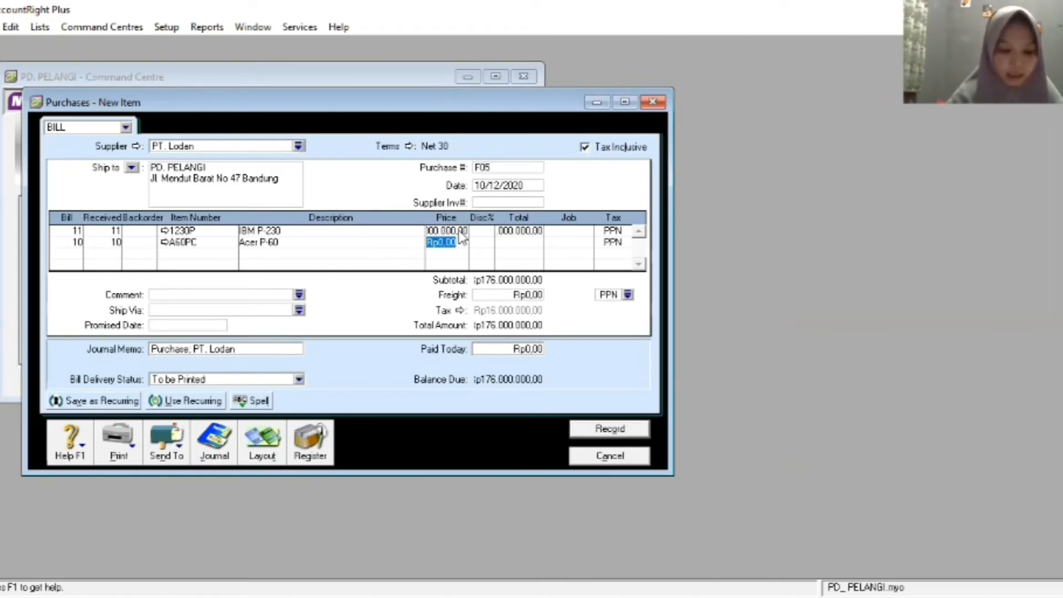
type("1")
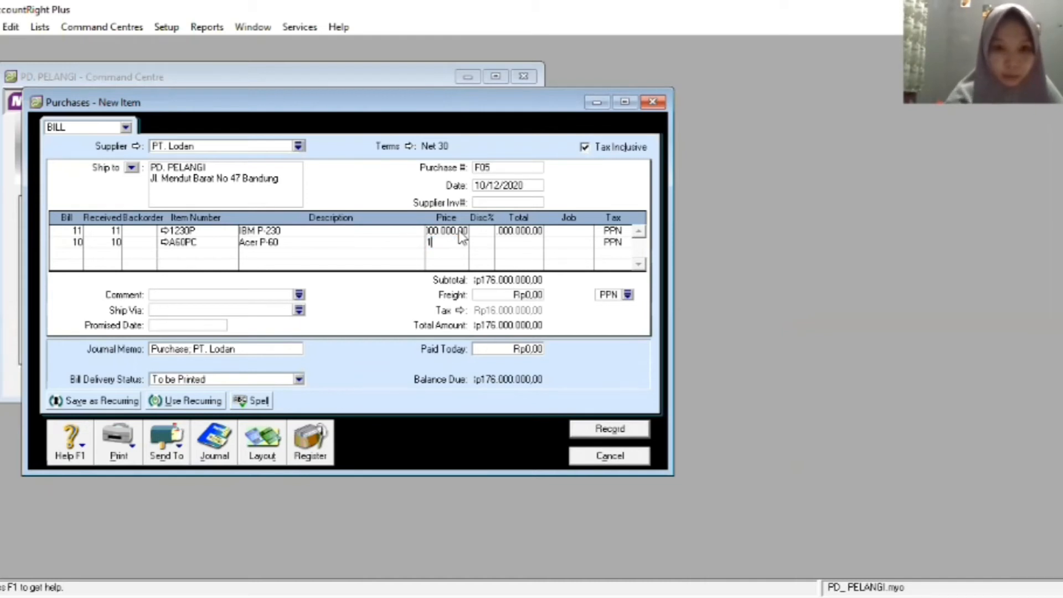
type("2.500.")
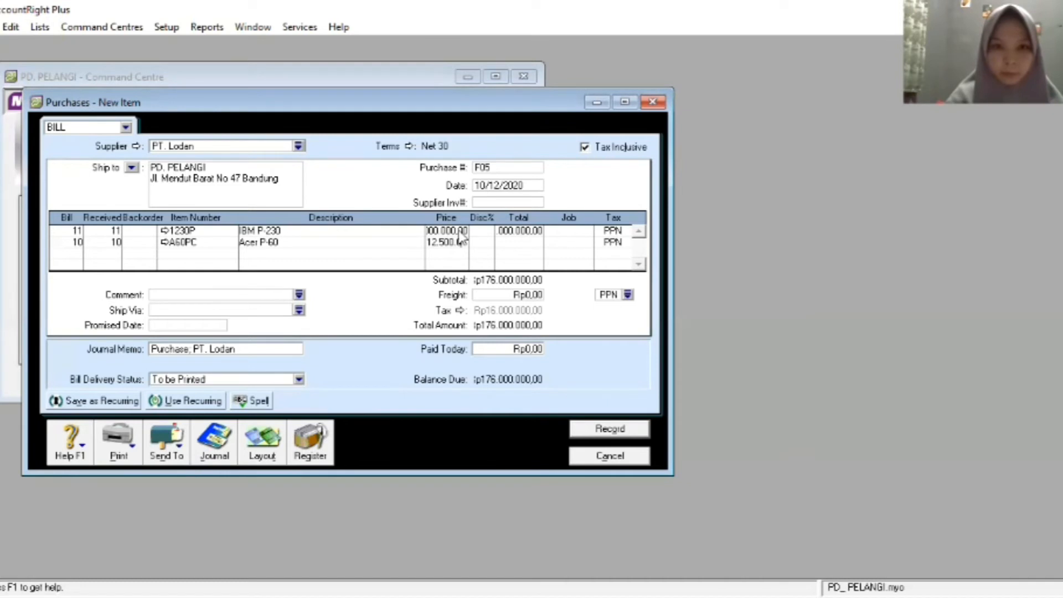
type("0")
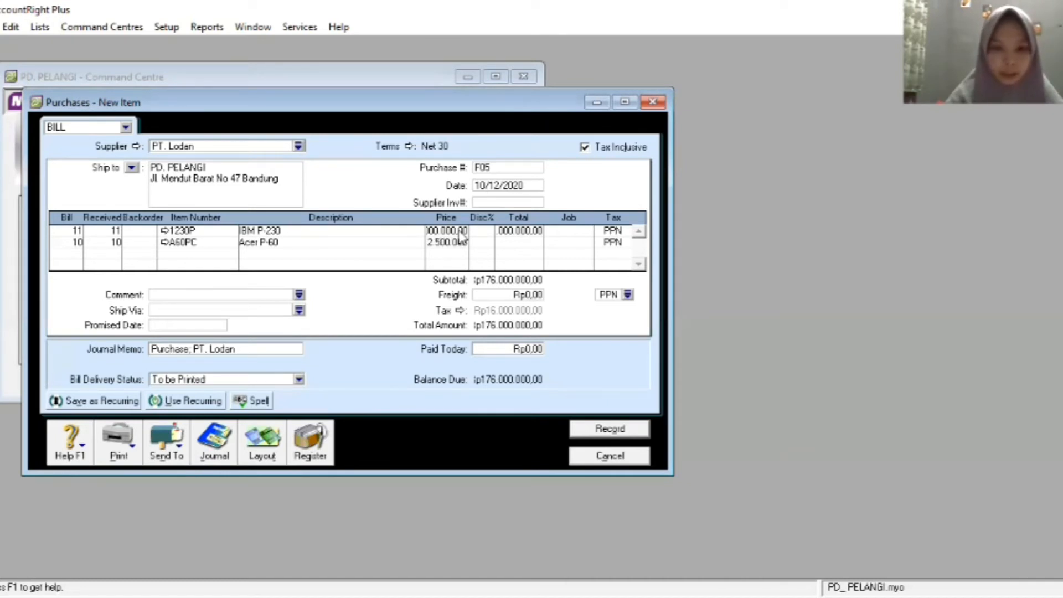
key("Return")
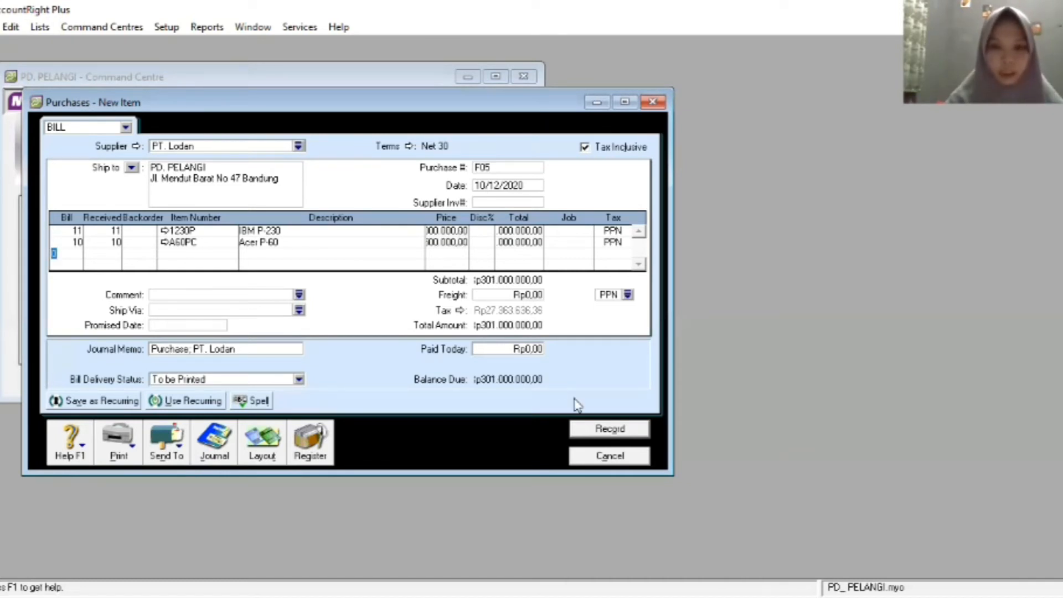
Record the PT. Lodan bill, declining the suggested tax code change, and close the purchase entry form.
left_click(603, 430)
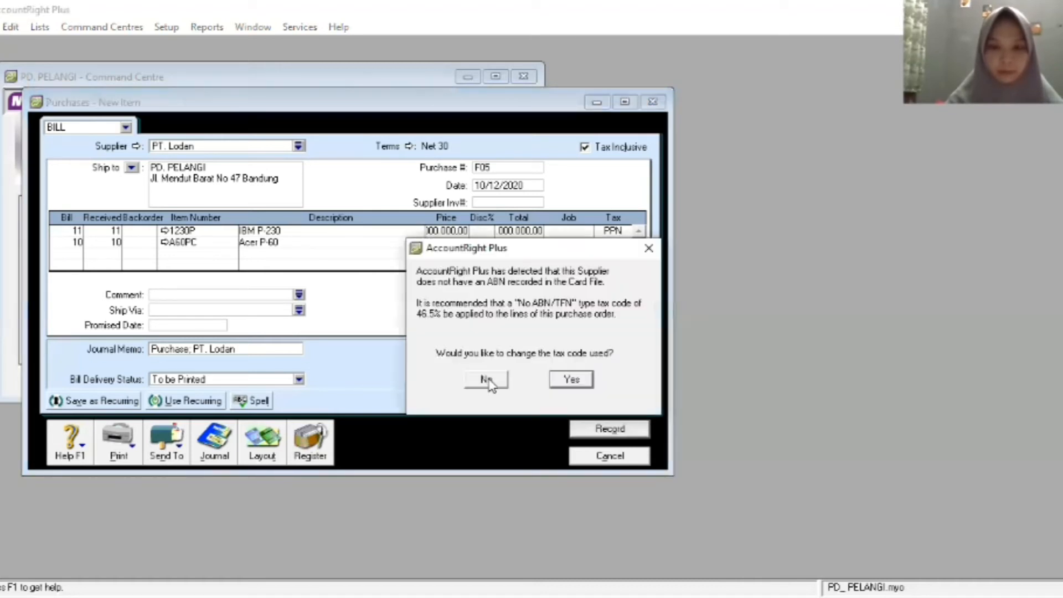
left_click(489, 385)
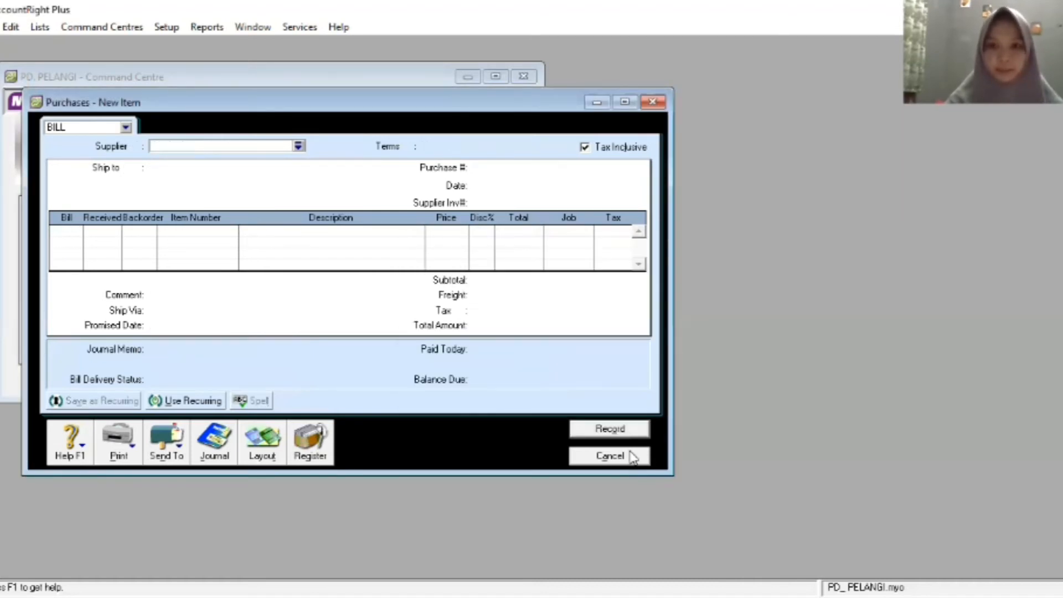
left_click(609, 456)
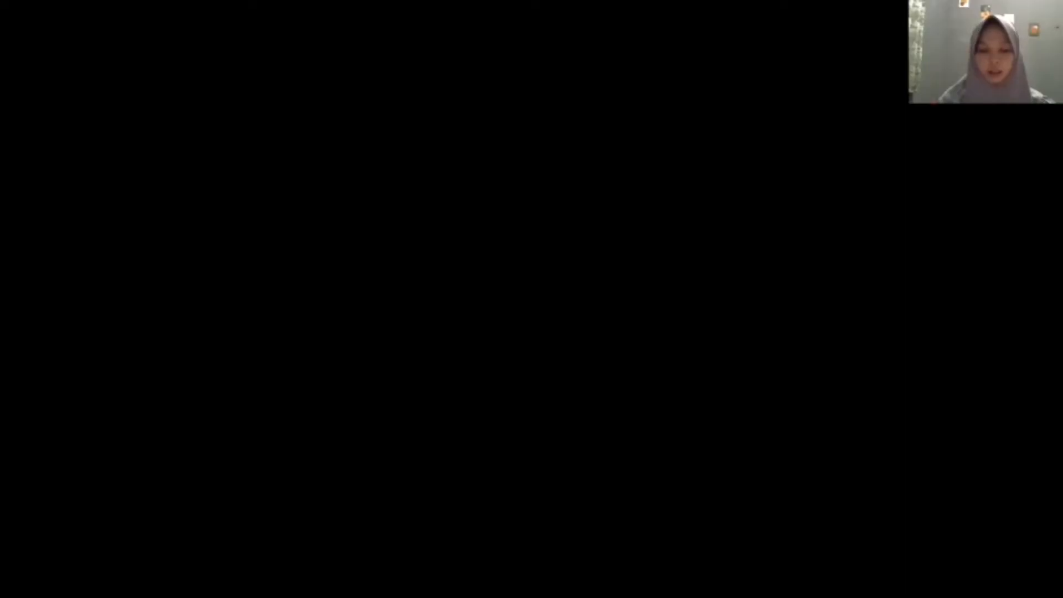
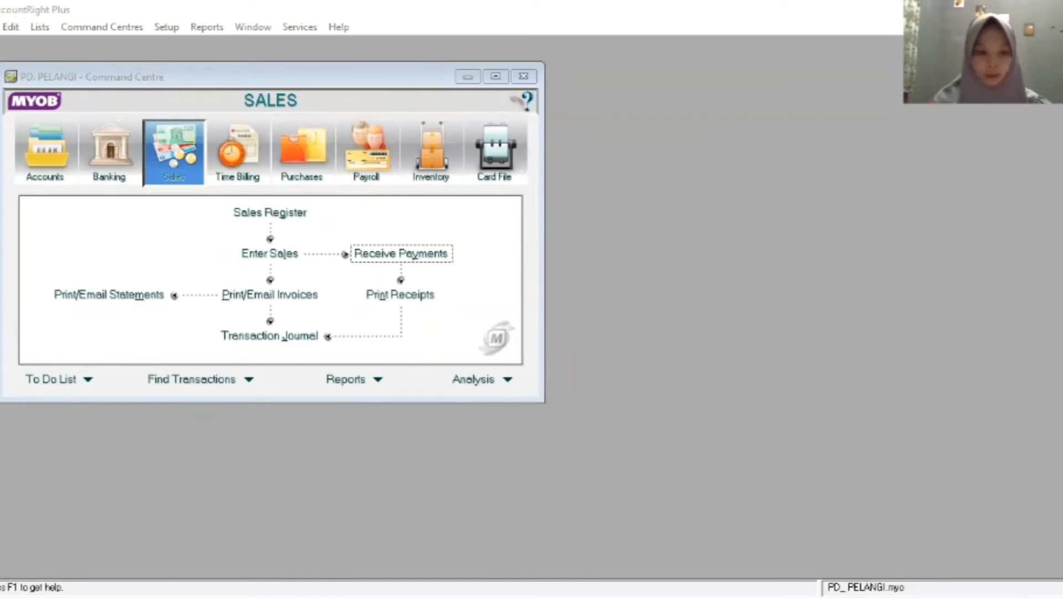
Start a customer payment receipt in Receive Payments and choose Trans Computer as the customer.
left_click(165, 166)
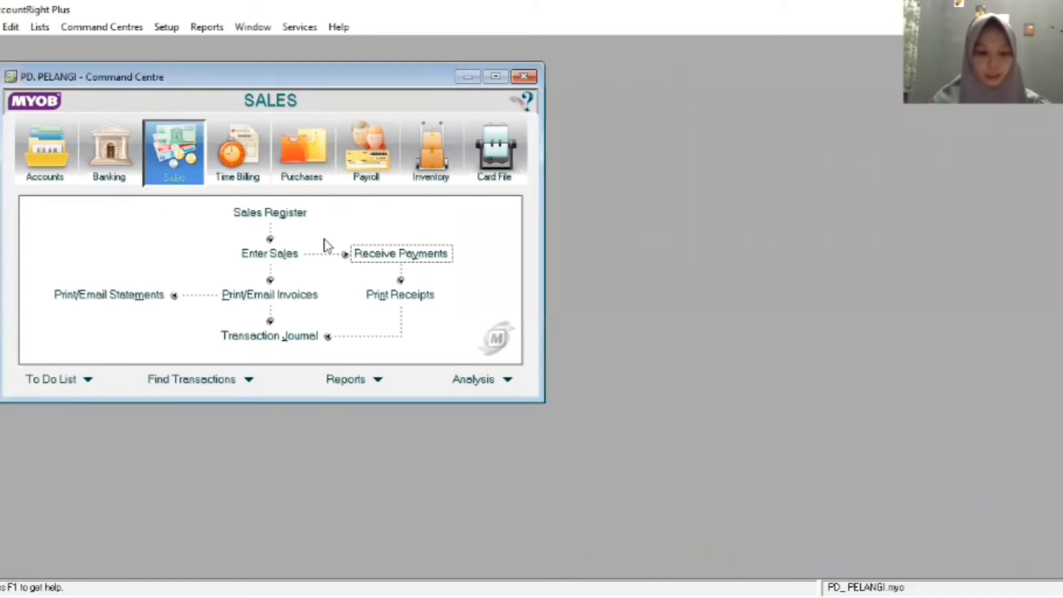
left_click(431, 256)
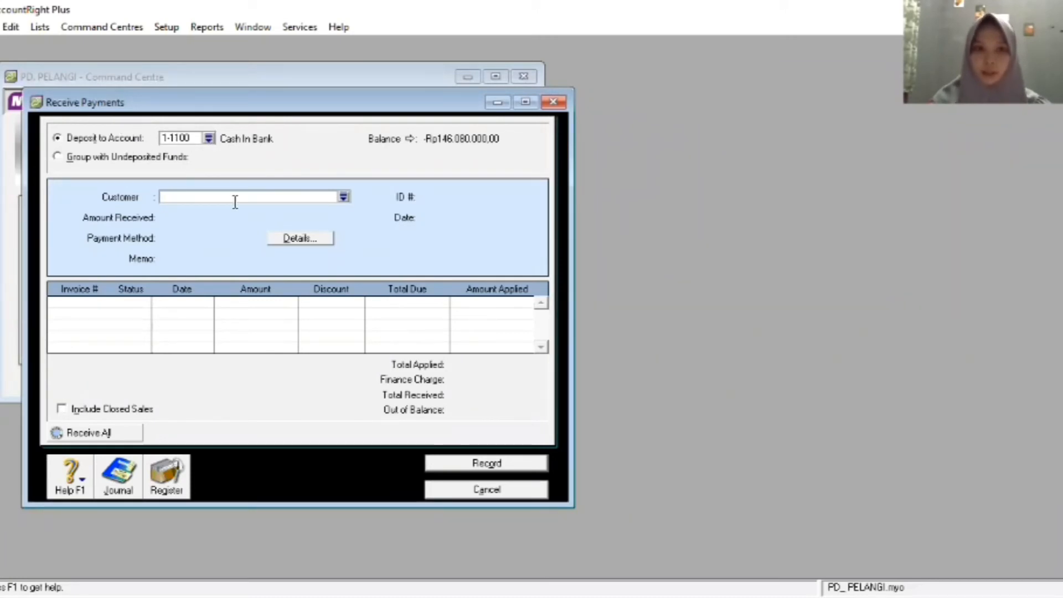
left_click(344, 198)
left_click(376, 252)
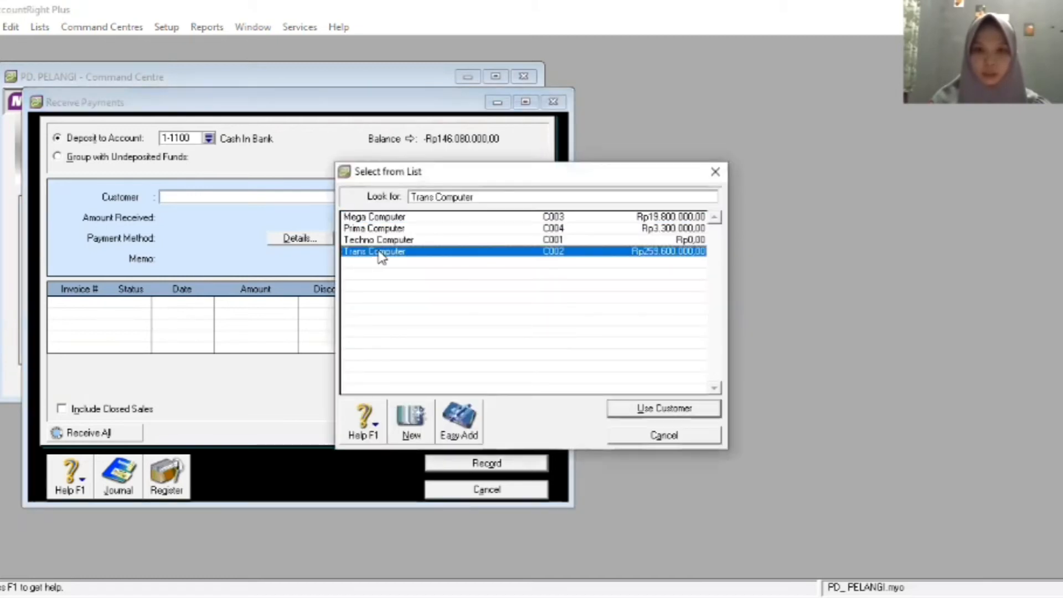
left_click(656, 408)
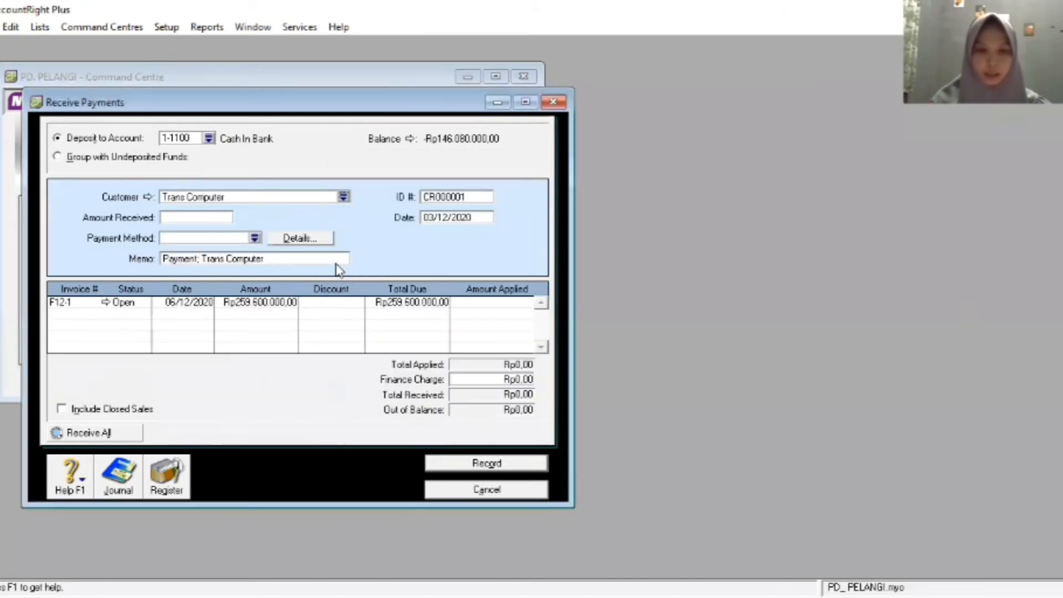
Replace the automatic ID on the Trans Computer payment with the receipt's document number.
left_click(436, 197)
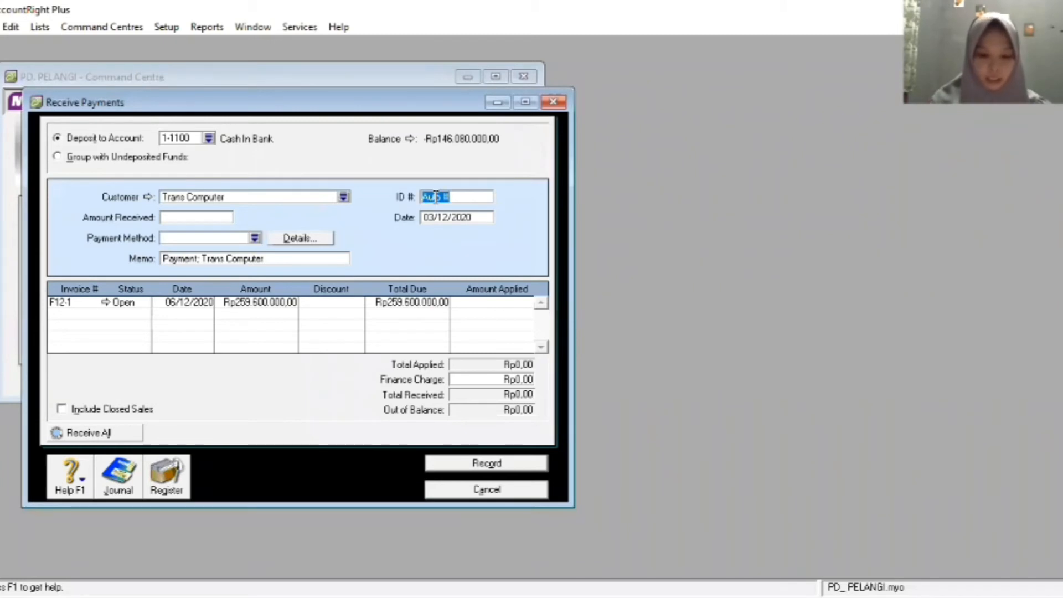
key("BackSpace")
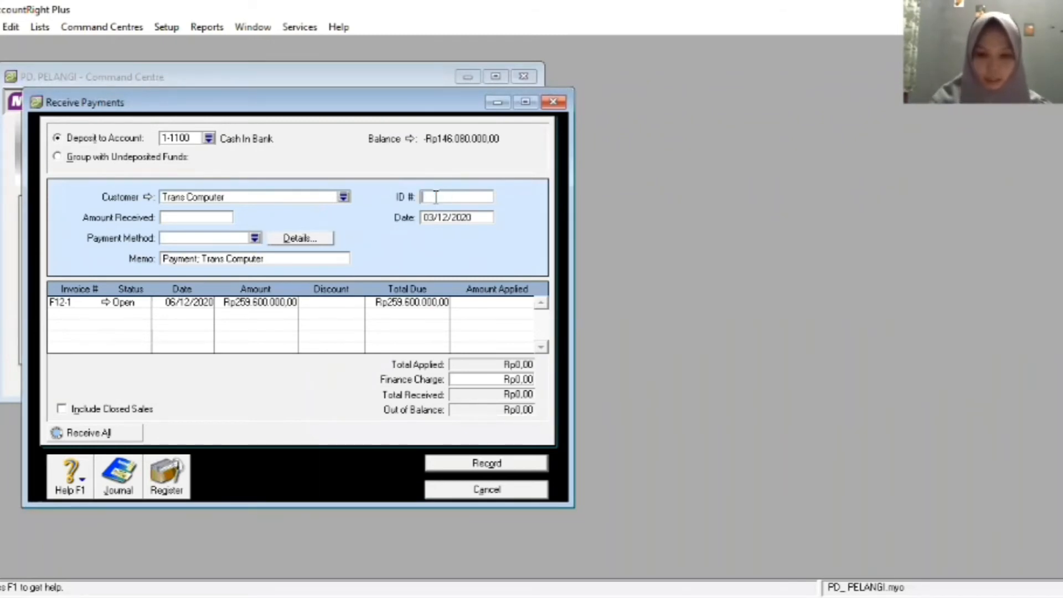
type("BK")
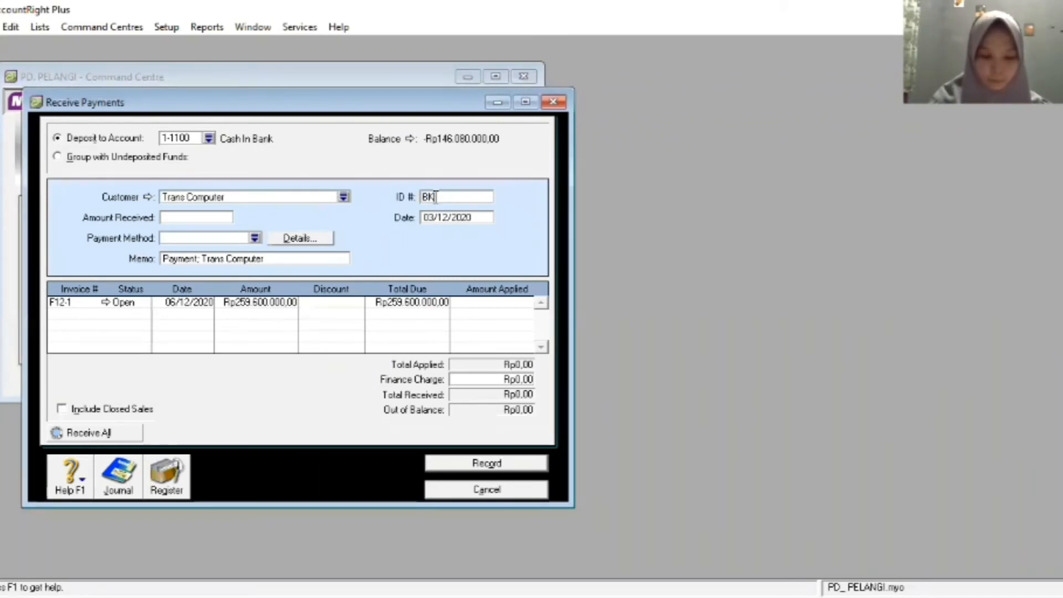
type("/12")
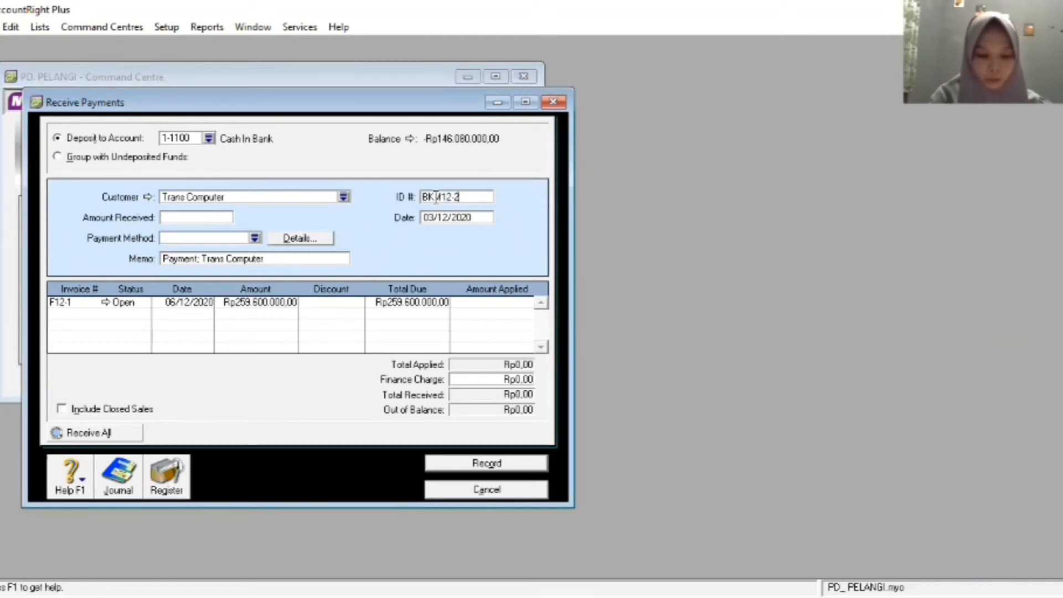
Complete the Trans Computer receipt's ID as BKM12-2 and set its date to 12/12/2020.
type("-2")
double_click(443, 217)
key("BackSpace")
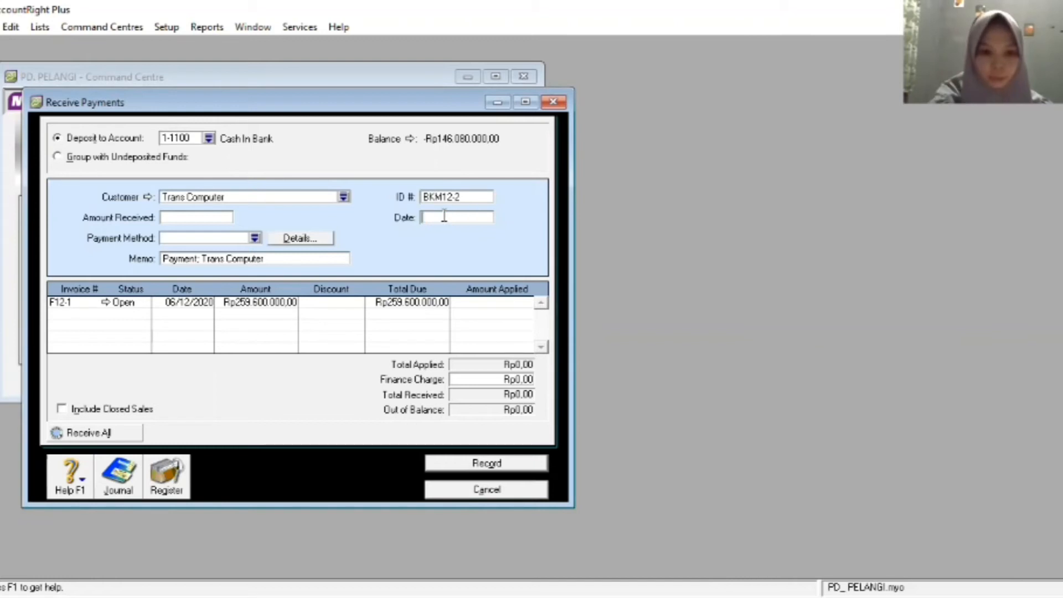
type("12")
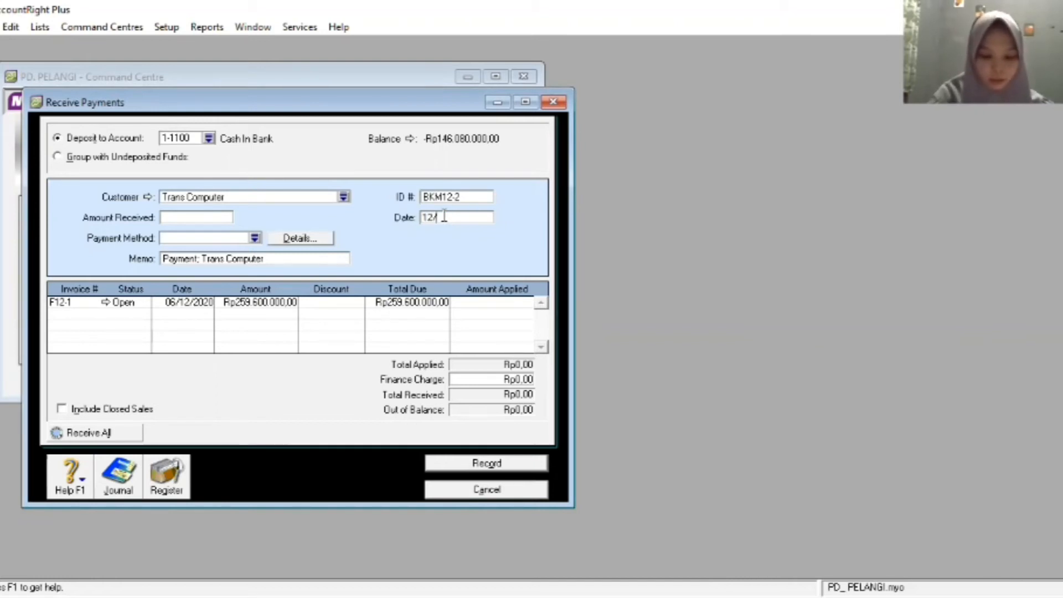
type("/12/")
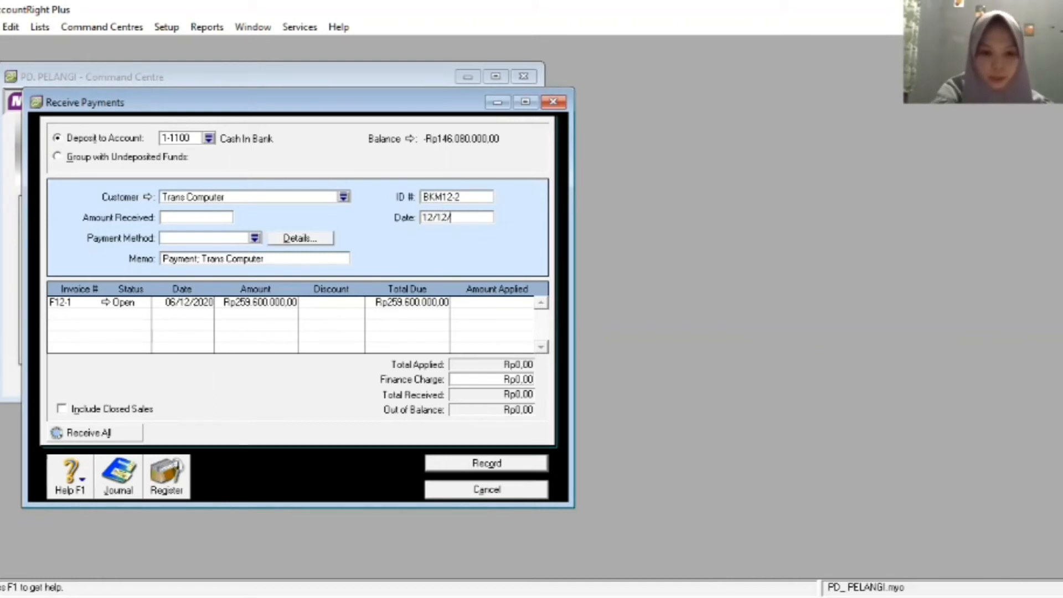
type("2020")
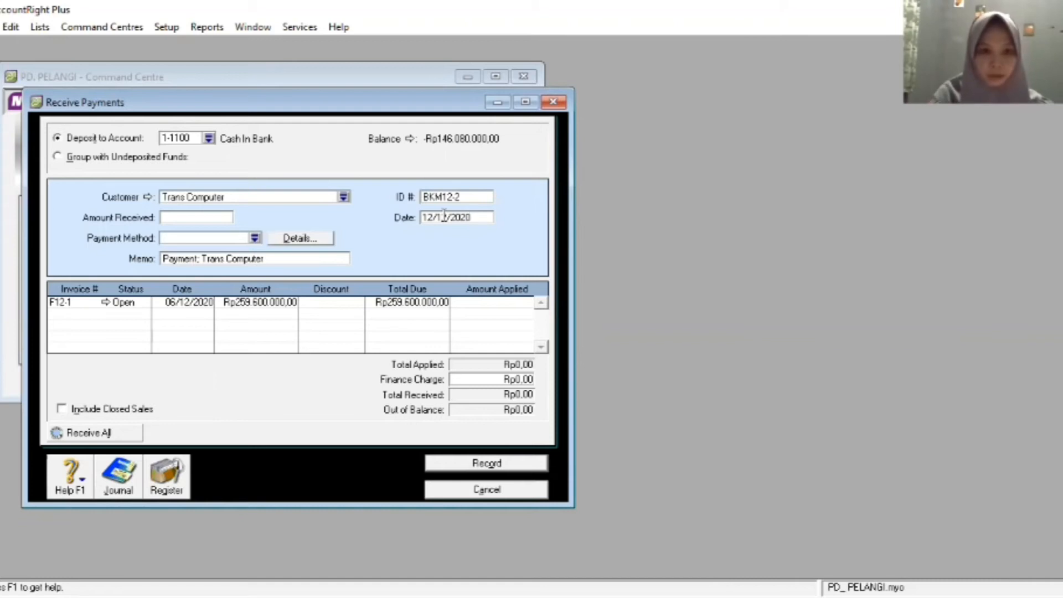
Enter Rp231.000.000 as the amount received from Trans Computer and choose Cheque as the payment method.
left_click(196, 217)
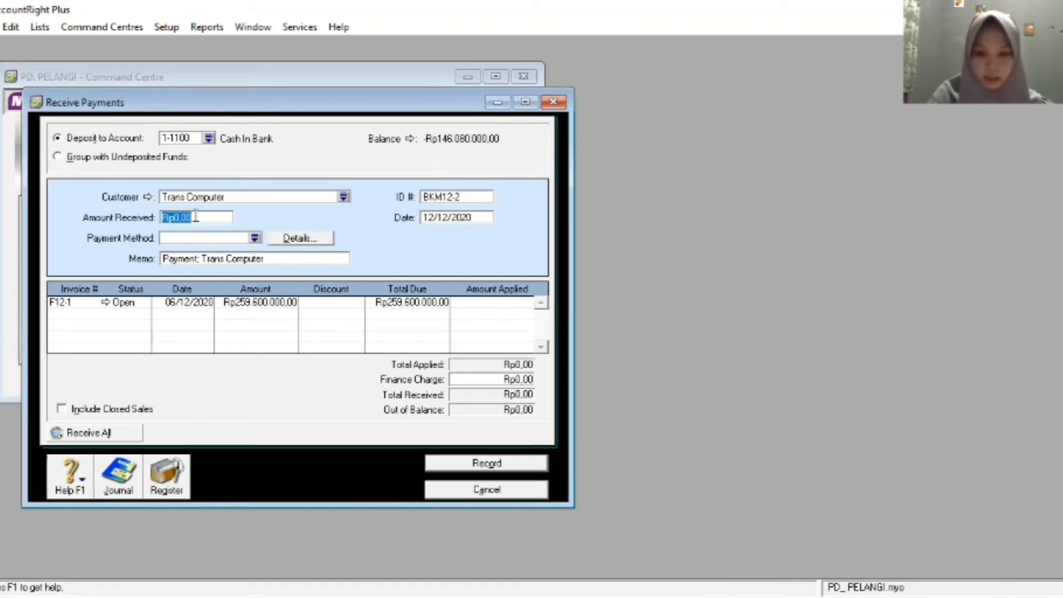
key("BackSpace")
type("231")
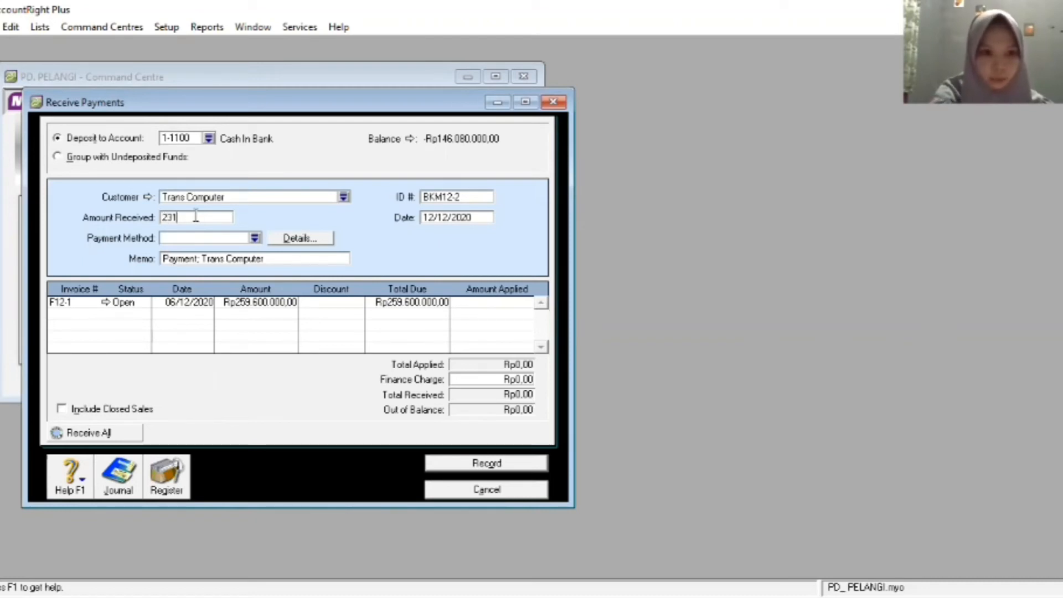
type("000")
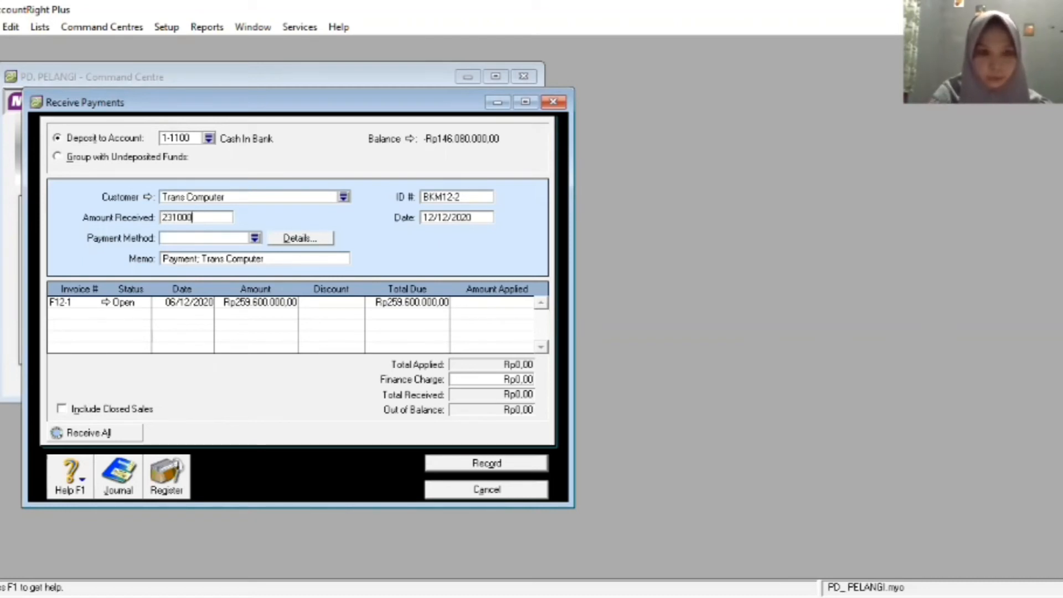
type("000")
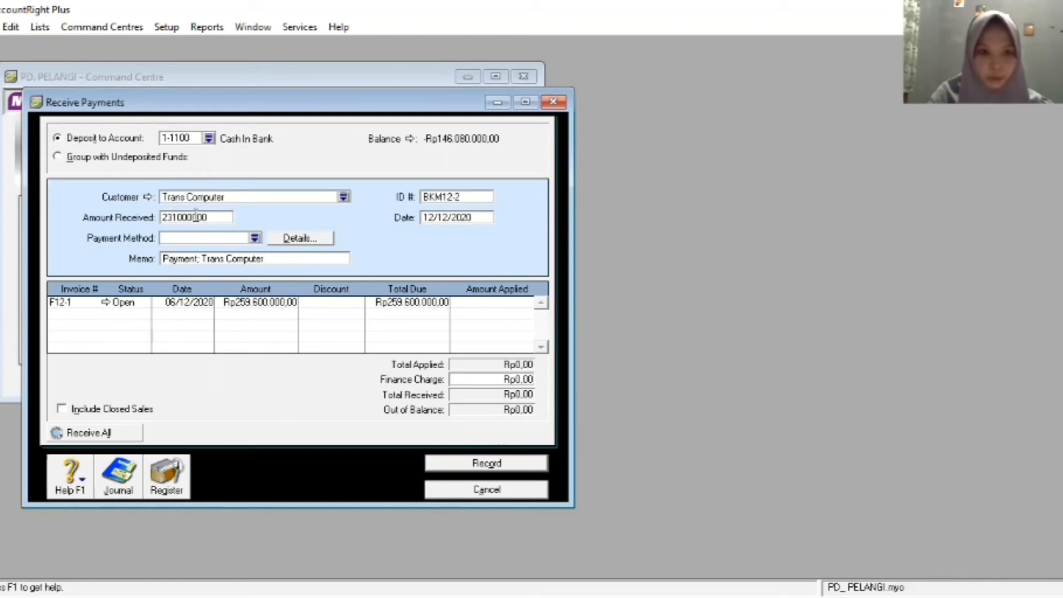
left_click(258, 239)
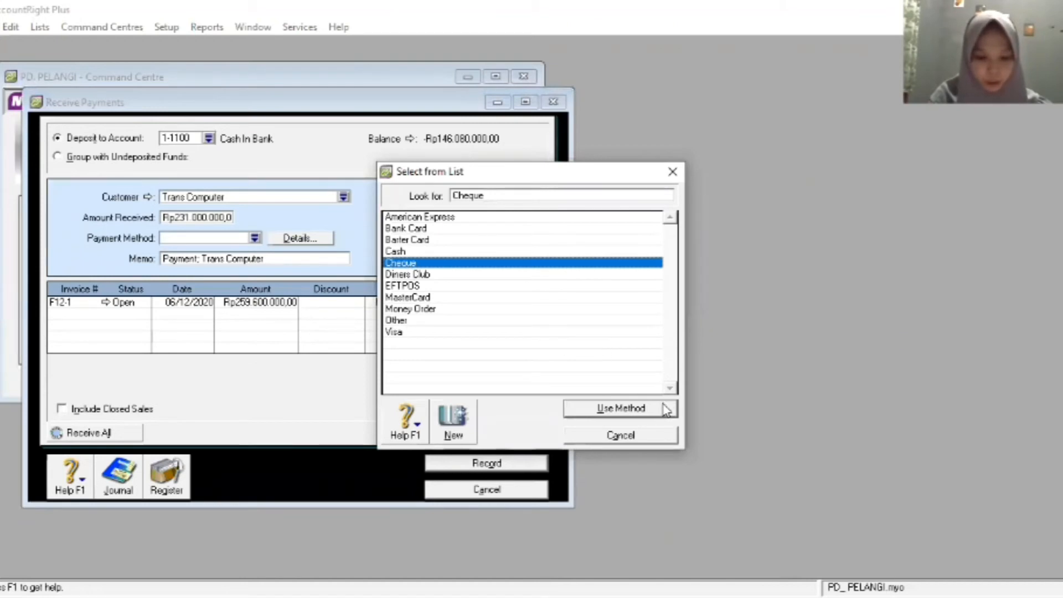
left_click(666, 410)
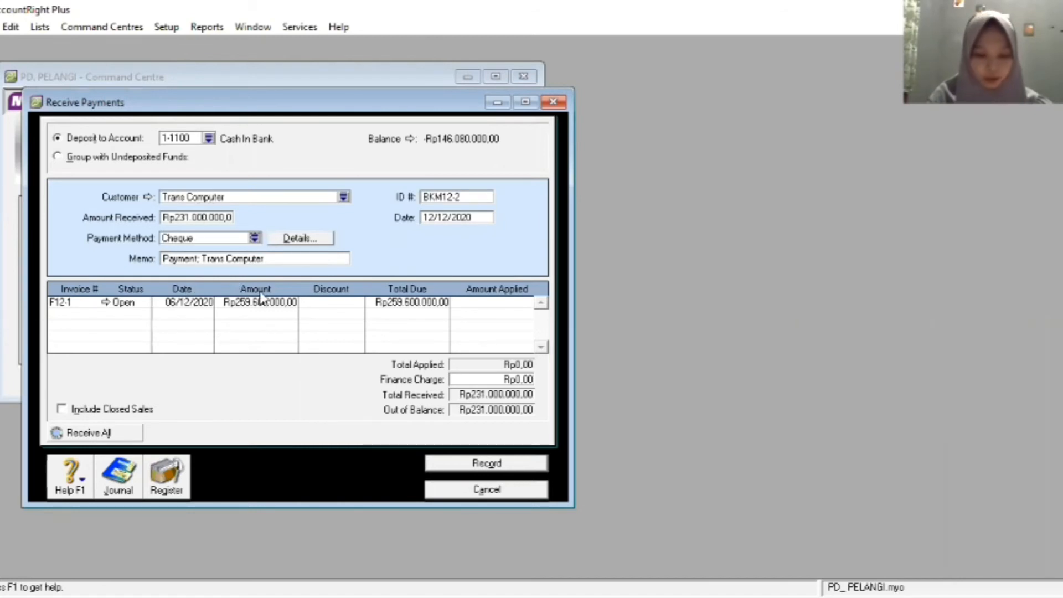
Apply Rp231.000.000 to invoice F12-1 without a discount and record the Trans Computer payment.
left_click(335, 302)
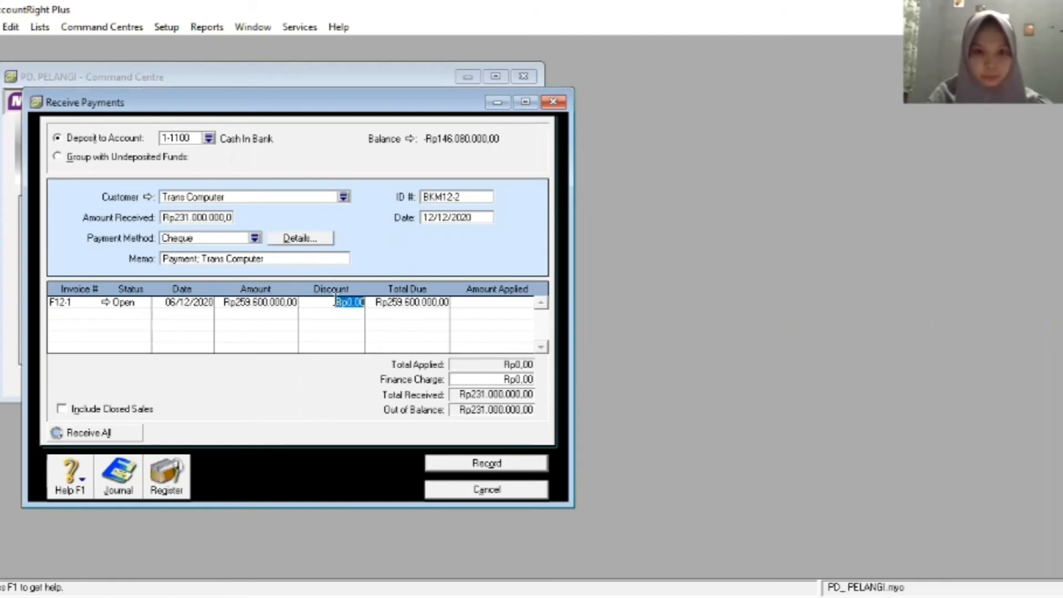
left_click(476, 302)
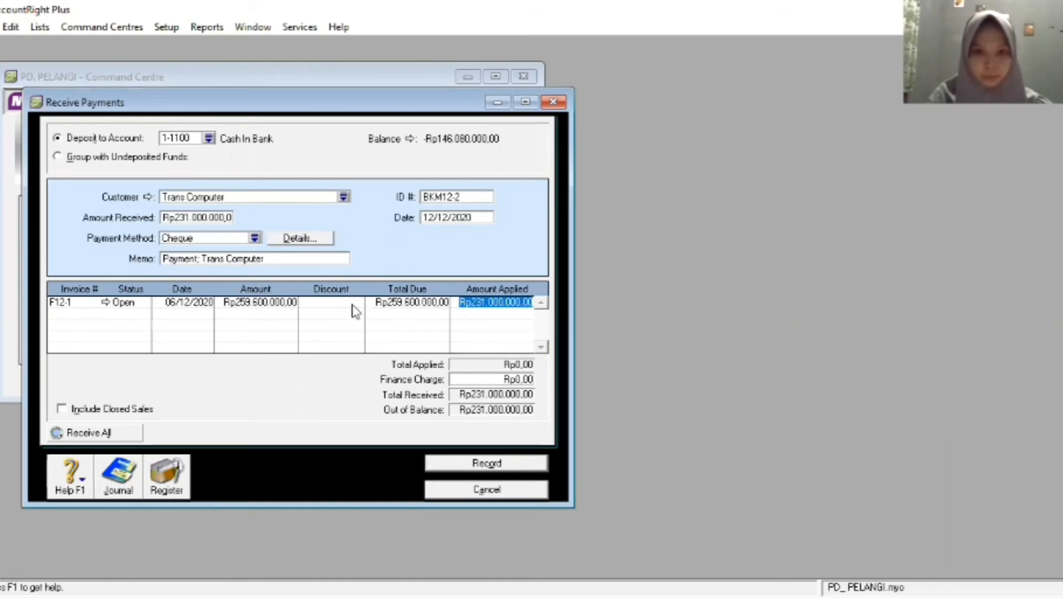
key("shift+Tab")
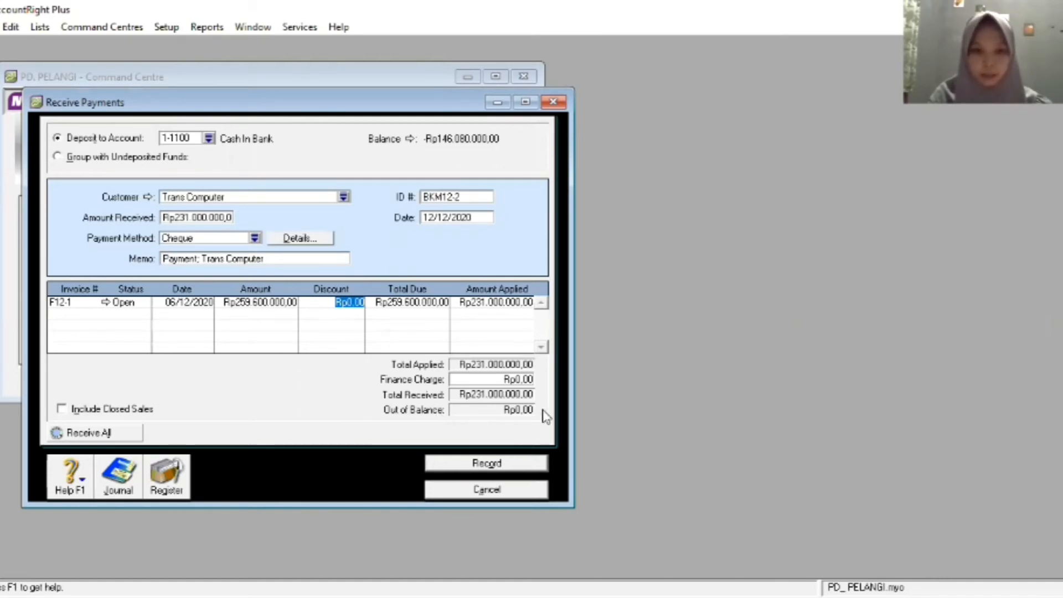
left_click(499, 464)
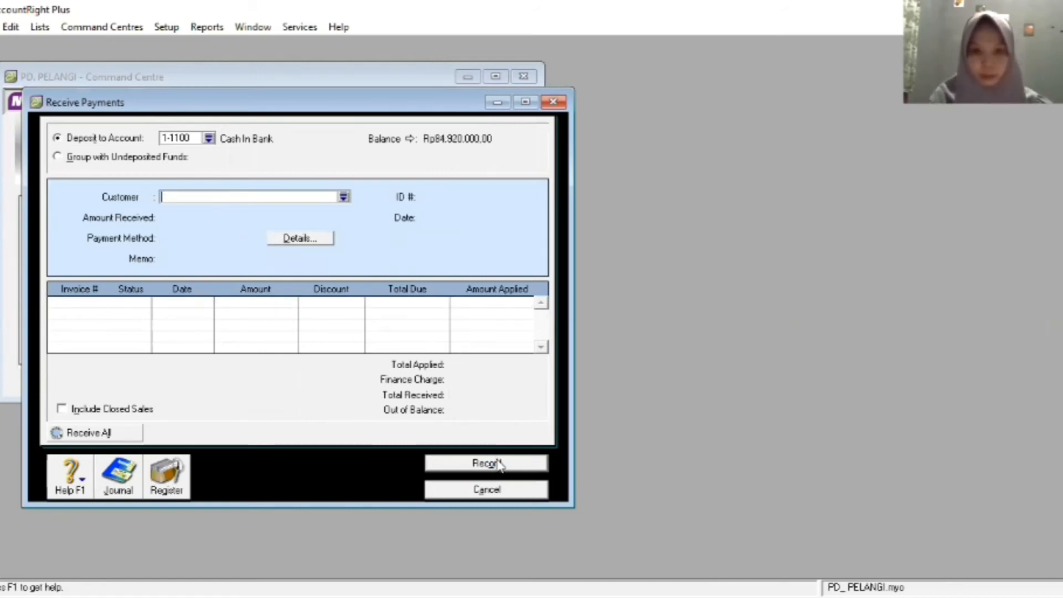
View the transaction recap for the blank receipt, dismiss it and close the Receive Payments form.
key("ctrl+r")
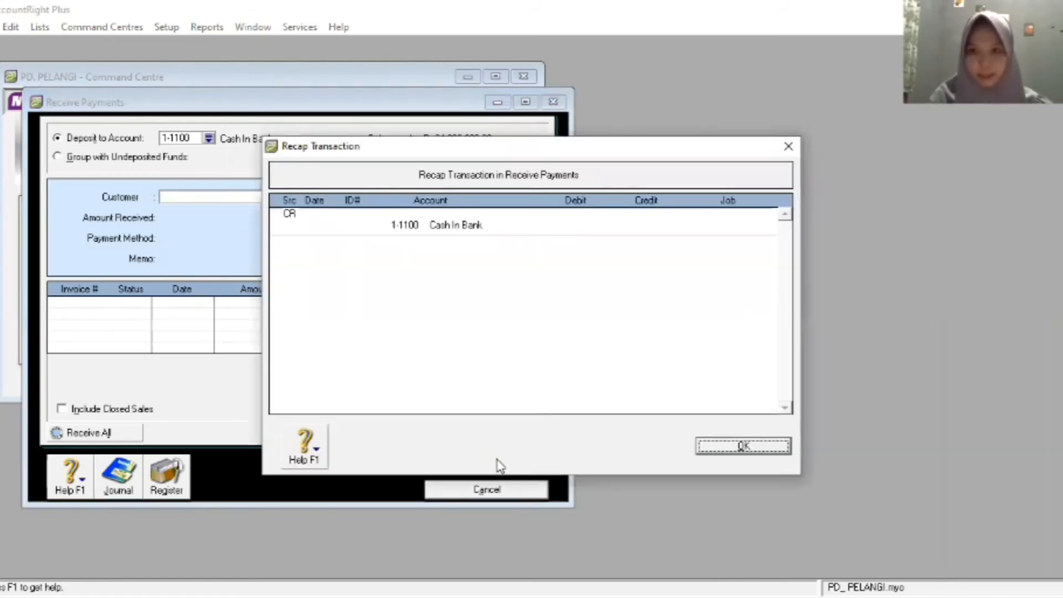
left_click(743, 446)
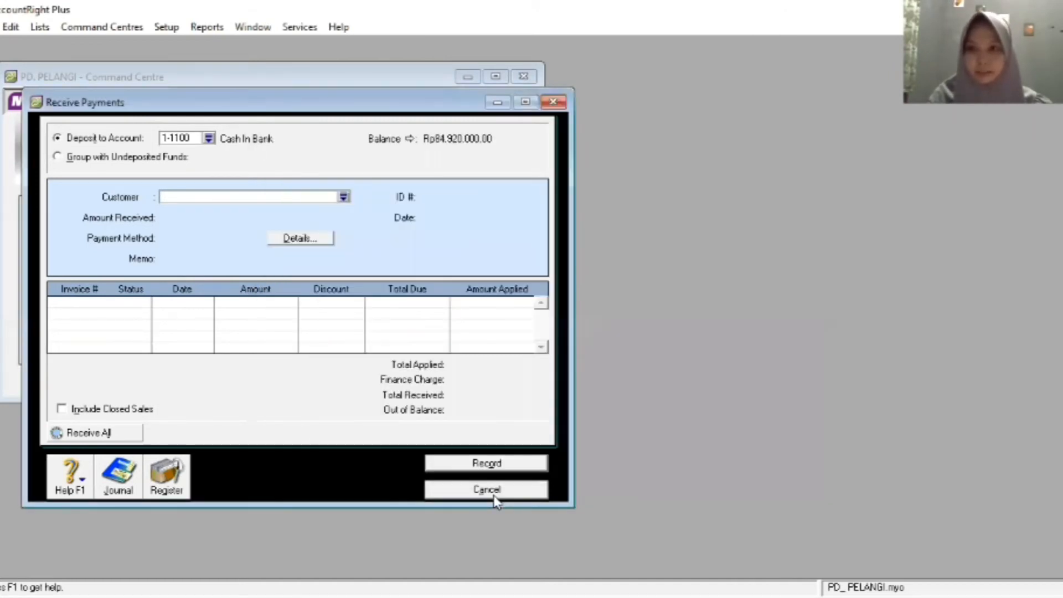
left_click(487, 490)
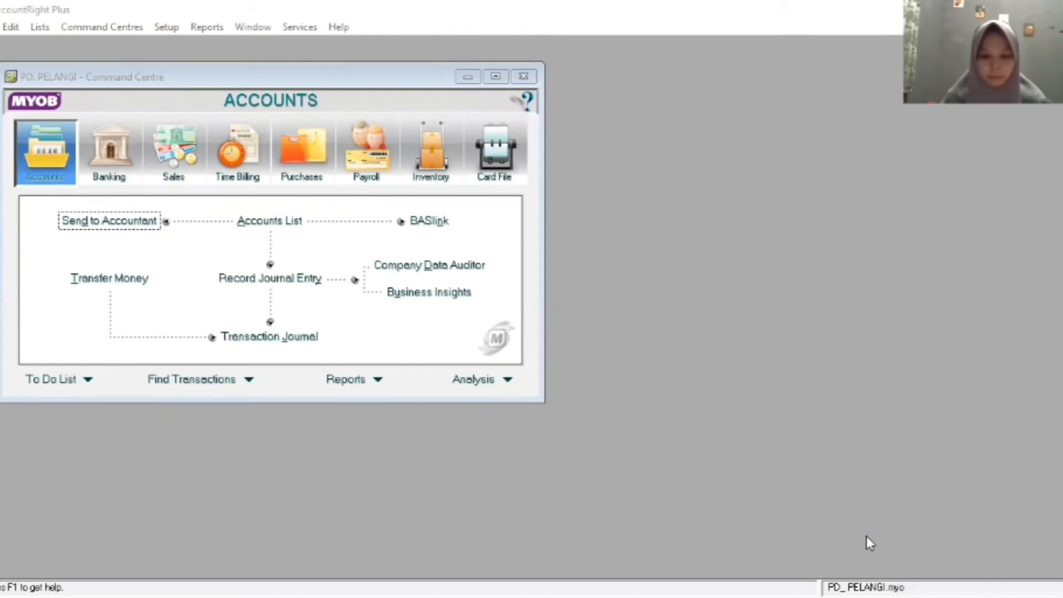
Start a new sales invoice with the Item layout and choose Techno Computer as the customer.
left_click(189, 161)
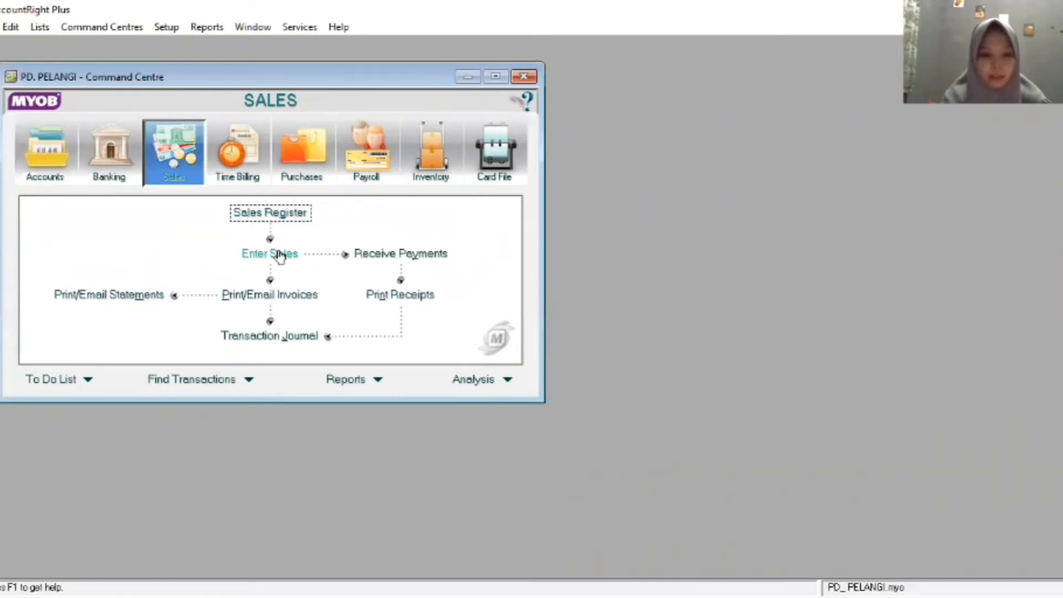
left_click(281, 258)
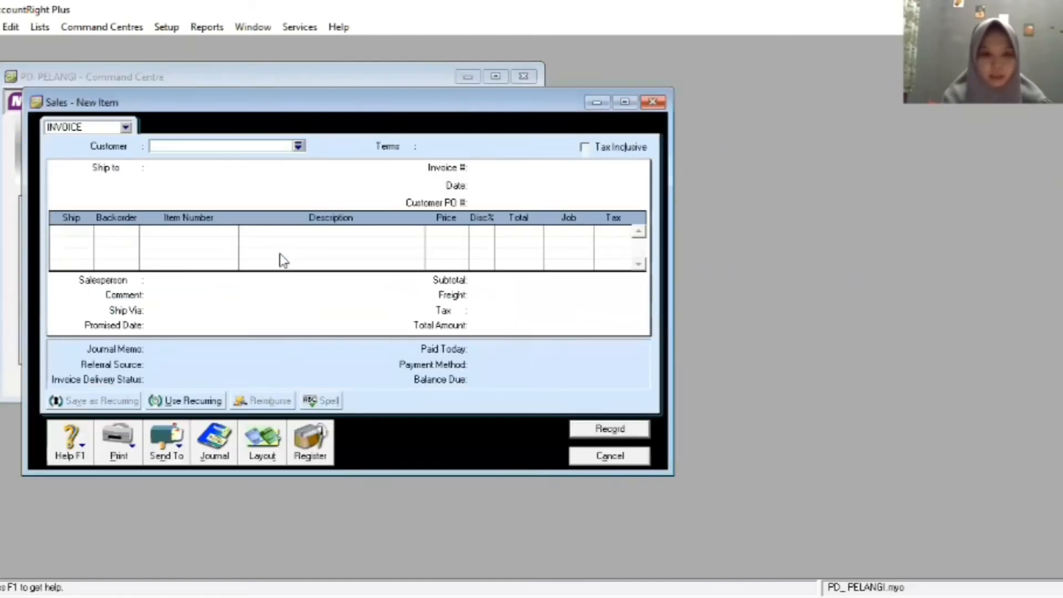
left_click(258, 435)
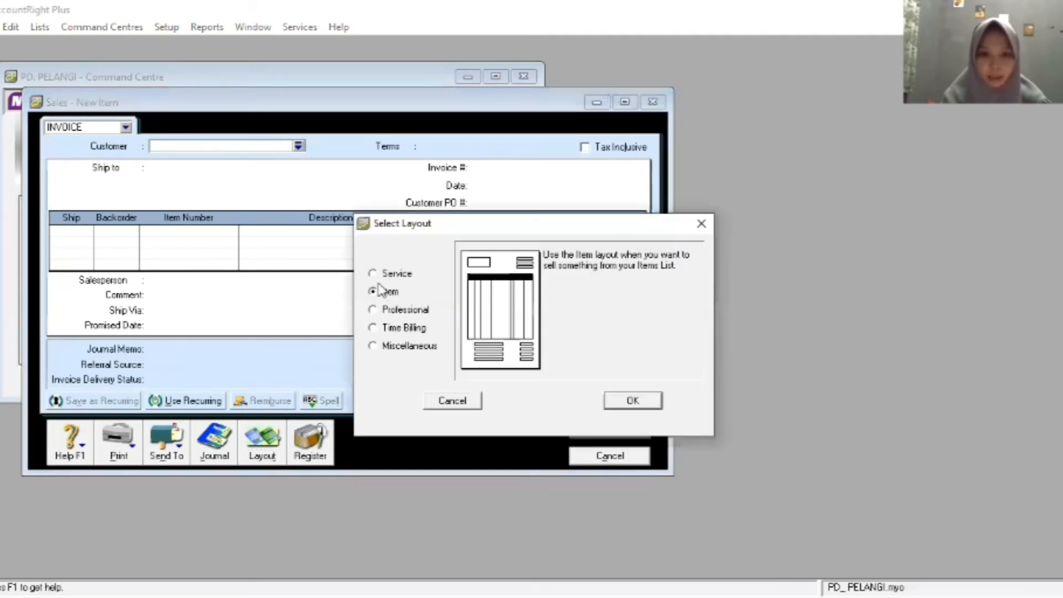
left_click(629, 410)
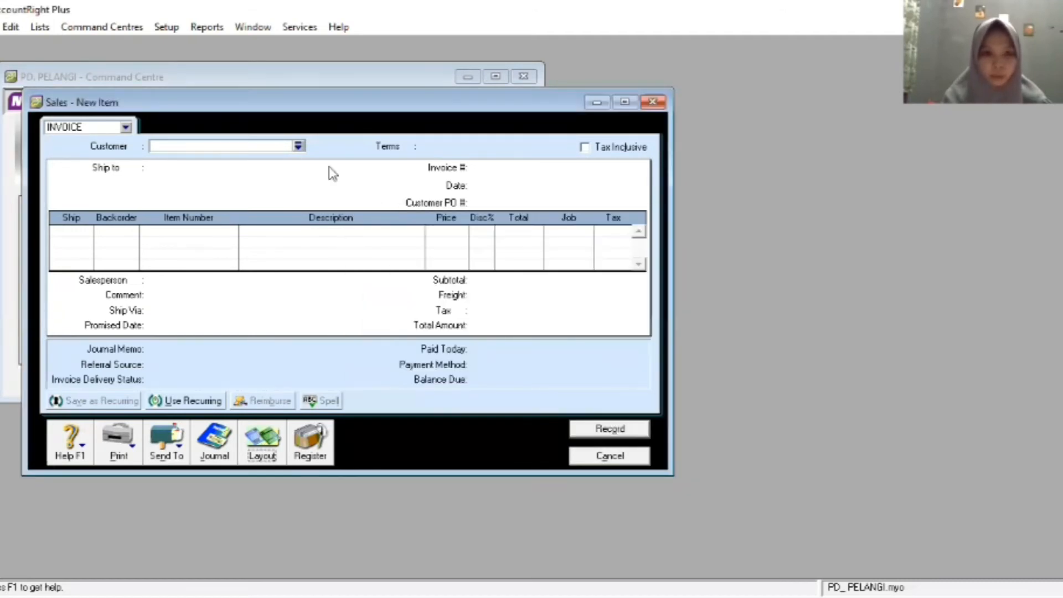
left_click(299, 146)
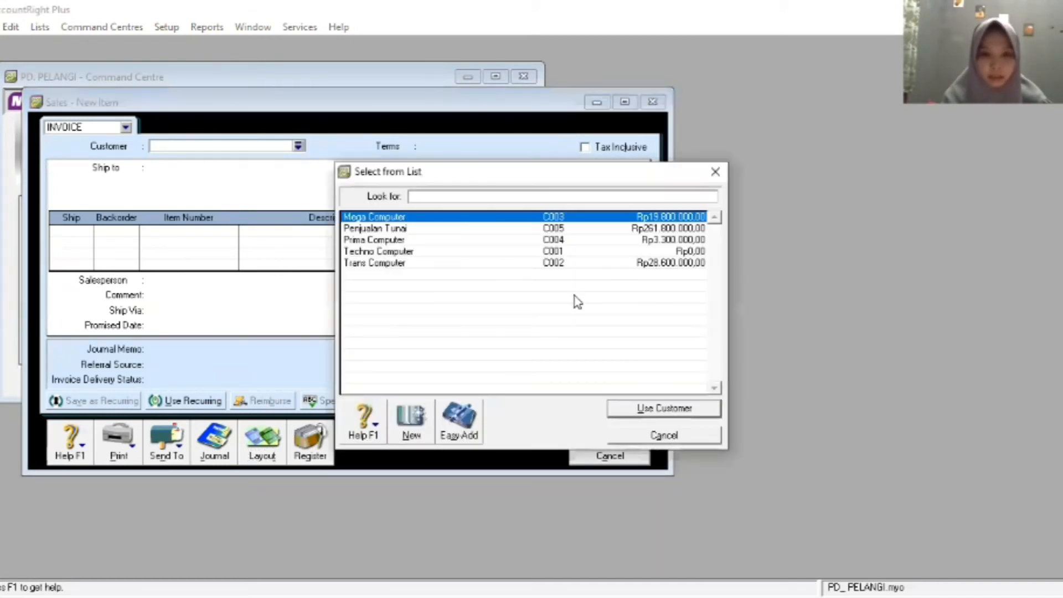
double_click(508, 252)
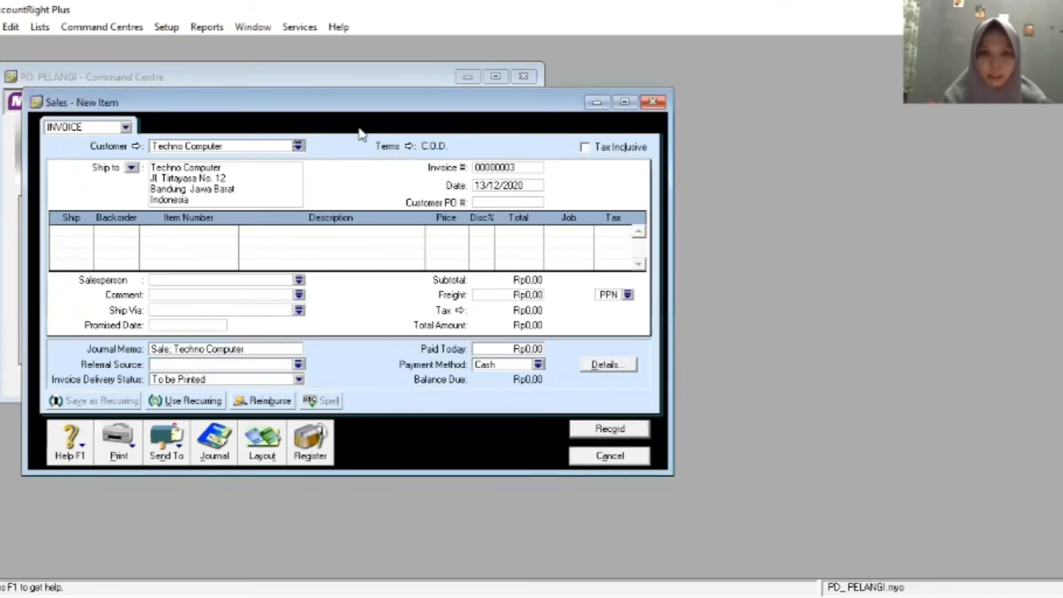
Set the Techno Computer invoice's credit terms to In a Given # of Days, with 10 discount days, 30 balance due days and 2% early-payment discount.
left_click(409, 146)
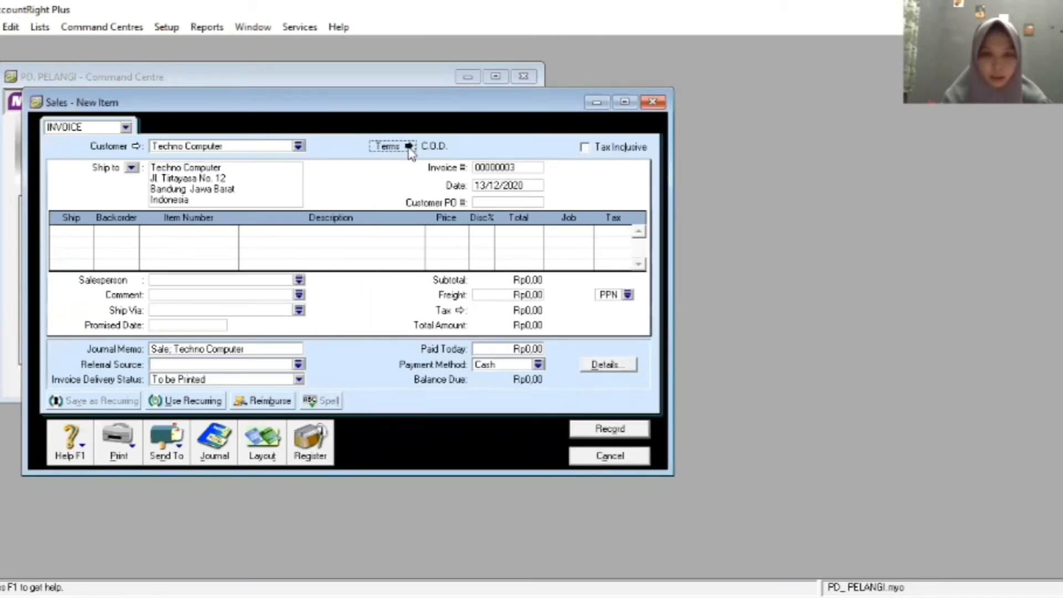
left_click(572, 204)
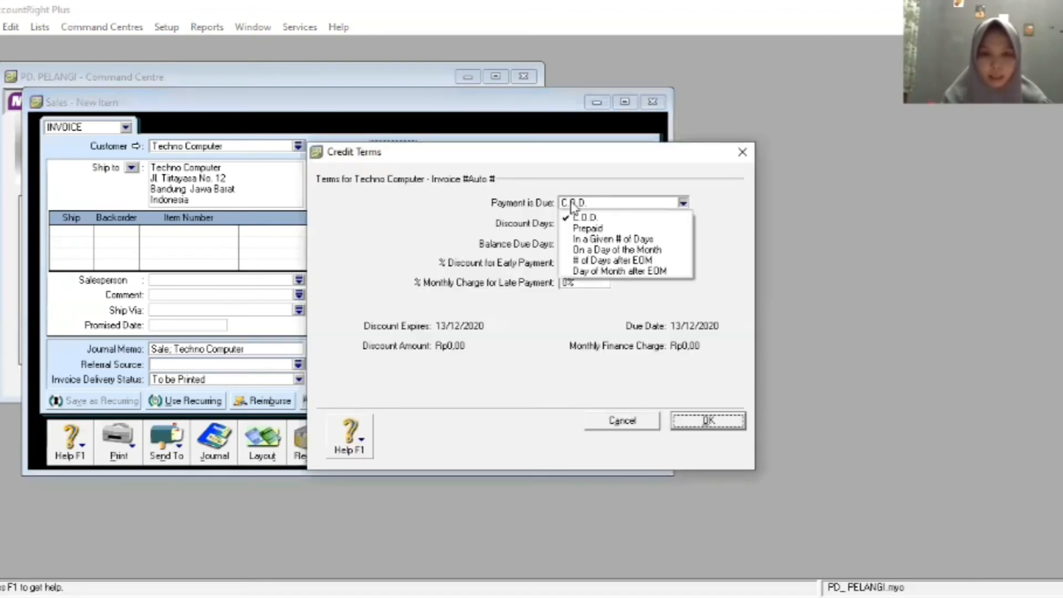
left_click(595, 240)
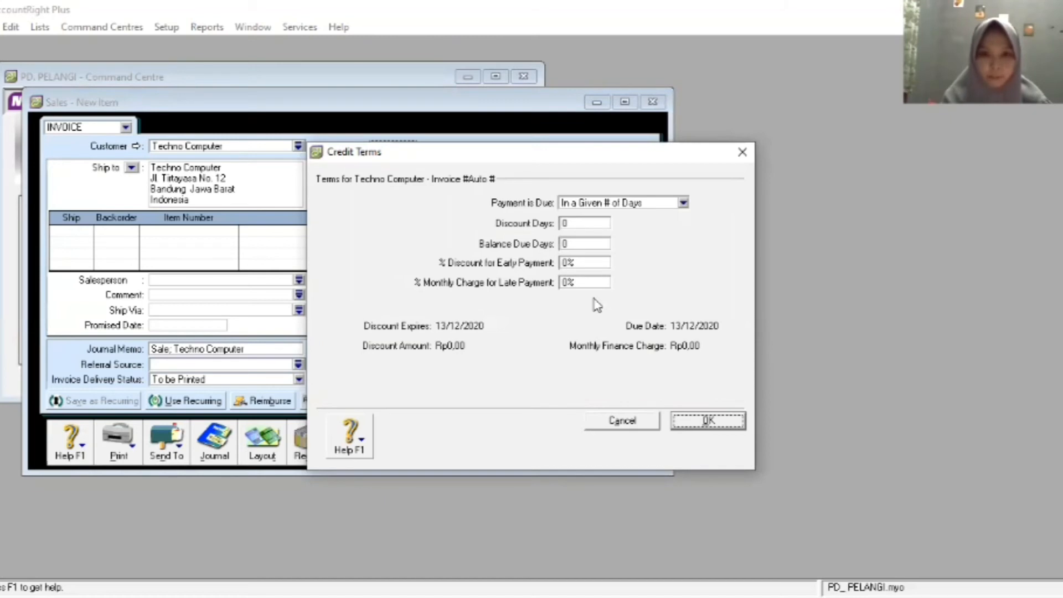
left_click(580, 223)
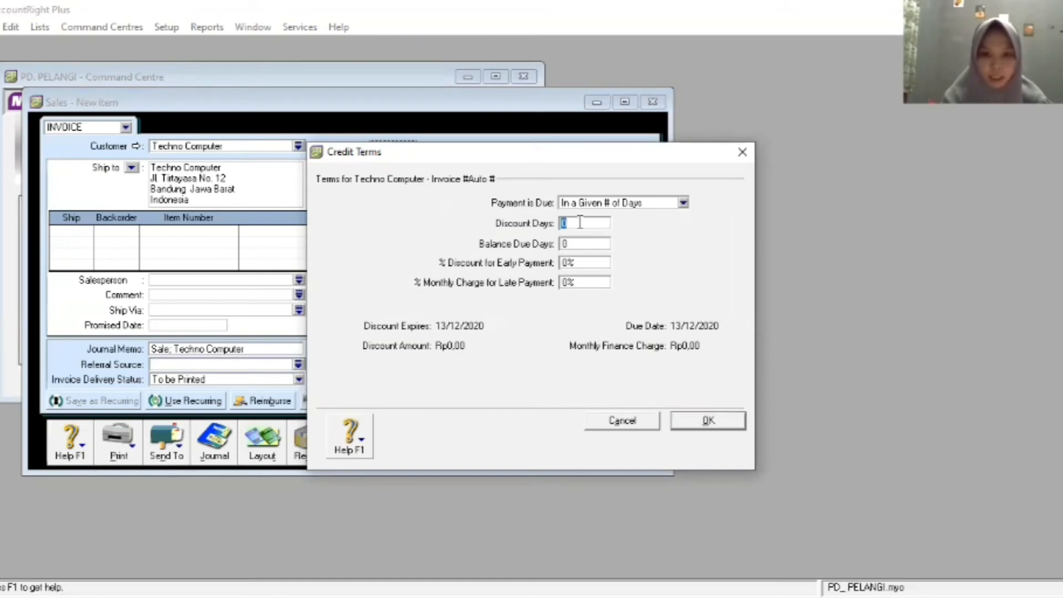
key("BackSpace")
type("10")
left_click(575, 244)
type("30")
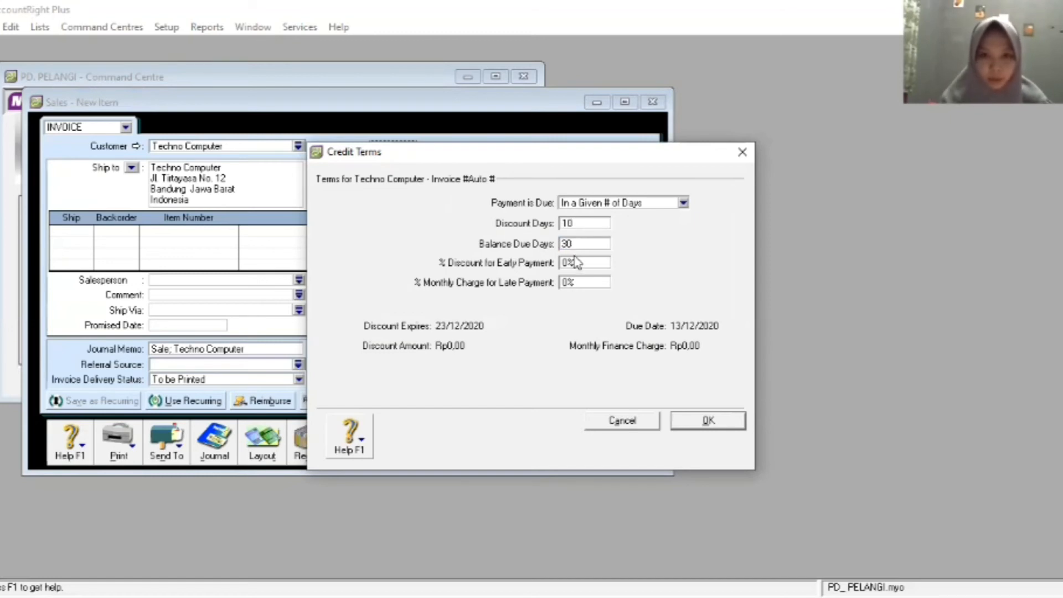
left_click(576, 263)
type("2")
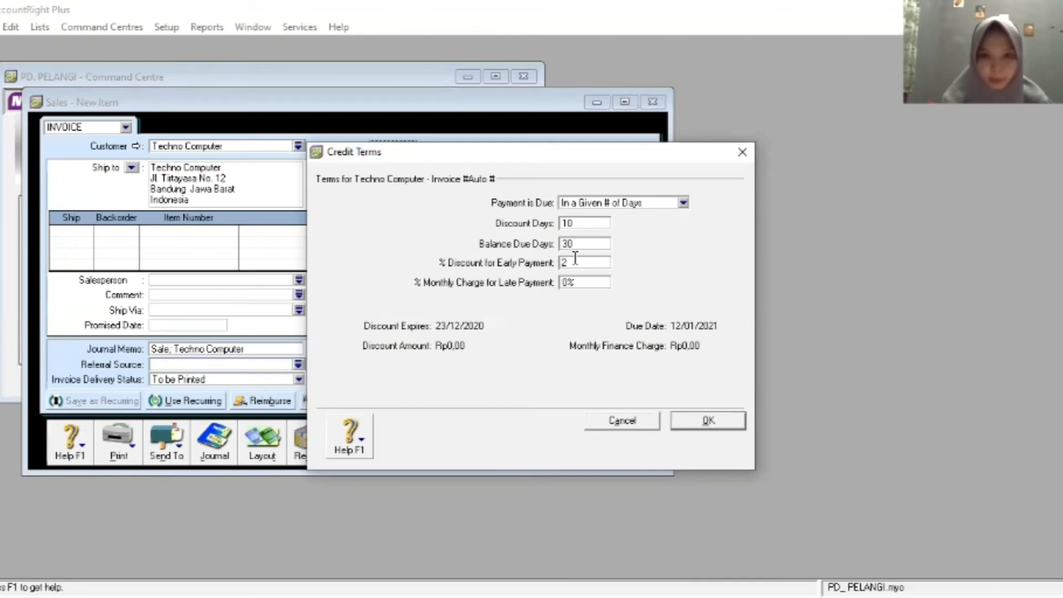
type("%")
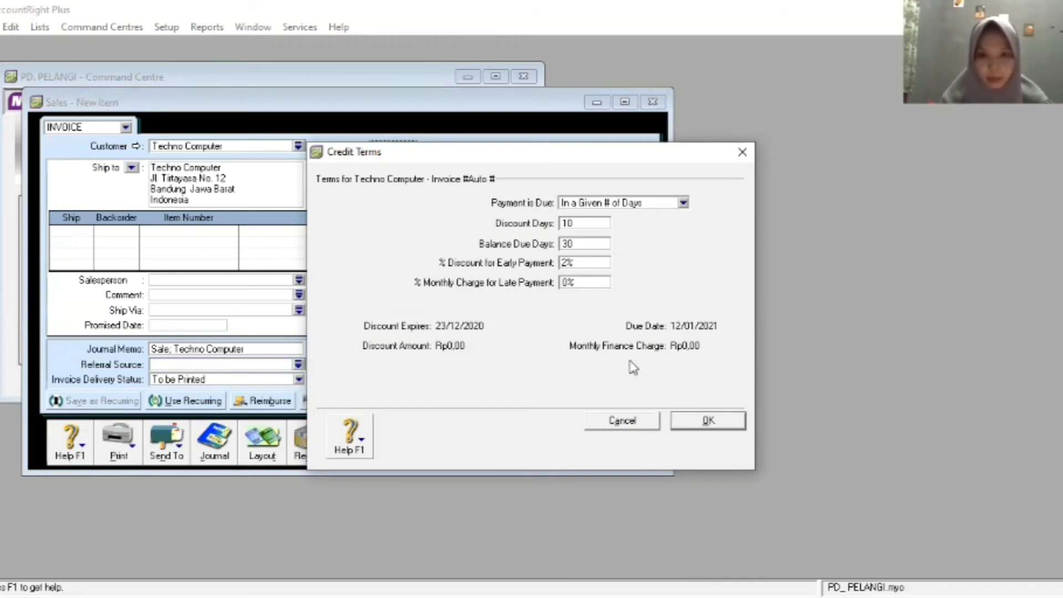
left_click(706, 422)
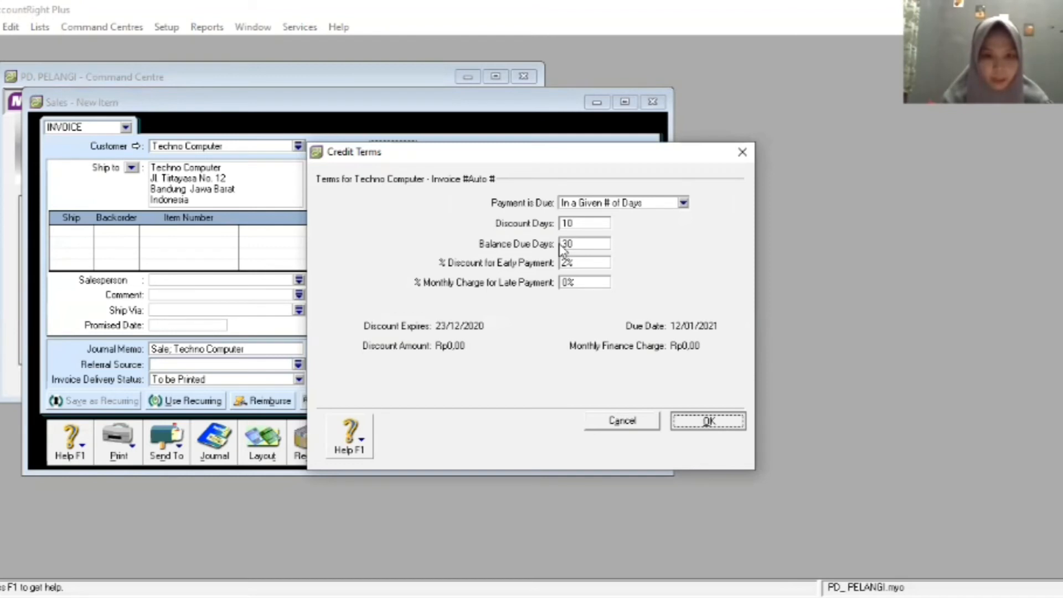
Set the Techno Computer sale's invoice number to F12-2.
left_click(515, 170)
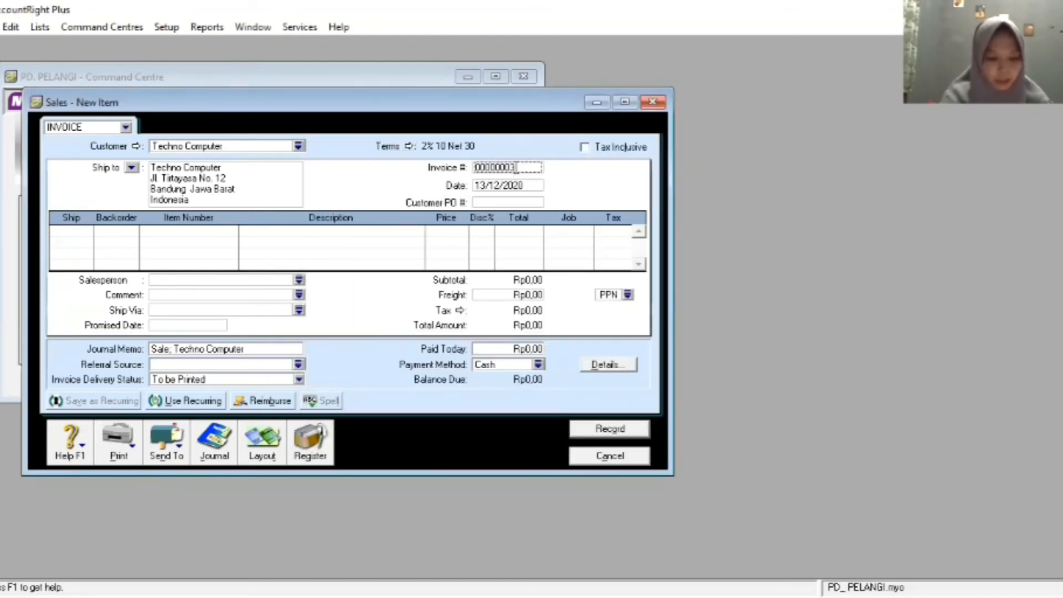
key("BackSpace")
key("BackSpace")
key("BackSpace")
key("BackSpace")
key("BackSpace")
key("BackSpace")
key("BackSpace")
key("BackSpace")
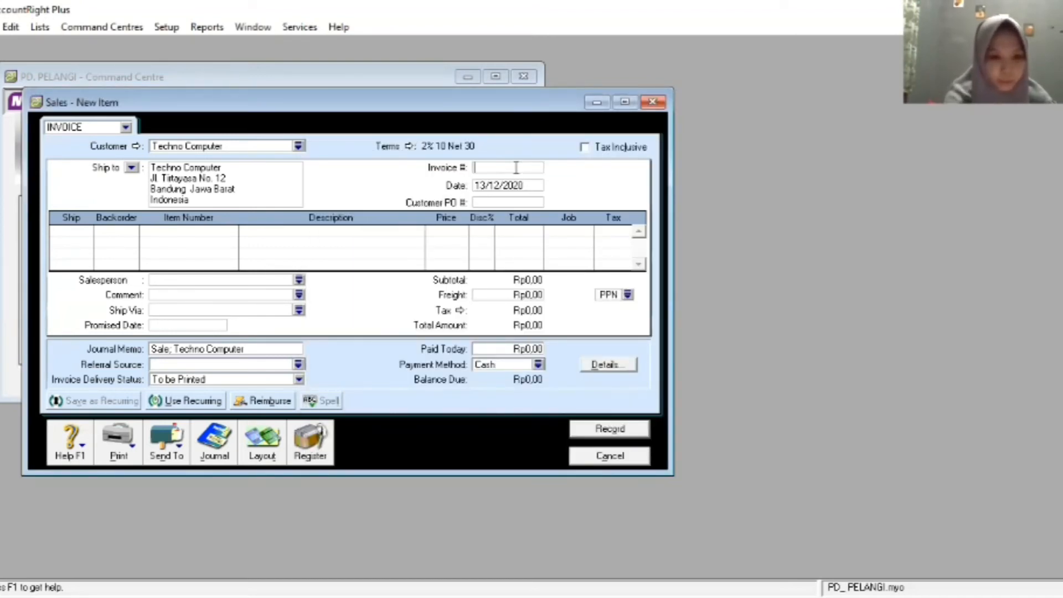
type("F12-2")
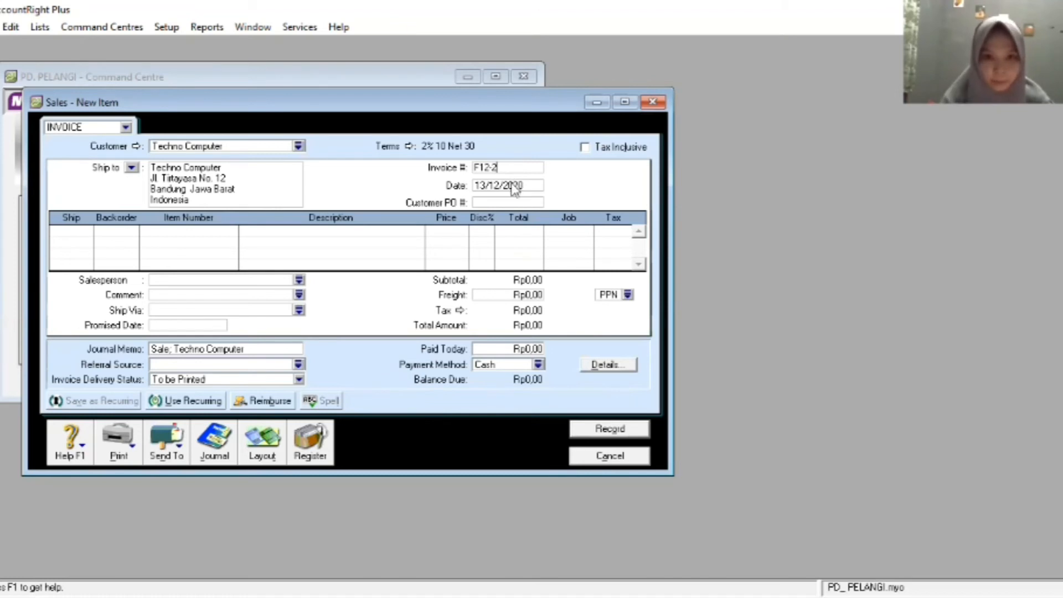
Date the Techno Computer invoice 18/12/2020.
left_click(513, 186)
type("18")
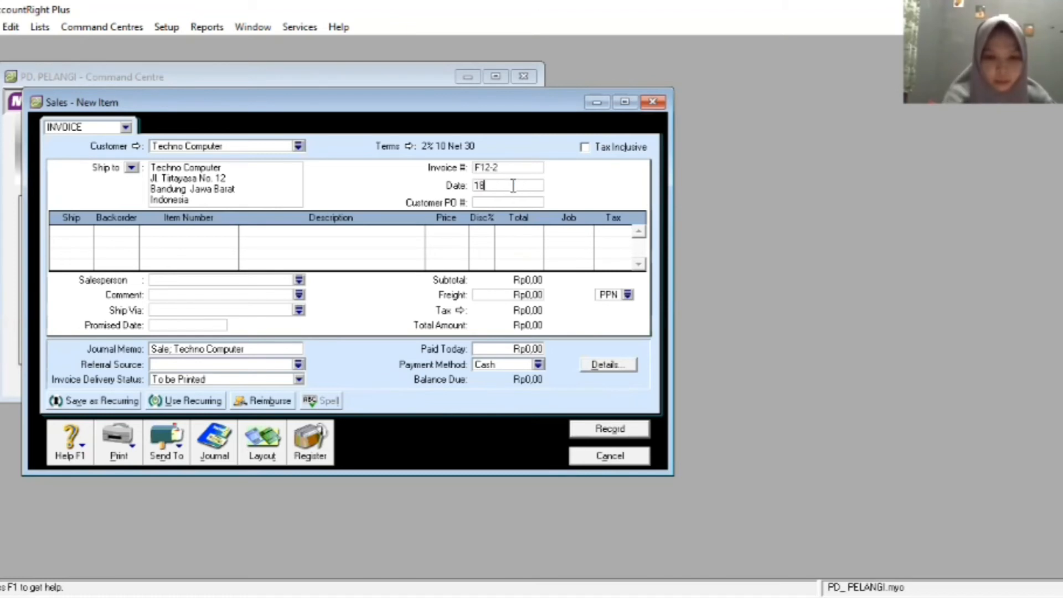
type("/12/")
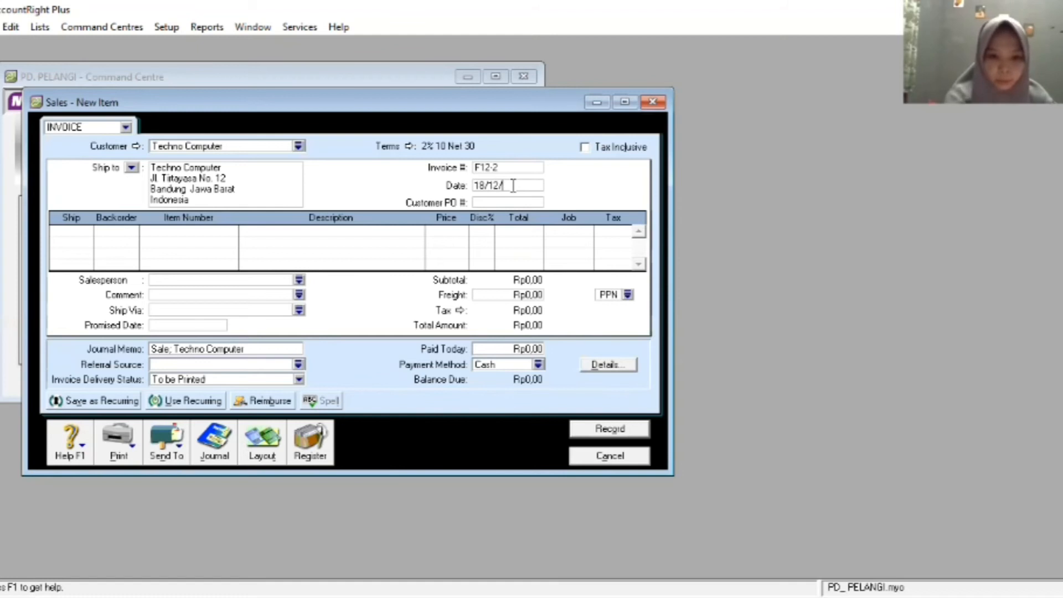
type("2020")
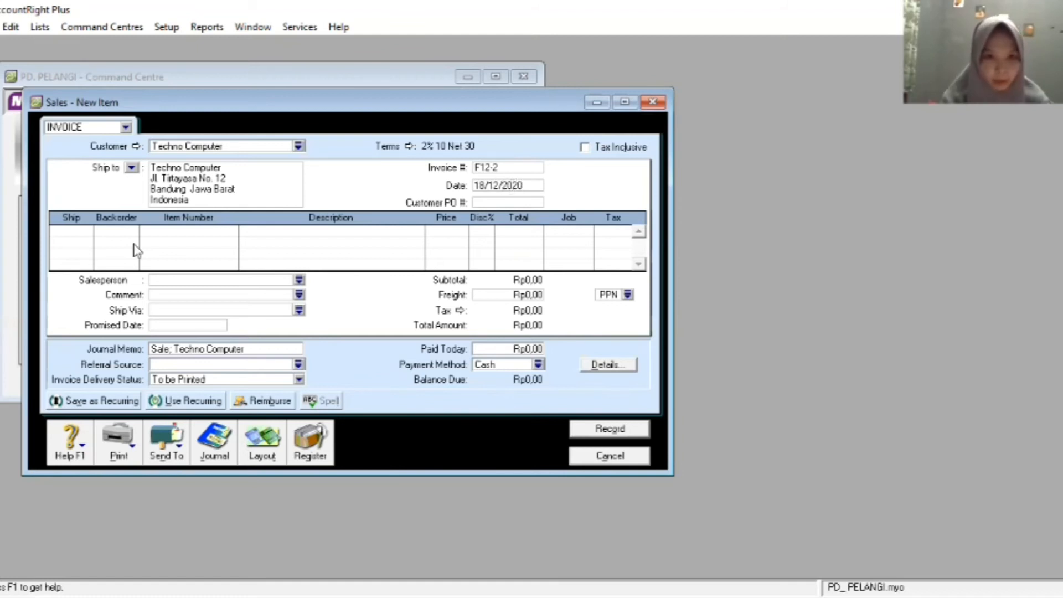
Add invoice lines for 6 units of item 1230P (IBM P-230) and 4 units of item A60PC (Acer P-60).
left_click(79, 230)
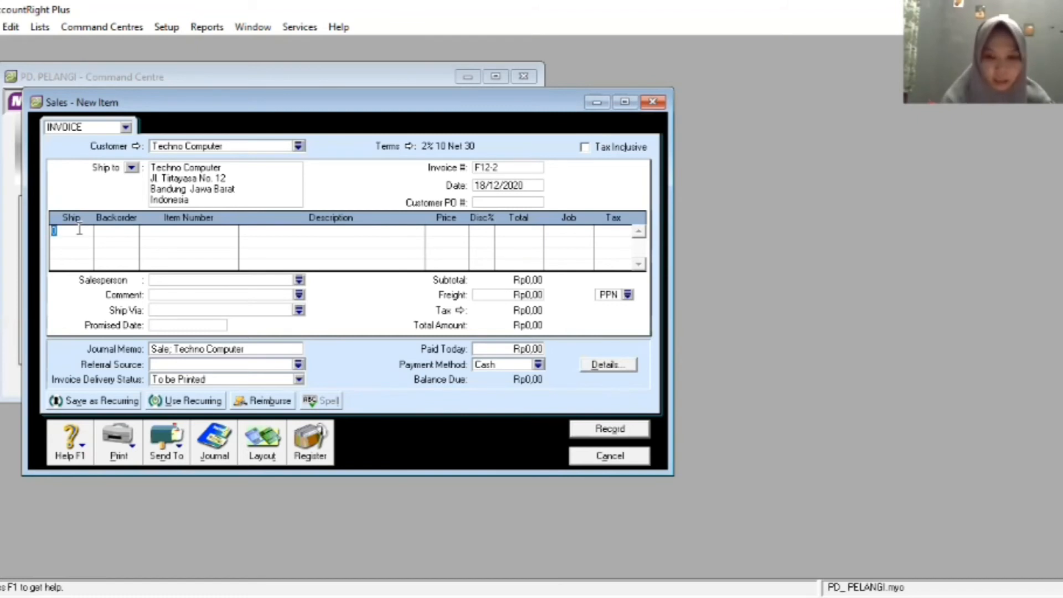
type("6")
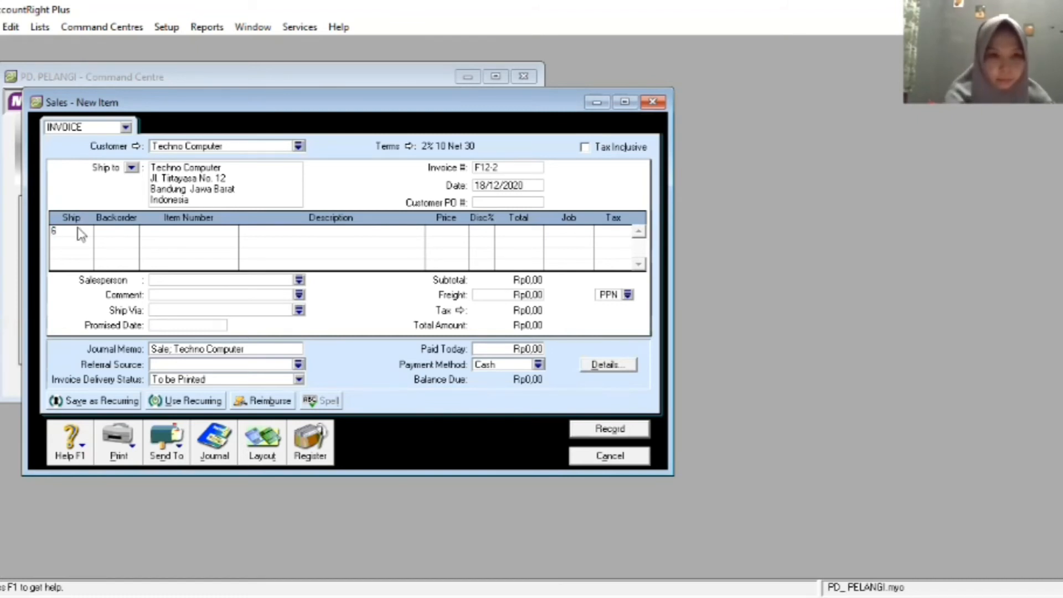
key("Tab")
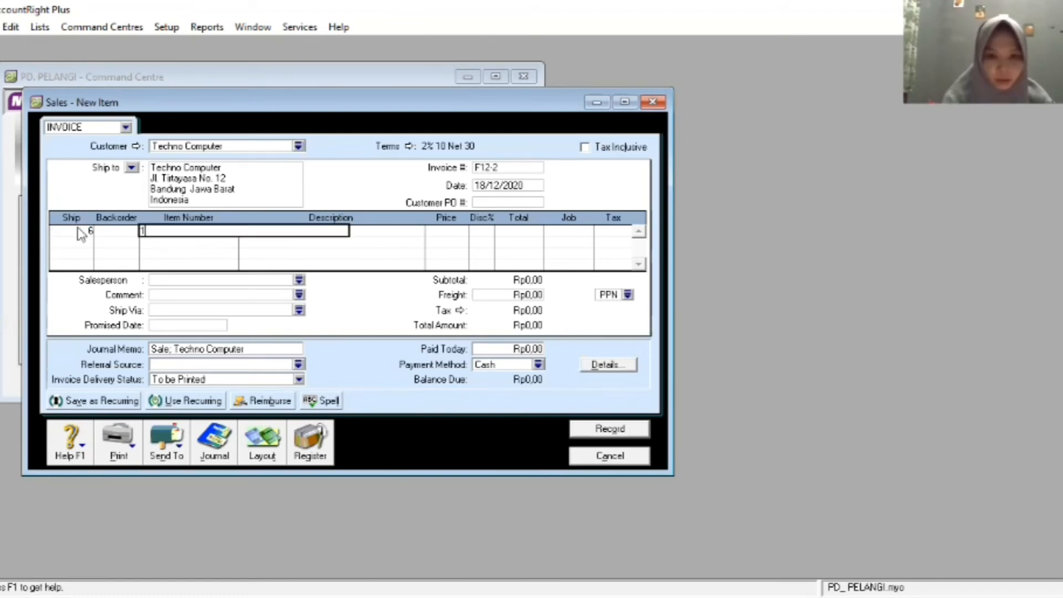
type("1230P")
key("Return")
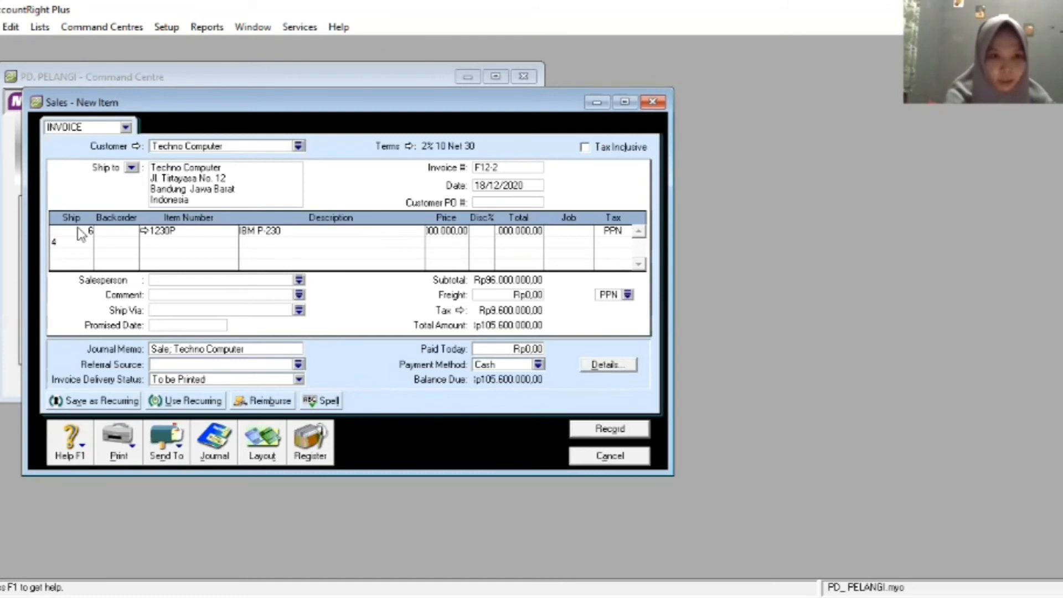
key("Tab")
type("A")
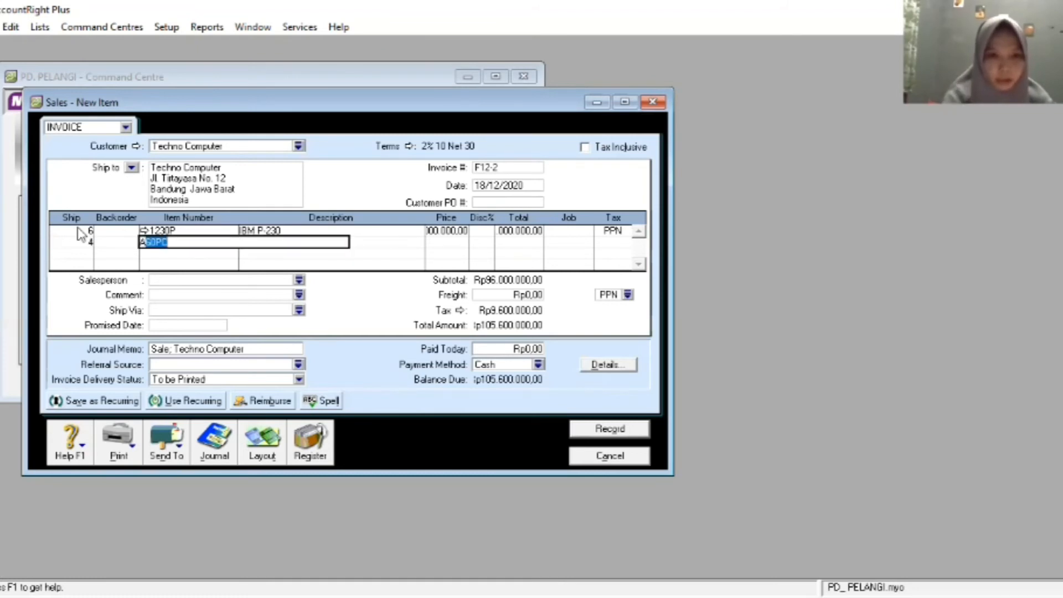
type("5")
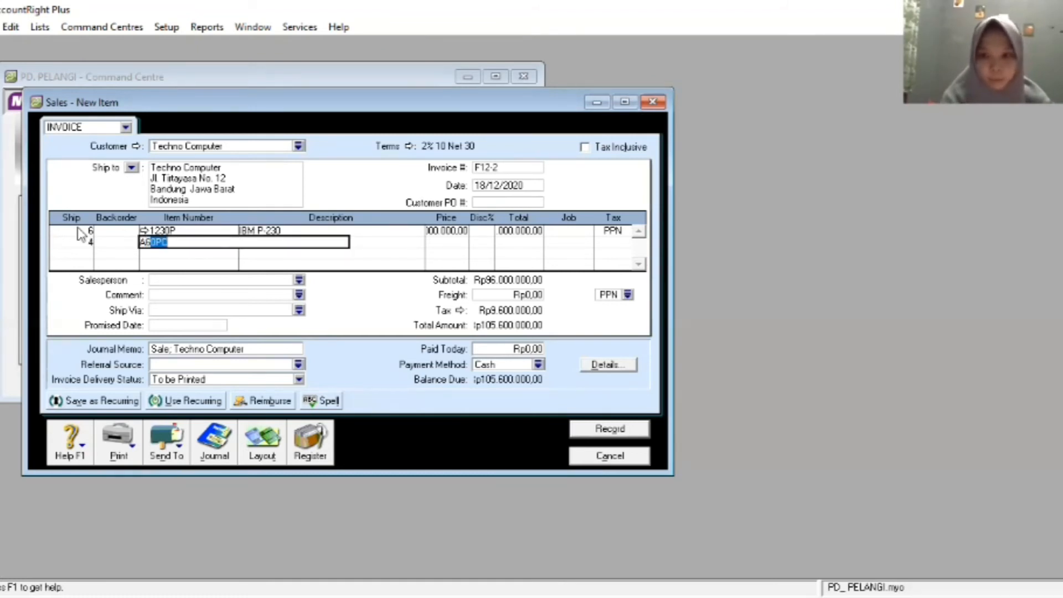
key("Return")
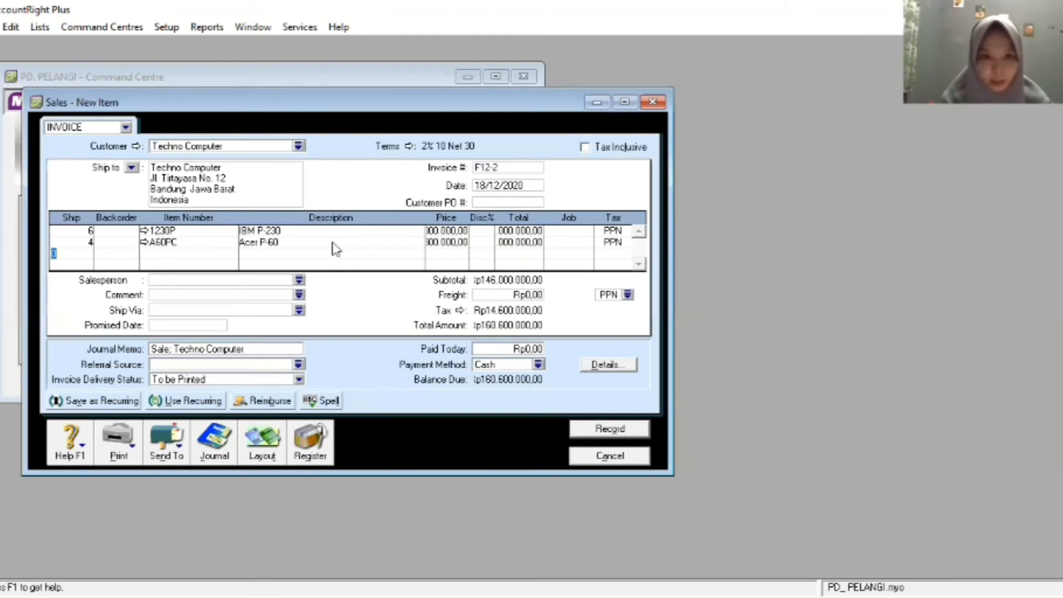
Price item 1230P at Rp18.500.000 and item A60PC at Rp15.000.000 per unit, and record the invoice.
left_click(435, 231)
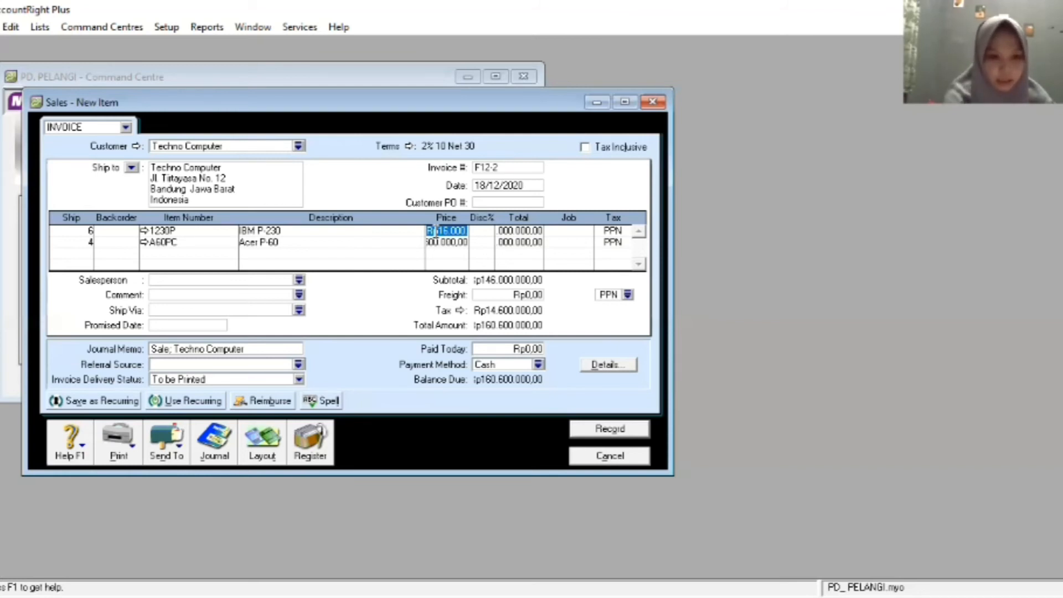
type("105")
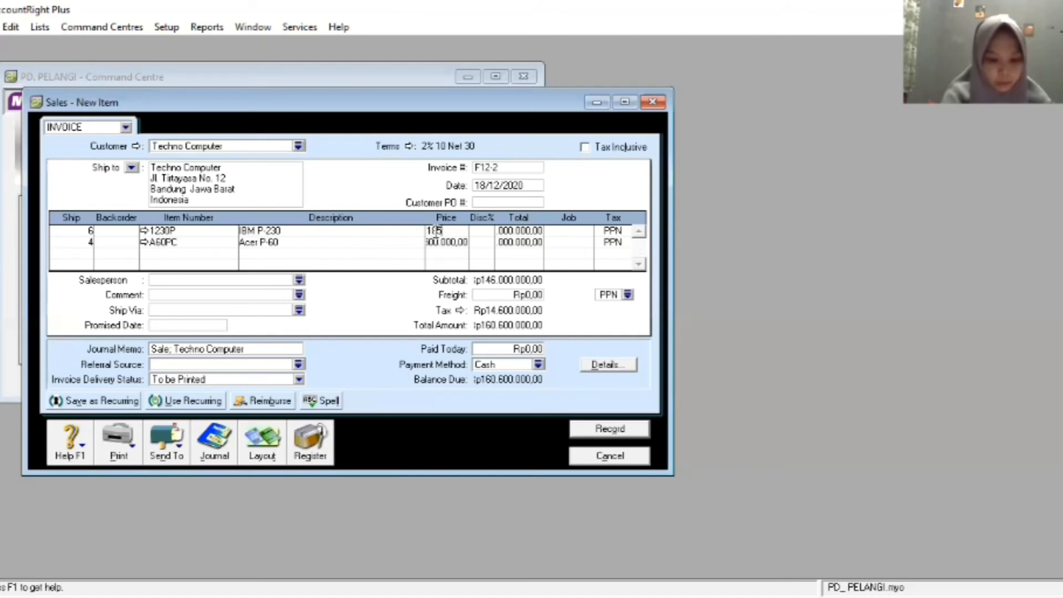
type("00000")
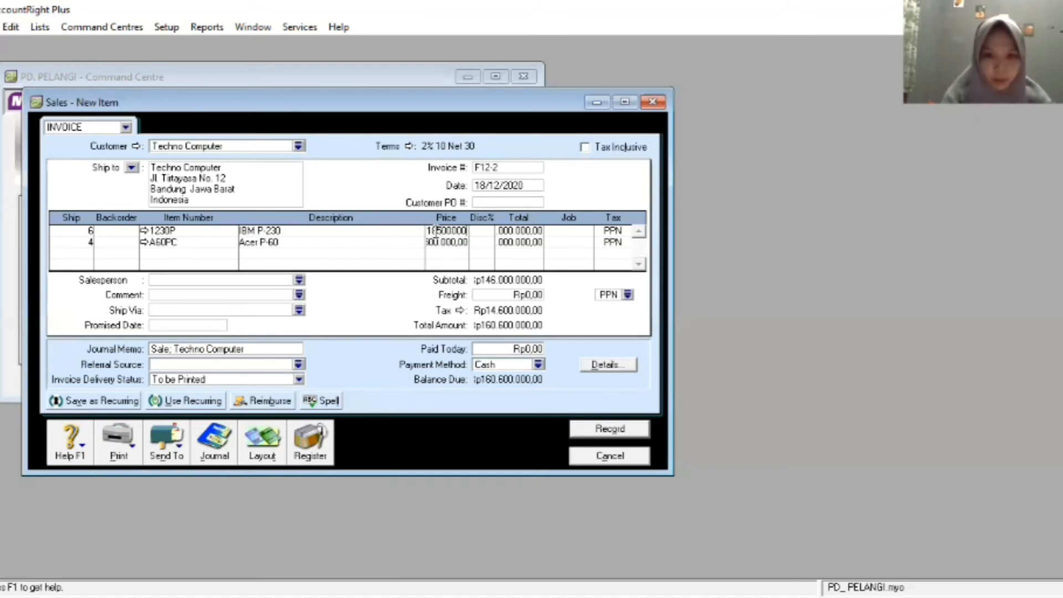
key("Tab")
left_click(440, 244)
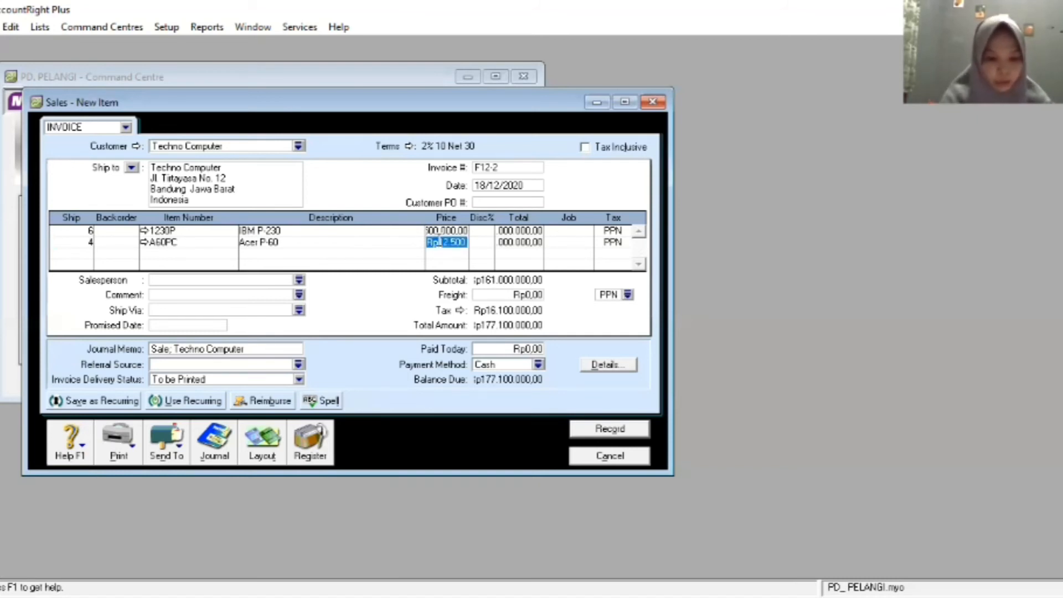
key("BackSpace")
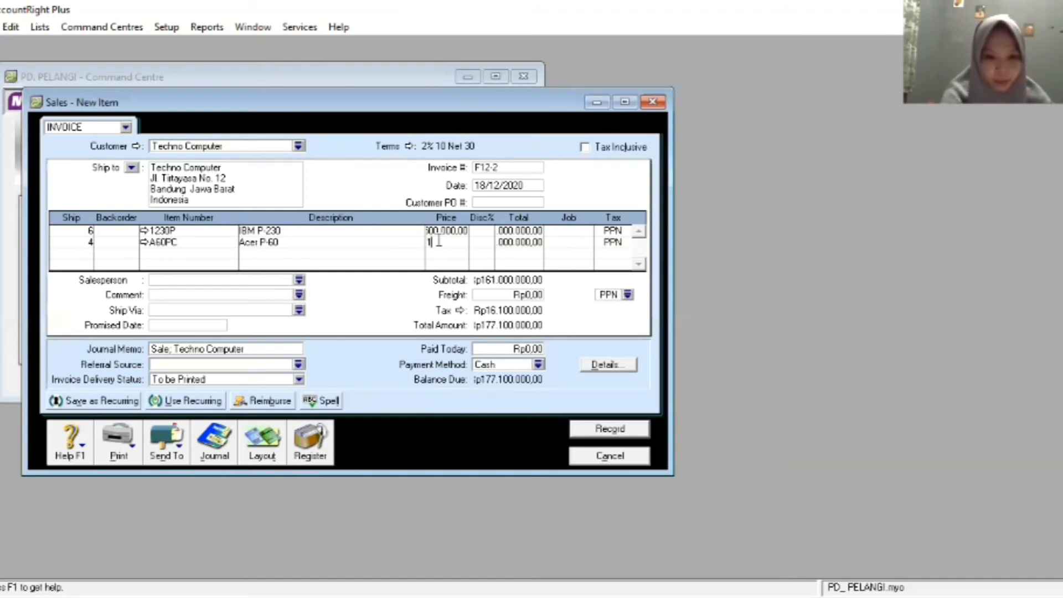
type("15000000")
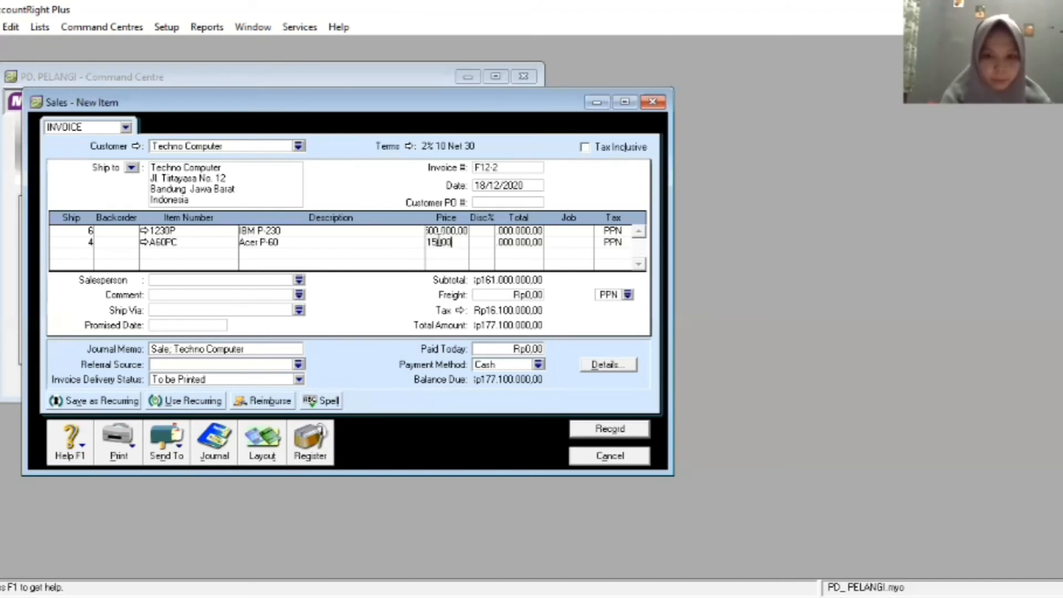
key("Tab")
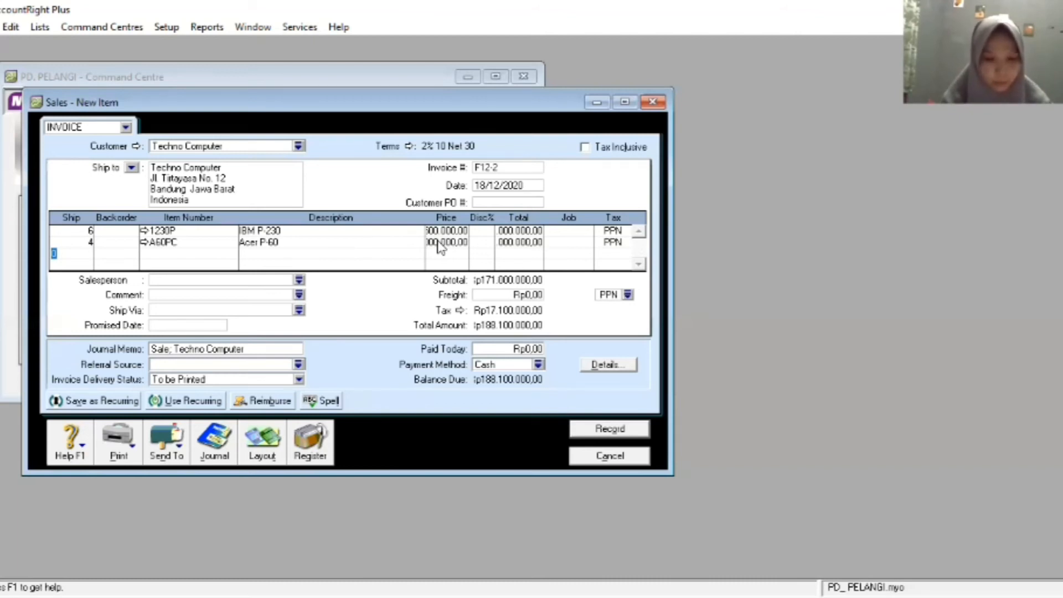
left_click(607, 433)
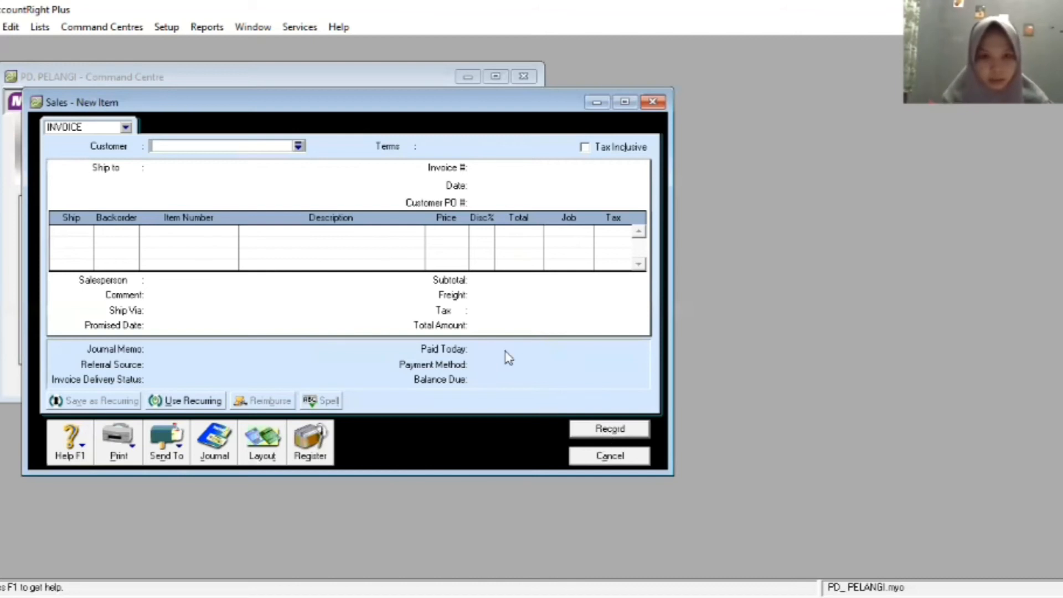
View the transaction recap for the blank sale, dismiss it and close the sales entry form.
key("ctrl+r")
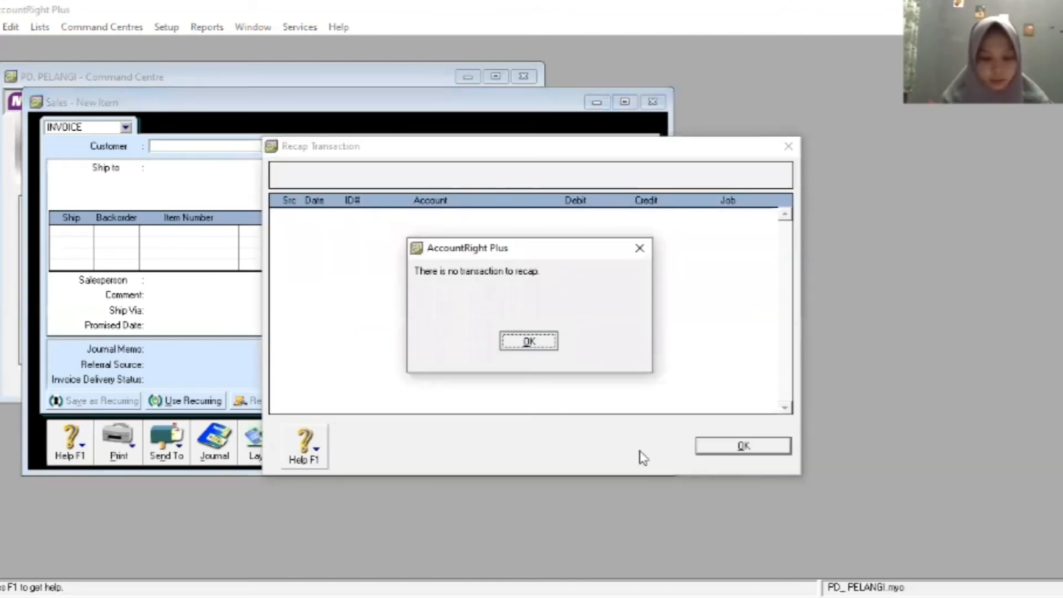
key("Return")
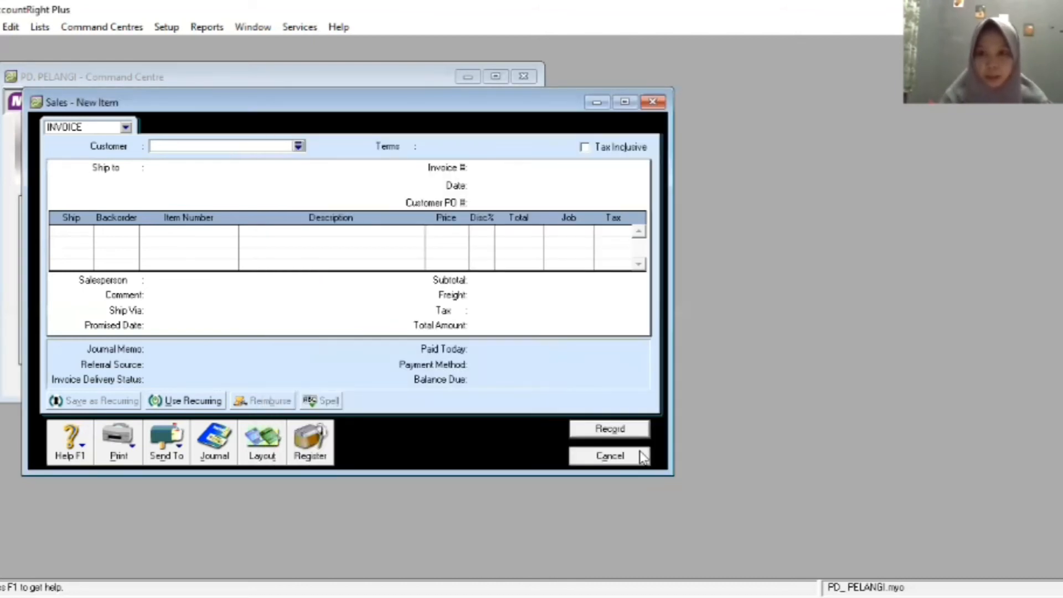
left_click(610, 456)
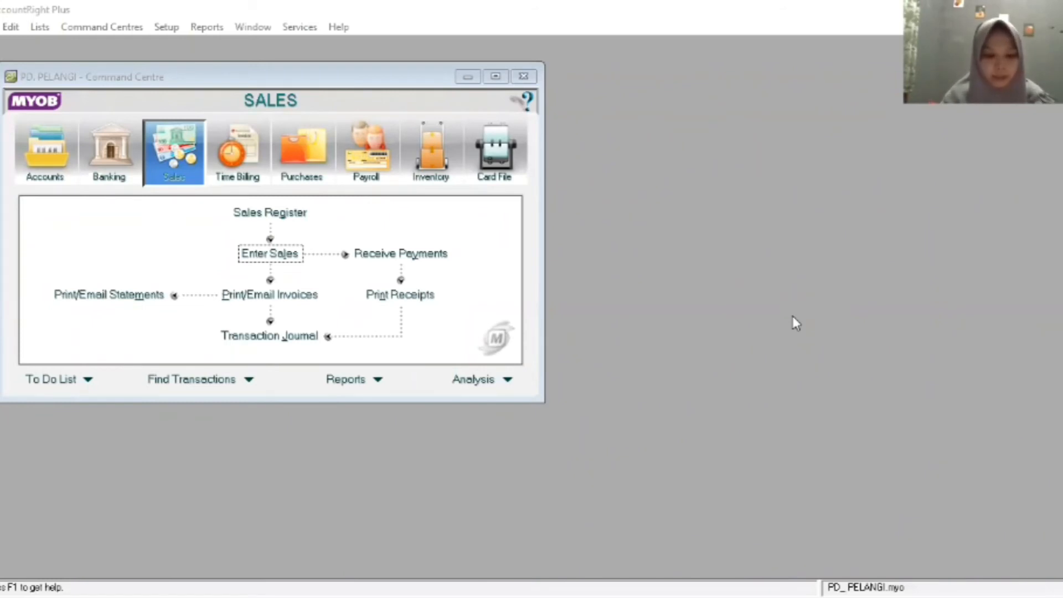
Start a bill payment from the Purchases command centre and choose PT. Lodan as the supplier.
left_click(320, 160)
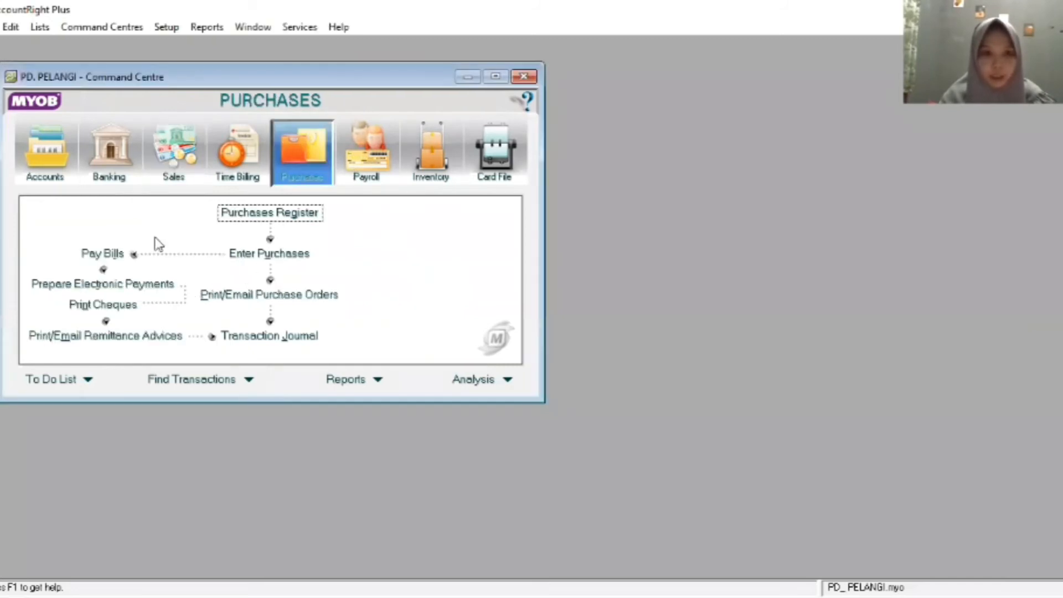
left_click(104, 256)
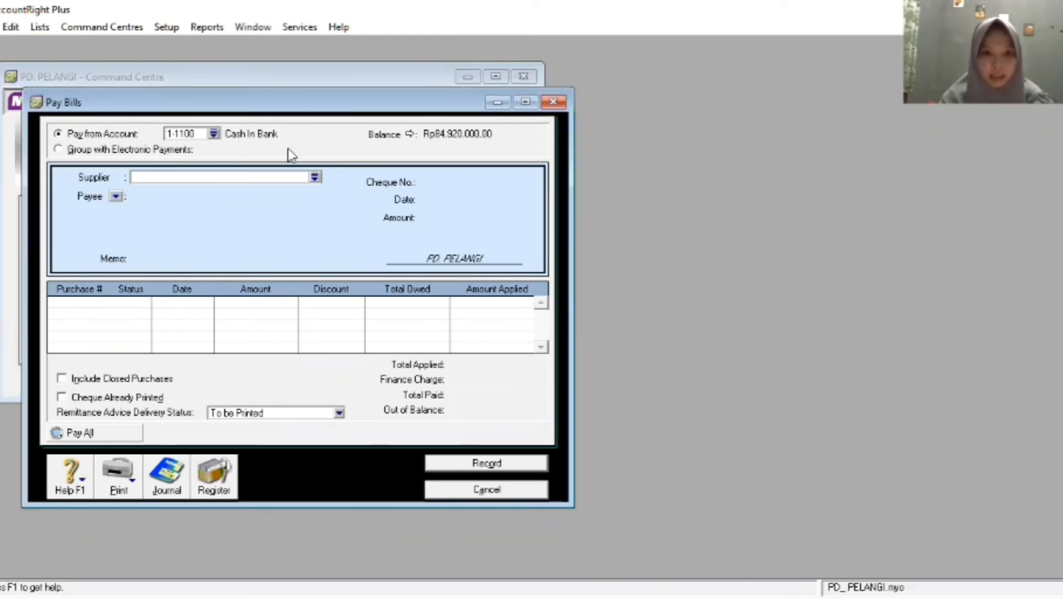
left_click(314, 177)
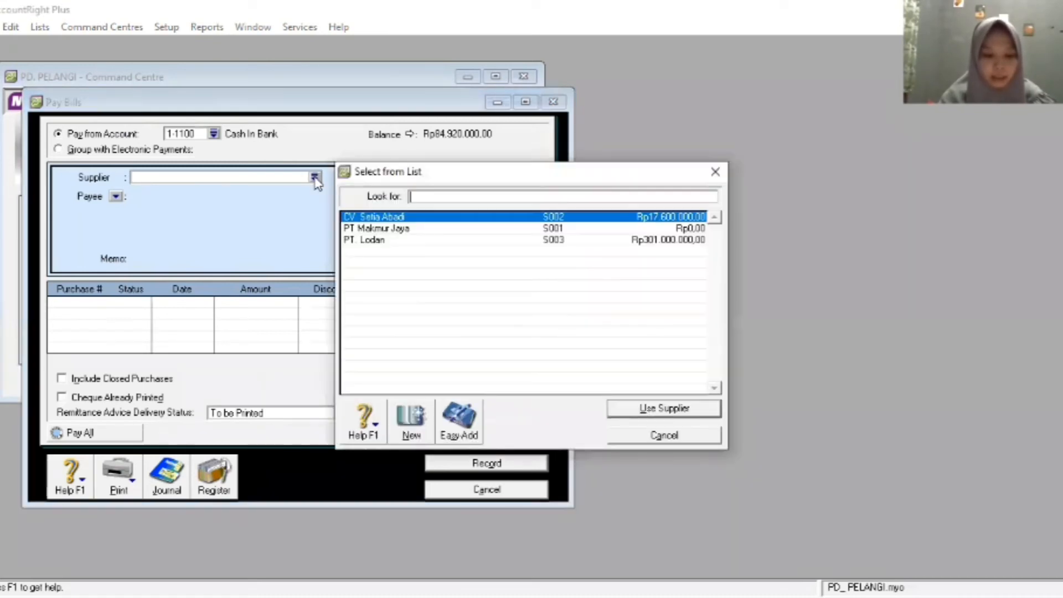
left_click(410, 242)
double_click(413, 242)
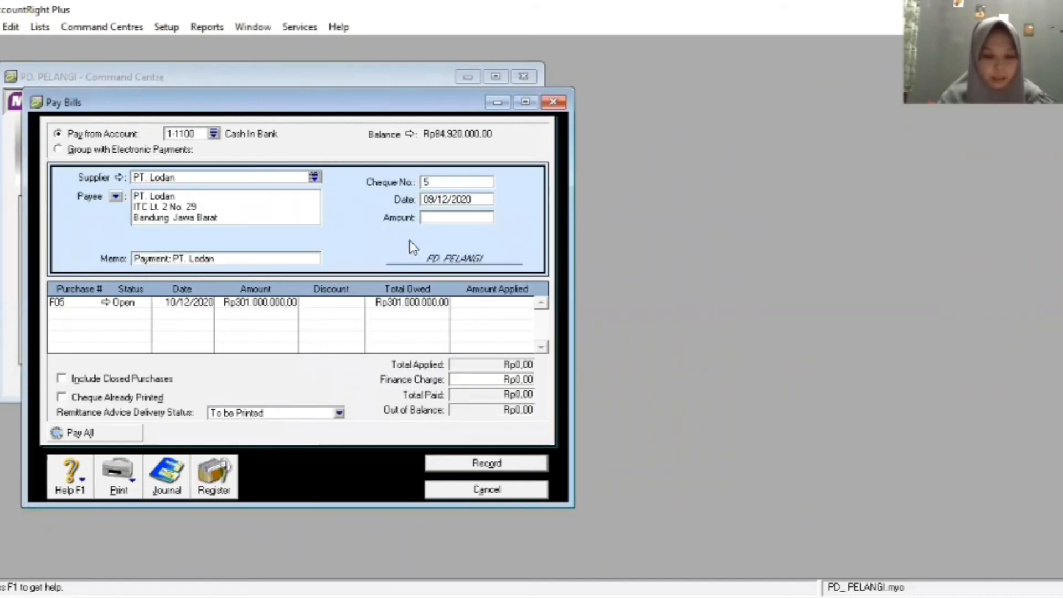
Set the PT. Lodan payment's cheque number to BKK12-5 and its date to 18/12/2020.
double_click(441, 182)
key("BackSpace")
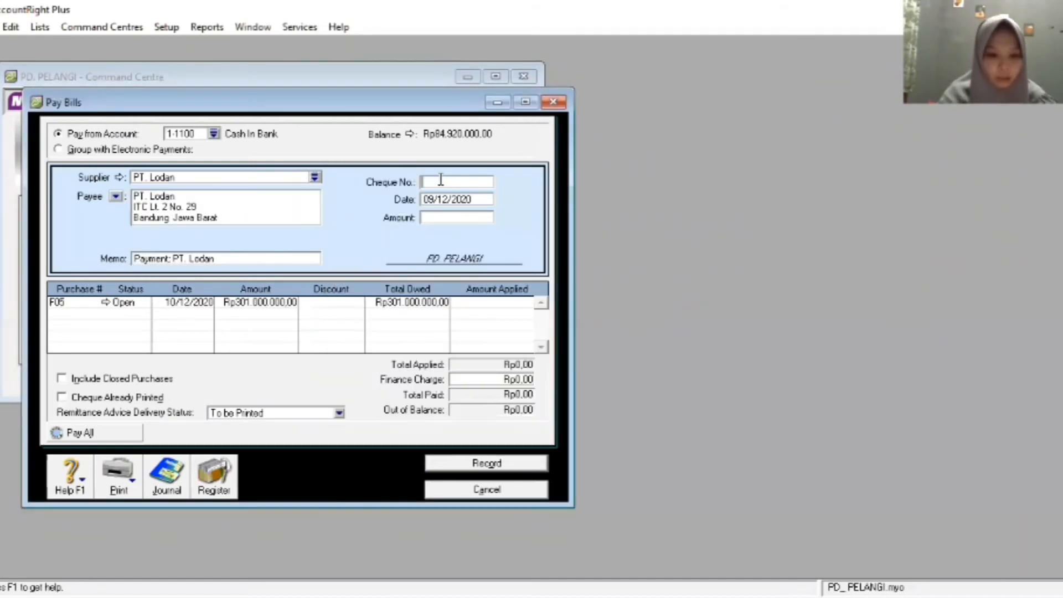
type("BKK1")
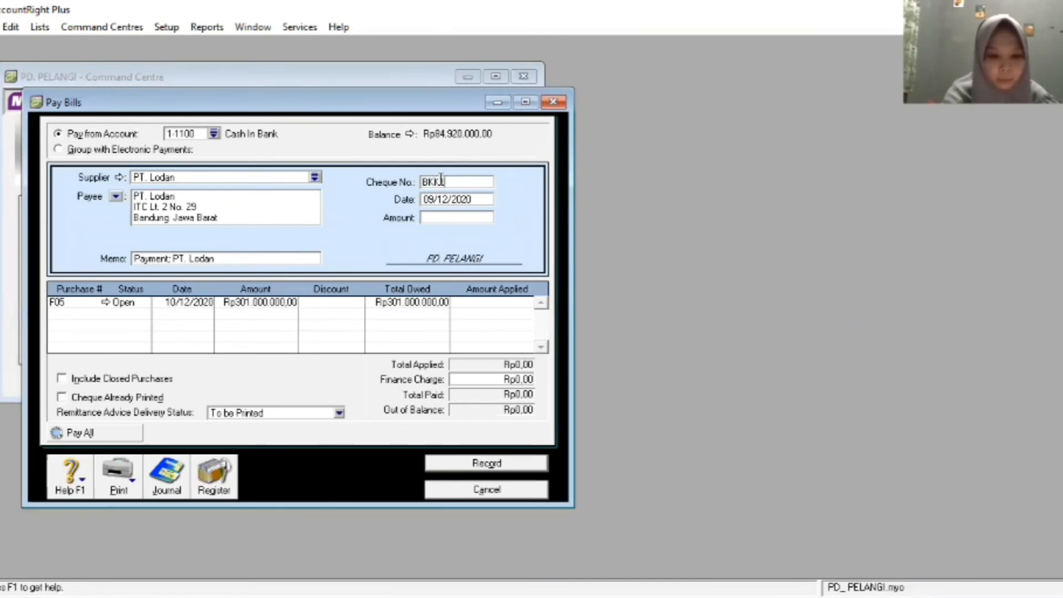
type("2-5")
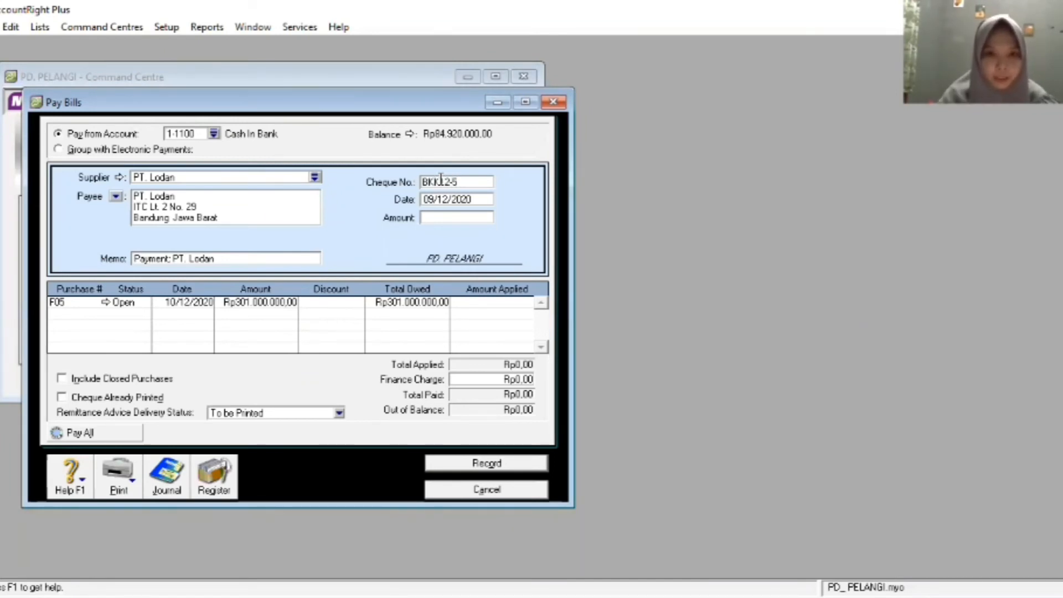
left_click(443, 197)
type("18")
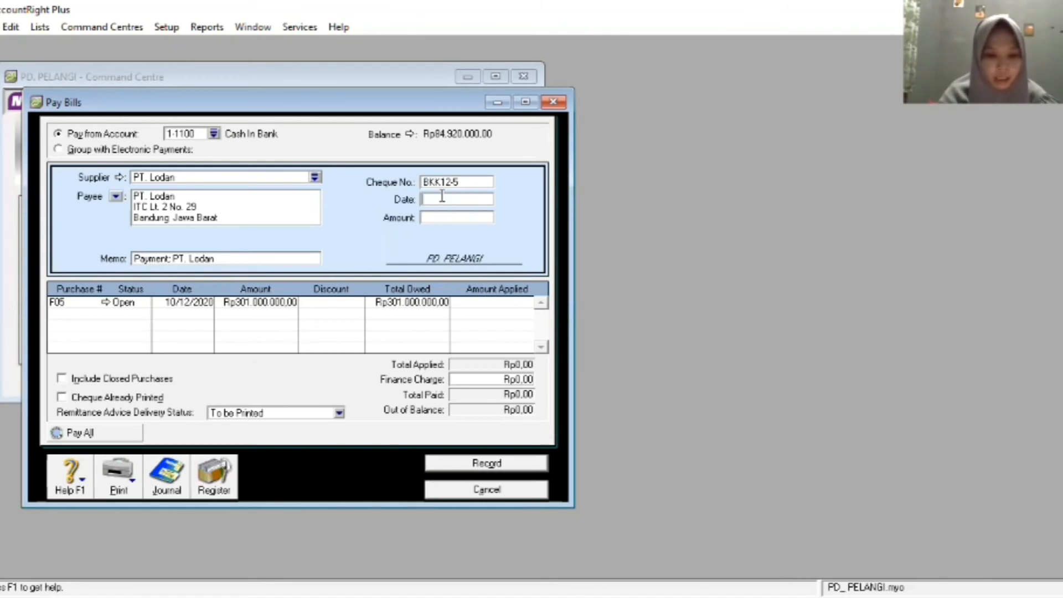
type("/")
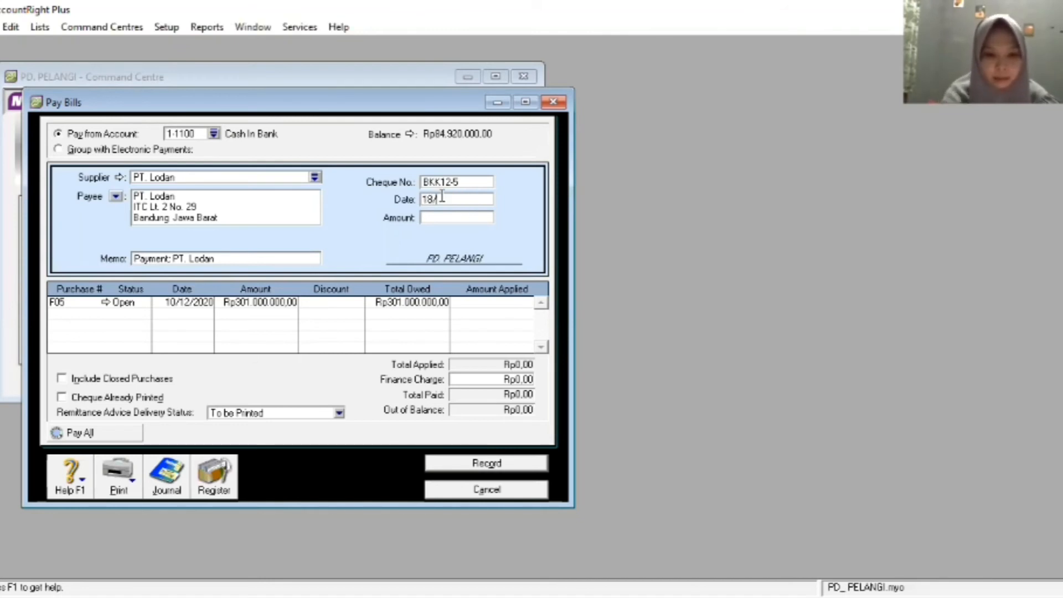
type("12/2020")
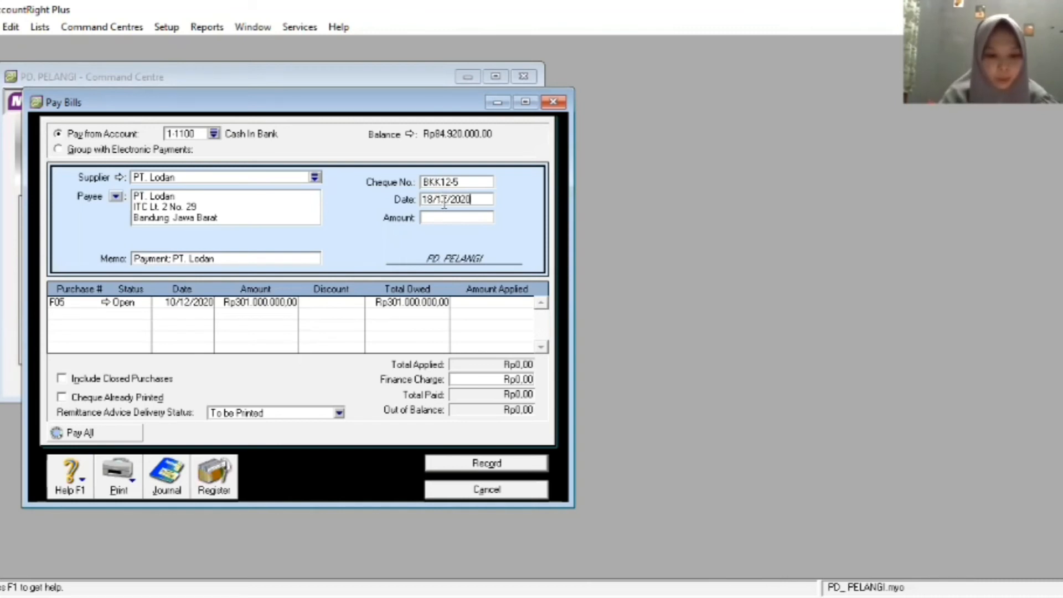
Set the PT. Lodan payment amount to Rp286.000.000, apply it to purchase F05 and record the payment.
left_click(450, 218)
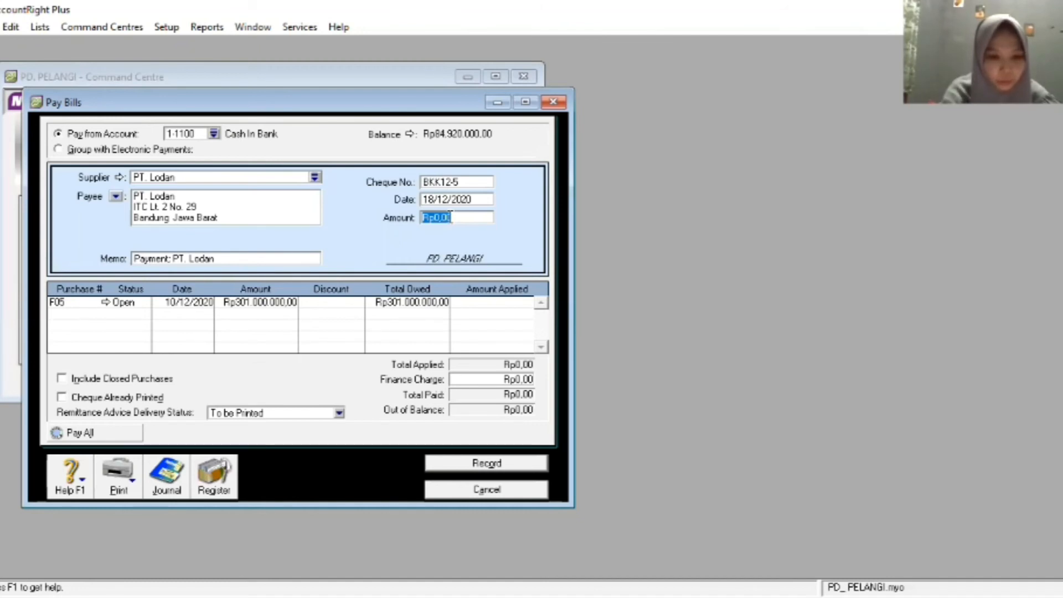
type("28")
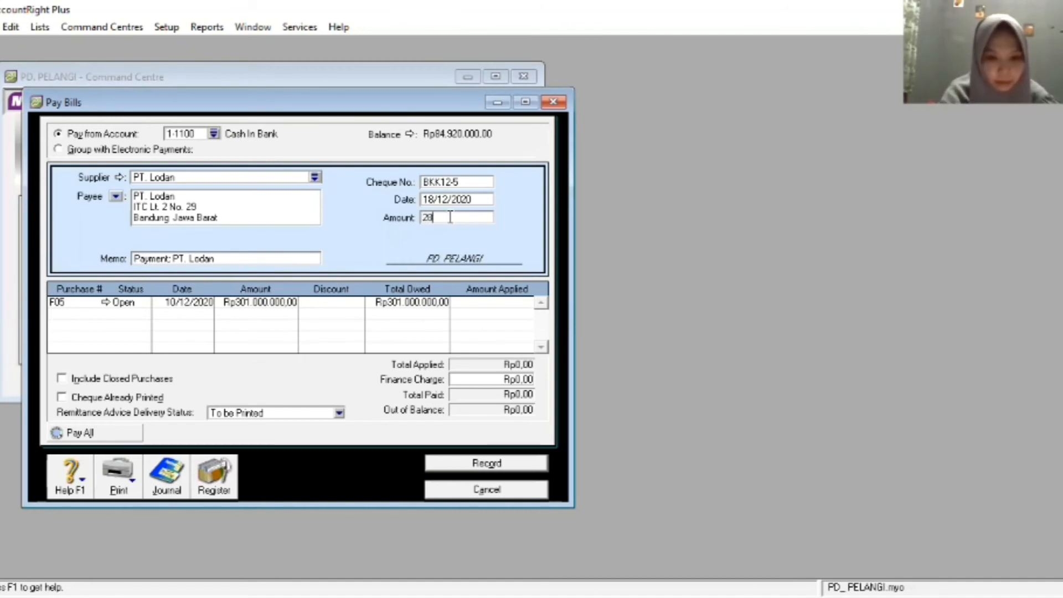
type("6.0")
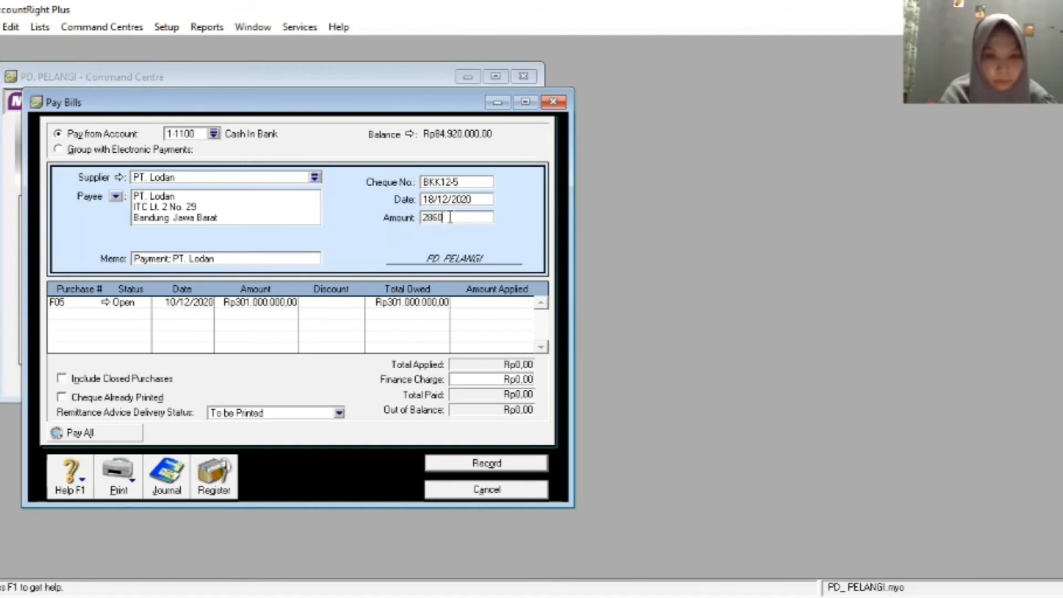
type("00.000")
key("Tab")
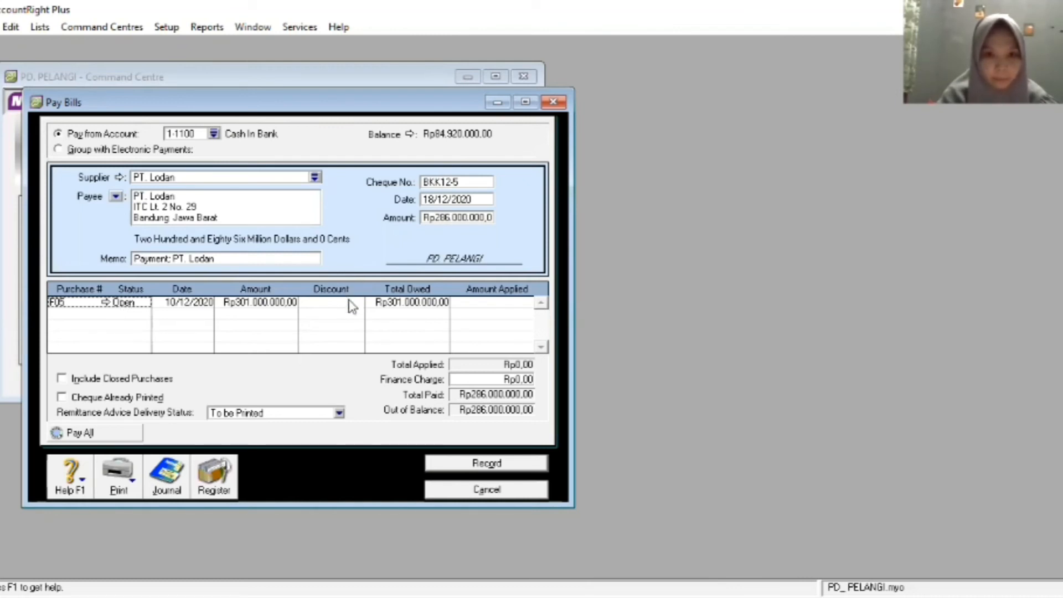
left_click(494, 306)
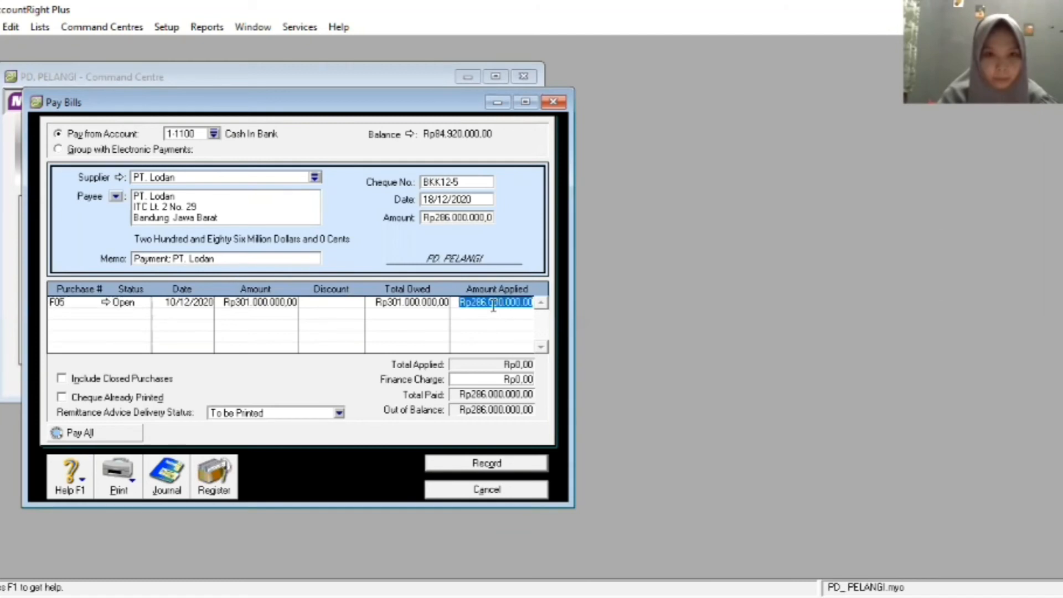
left_click(327, 302)
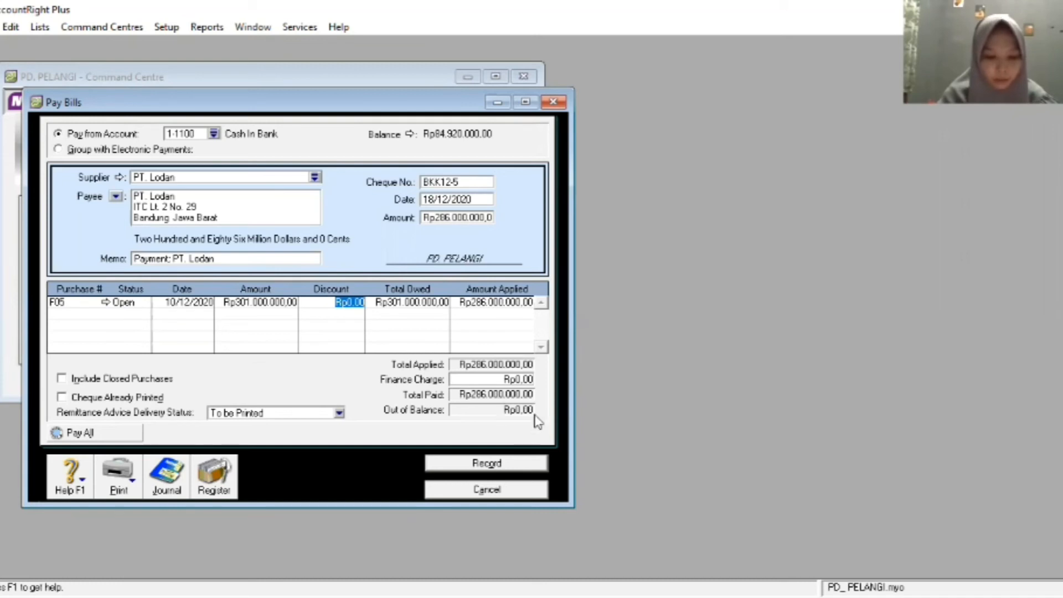
left_click(493, 463)
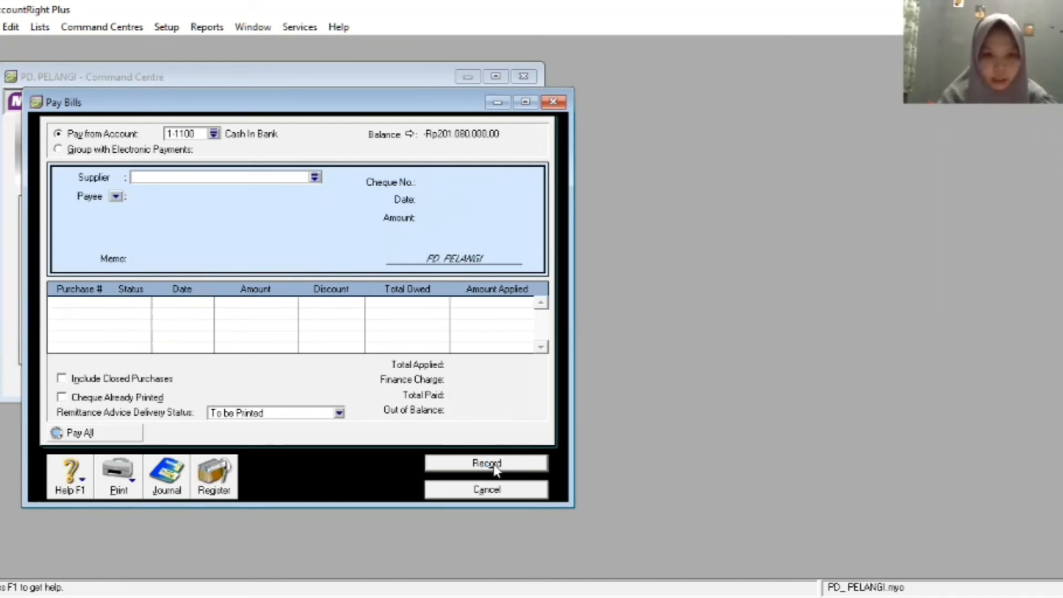
View the transaction recap for the blank bill payment, dismiss it and close the payment form.
key("ctrl+r")
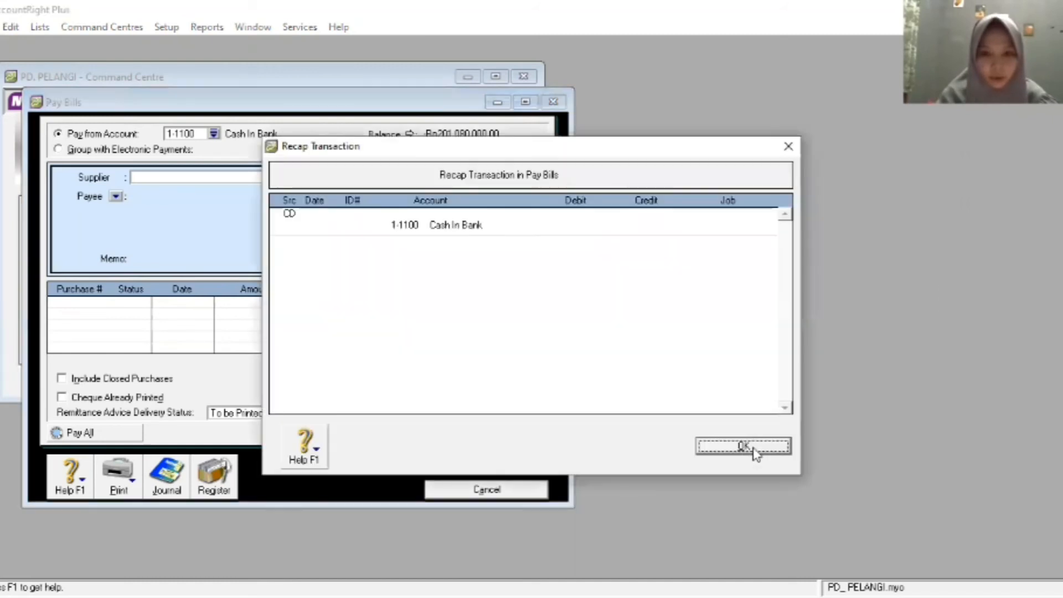
left_click(756, 452)
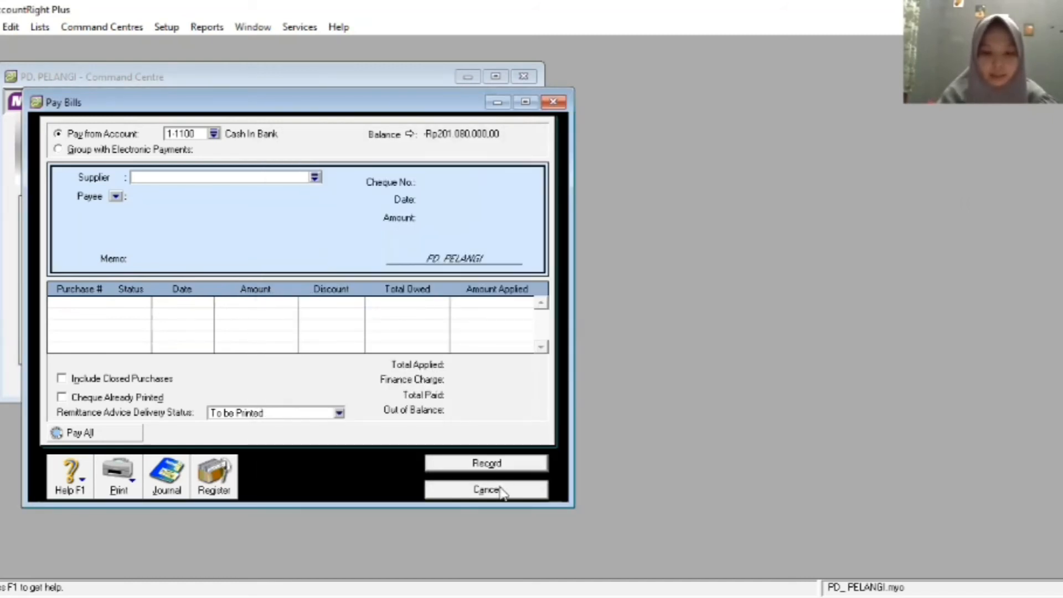
left_click(553, 102)
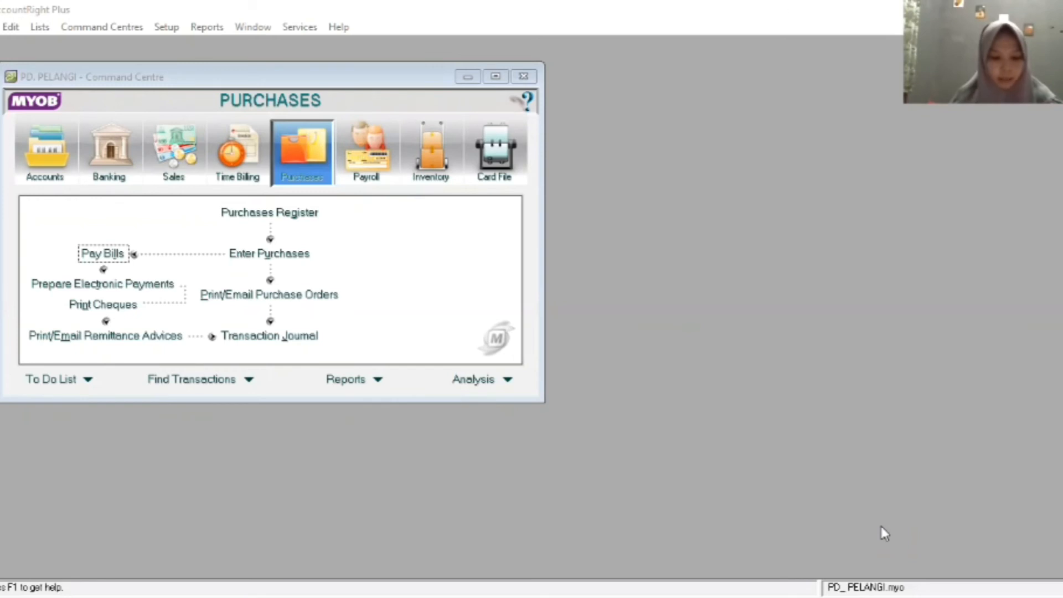
Start a Spend Money entry from the Banking command centre, paying from account 1-1200 Petty Cash.
left_click(108, 176)
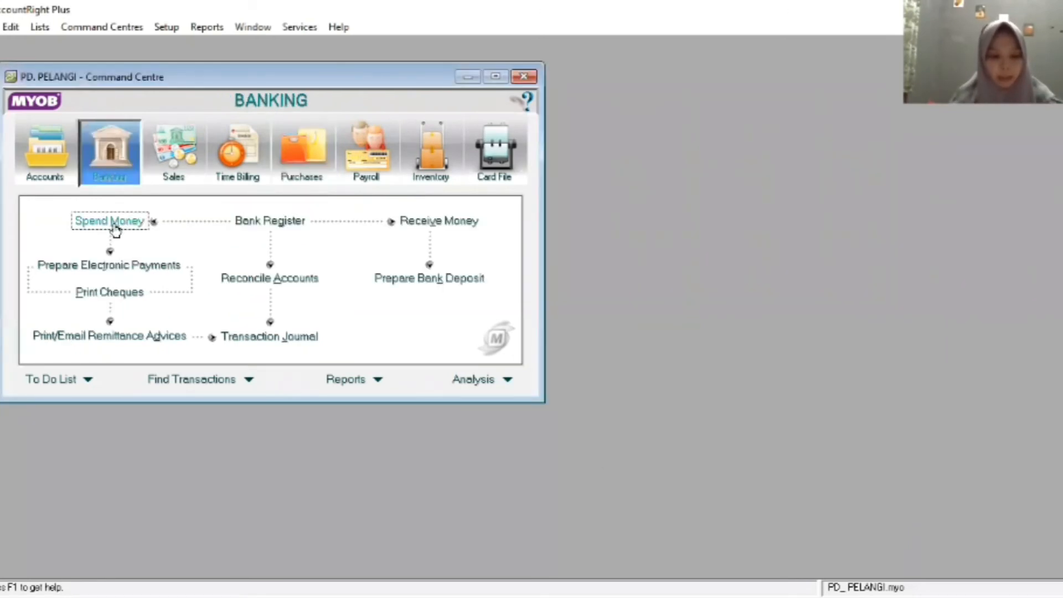
left_click(111, 222)
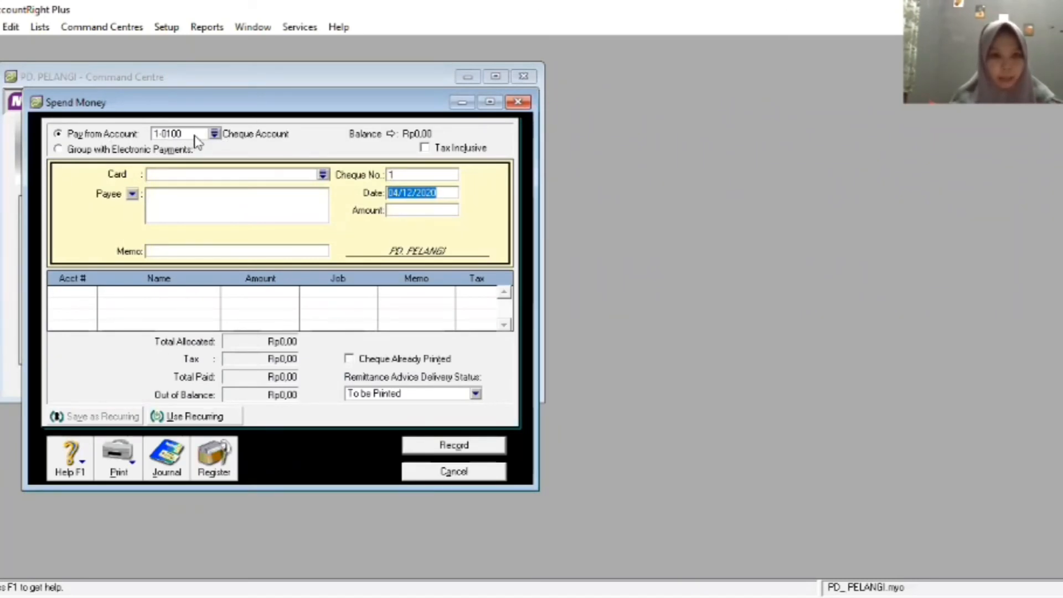
left_click(214, 134)
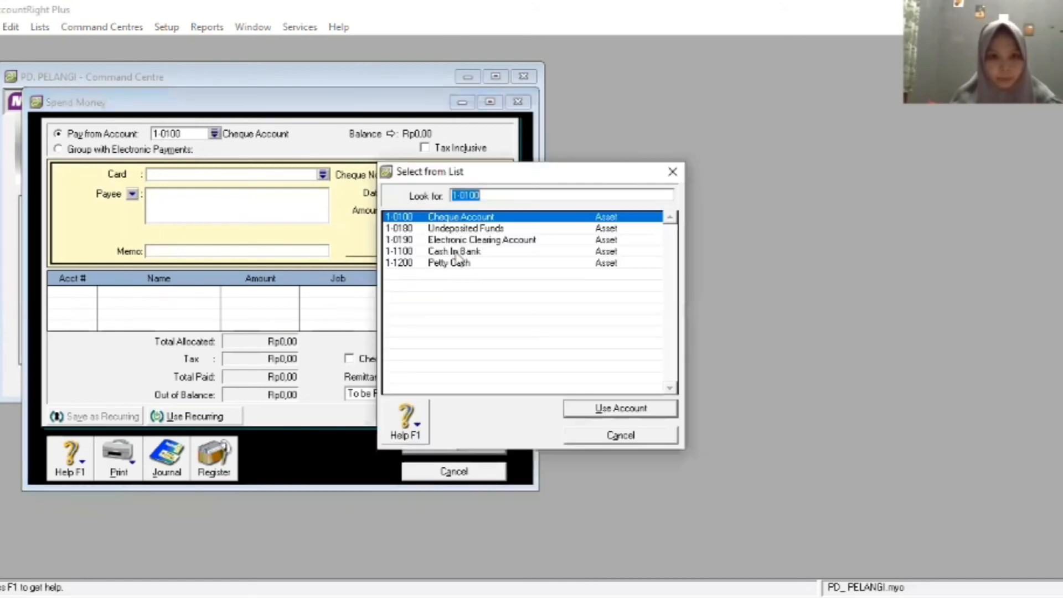
left_click(458, 263)
left_click(621, 410)
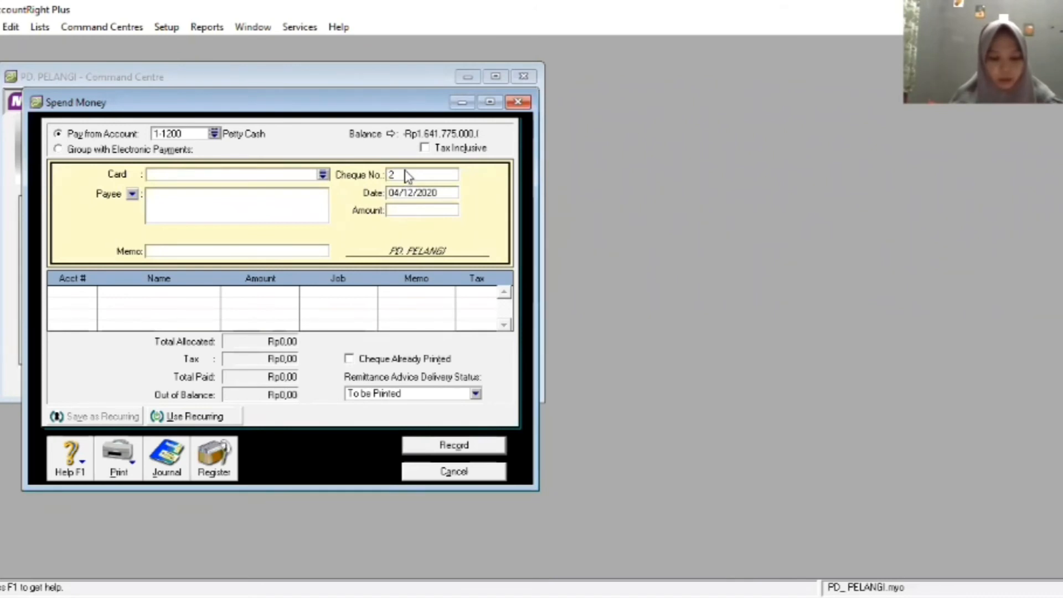
Set the petty cash payment's cheque number to V12-4.
left_click(406, 173)
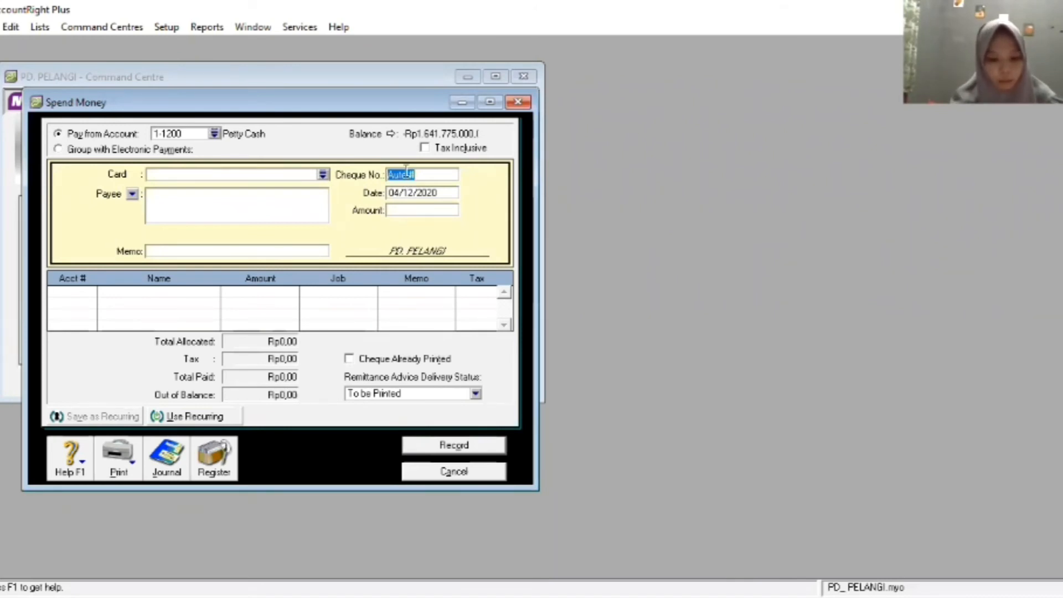
key("BackSpace")
type("V12")
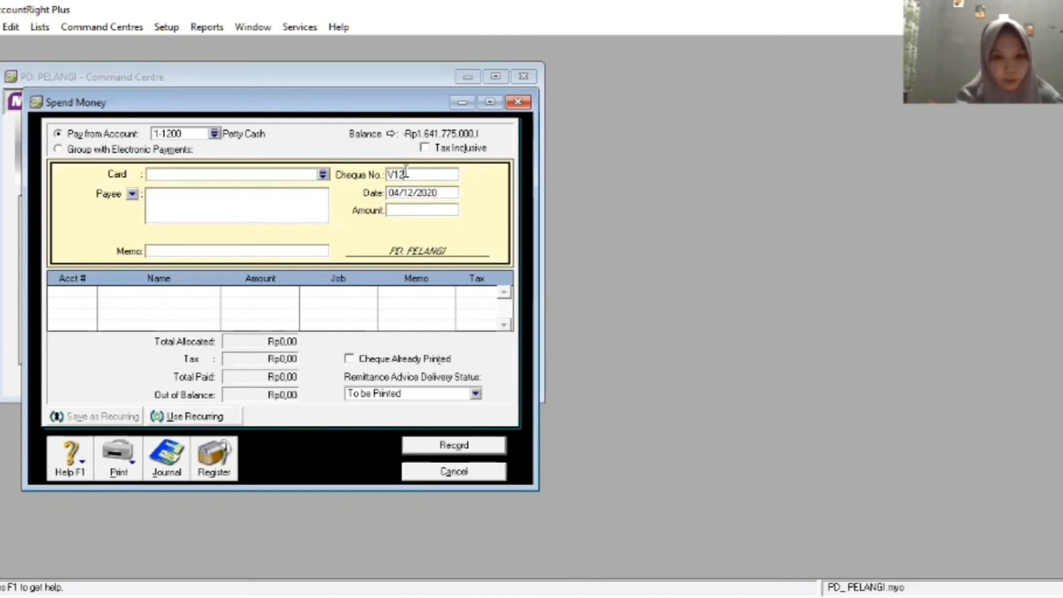
type("4")
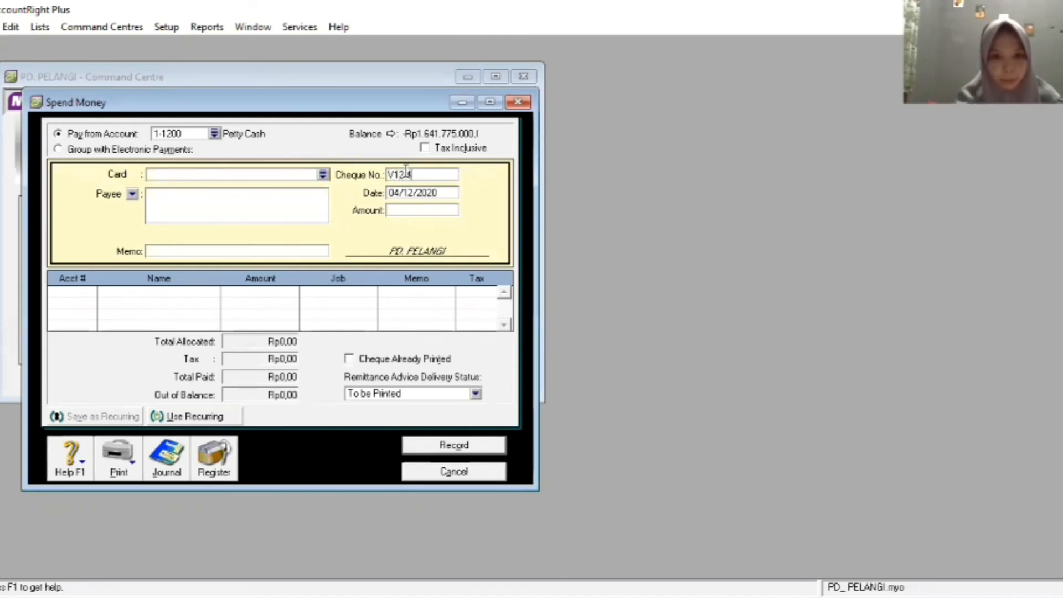
key("Tab")
Set the petty cash payment's date to 20/12/2020.
key("BackSpace")
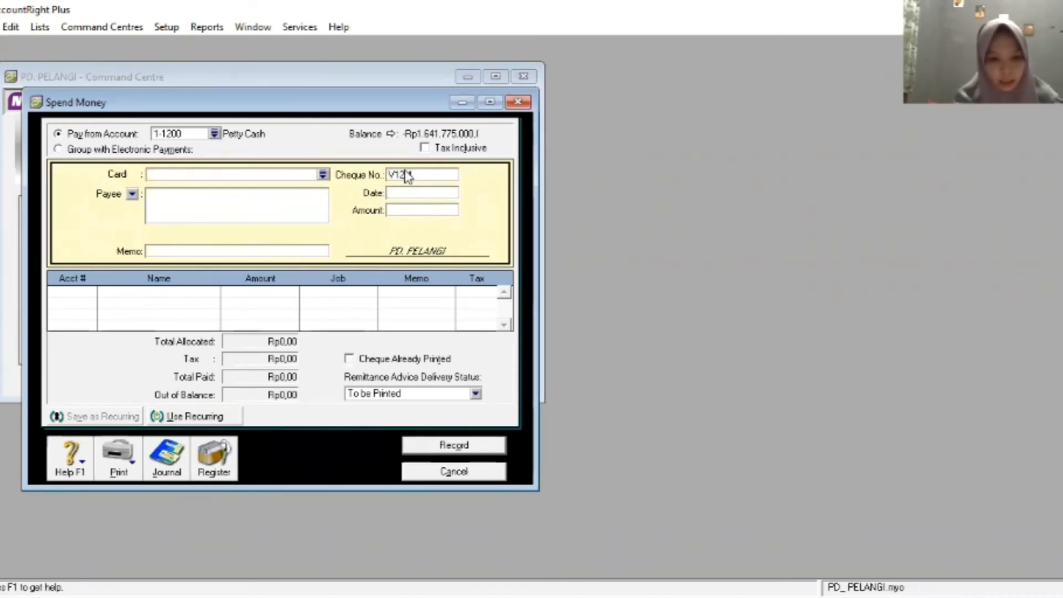
type("2")
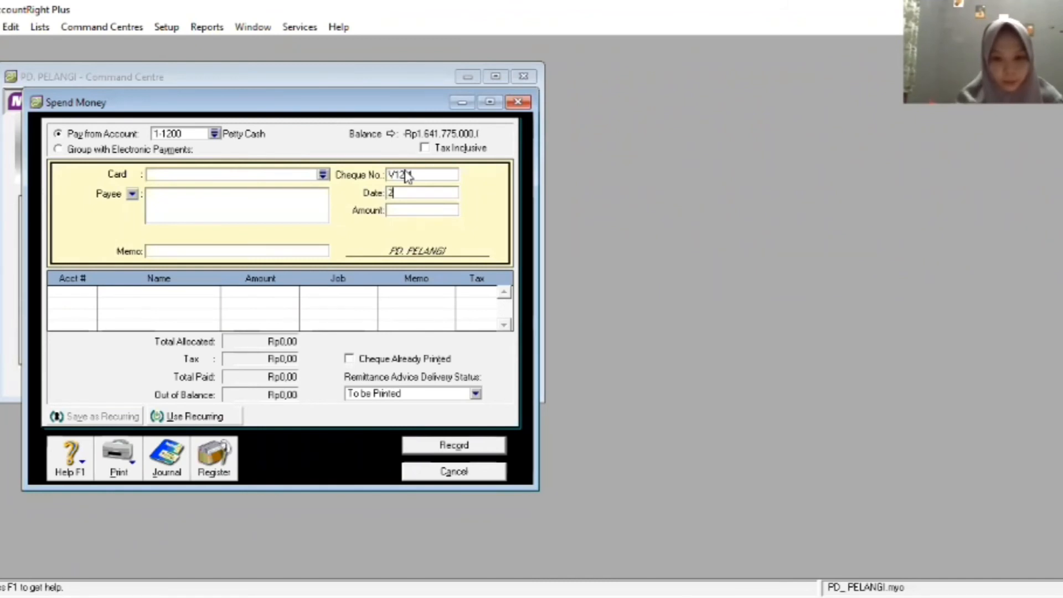
type("0/20")
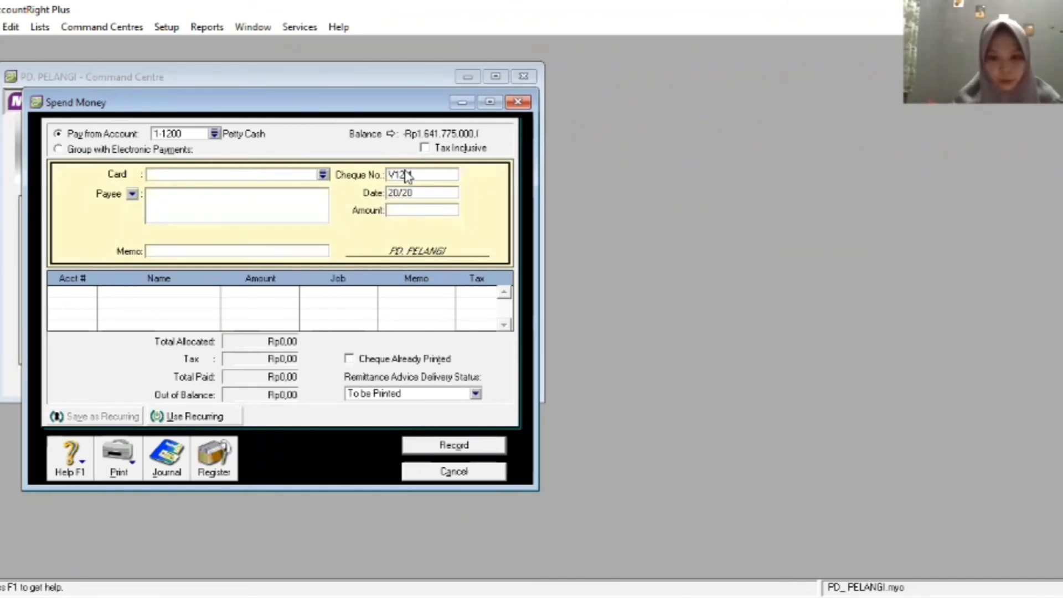
key("BackSpace")
key("BackSpace")
type("12")
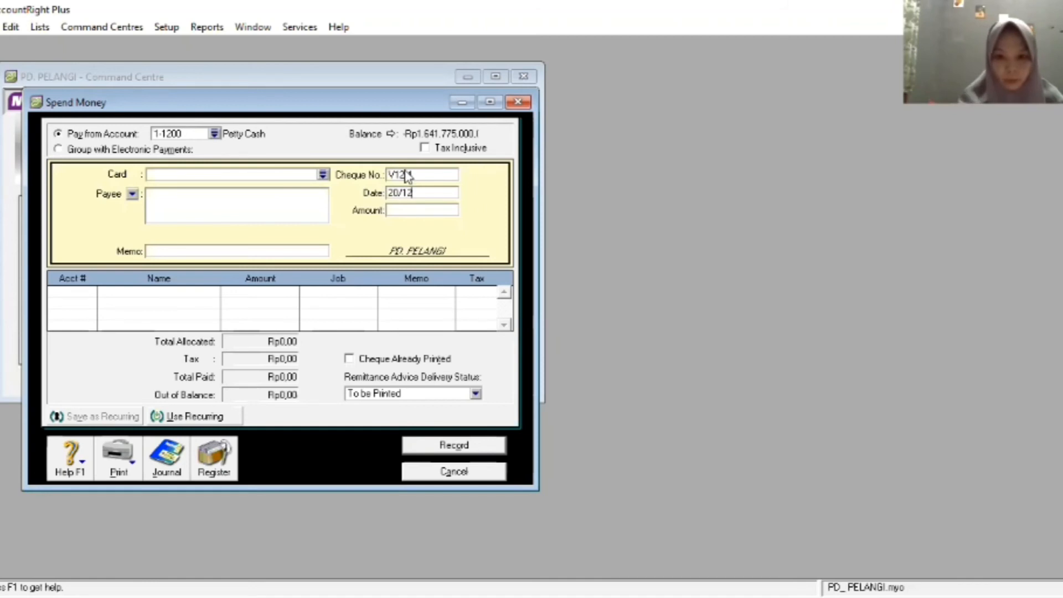
type("/2020")
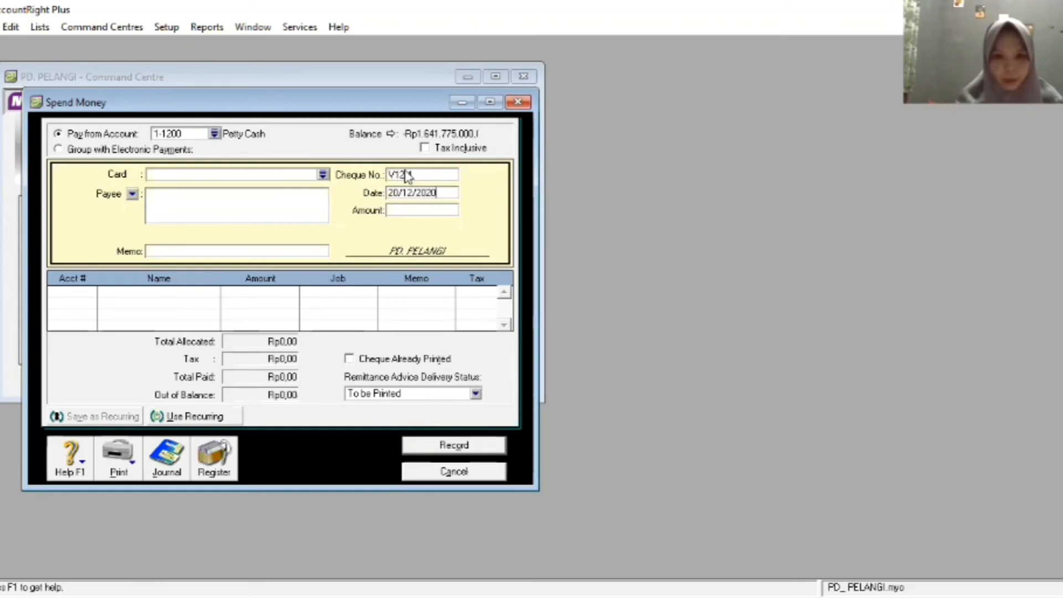
key("Tab")
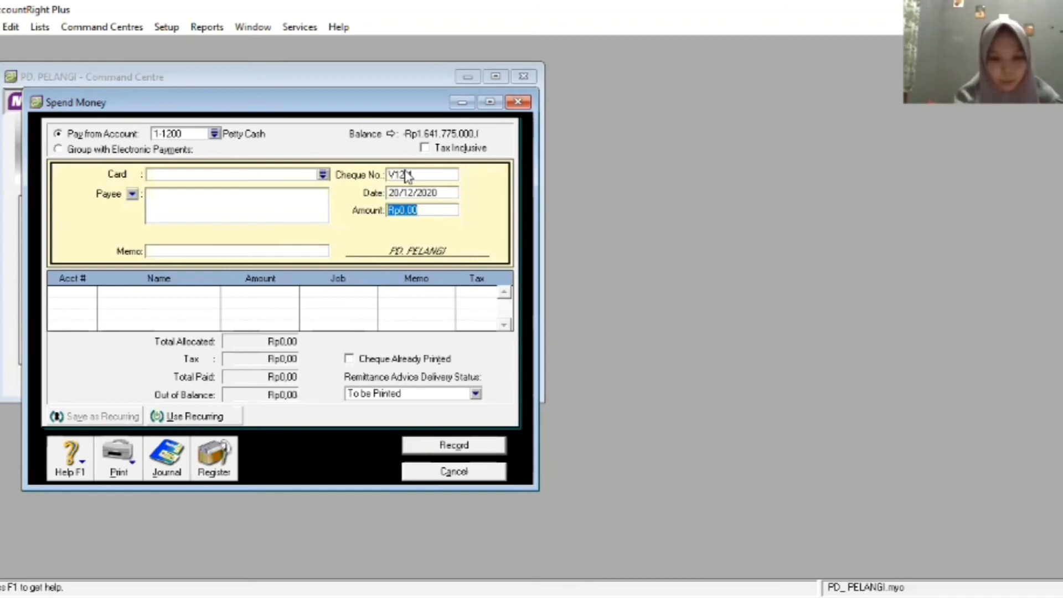
Enter an amount of Rp800.000 and the memo PRIVE for the petty cash payment.
type("800000")
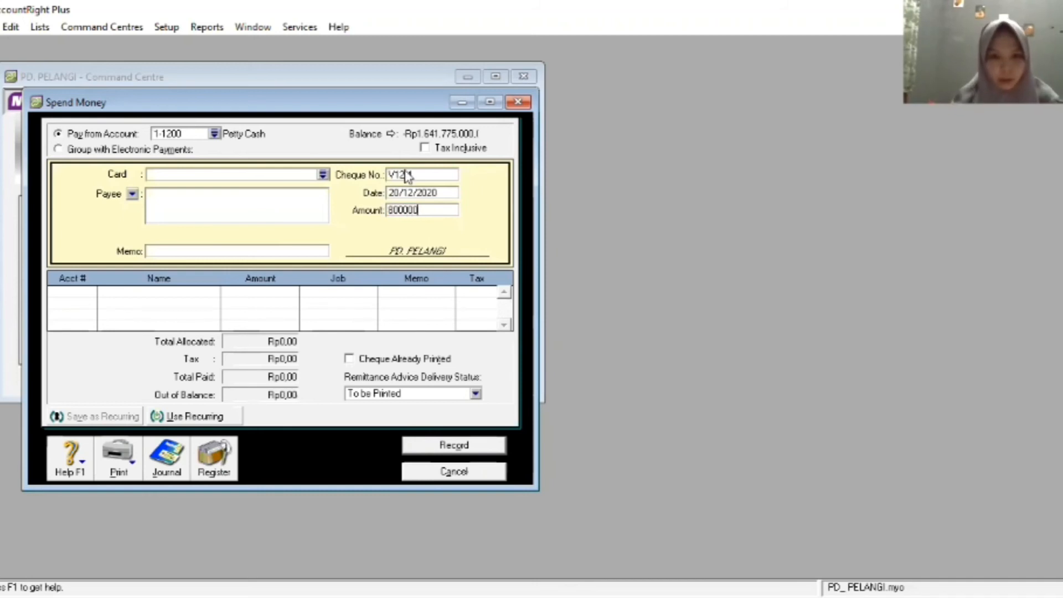
key("Tab")
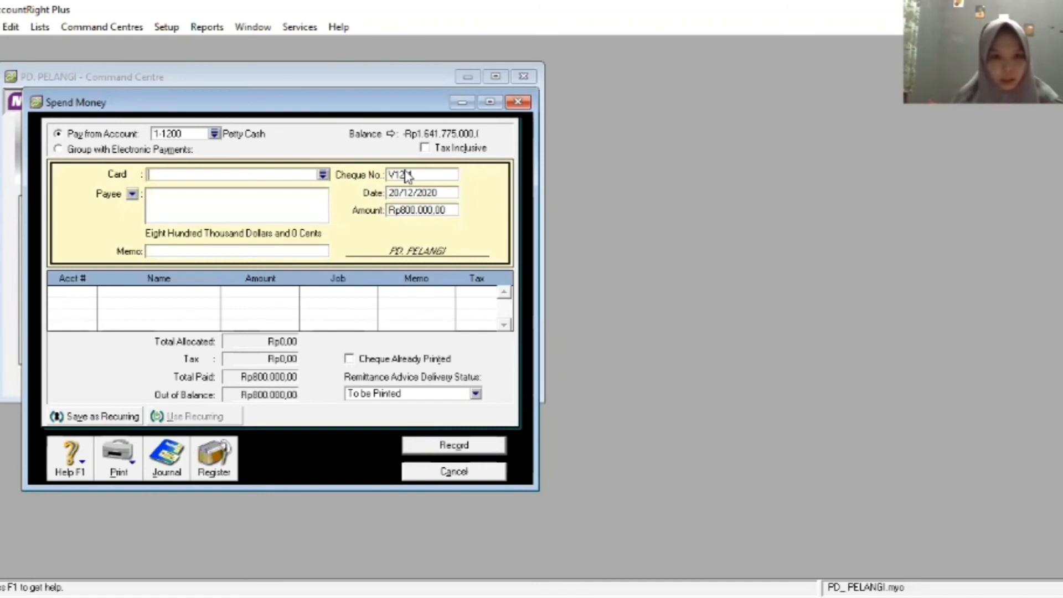
left_click(165, 252)
type("PRI")
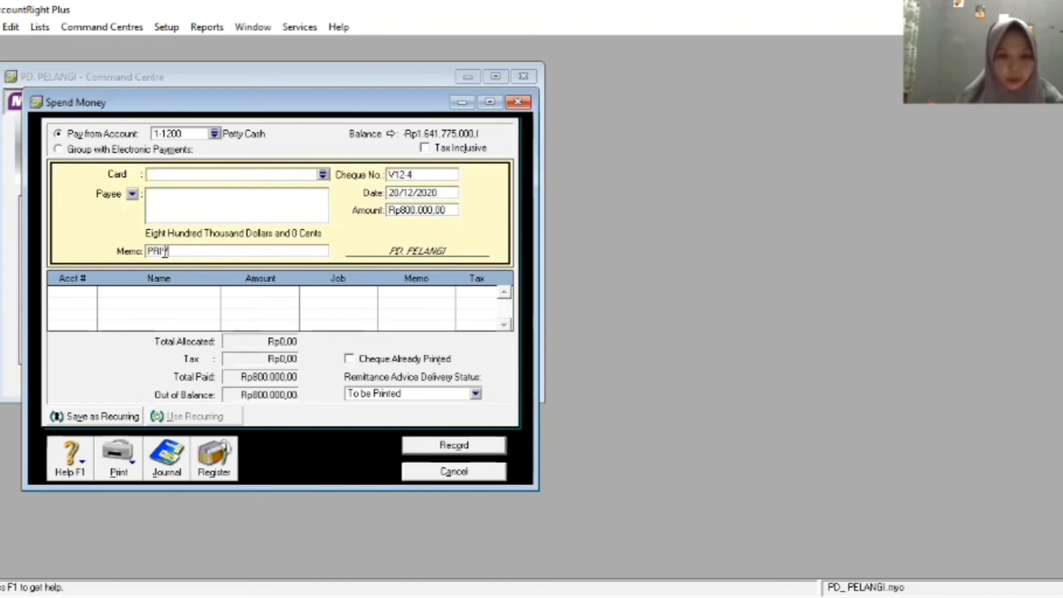
type("VE")
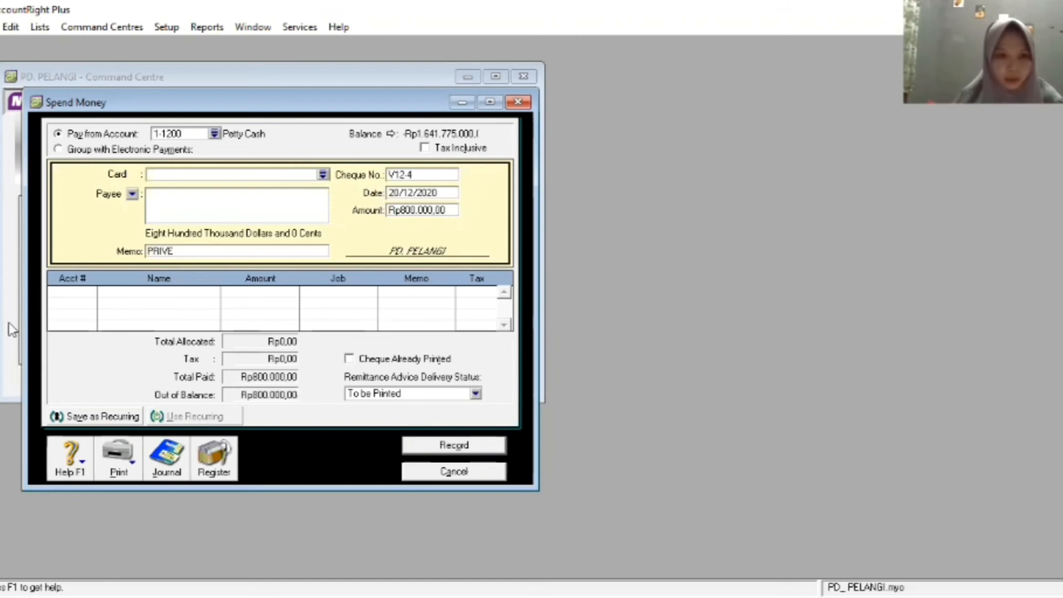
Allocate the Rp800.000 to the owner's drawings account 3-1200 and record the petty cash payment.
left_click(94, 295)
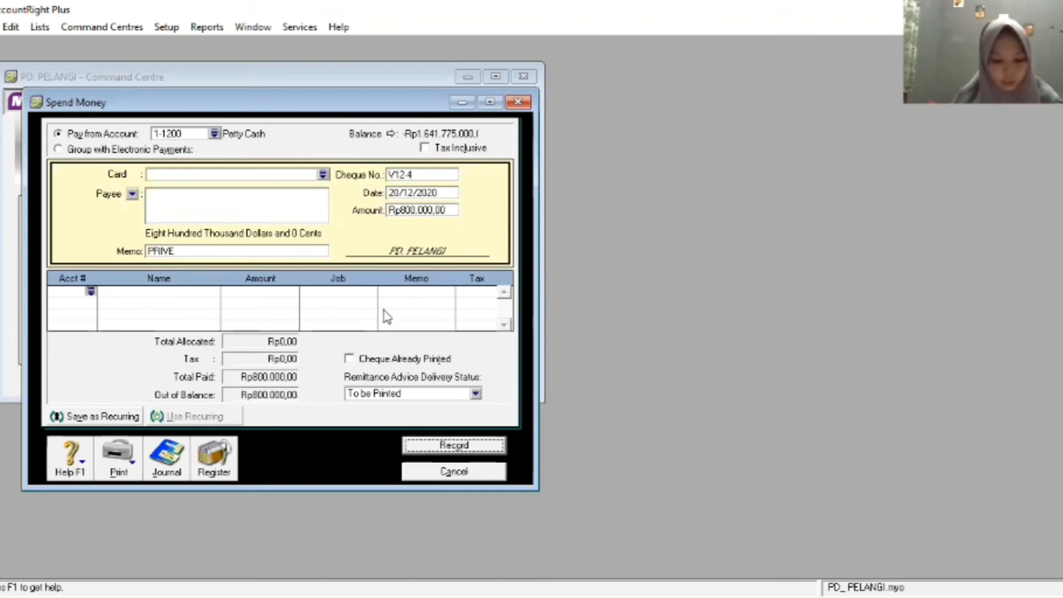
type("6")
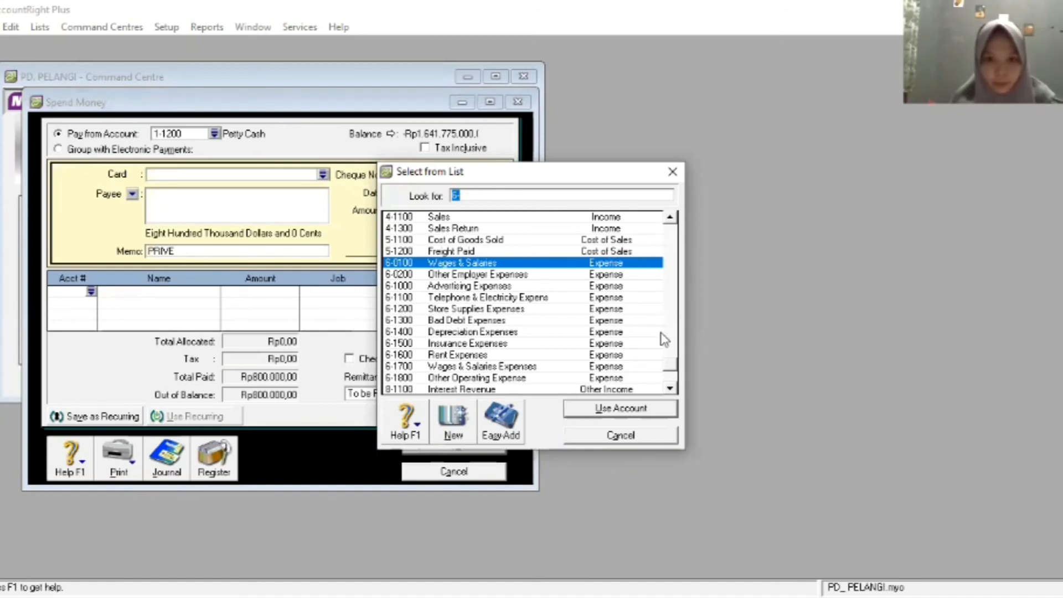
left_click(670, 218)
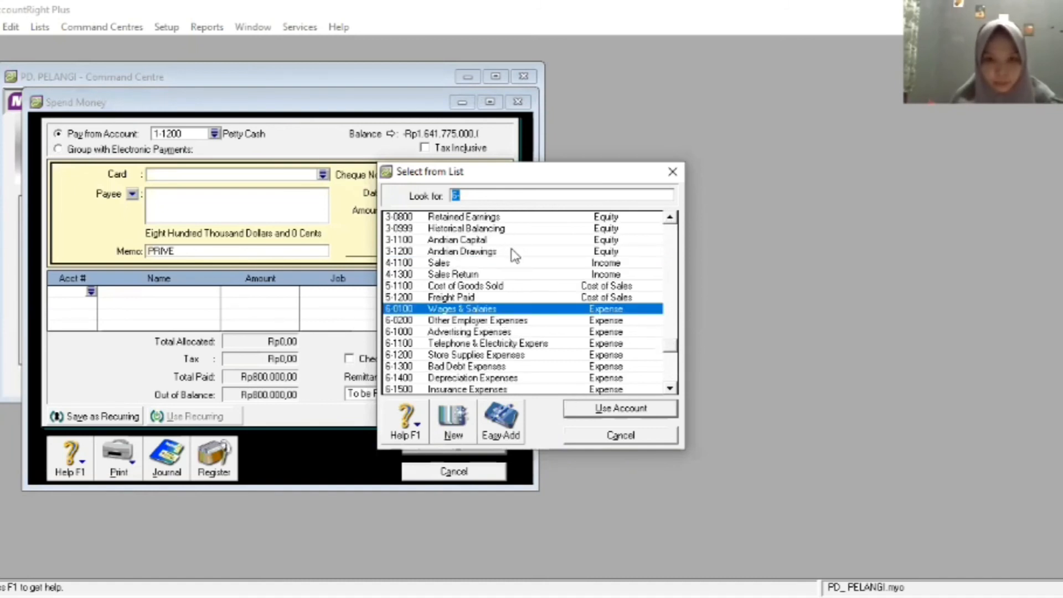
type("3-1200")
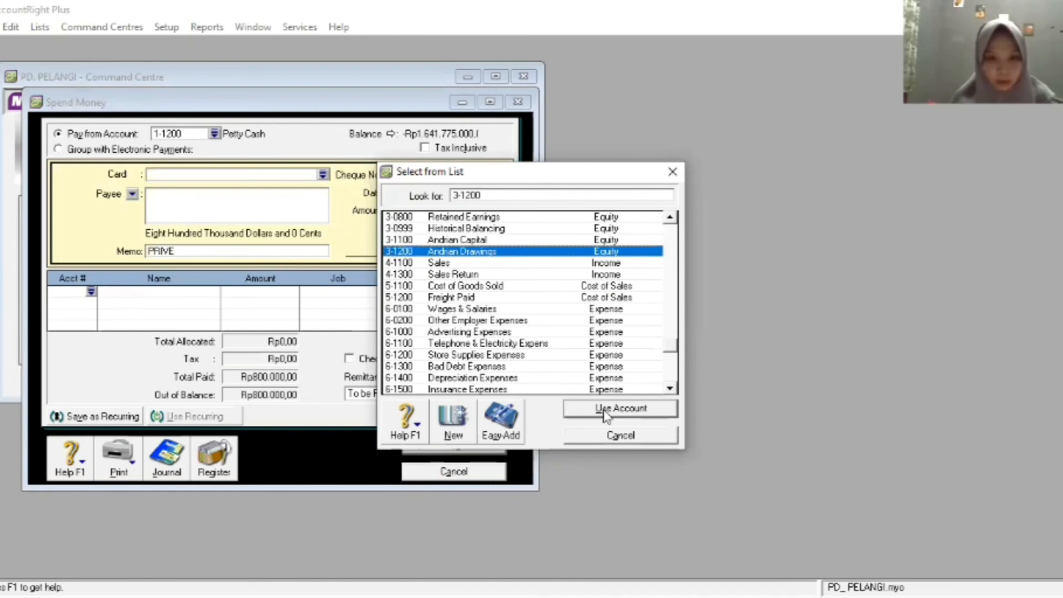
left_click(606, 410)
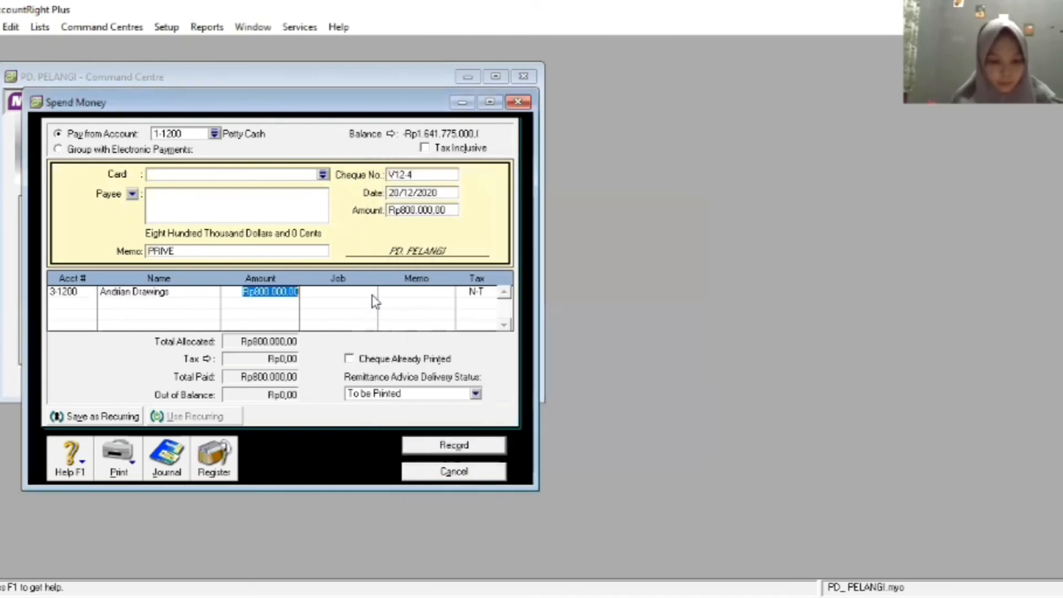
left_click(453, 445)
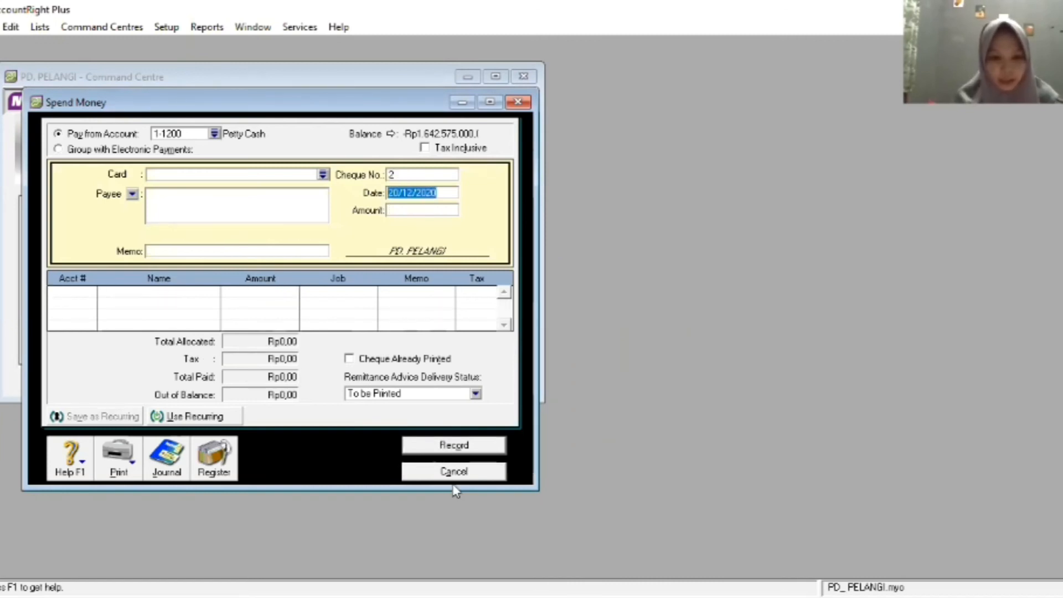
View the transaction recap for the blank Spend Money entry and dismiss it.
key("ctrl+r")
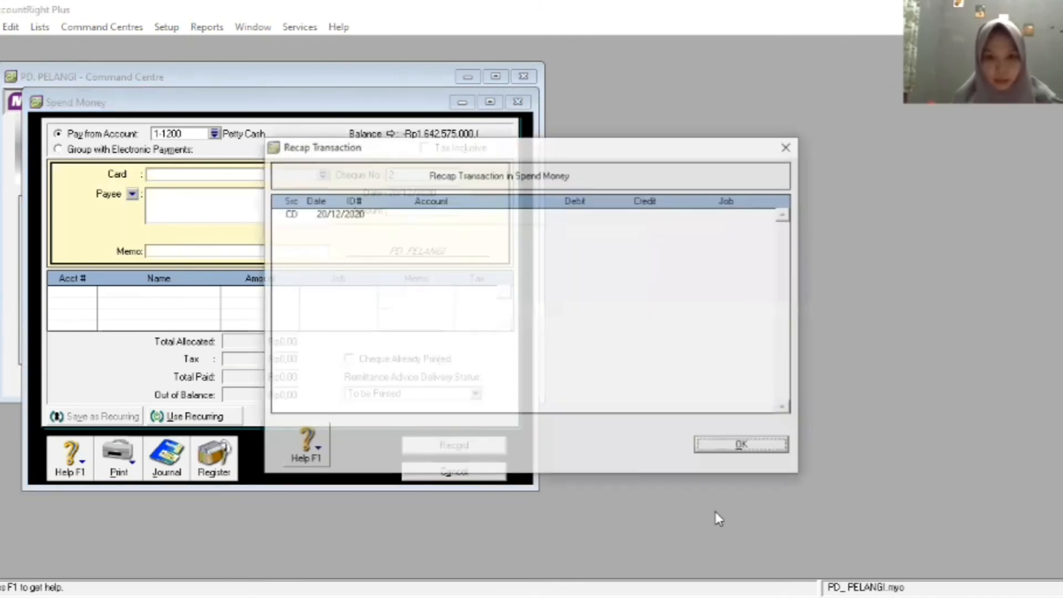
left_click(770, 454)
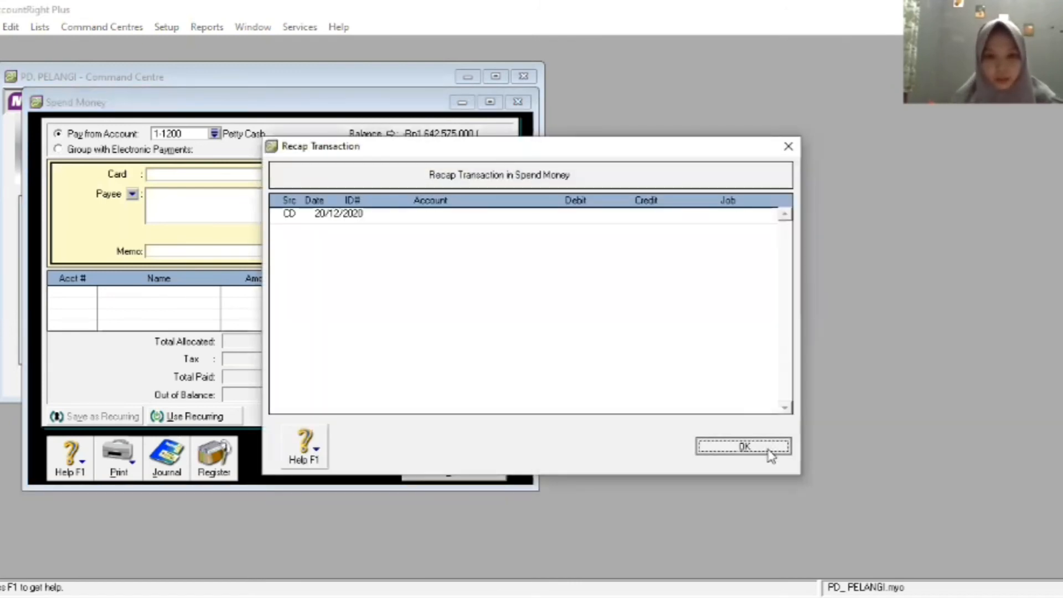
Start a new Spend Money payment drawn from the Cash In Bank account 1-1100.
left_click(492, 473)
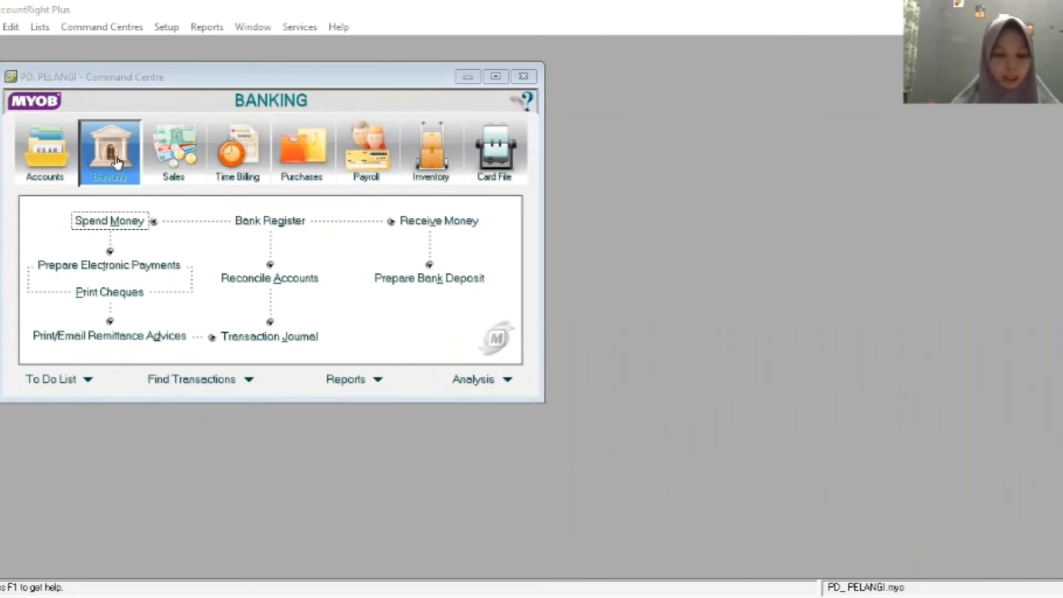
left_click(142, 242)
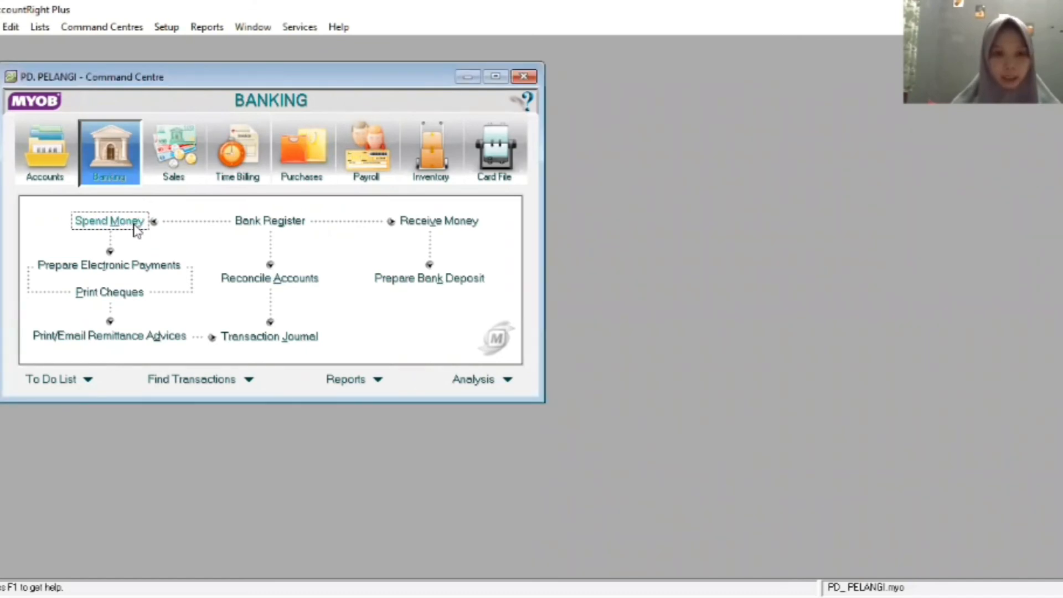
left_click(111, 221)
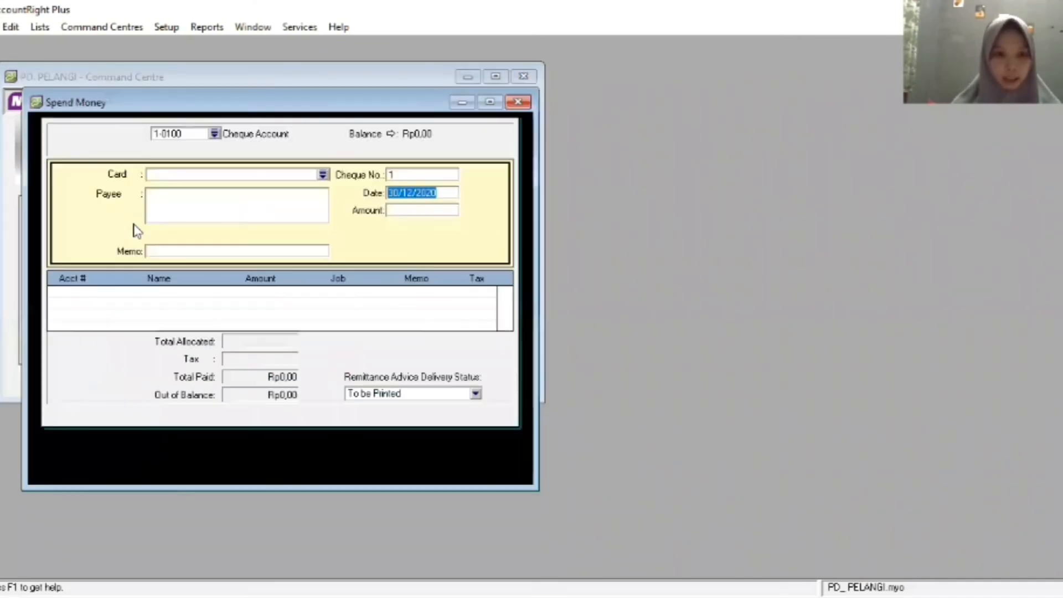
left_click(215, 133)
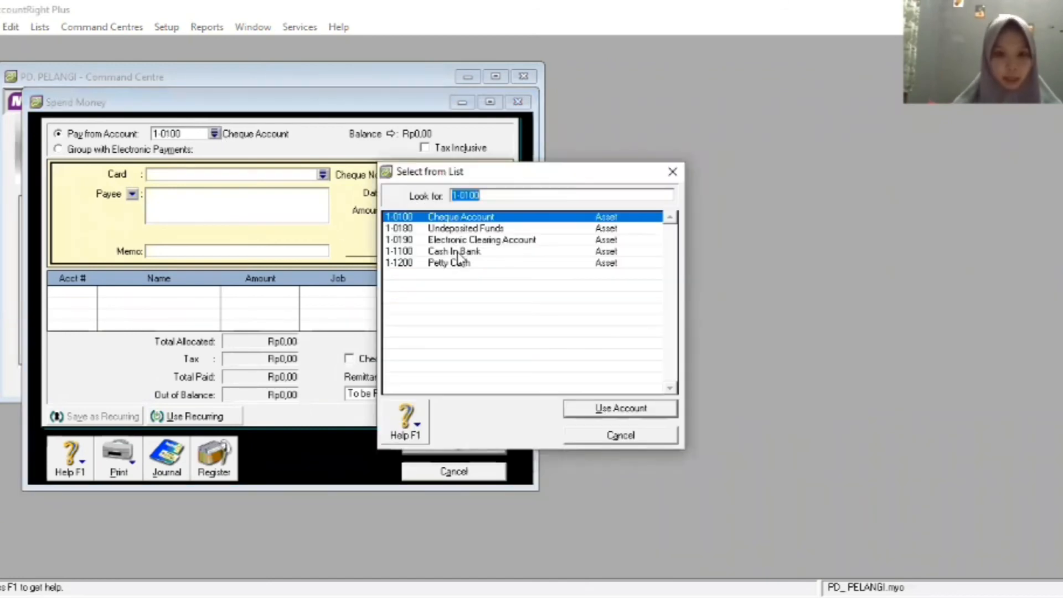
left_click(457, 252)
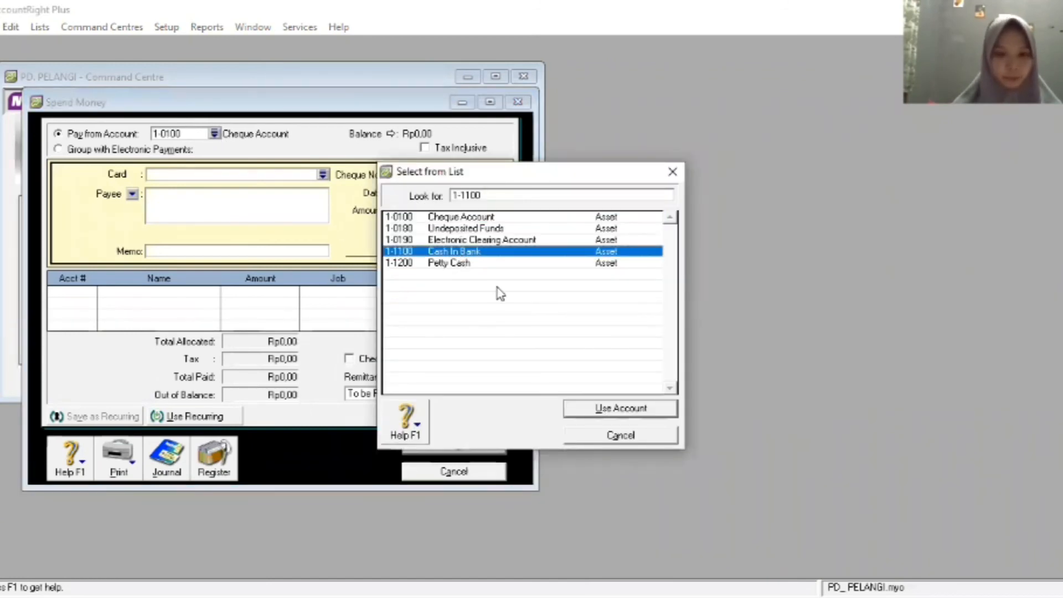
left_click(606, 408)
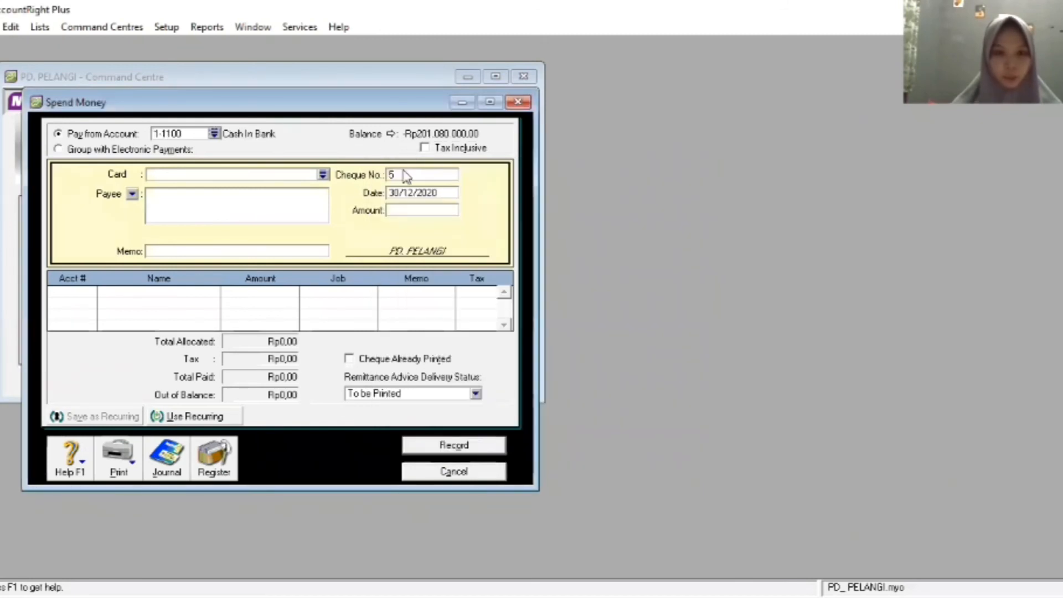
Set the payment's cheque number to BKK12-7 and its amount to Rp19.000.000.
left_click(406, 174)
key("BackSpace")
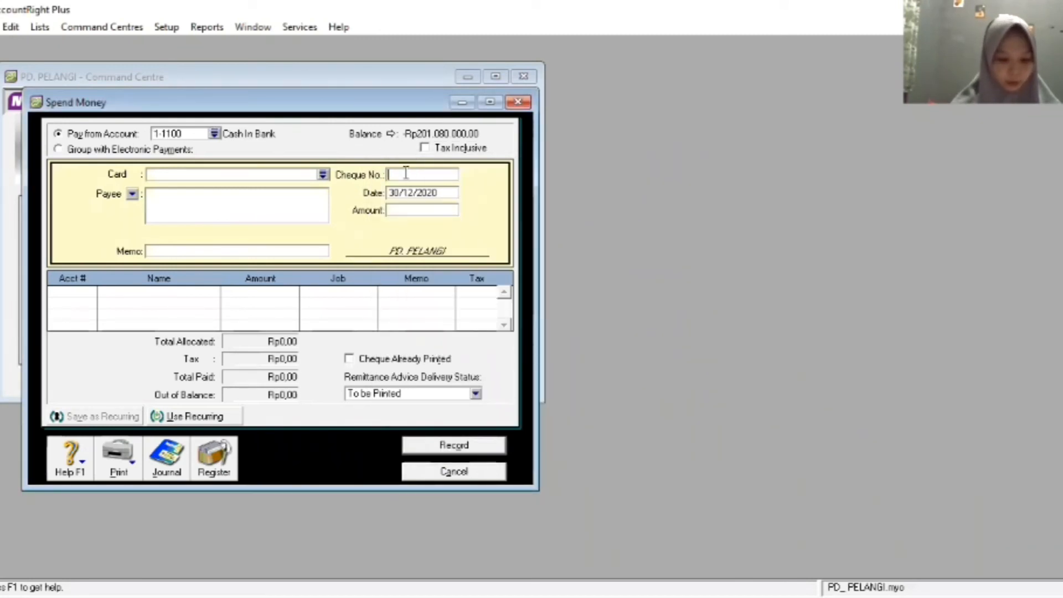
type("8")
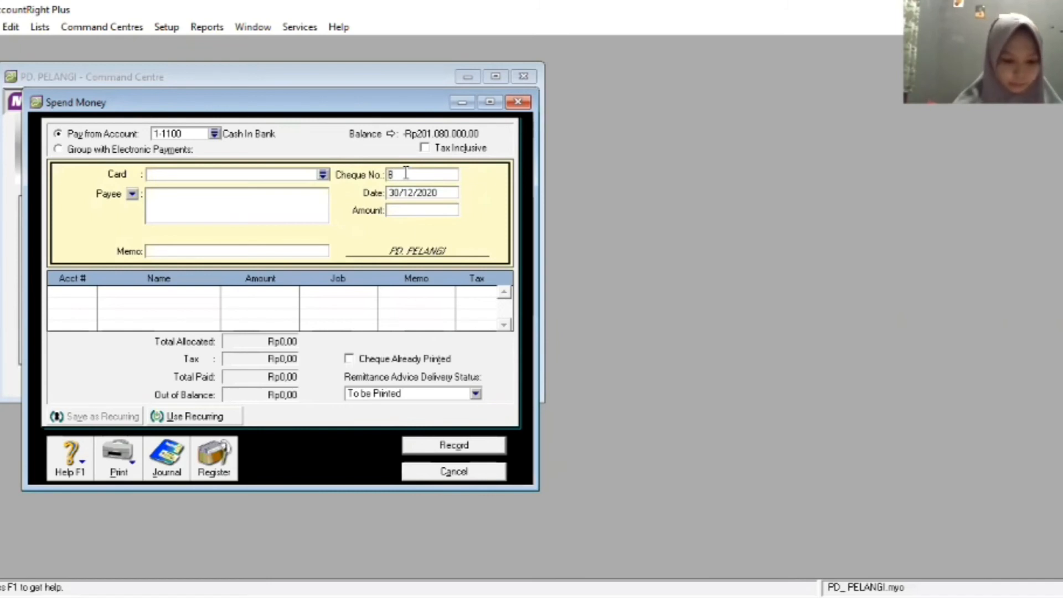
type("KK12-7")
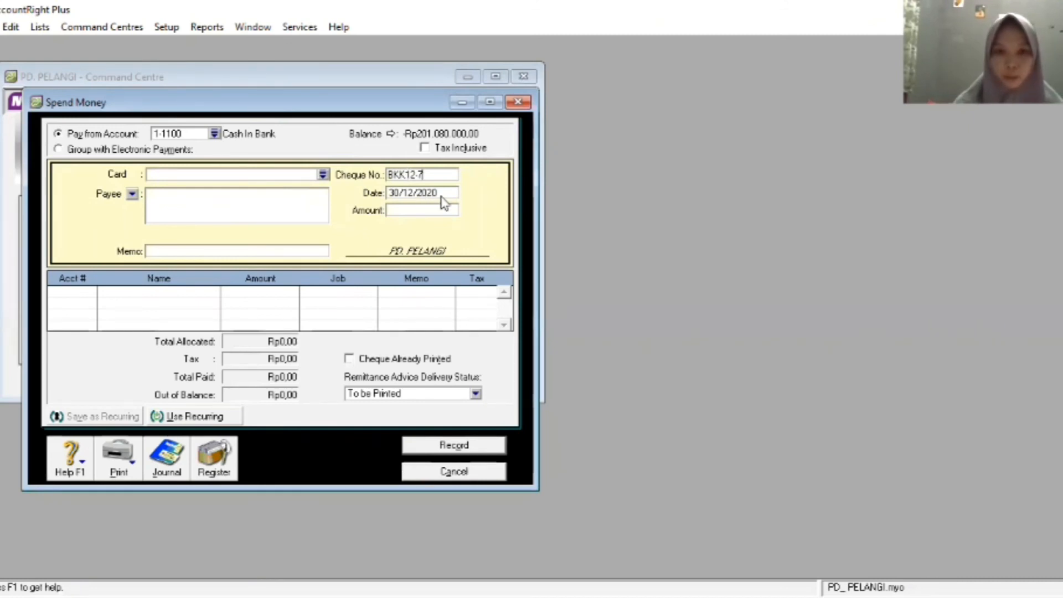
left_click(436, 215)
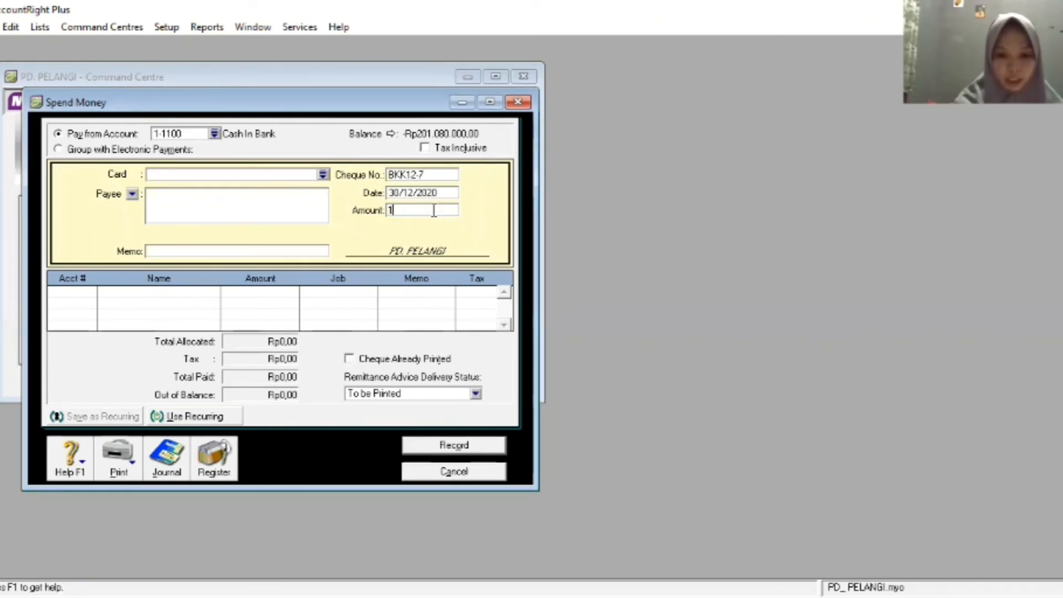
type("19")
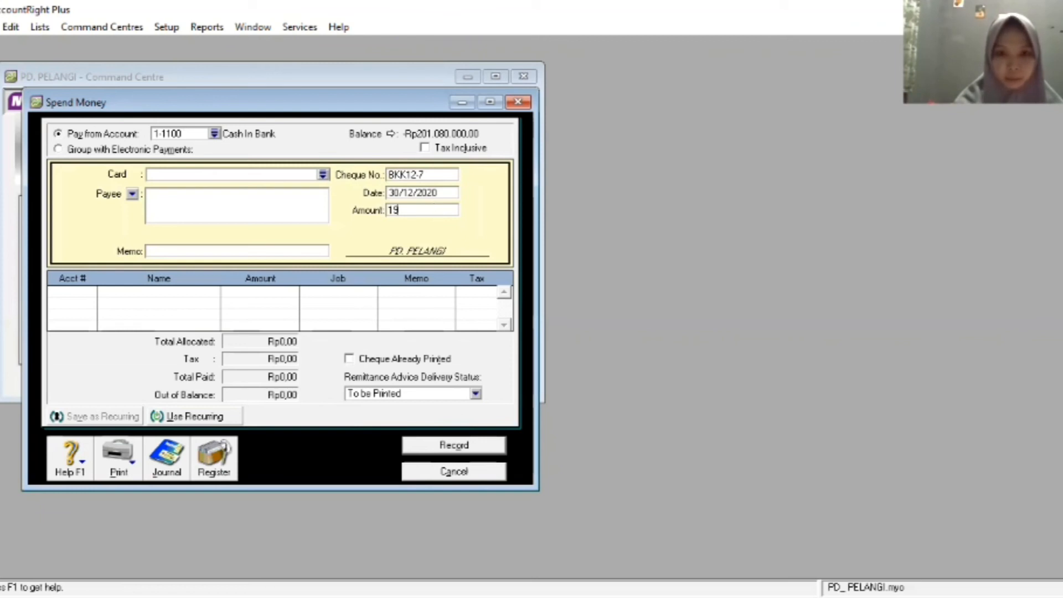
type("000000")
key("Tab")
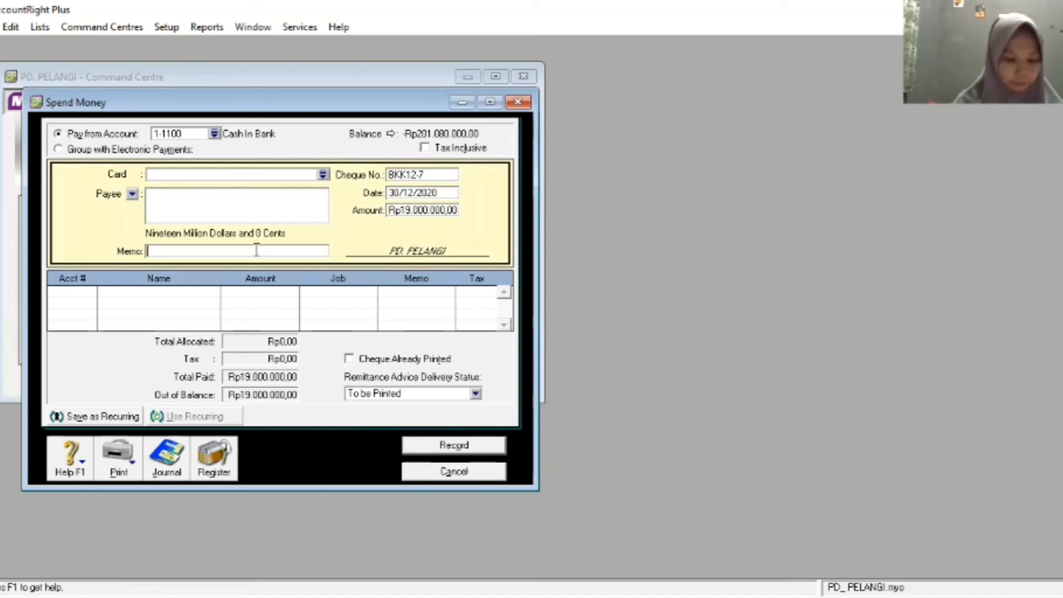
Enter the memo PEMBAYARAN ANGSURAN BANK PERMATA for the Cash In Bank payment.
type("PE")
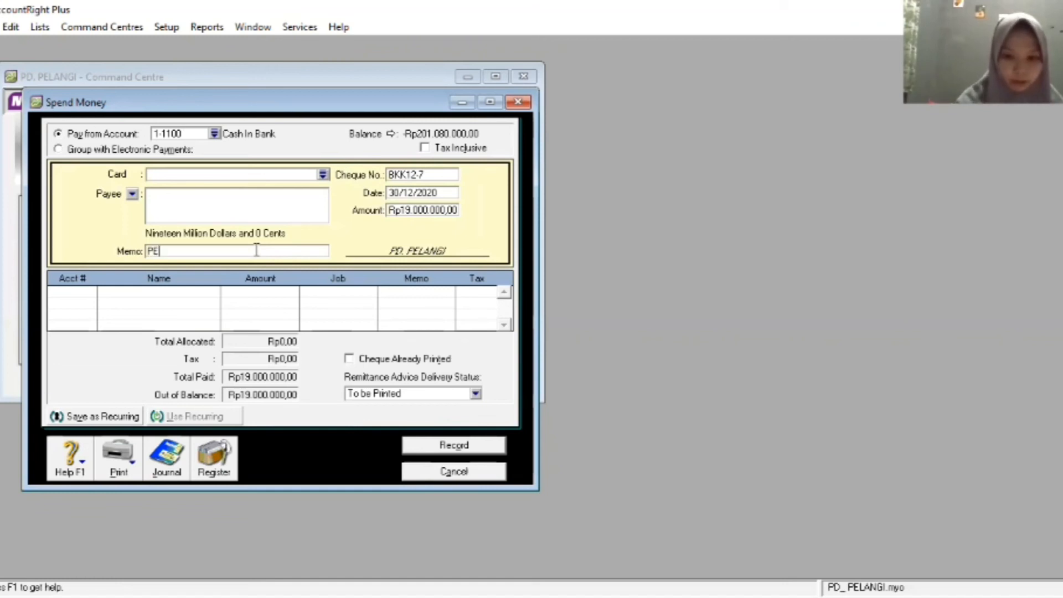
type("MBA")
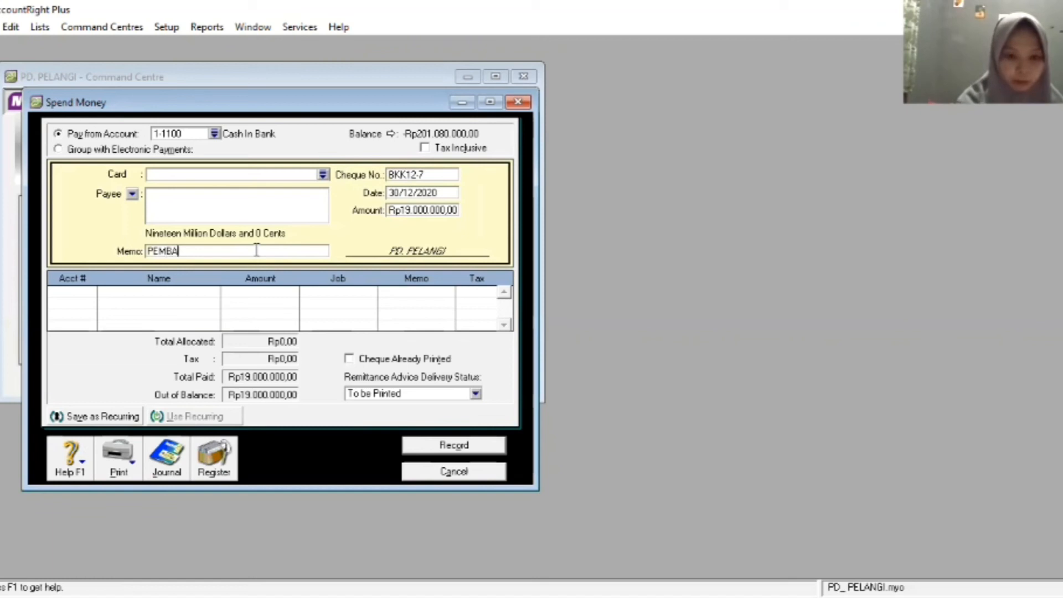
type("YAR")
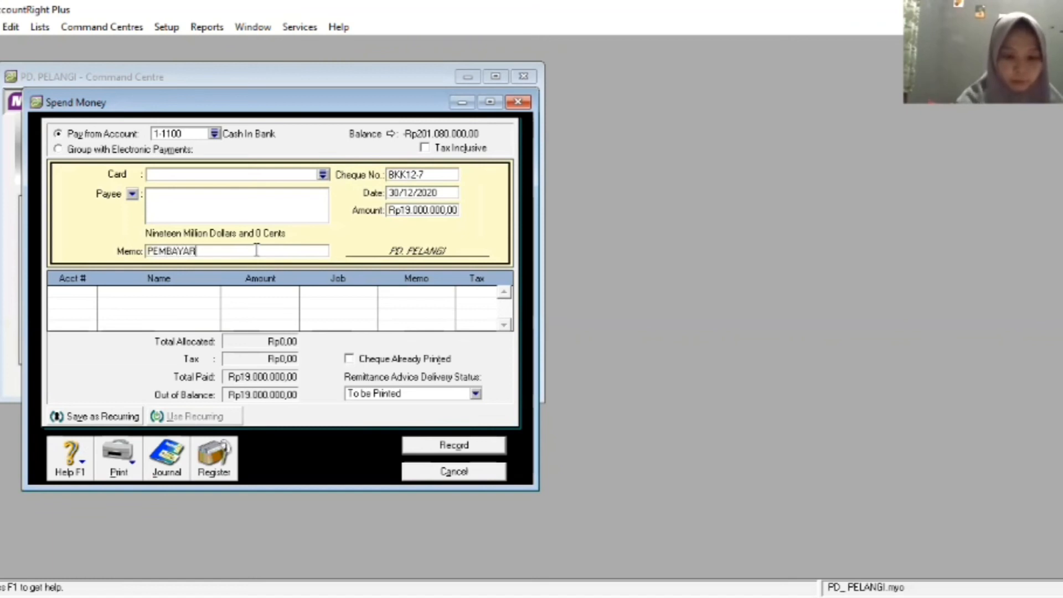
type("AN ANG")
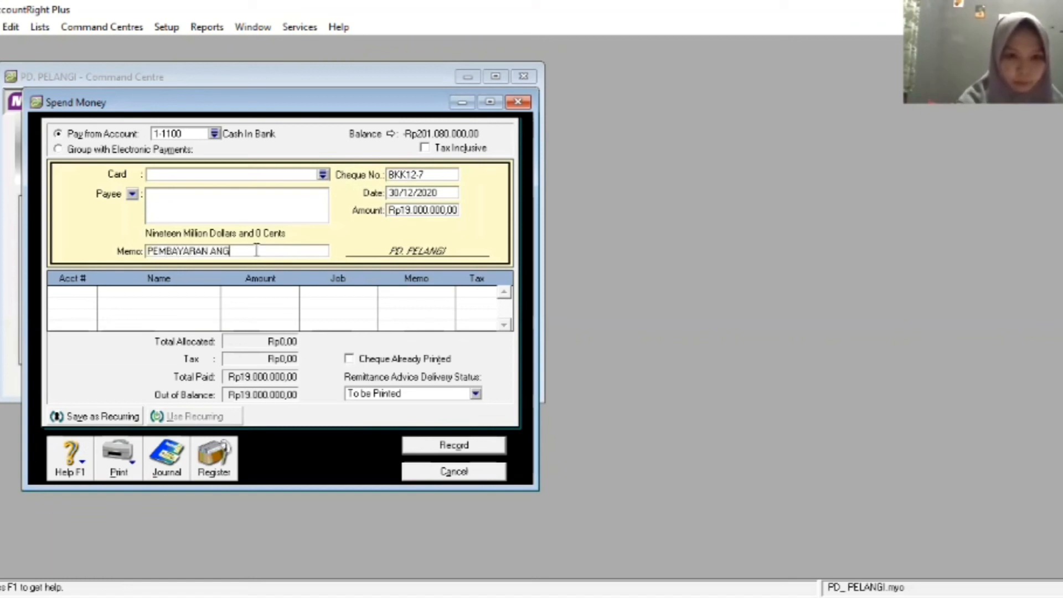
type("SURAN ")
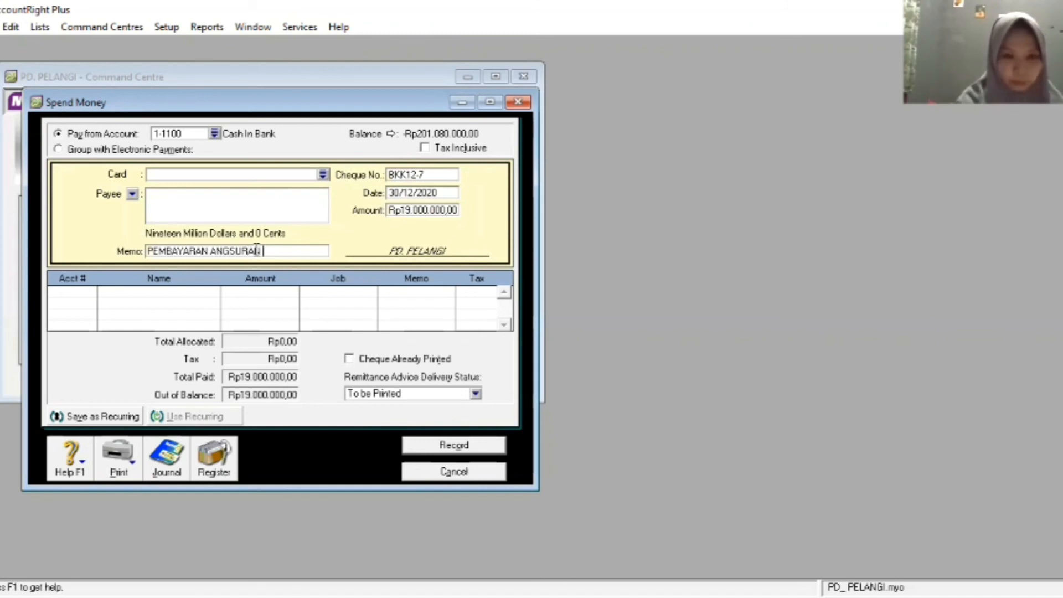
type("BANK P")
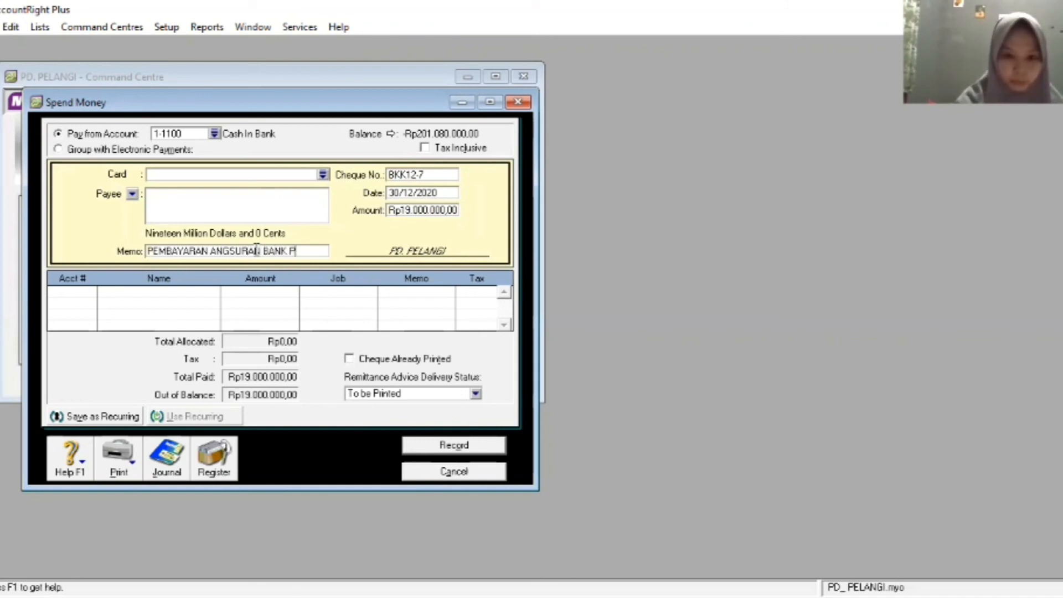
type("ERMA")
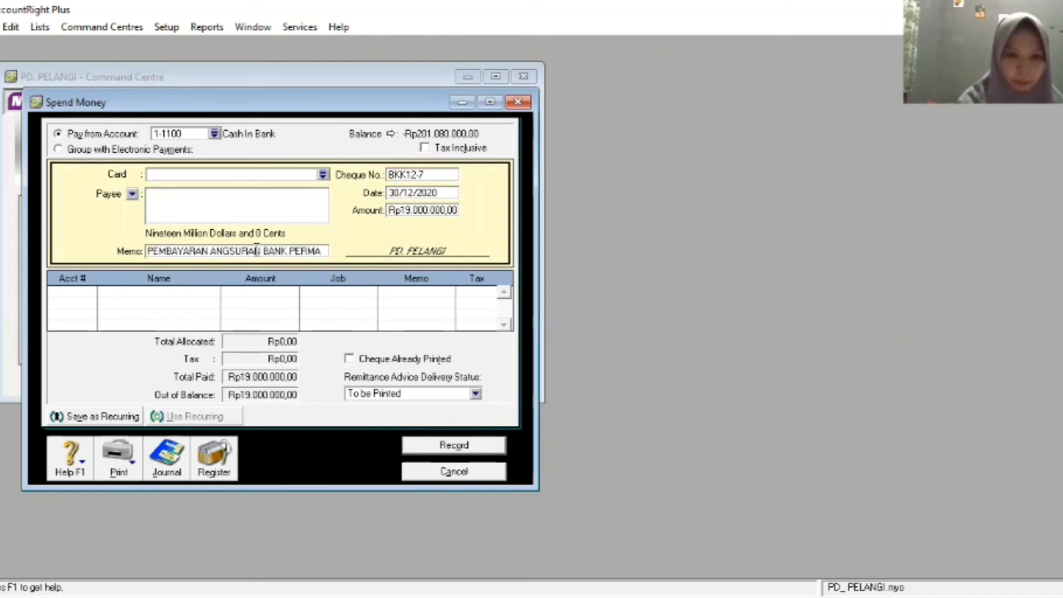
type("TA")
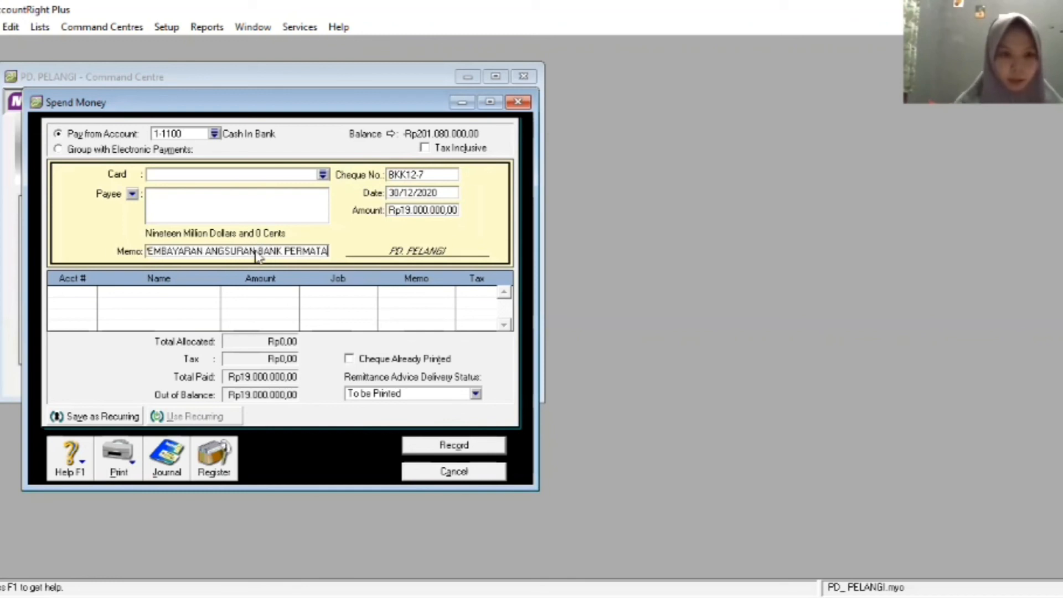
key("Tab")
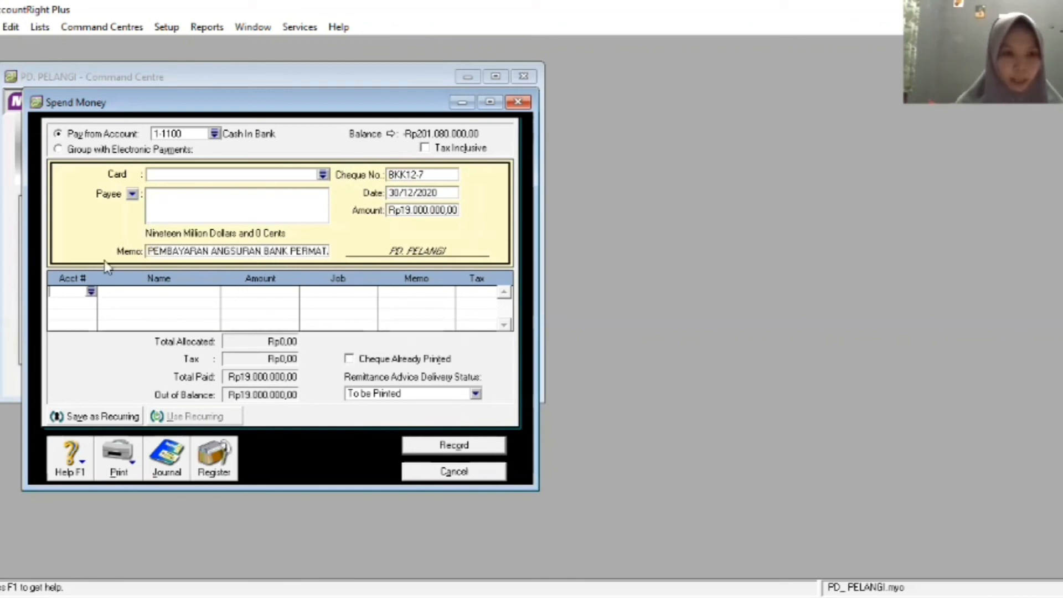
Allocate the full Rp19.000.000 to the Bank Permata Loan account 2-2100.
left_click(91, 292)
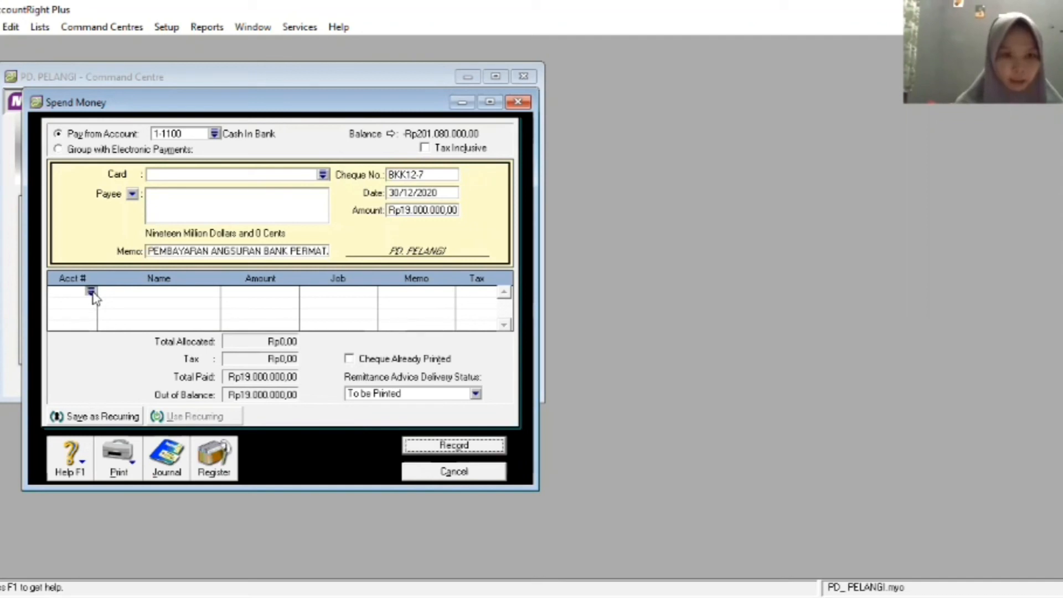
type("6-")
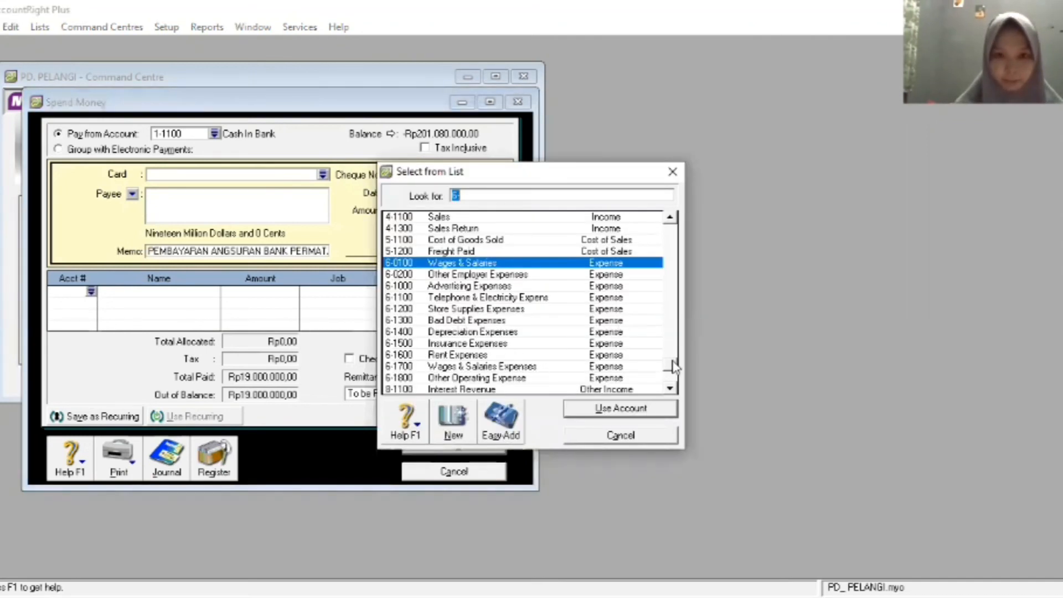
scroll(672, 318, "up", 4)
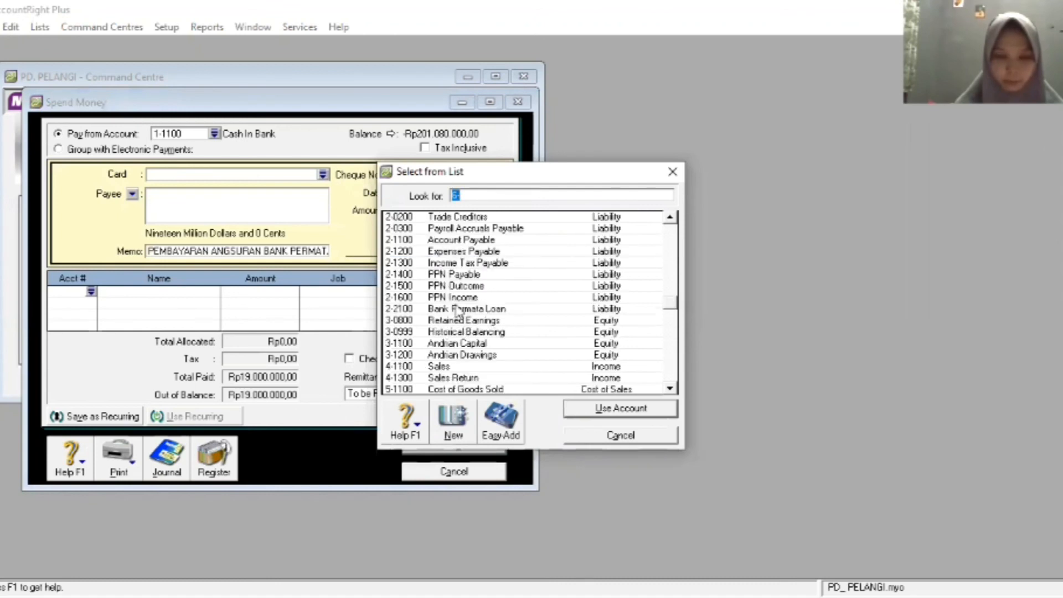
type("2-2100")
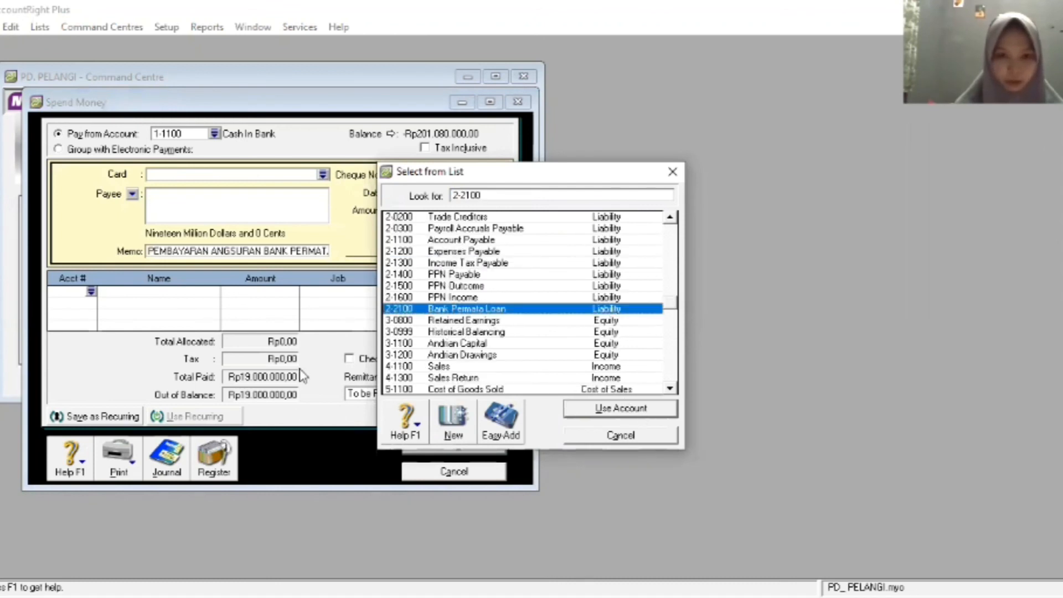
key("Return")
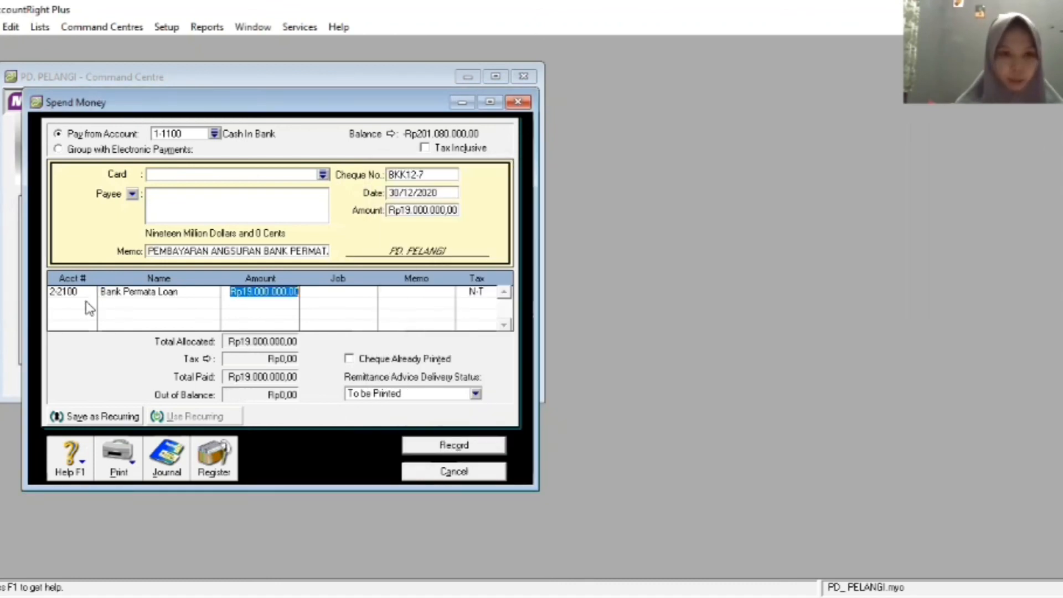
Add a second allocation line for Interest Expense 9-1100 and record the loan instalment payment.
left_click(92, 303)
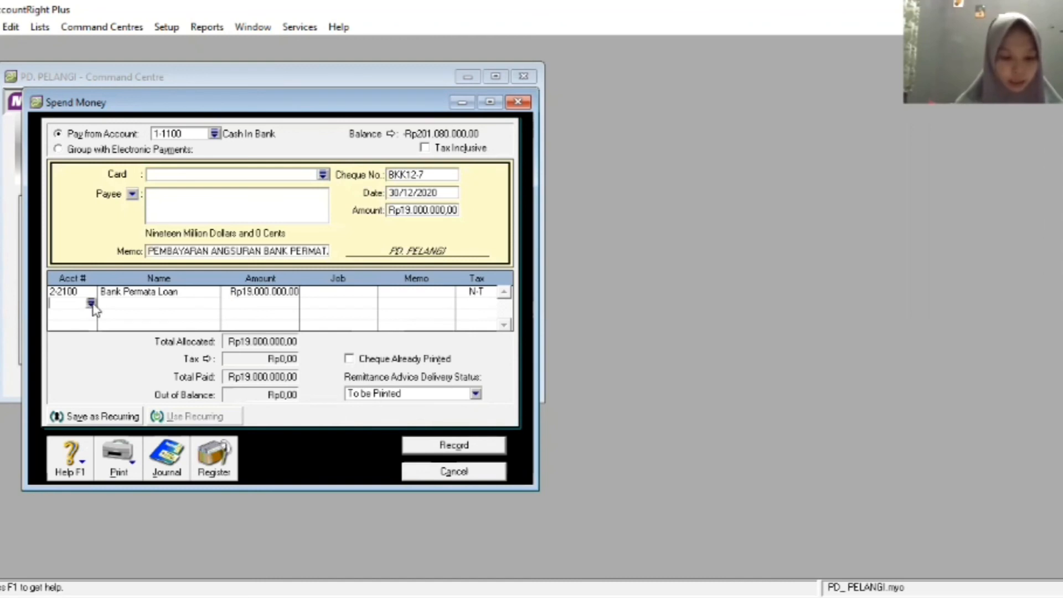
type("6-")
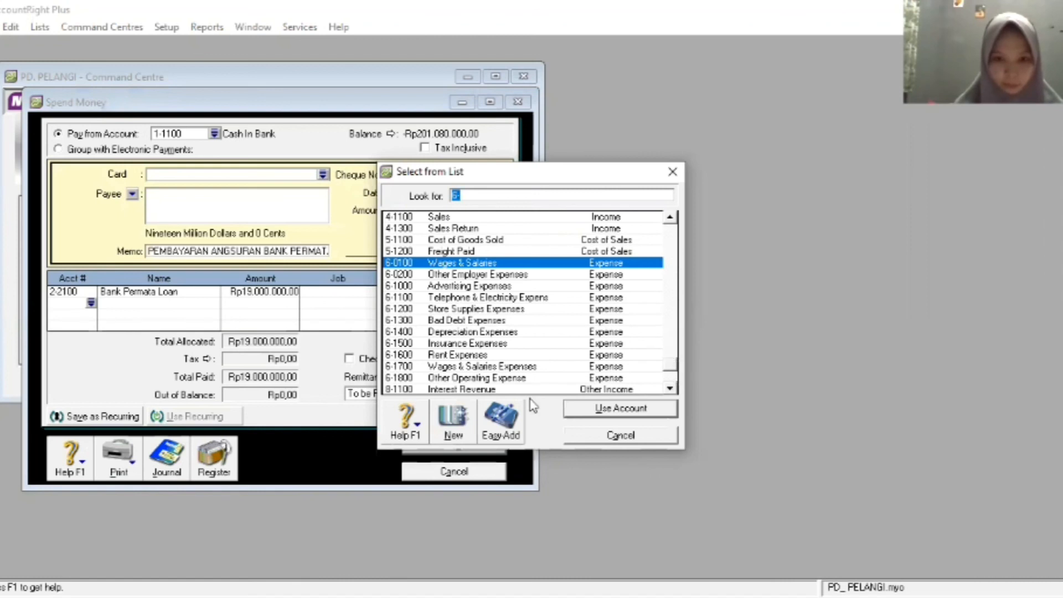
scroll(503, 379, "down", 1)
left_click(502, 379)
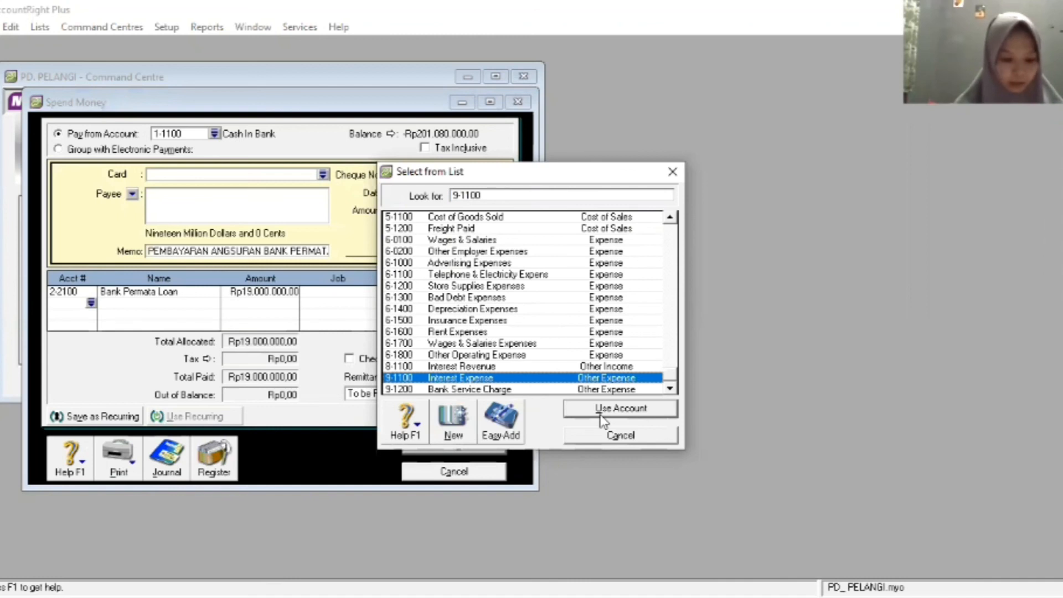
left_click(602, 421)
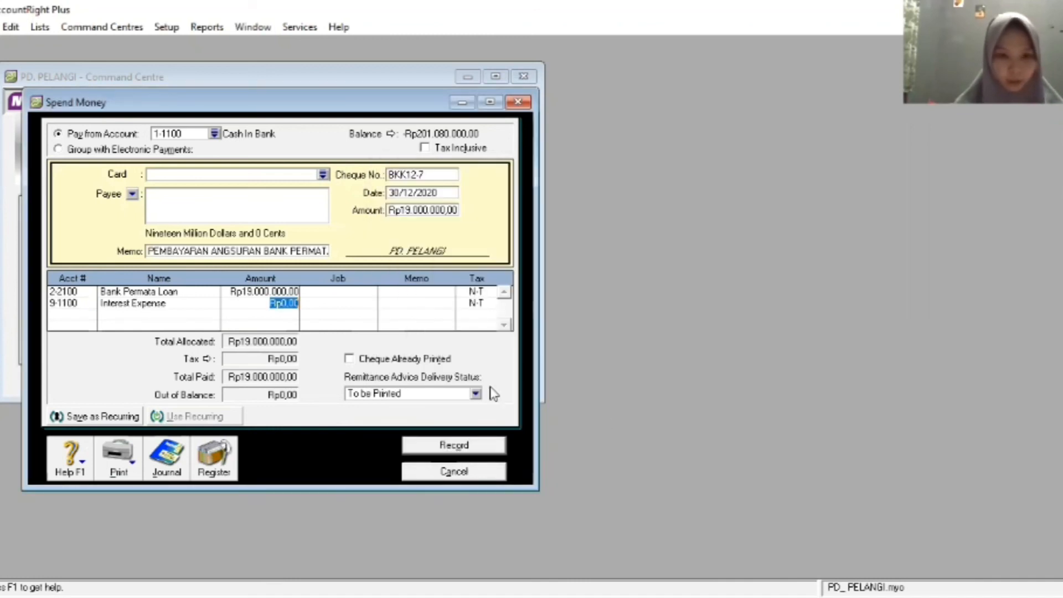
left_click(469, 445)
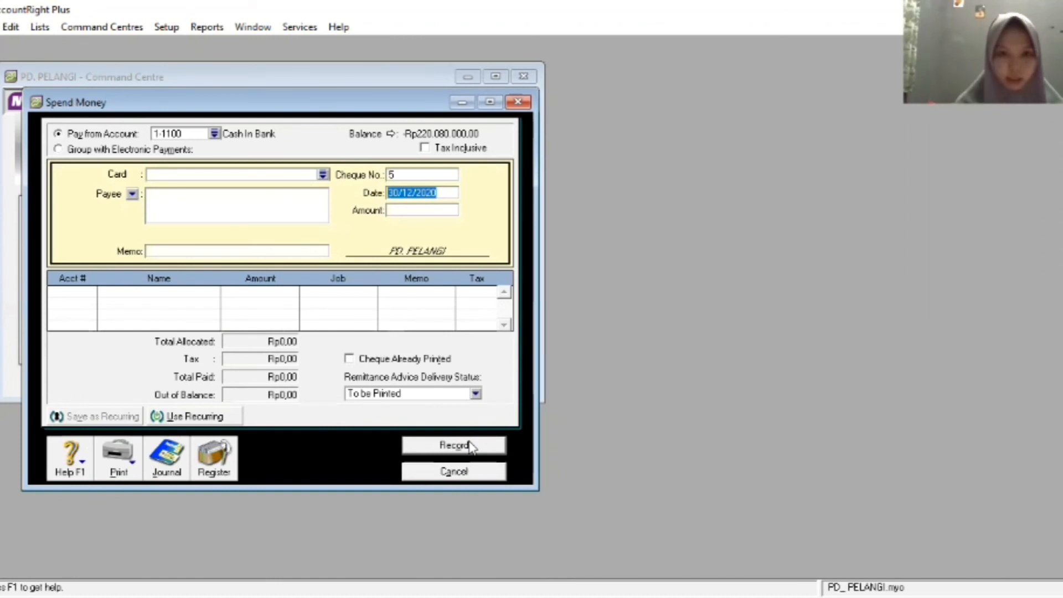
View the transaction recap for the blank Cash In Bank entry, then close Spend Money.
key("ctrl+r")
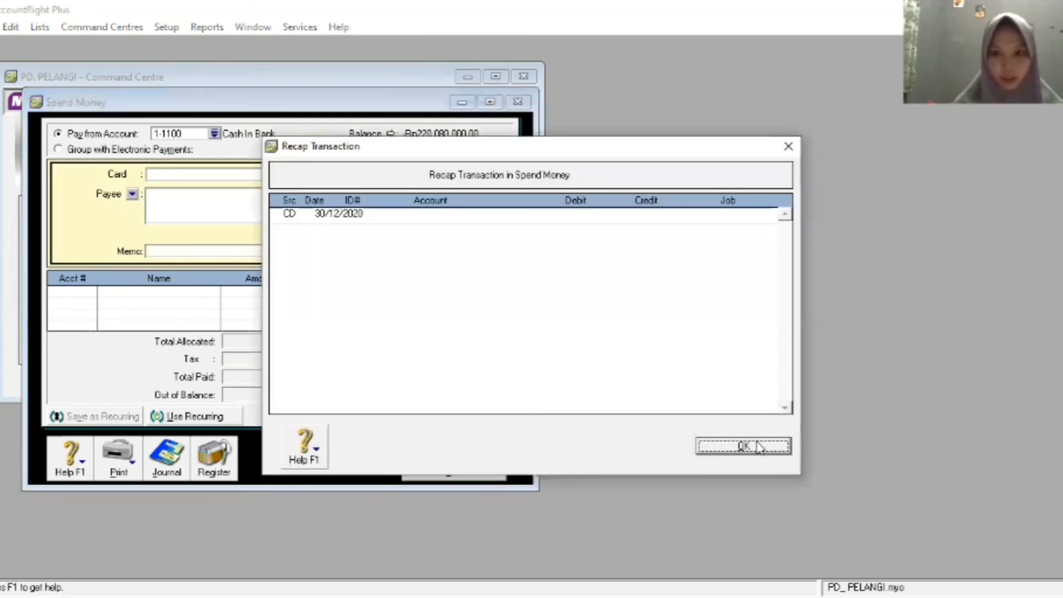
key("Return")
left_click(454, 472)
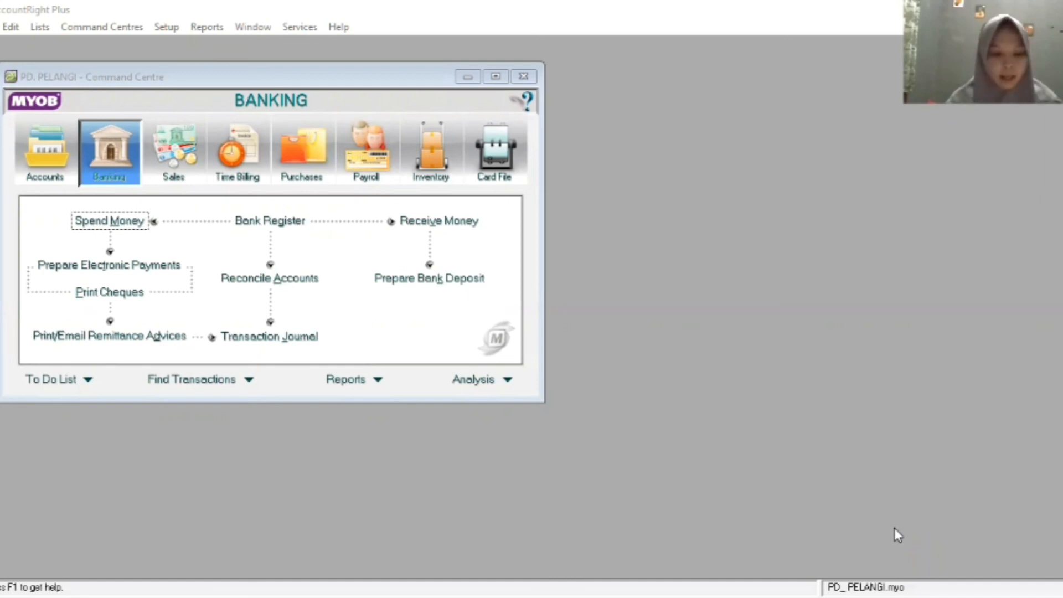
Start a new purchase bill for the supplier CV. Setia Abadi.
left_click(306, 161)
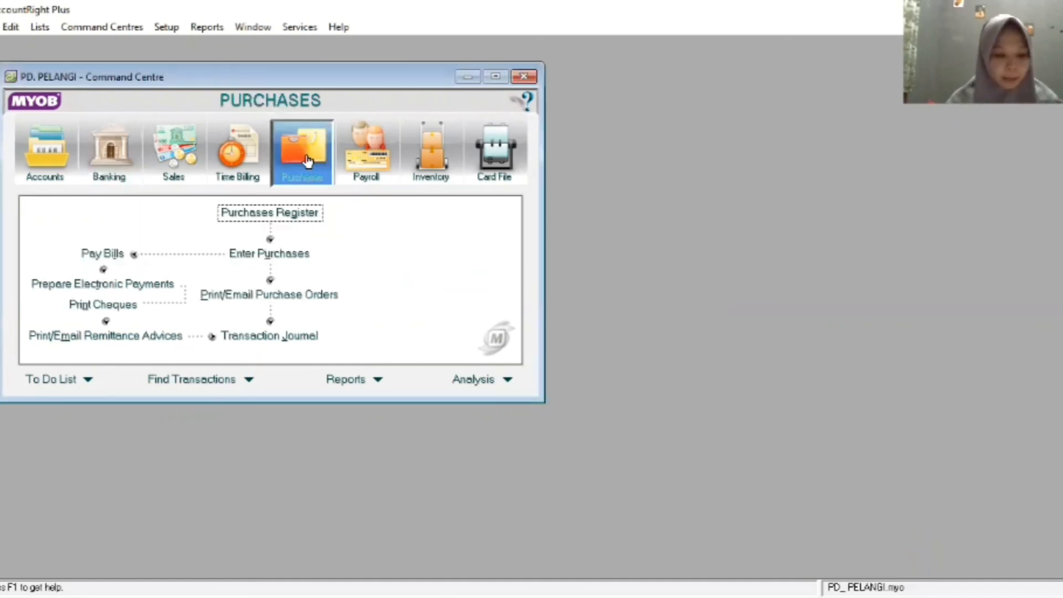
left_click(292, 264)
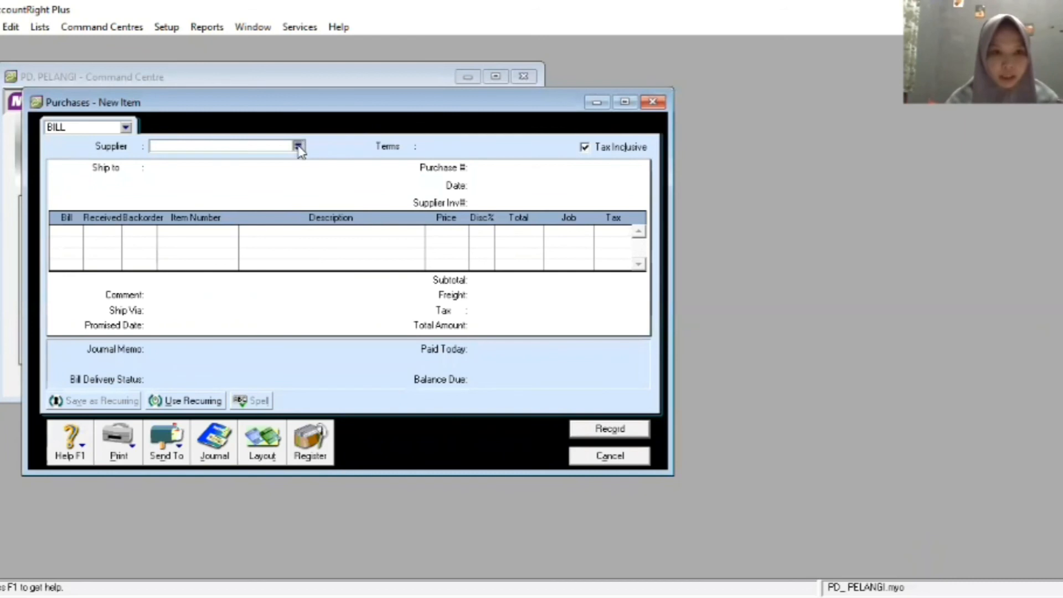
left_click(299, 146)
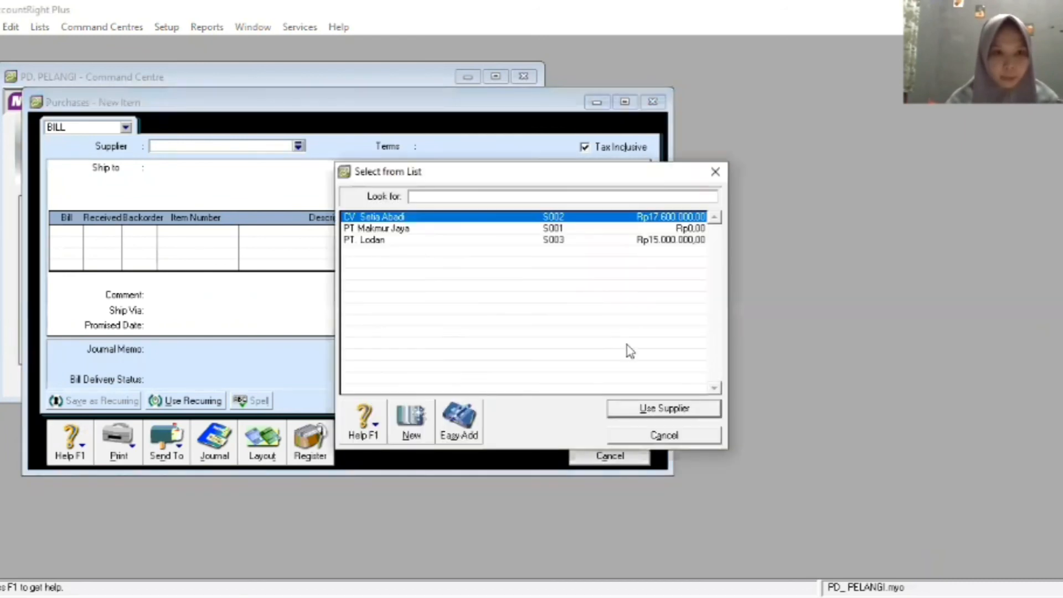
left_click(651, 410)
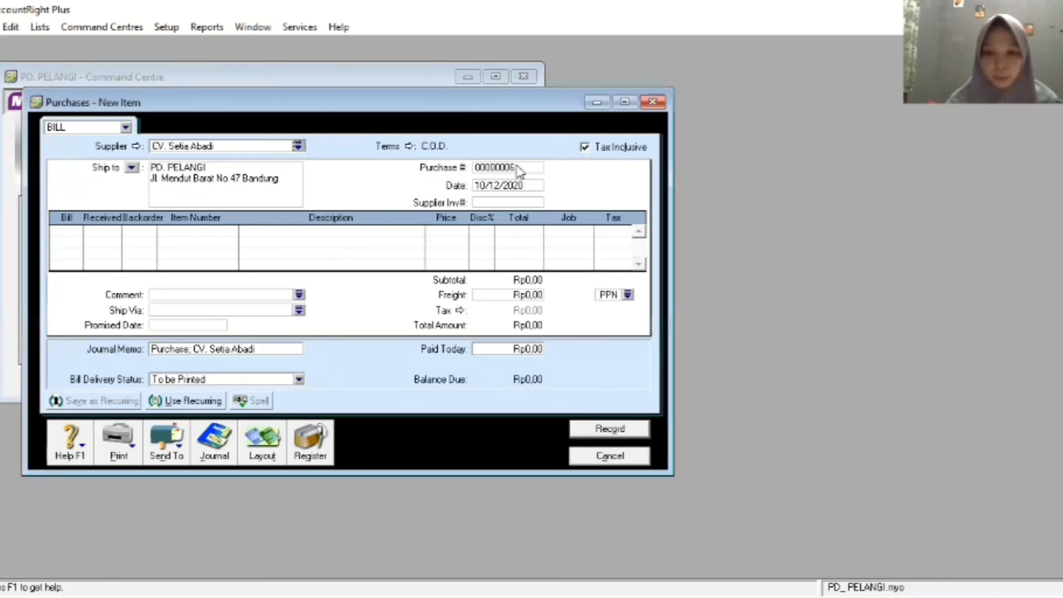
Set the bill's purchase number to F12-3 and its date to 29/12/2020.
double_click(518, 166)
key("BackSpace")
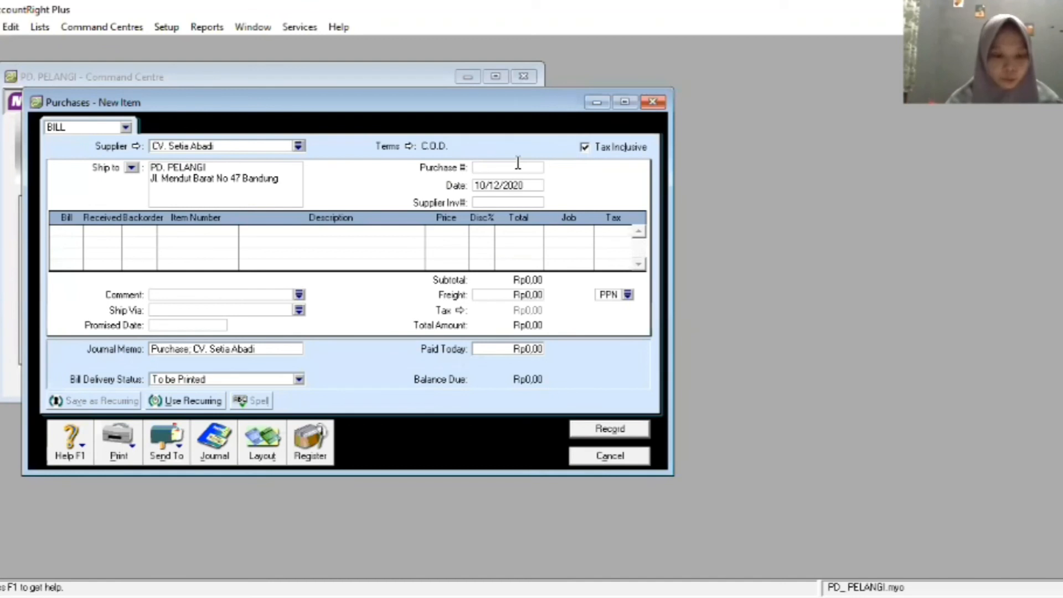
type("F12")
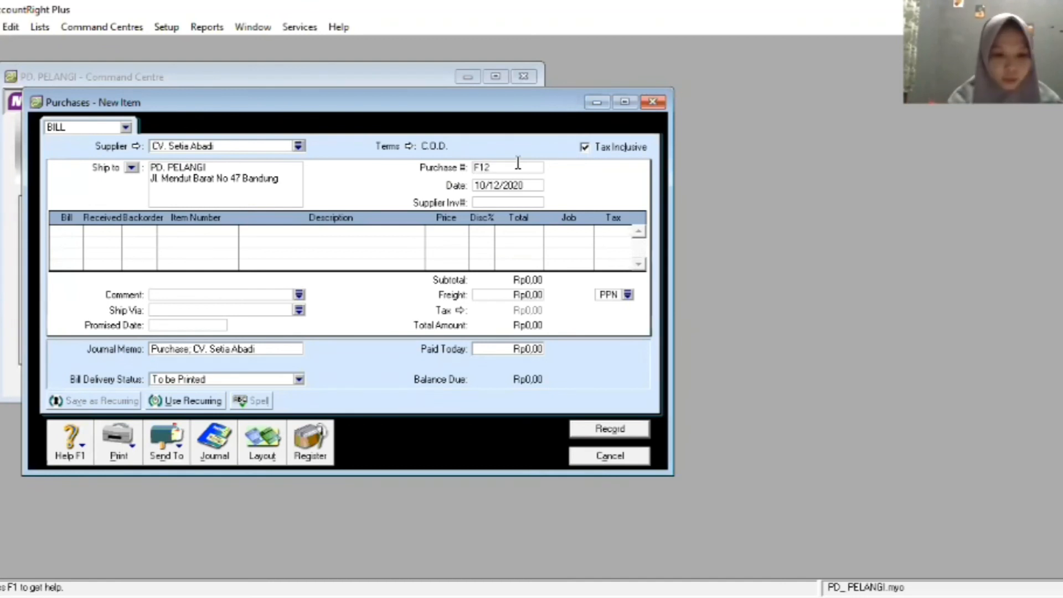
type("-3")
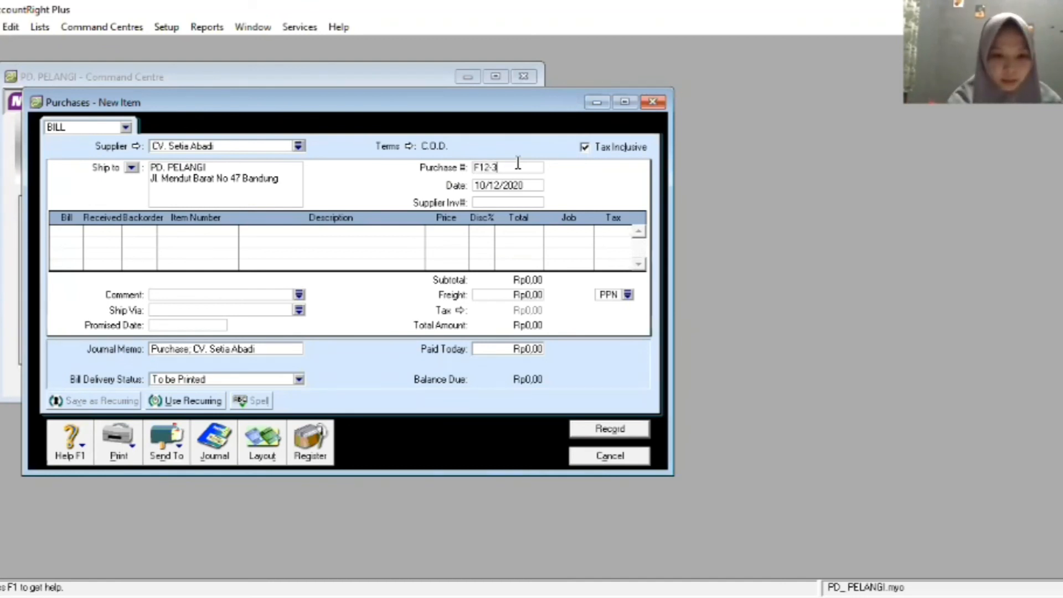
double_click(517, 184)
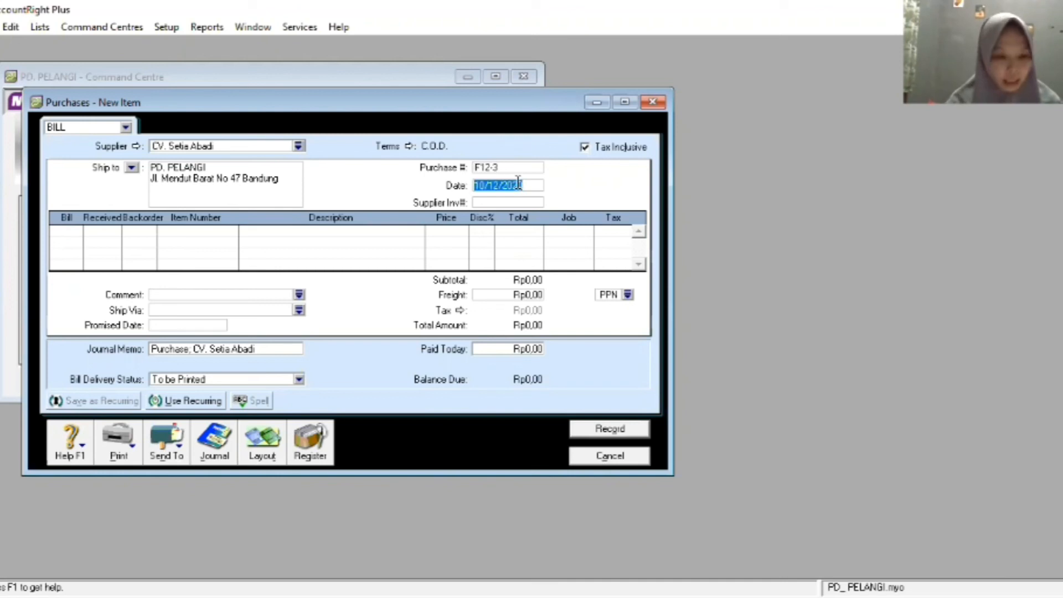
type("2")
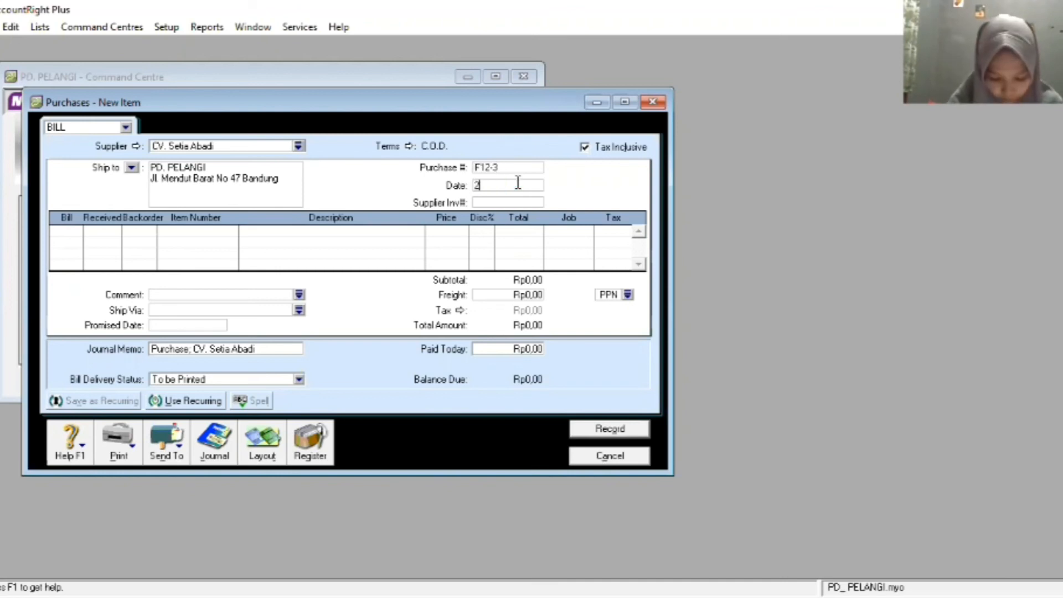
type("9/12")
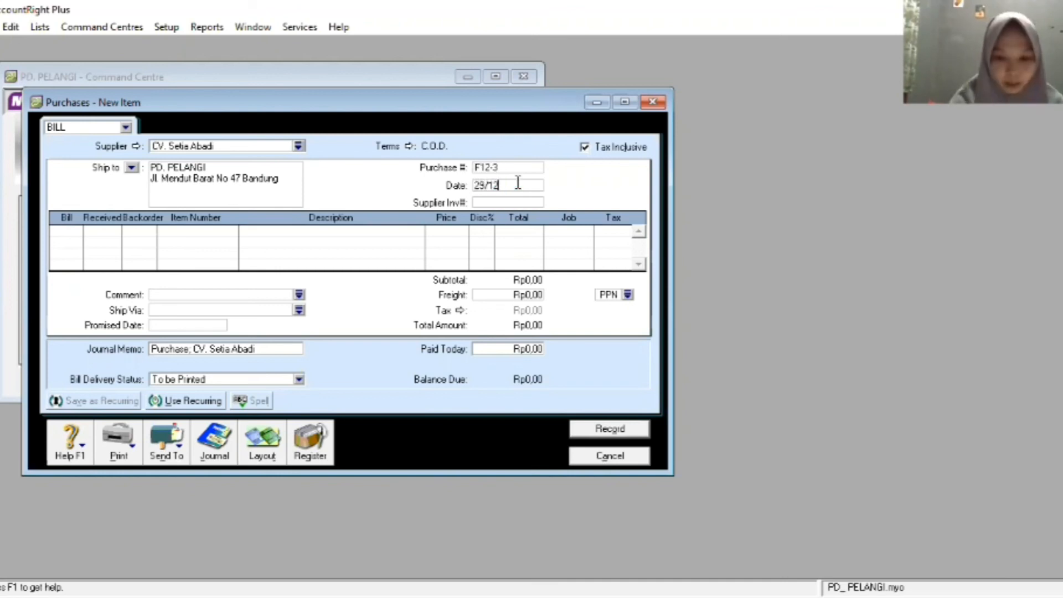
type("/202")
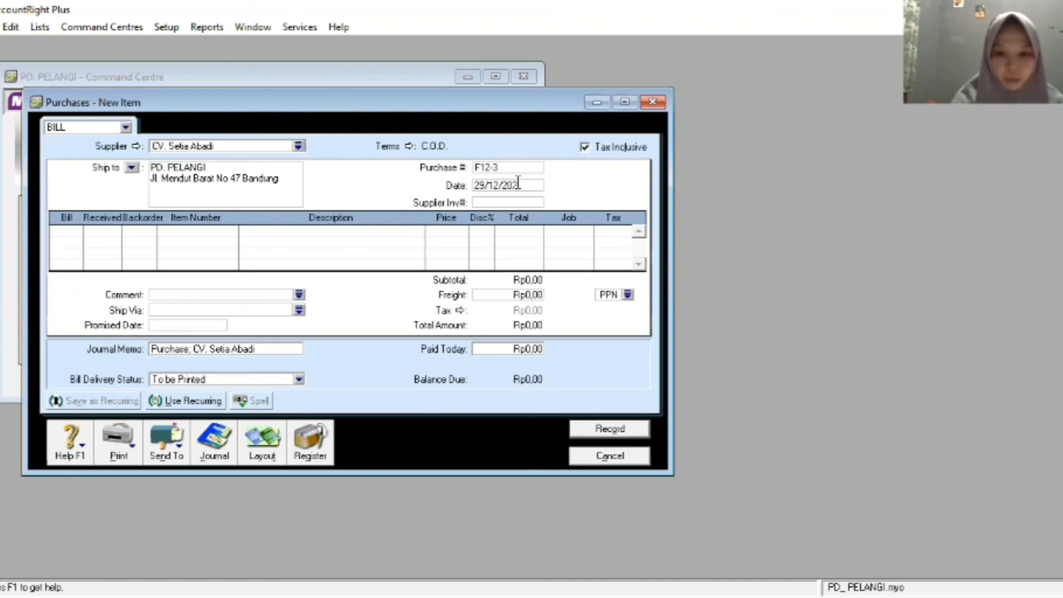
type("0")
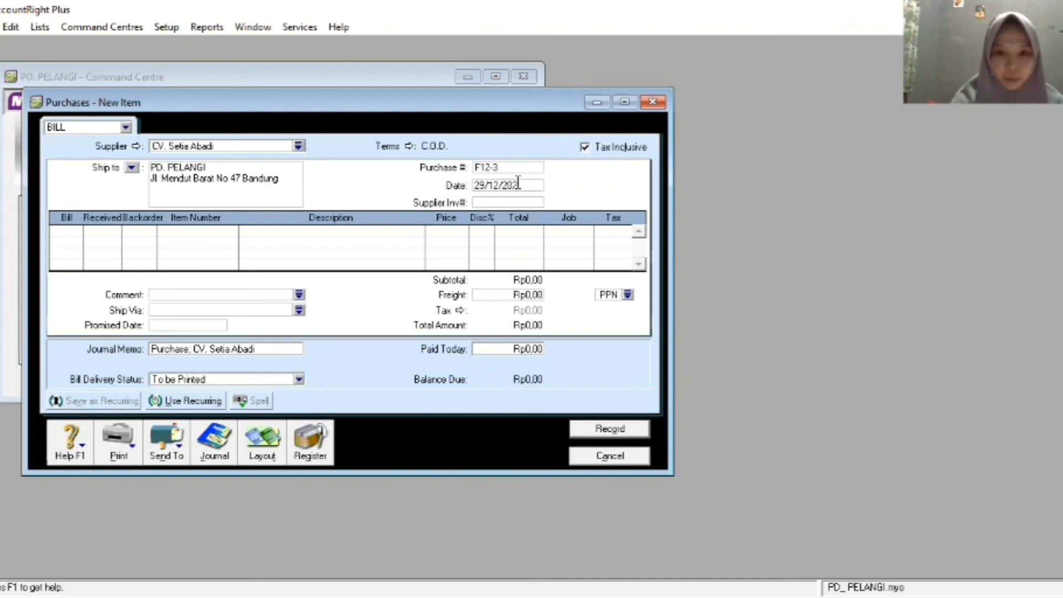
Add a bill line for 12 units of item 1230P, IBM P-230.
left_click(79, 232)
key("BackSpace")
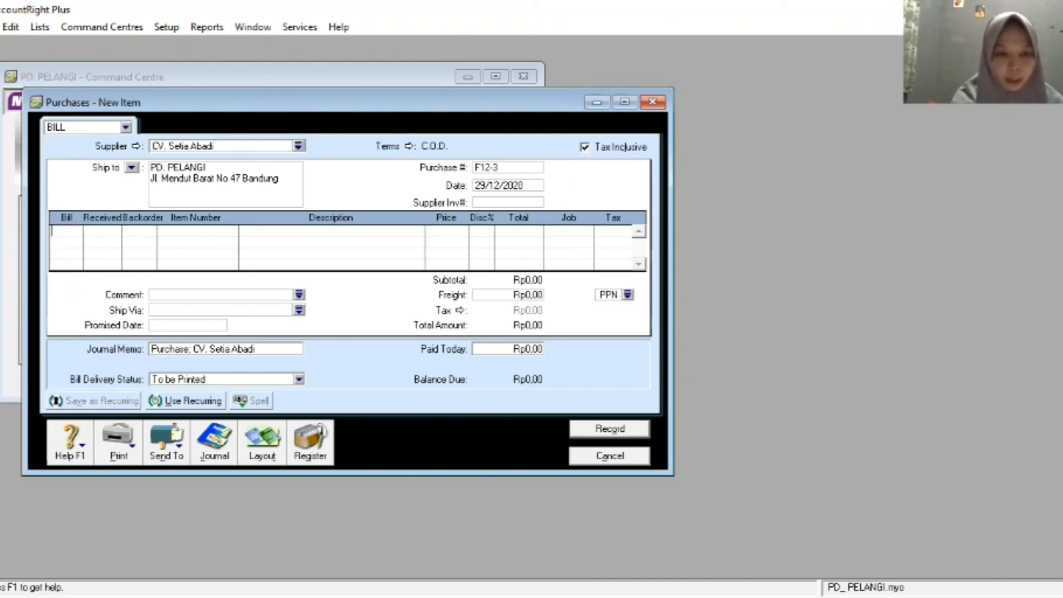
type("12")
key("Tab")
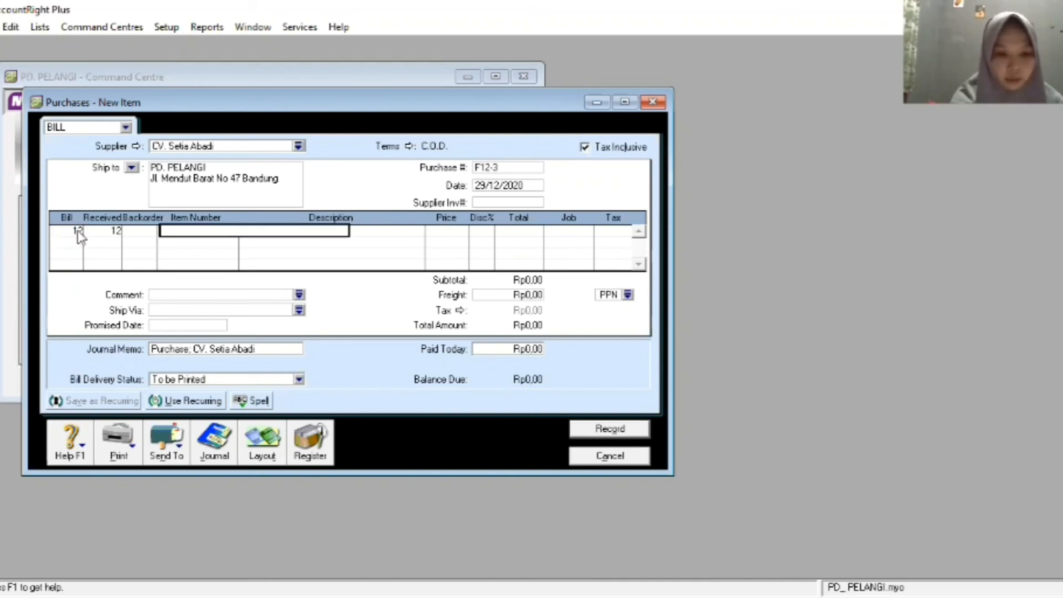
type("1230P")
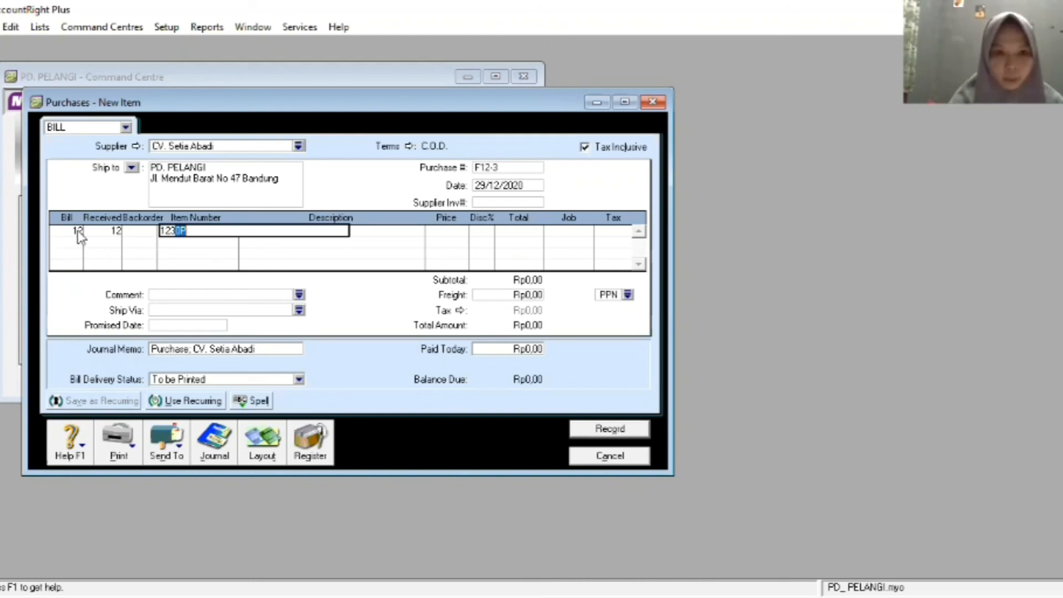
key("Return")
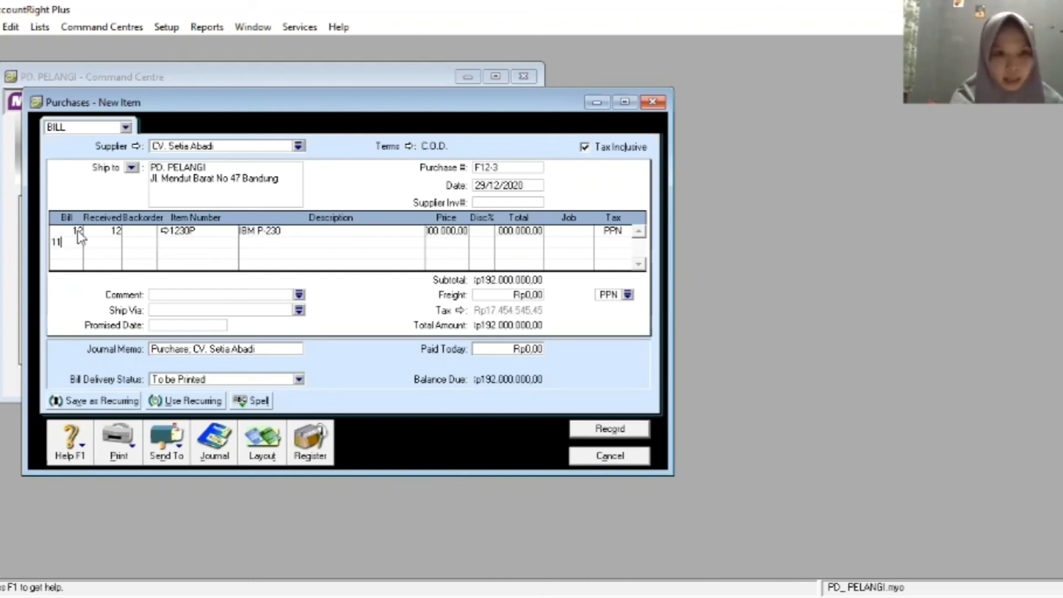
Add a second bill line for 11 units of item A60PC, Acer P-60.
key("Tab")
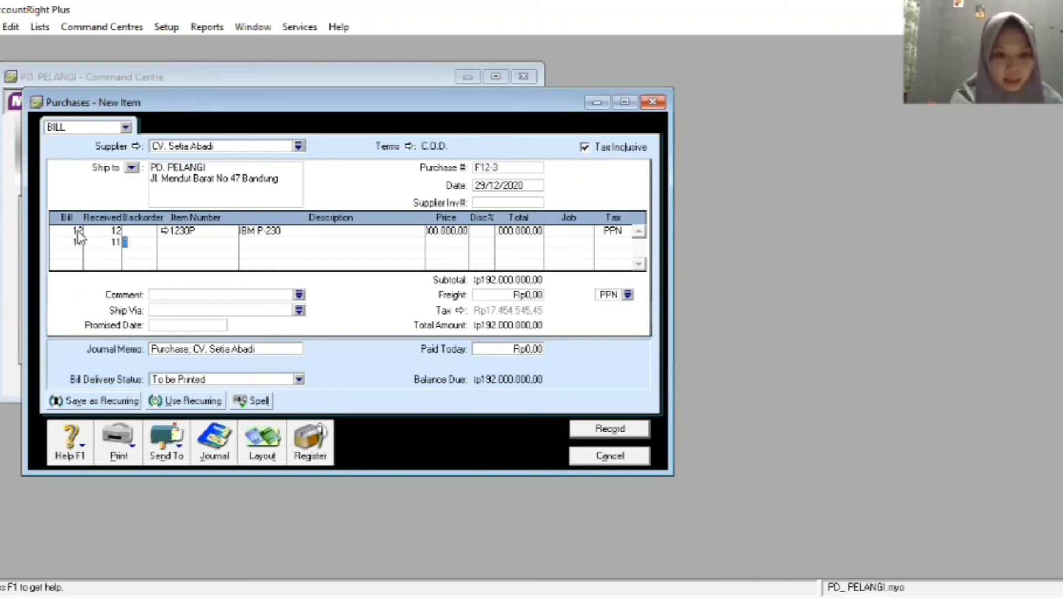
key("Tab")
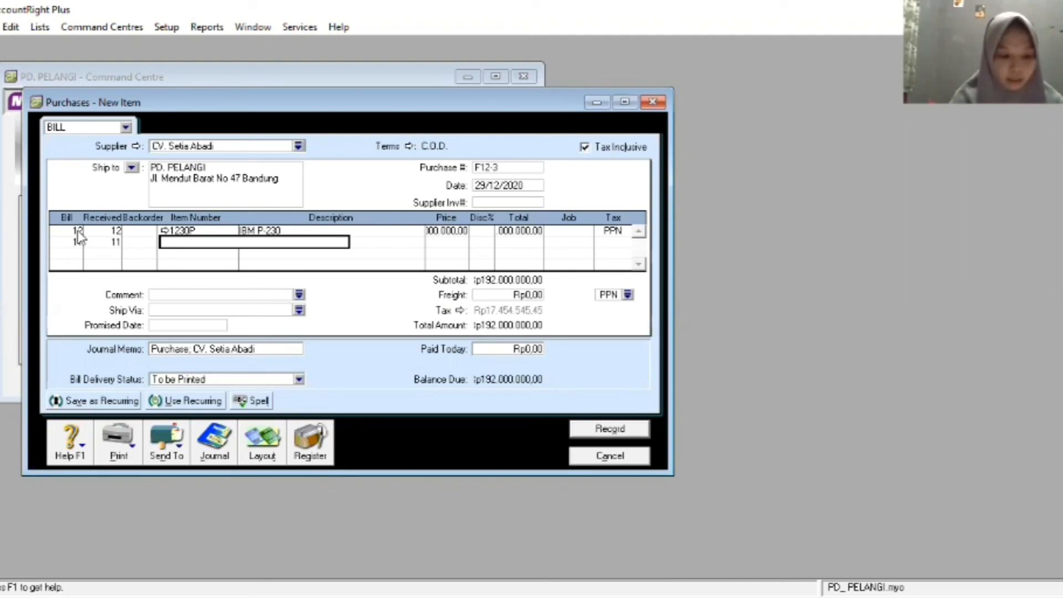
type("A60PC")
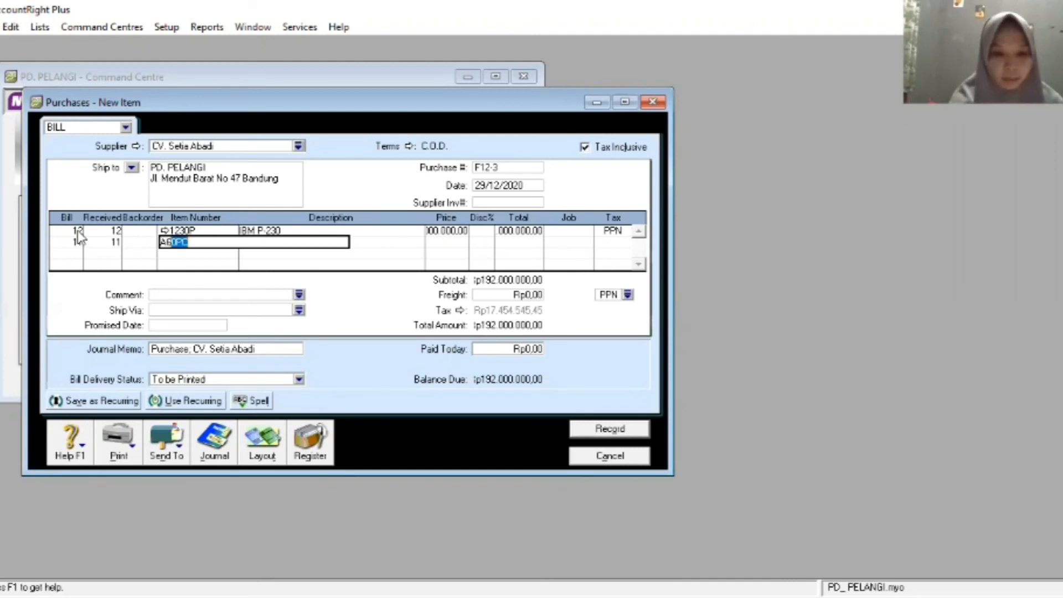
key("Return")
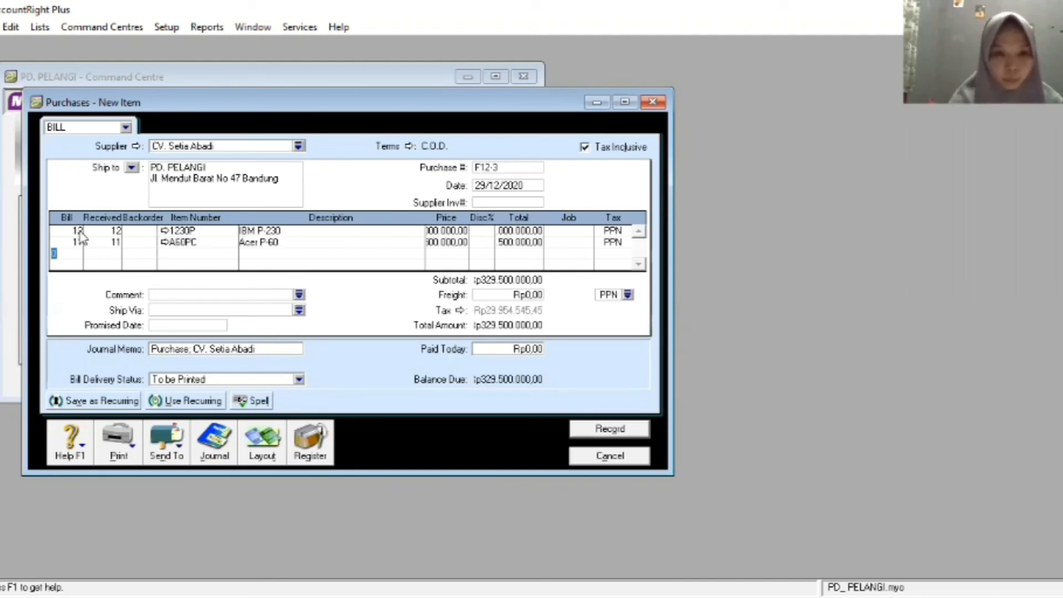
Set the unit prices to 16400000 for IBM P-230 and 12400000 for Acer P-60.
left_click(436, 231)
key("BackSpace")
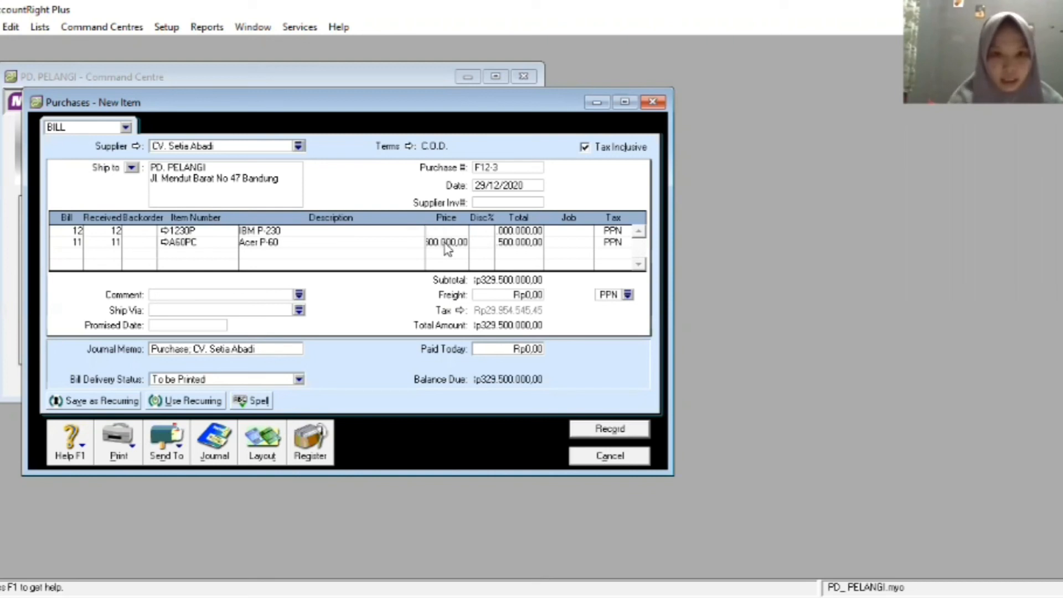
type("16")
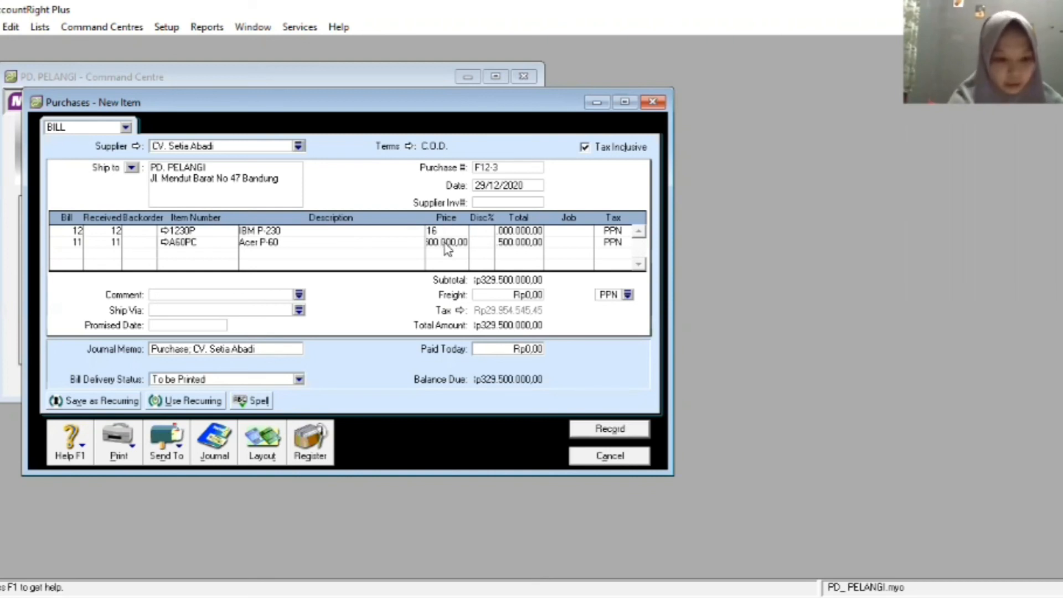
type("400000")
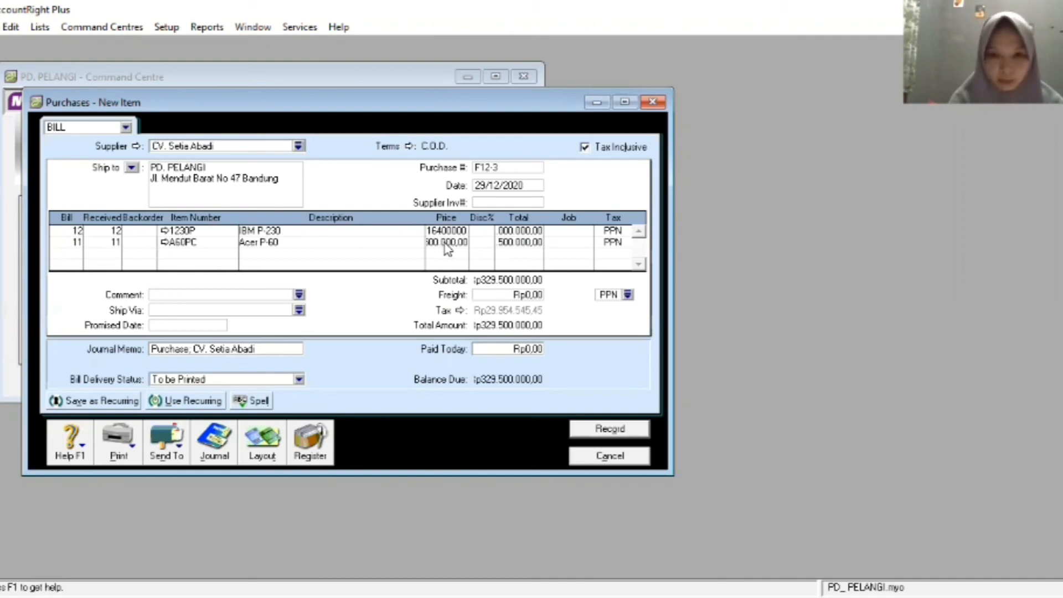
left_click(446, 242)
key("BackSpace")
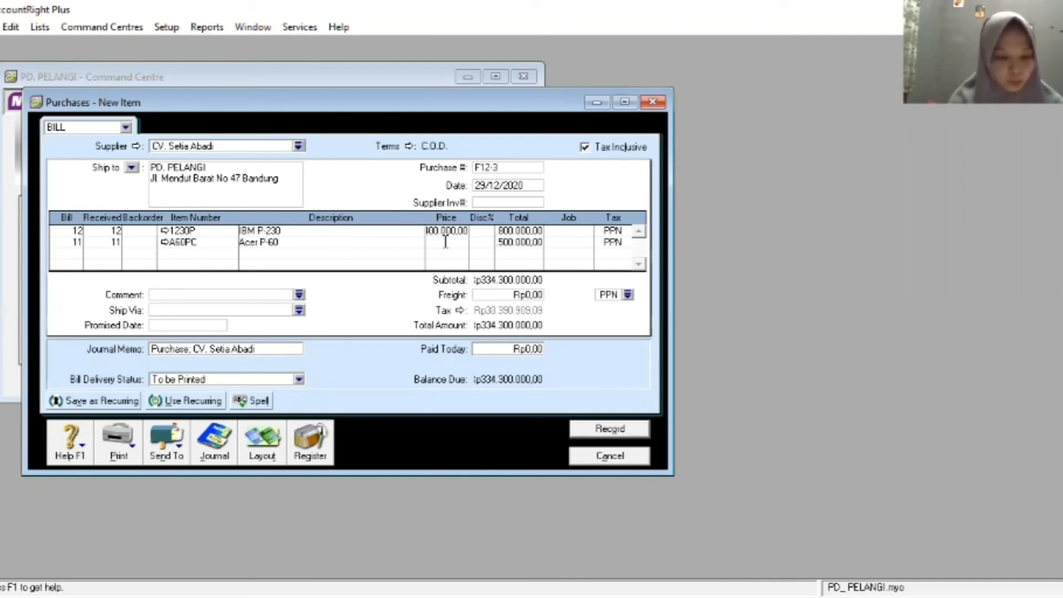
type("12")
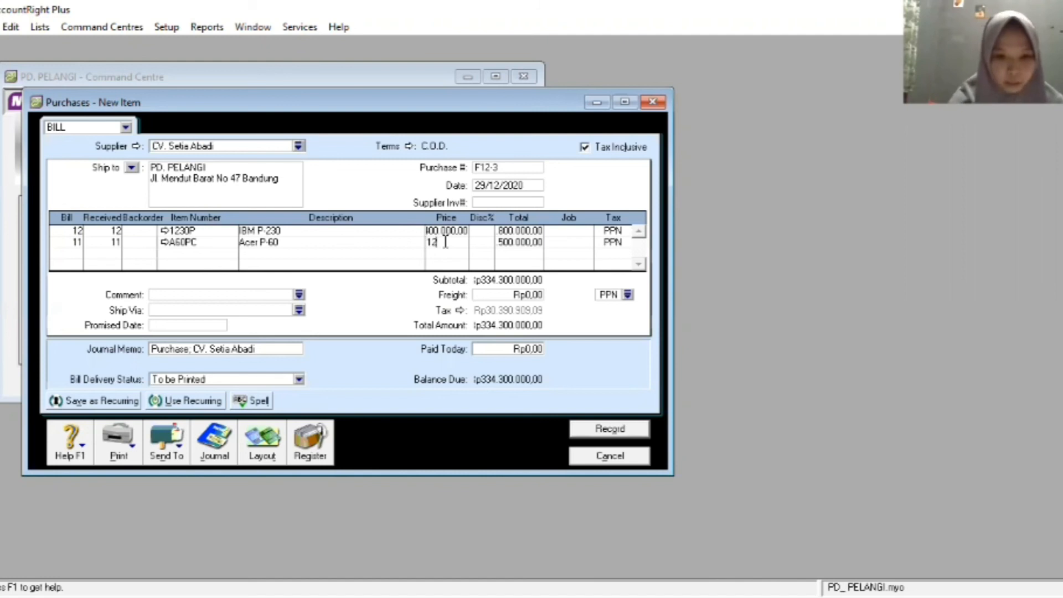
type("400000")
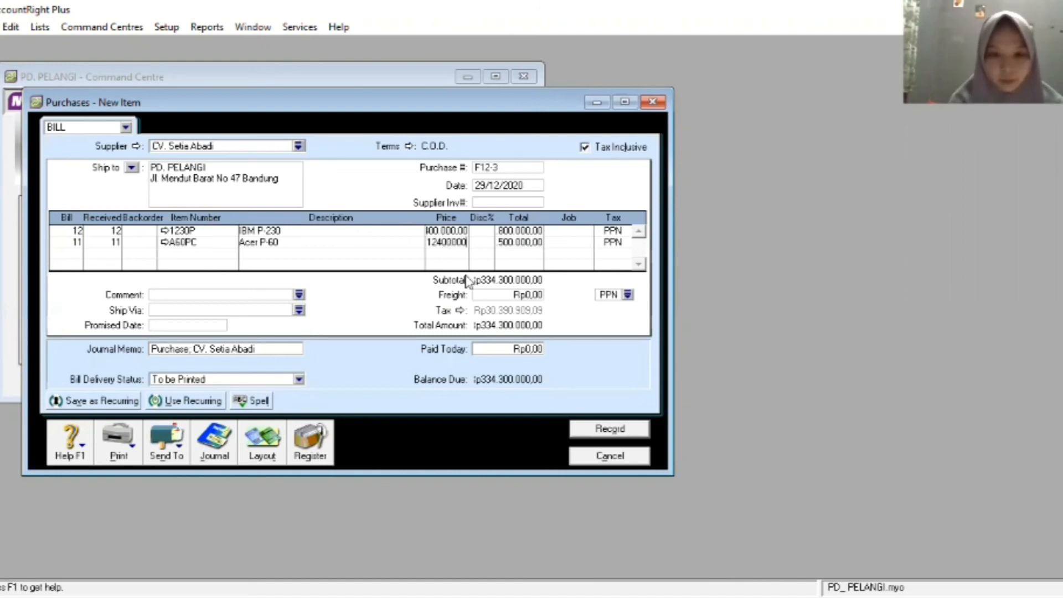
key("Return")
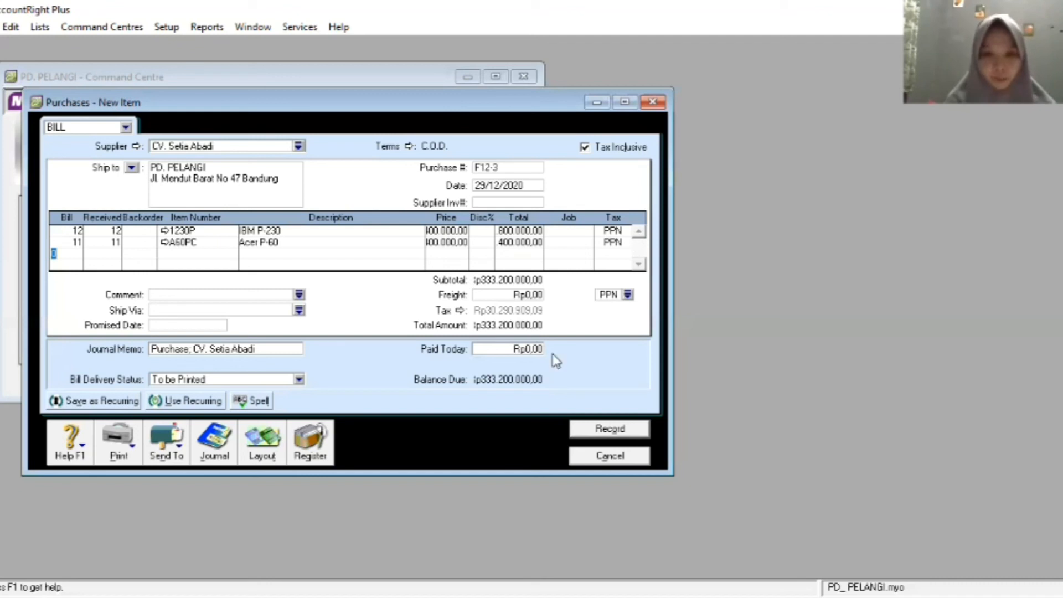
Record the CV. Setia Abadi purchase bill, declining the suggested tax code change, and close the purchase entry window.
left_click(603, 432)
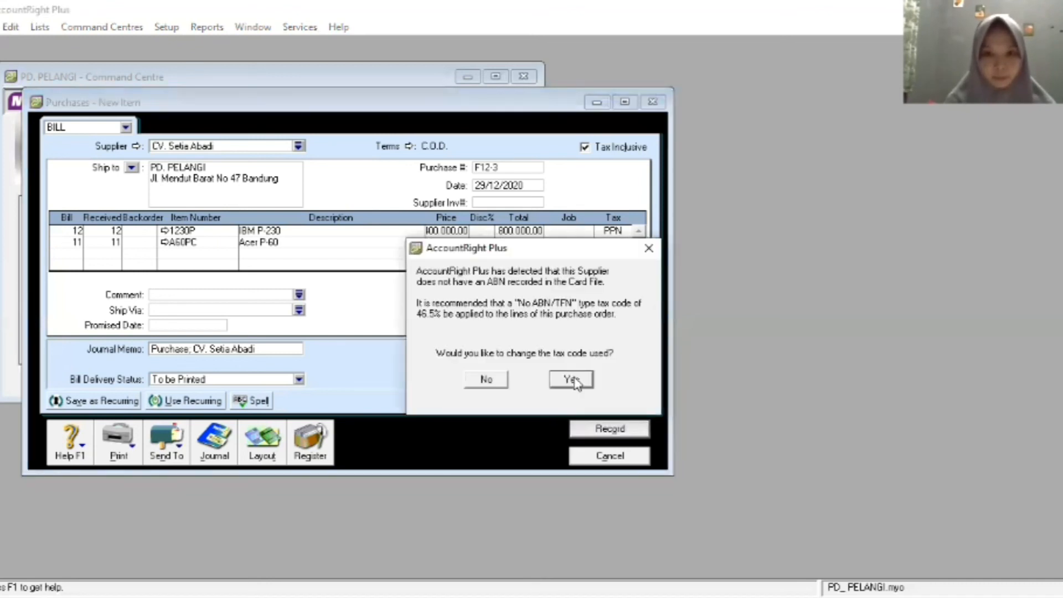
left_click(573, 378)
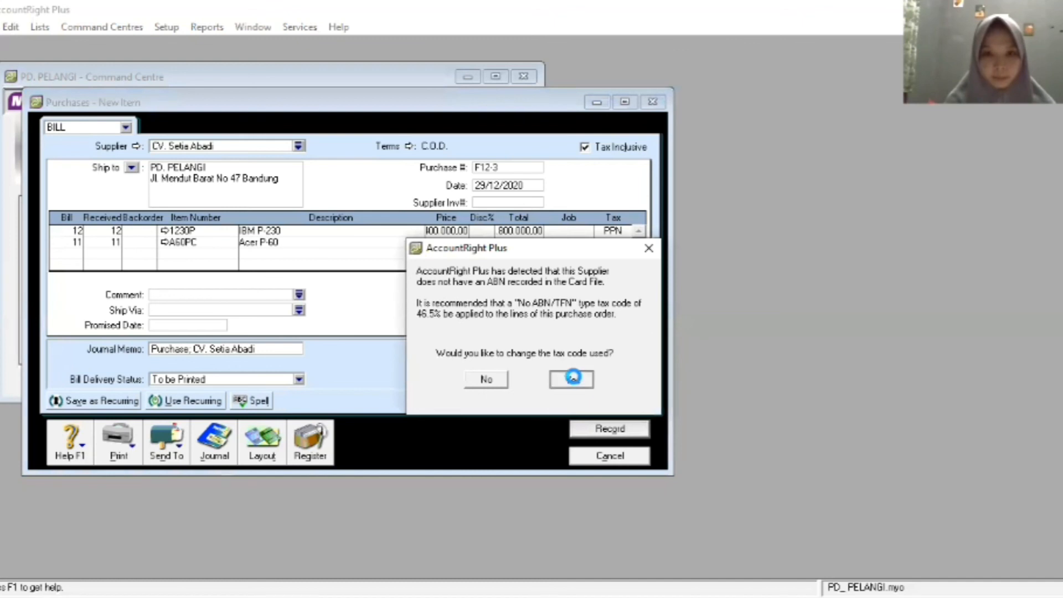
left_click(601, 433)
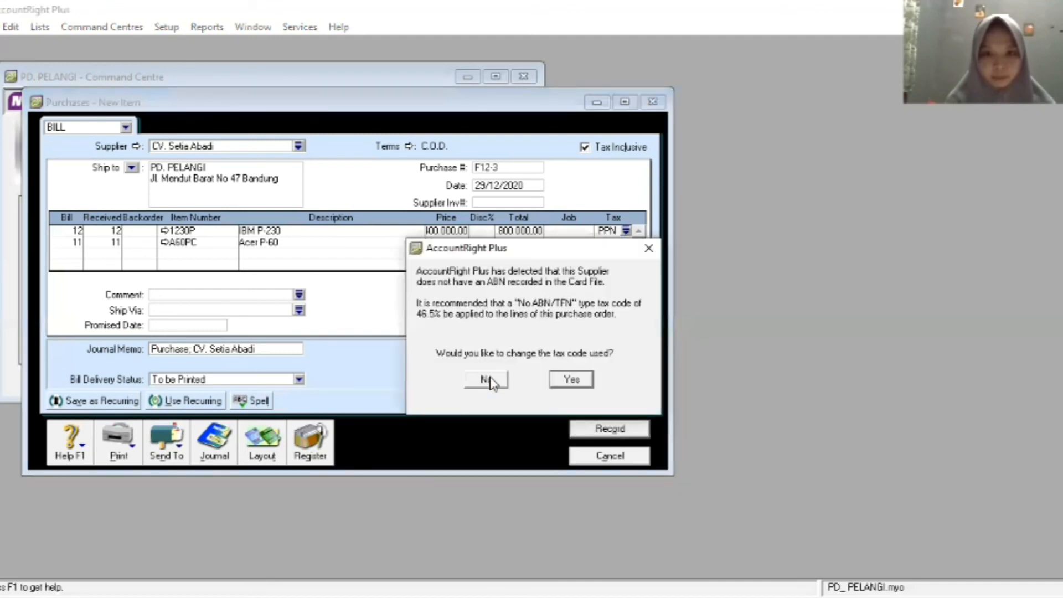
left_click(491, 380)
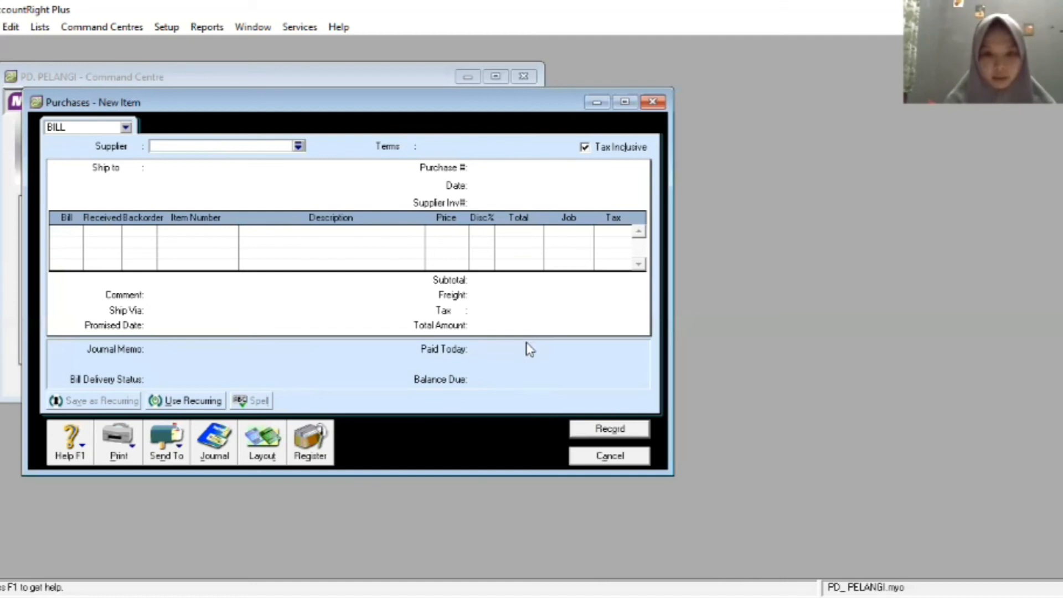
key("ctrl+r")
key("Return")
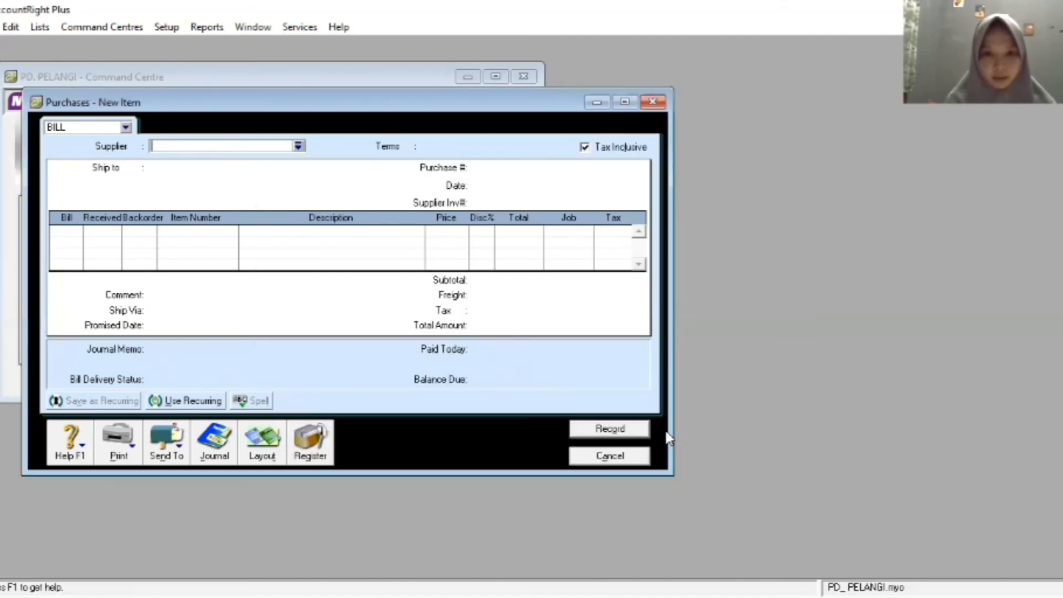
left_click(609, 456)
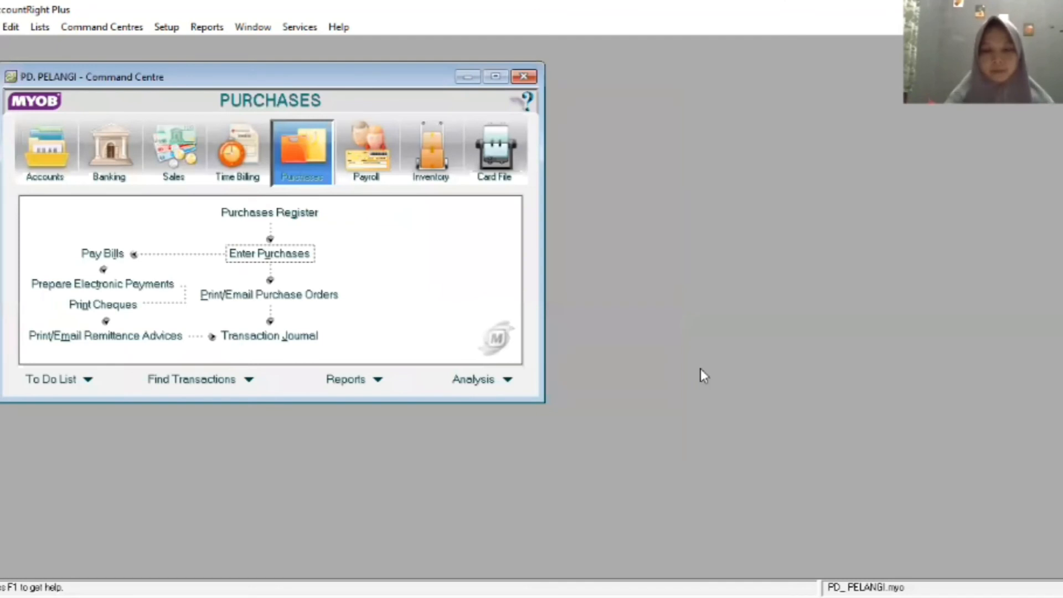